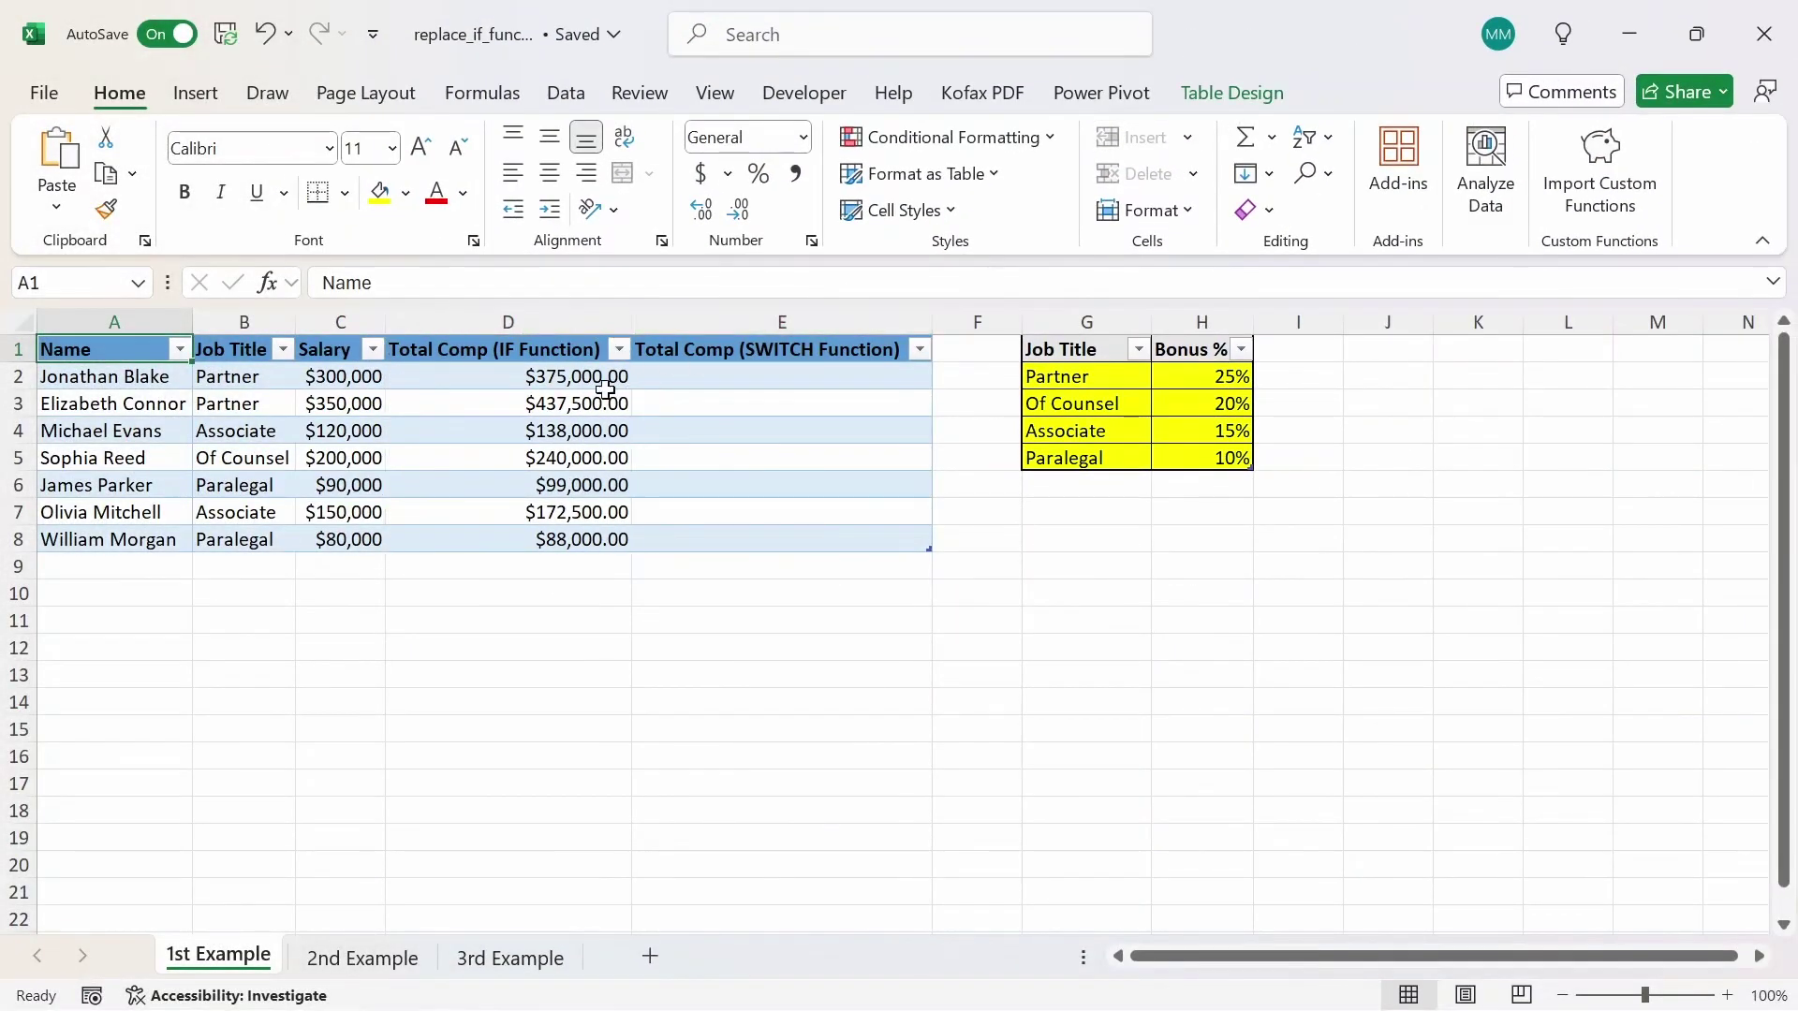
Inspect the nested IF formula in D2 and the empty SWITCH column beside it.
left_click(588, 377)
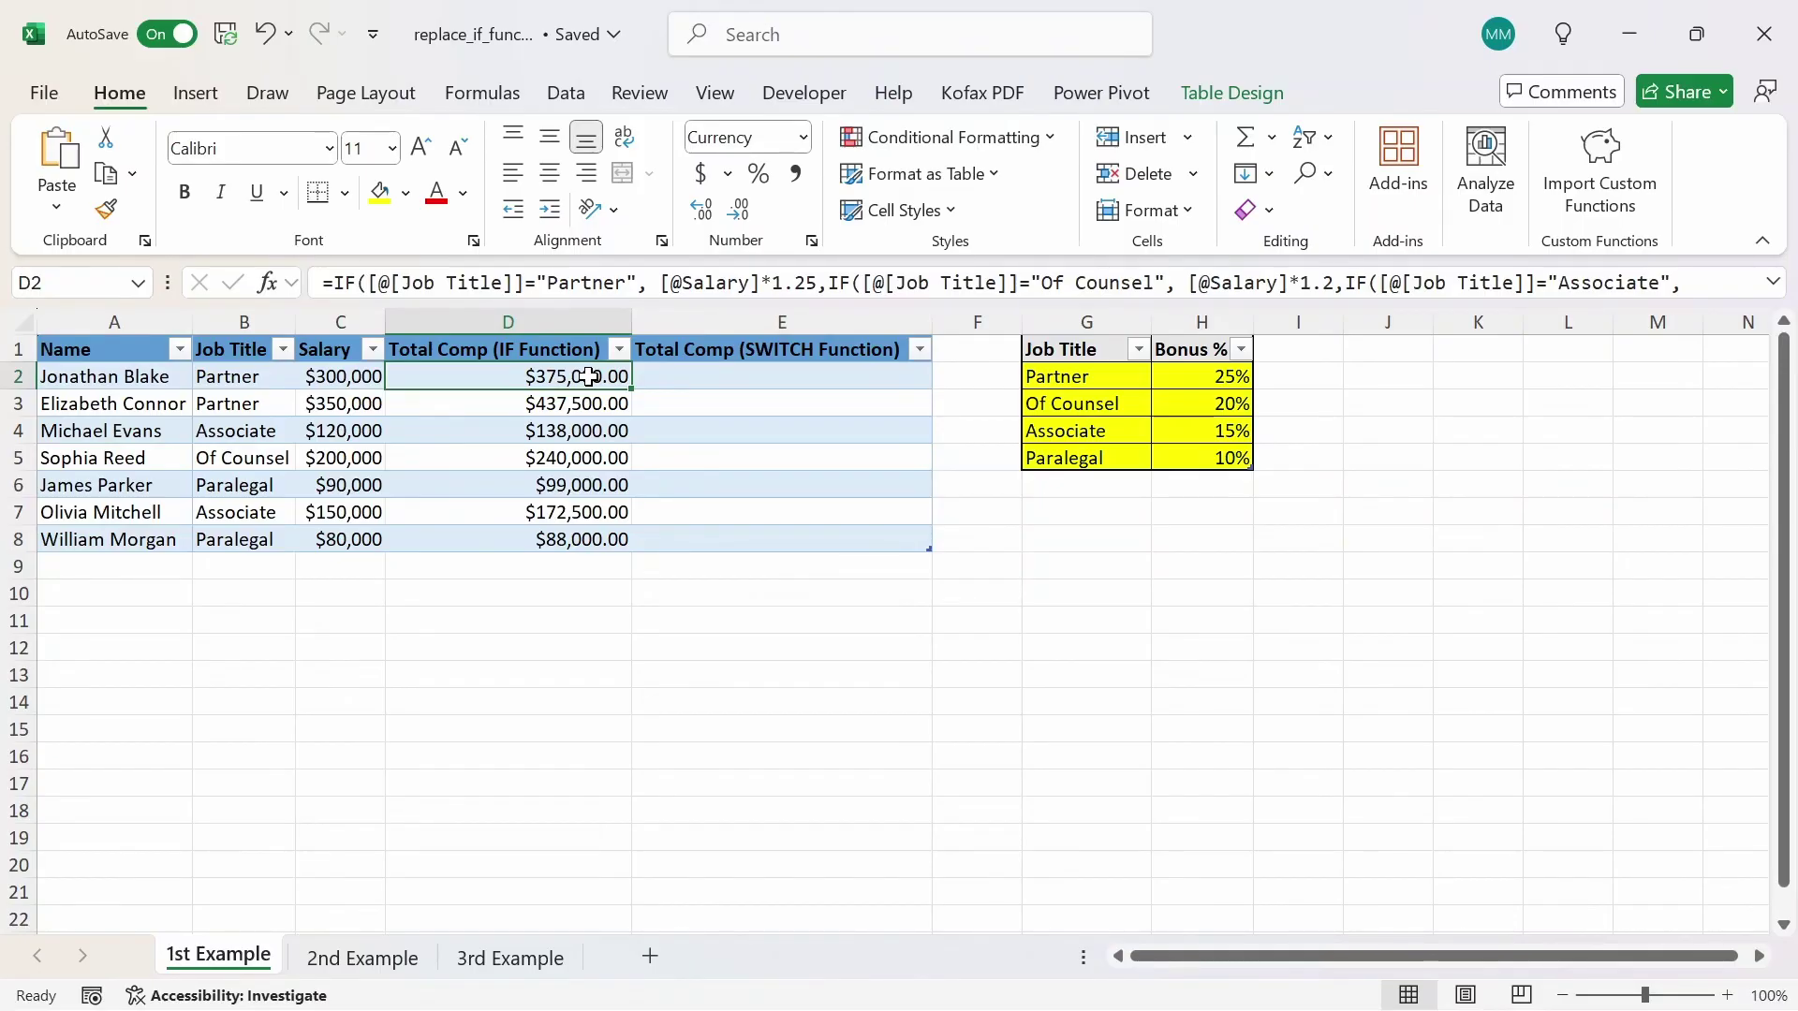
left_click(731, 381)
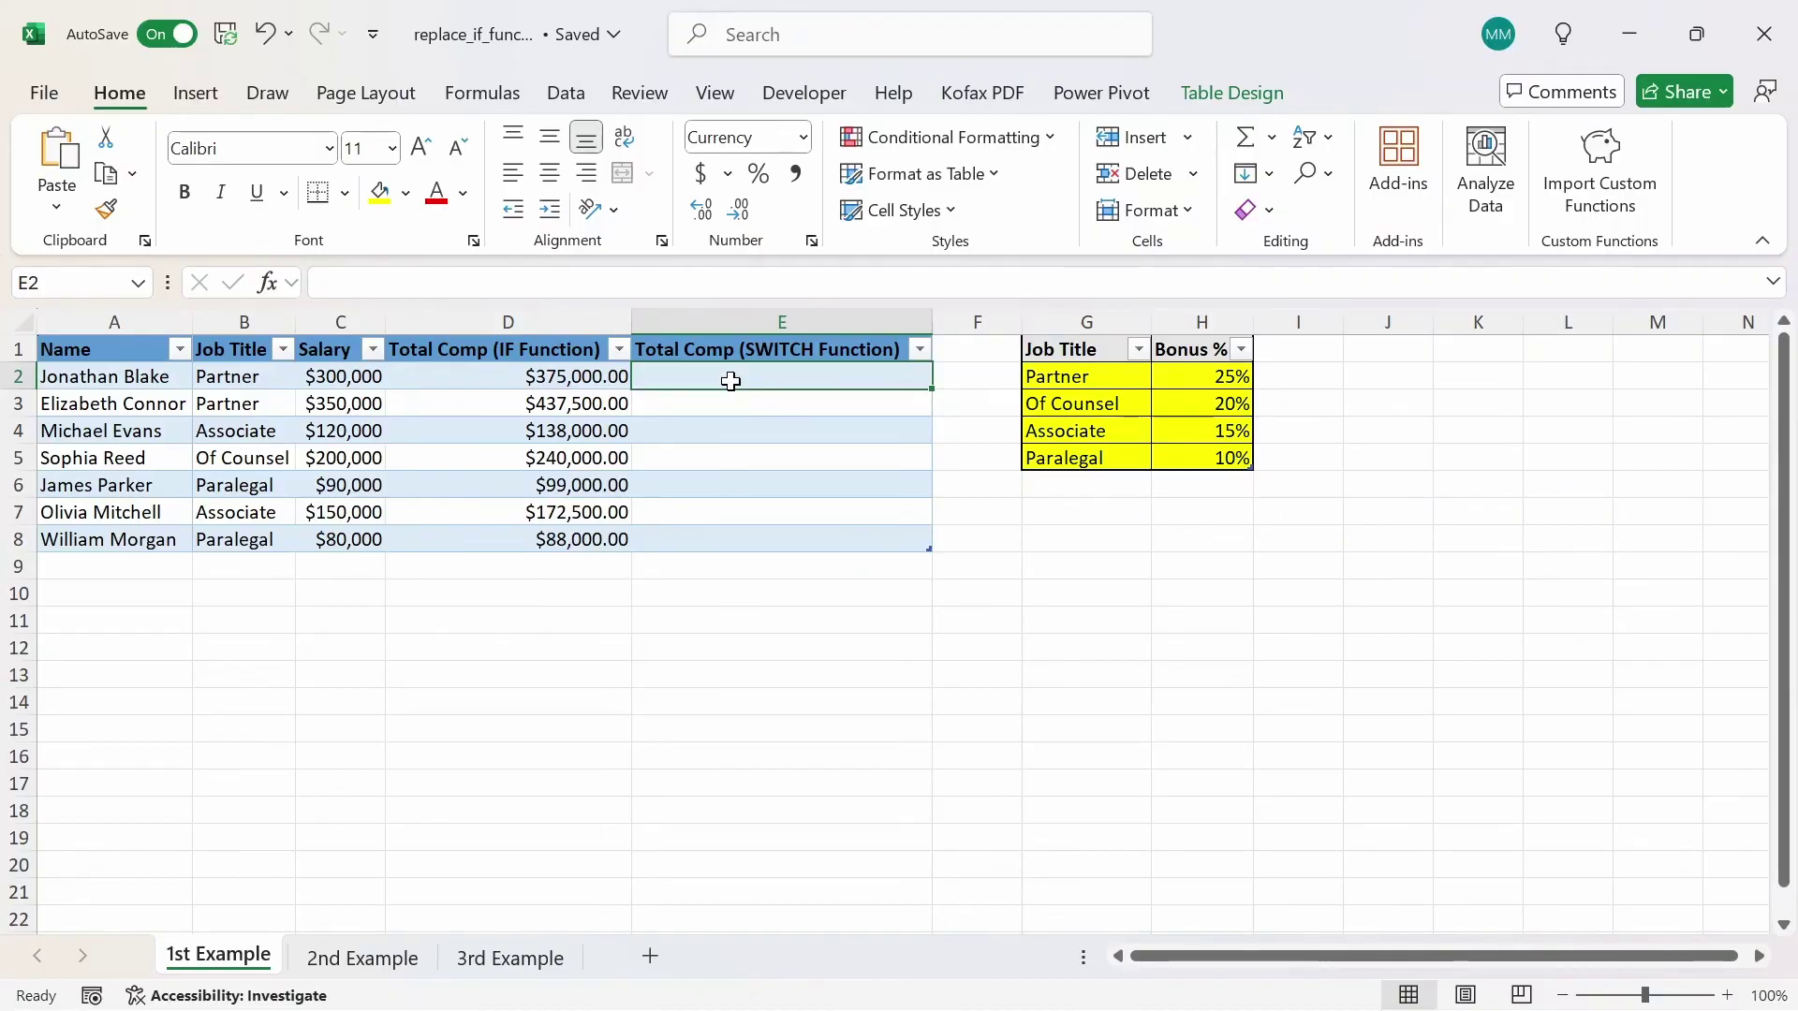
key("Left")
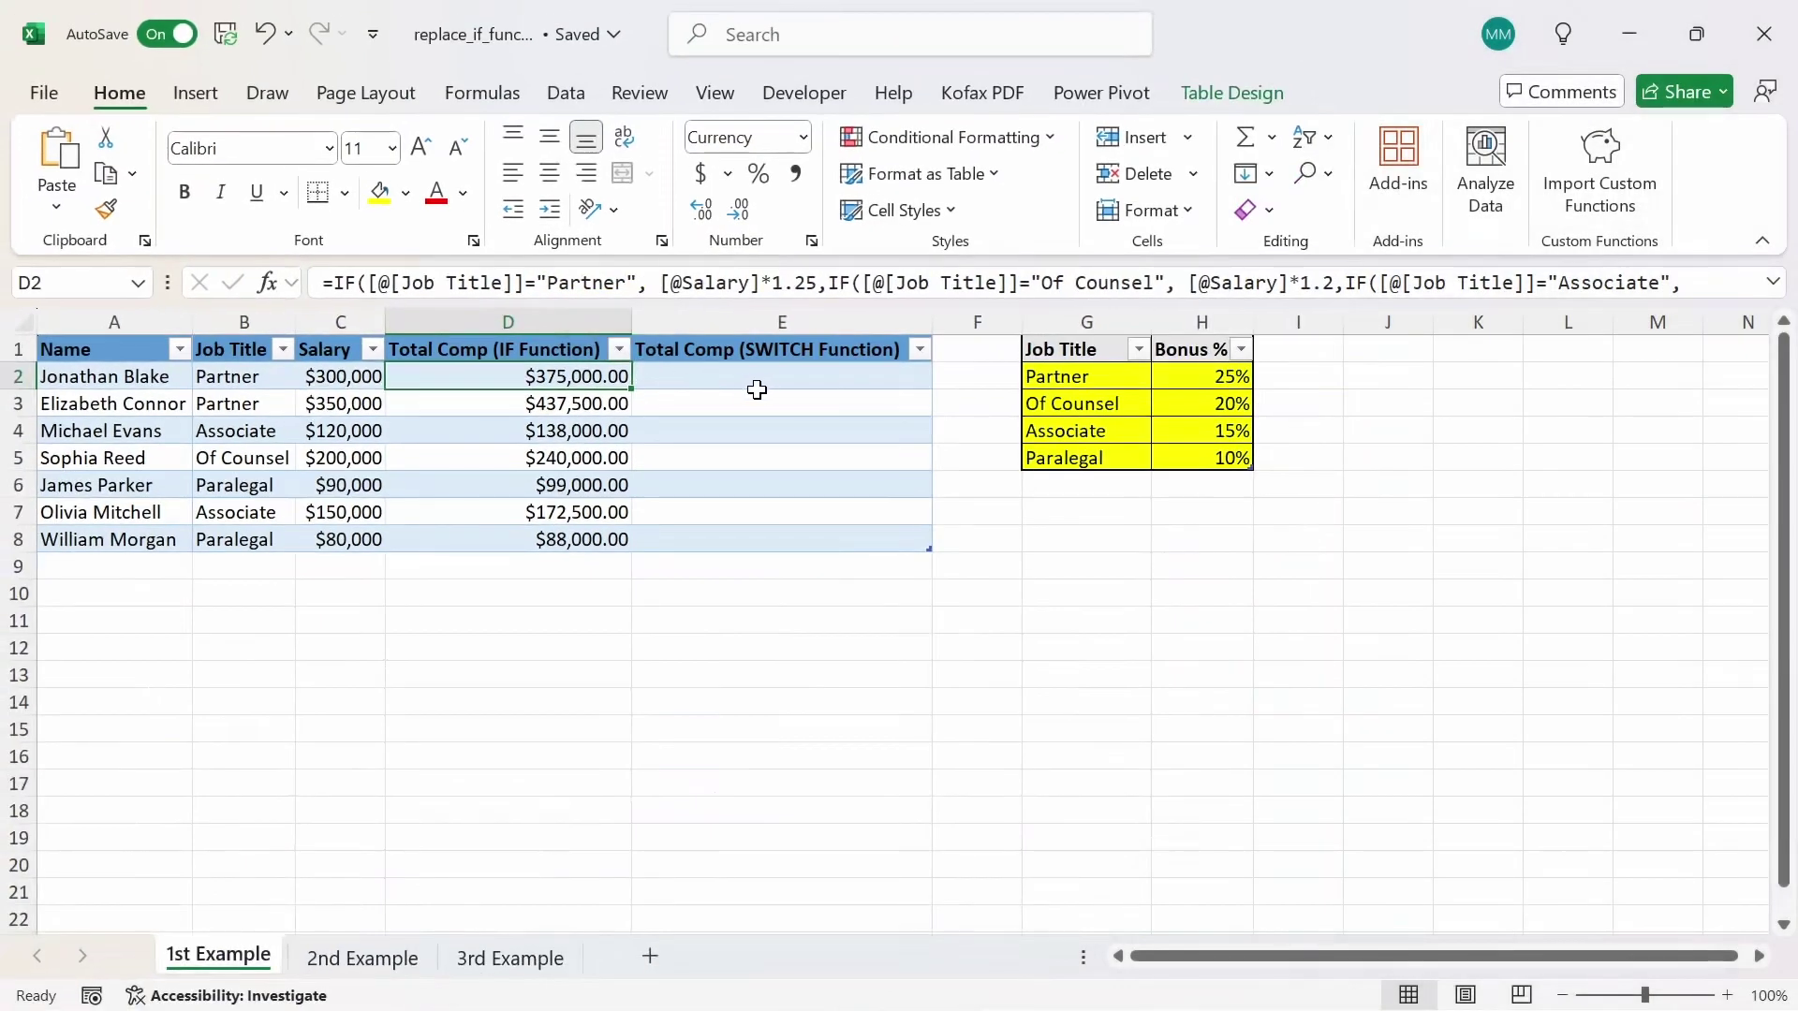
In E2, begin =SWITCH on Job Title: "Partner" gives Salary*1.25, then start "Of Counsel".
left_click(745, 376)
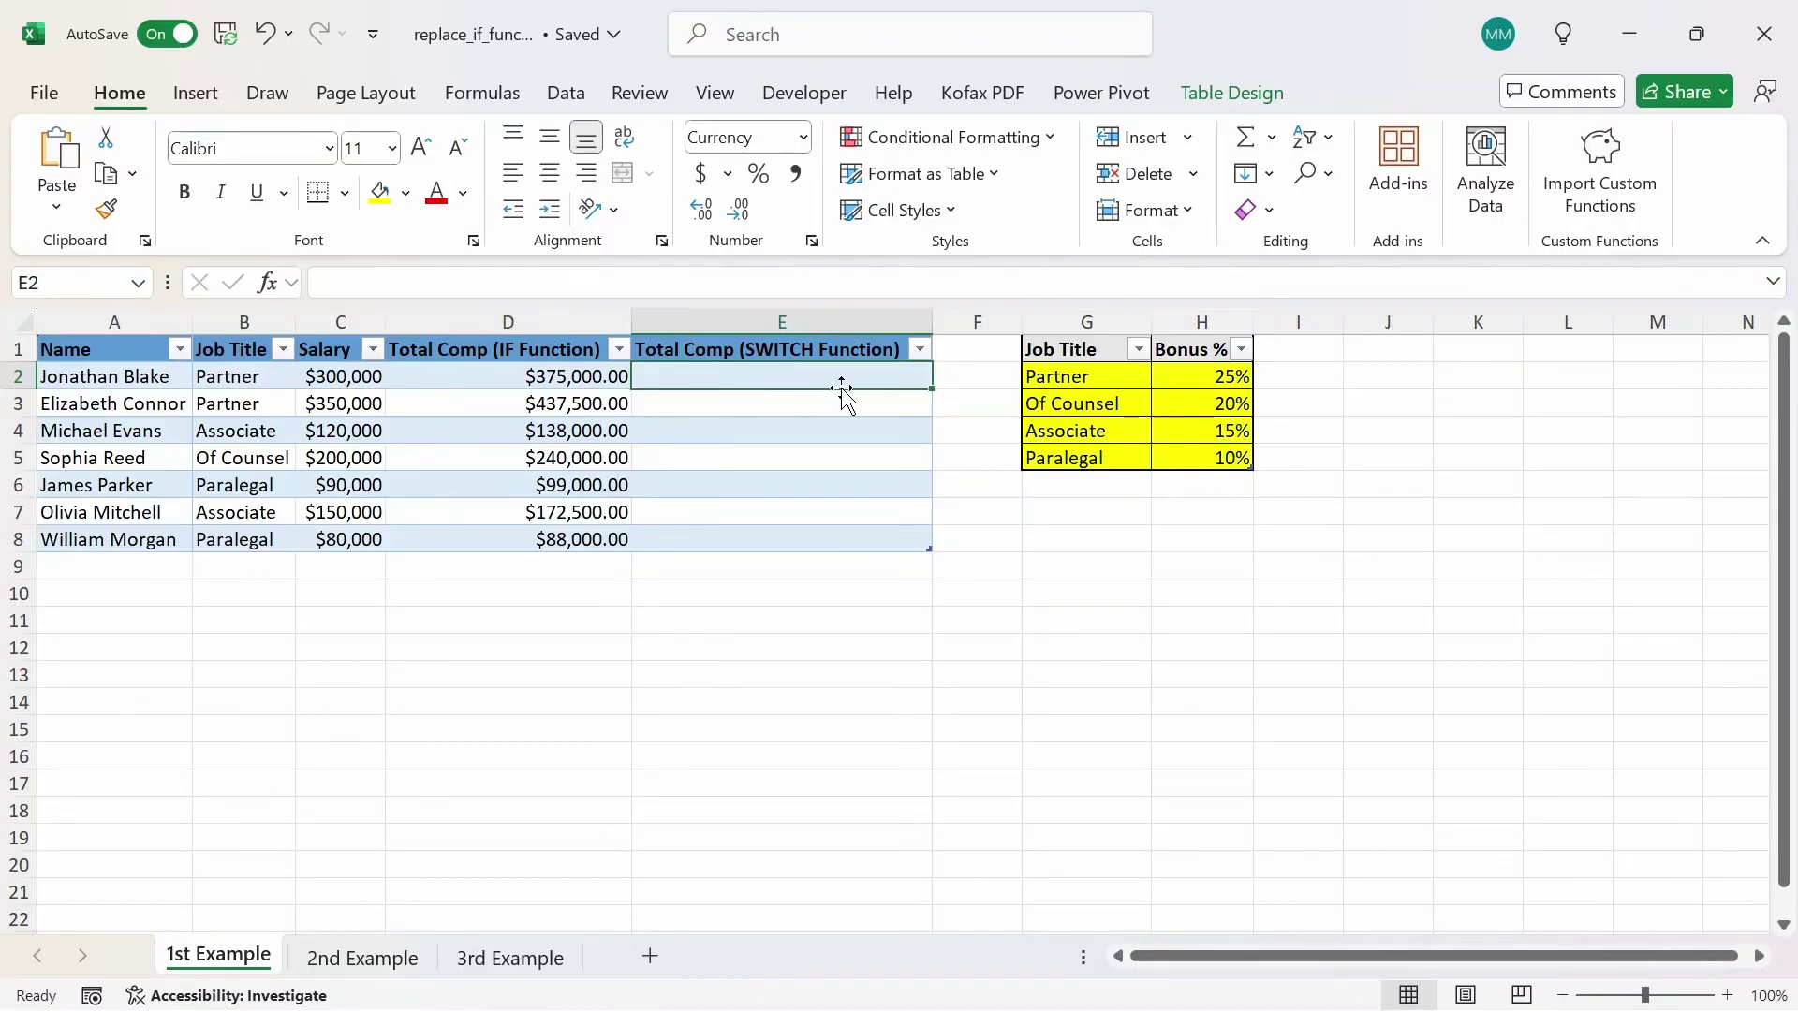
key("BackSpace")
type("=sw")
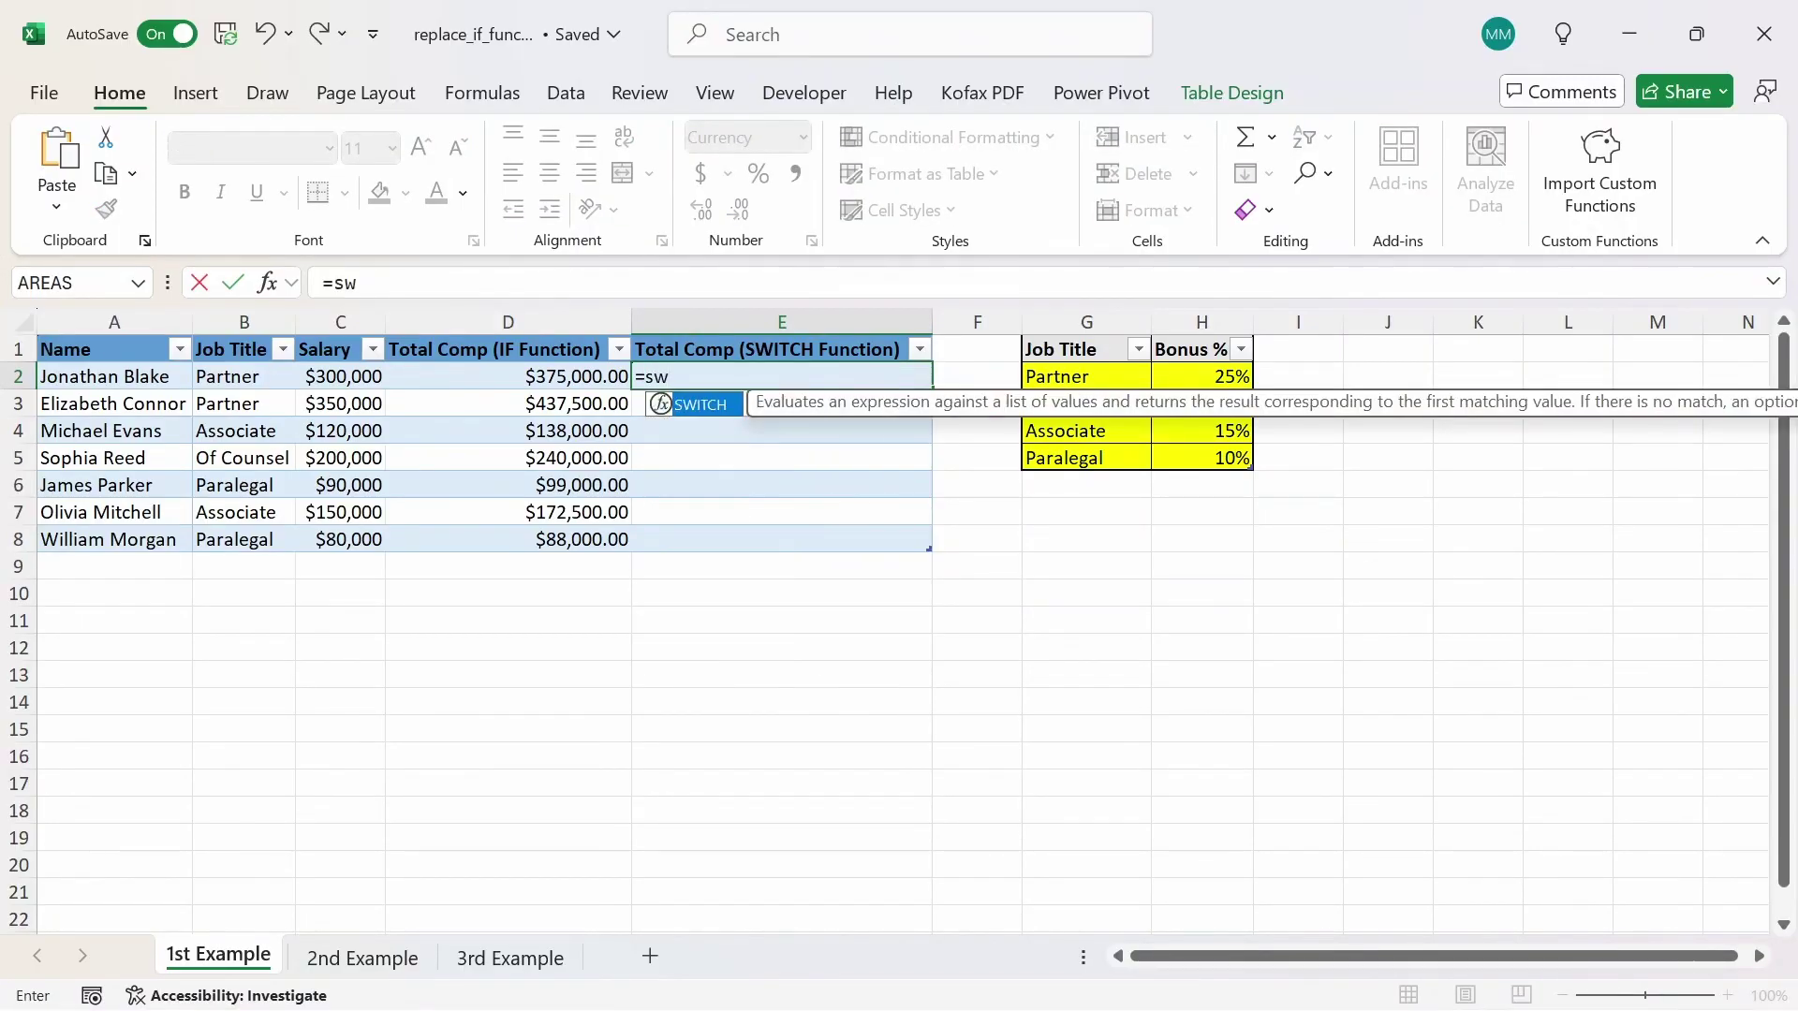
key("Tab")
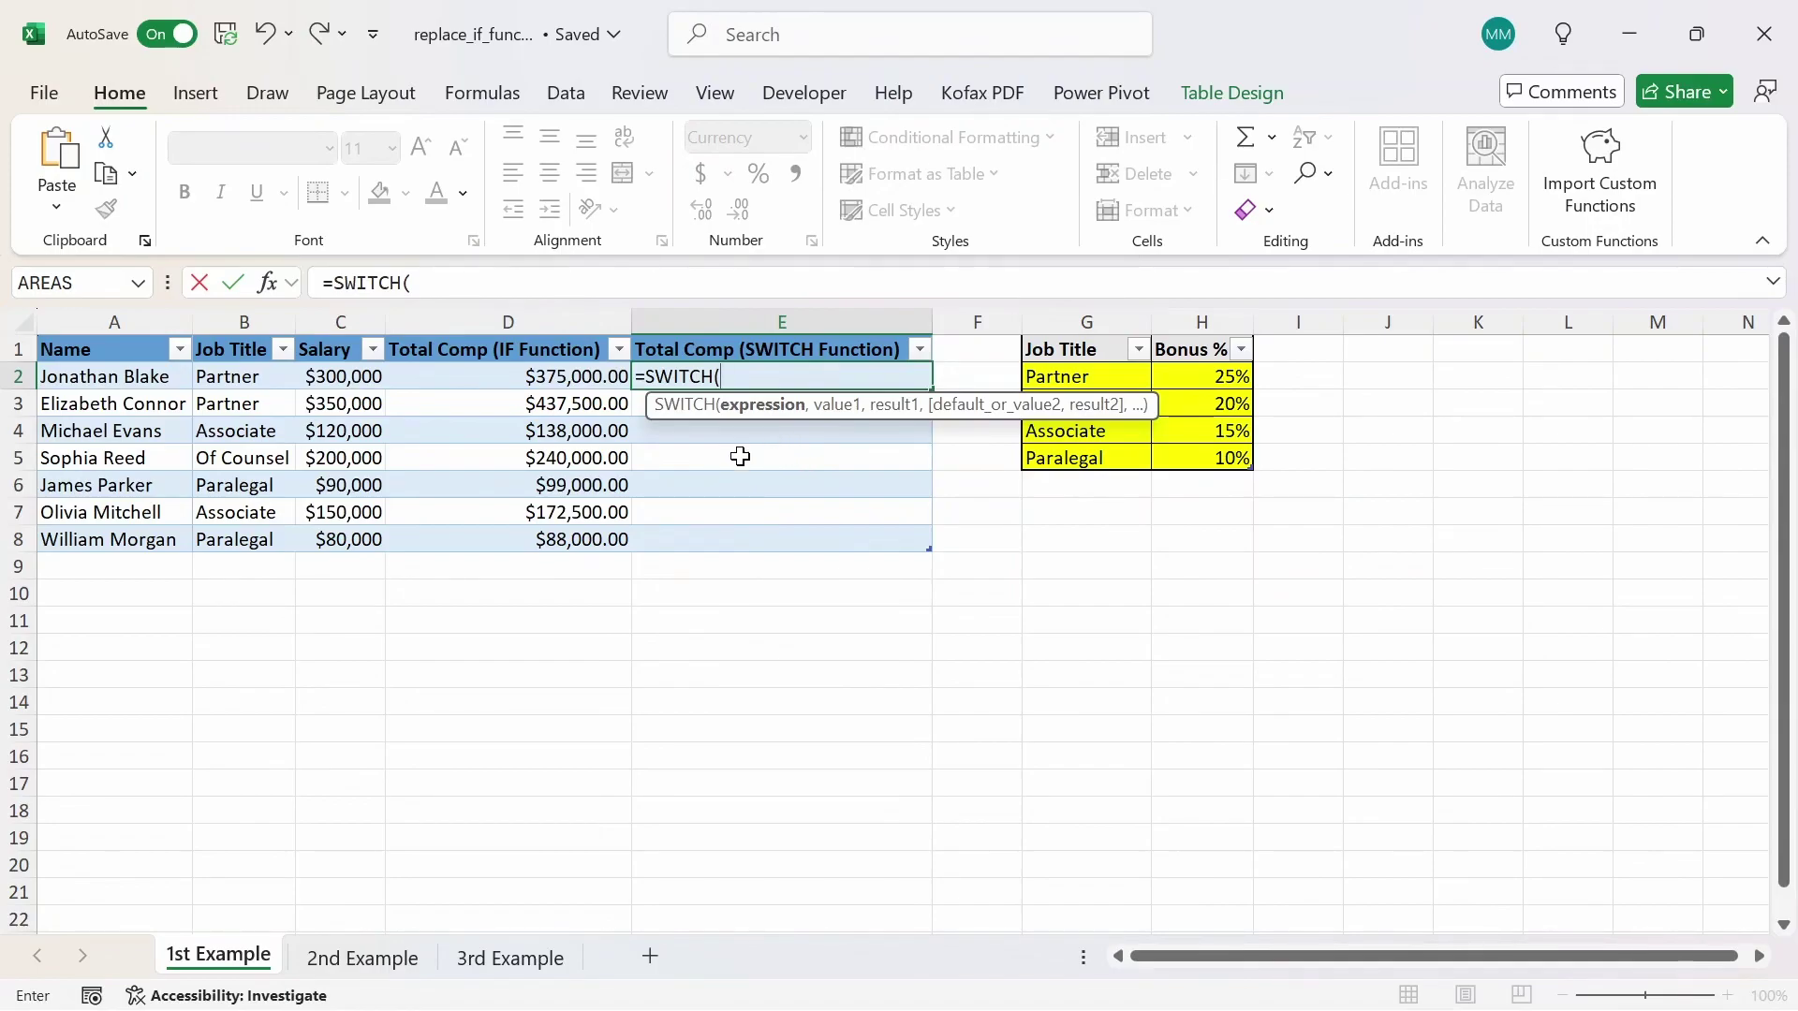
left_click(251, 375)
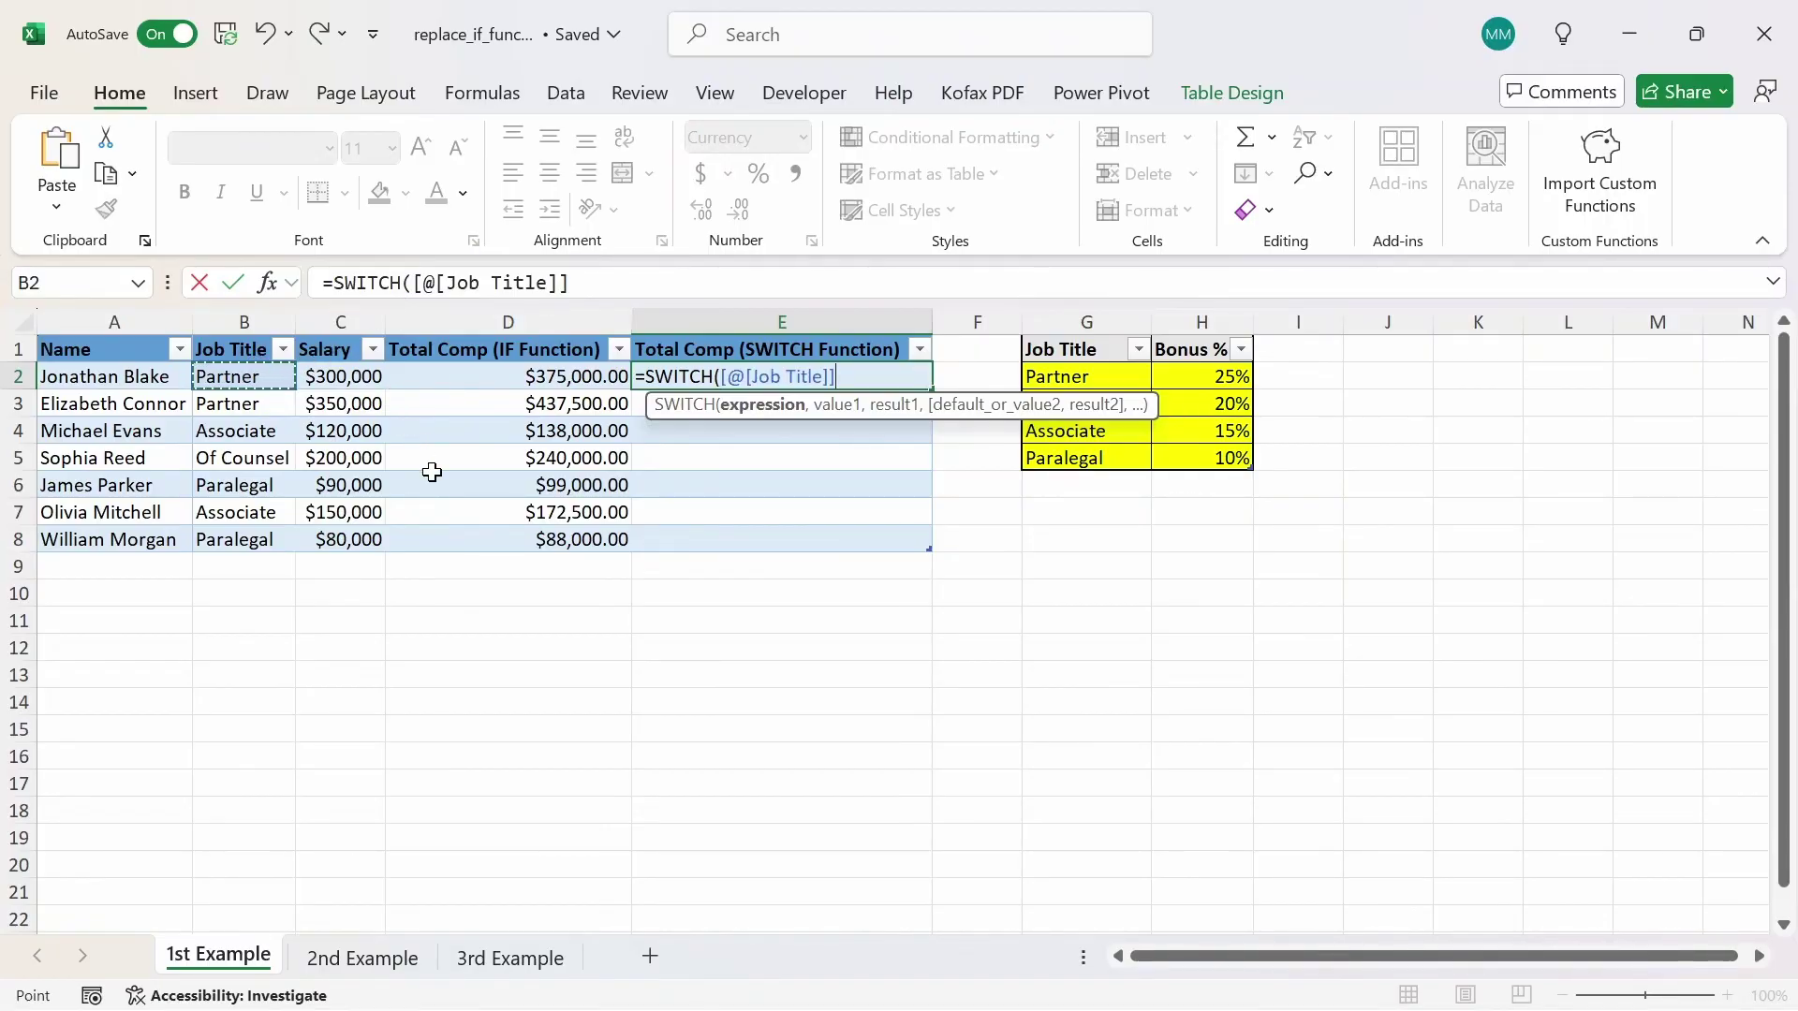
type(",")
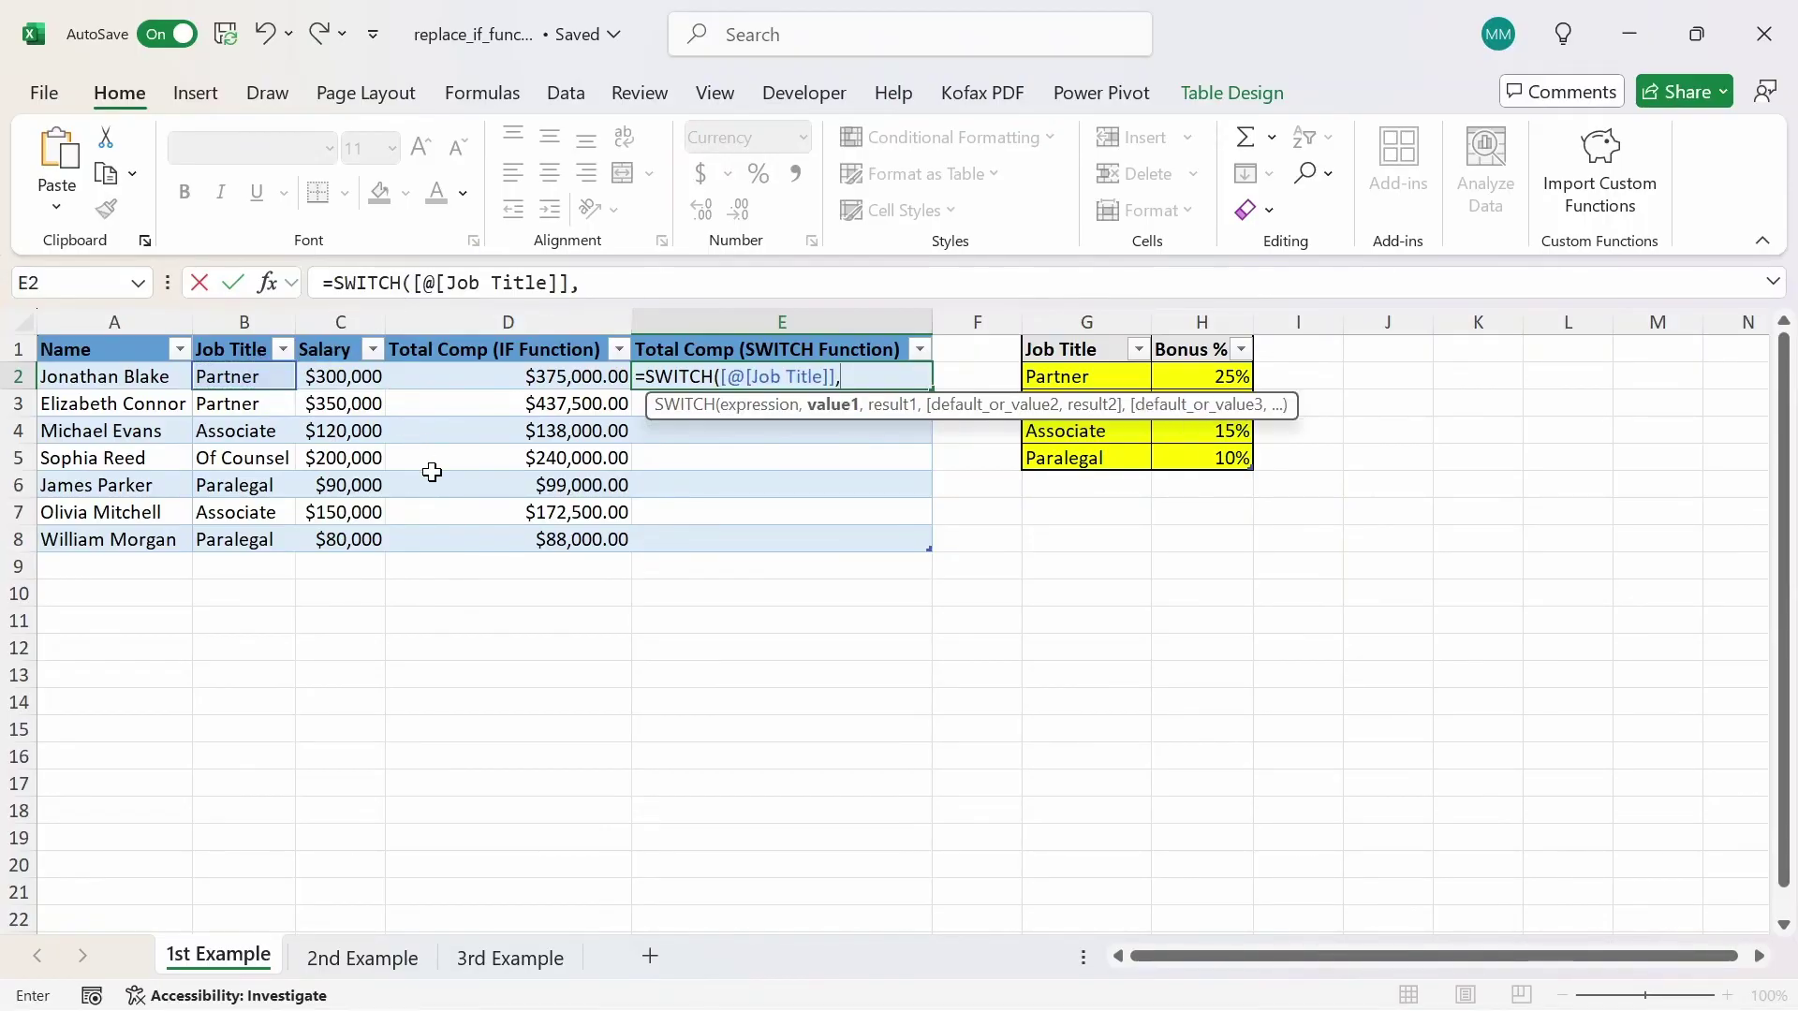
type("\"Partner\",")
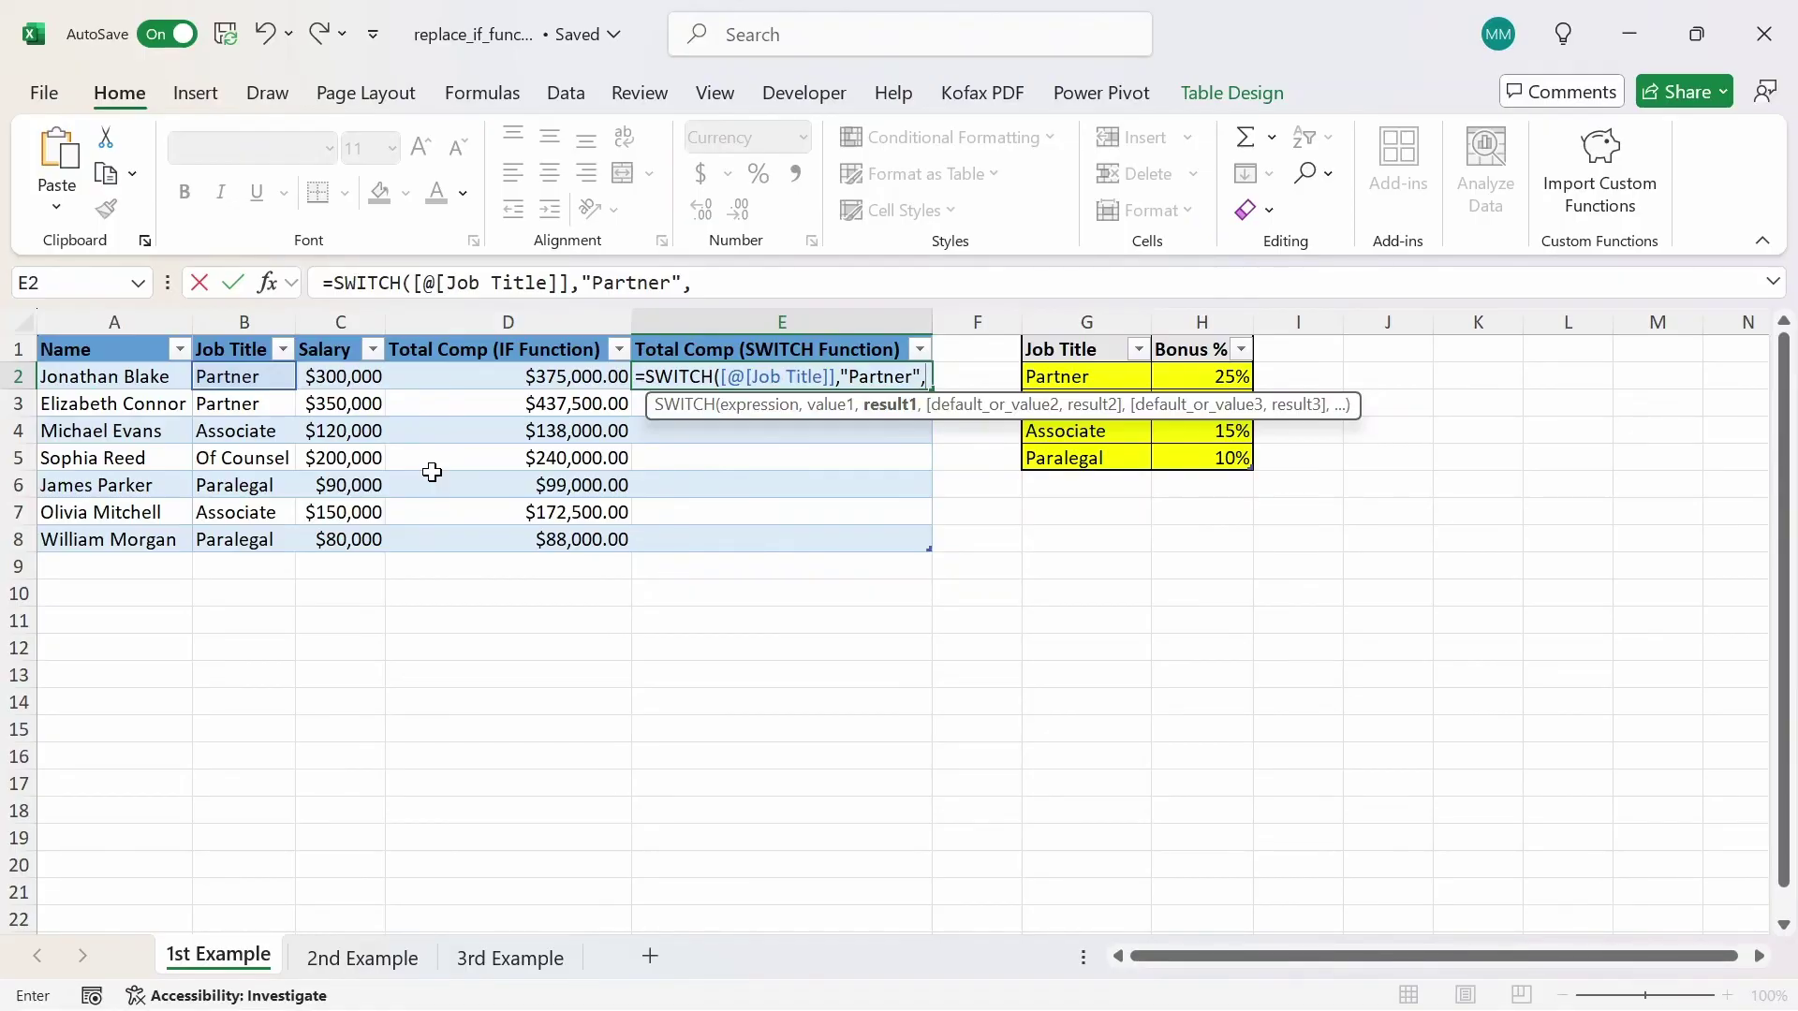
left_click(343, 376)
type("*")
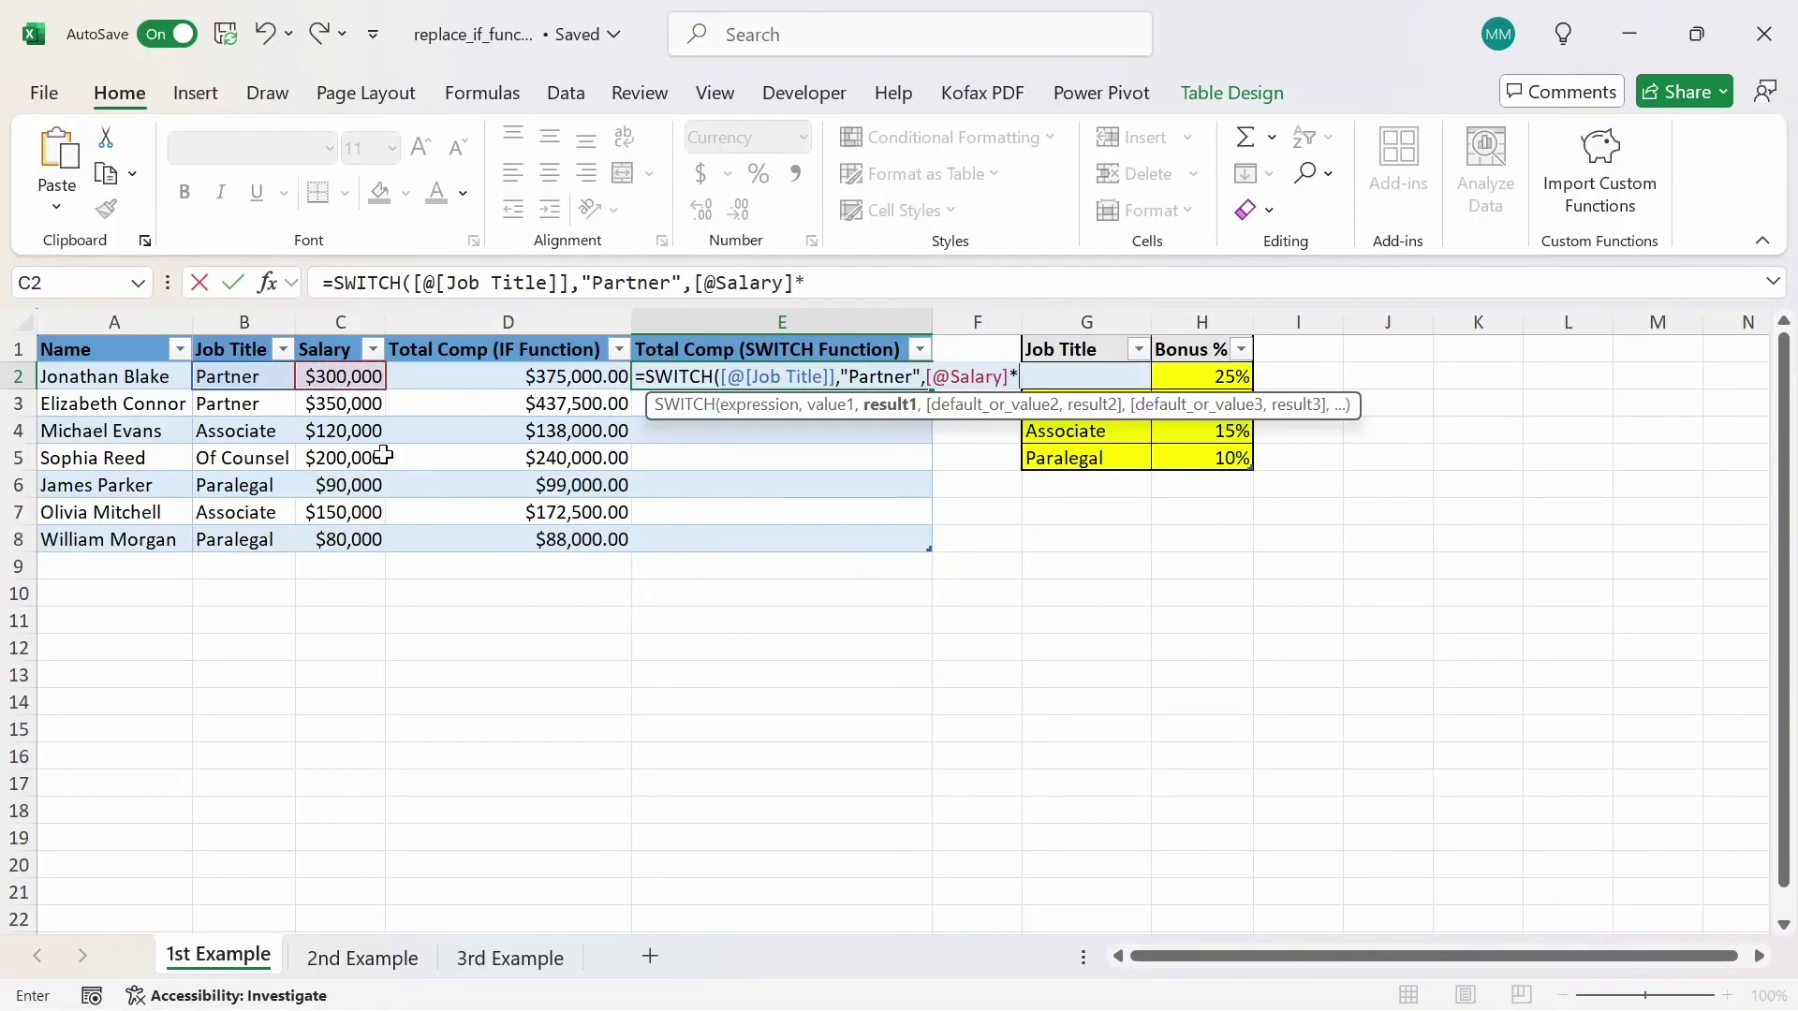
type("(1.25")
type("),")
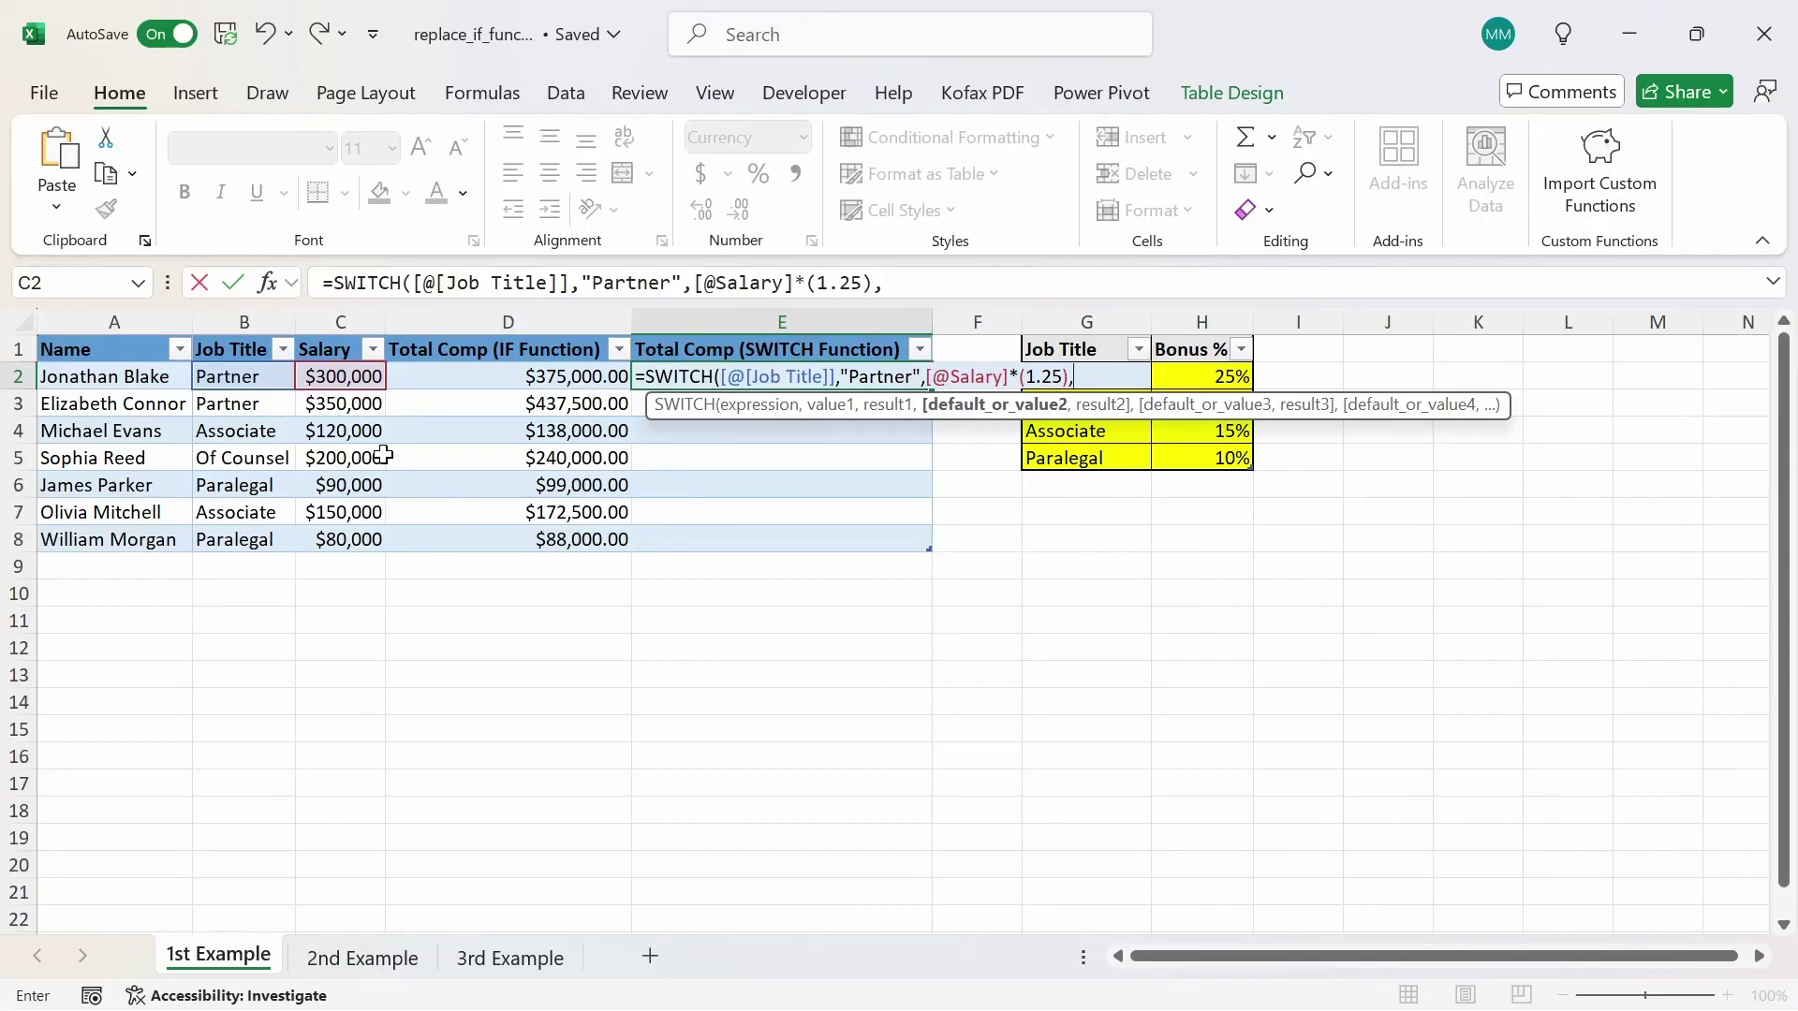
type("\"Of Counsel\",")
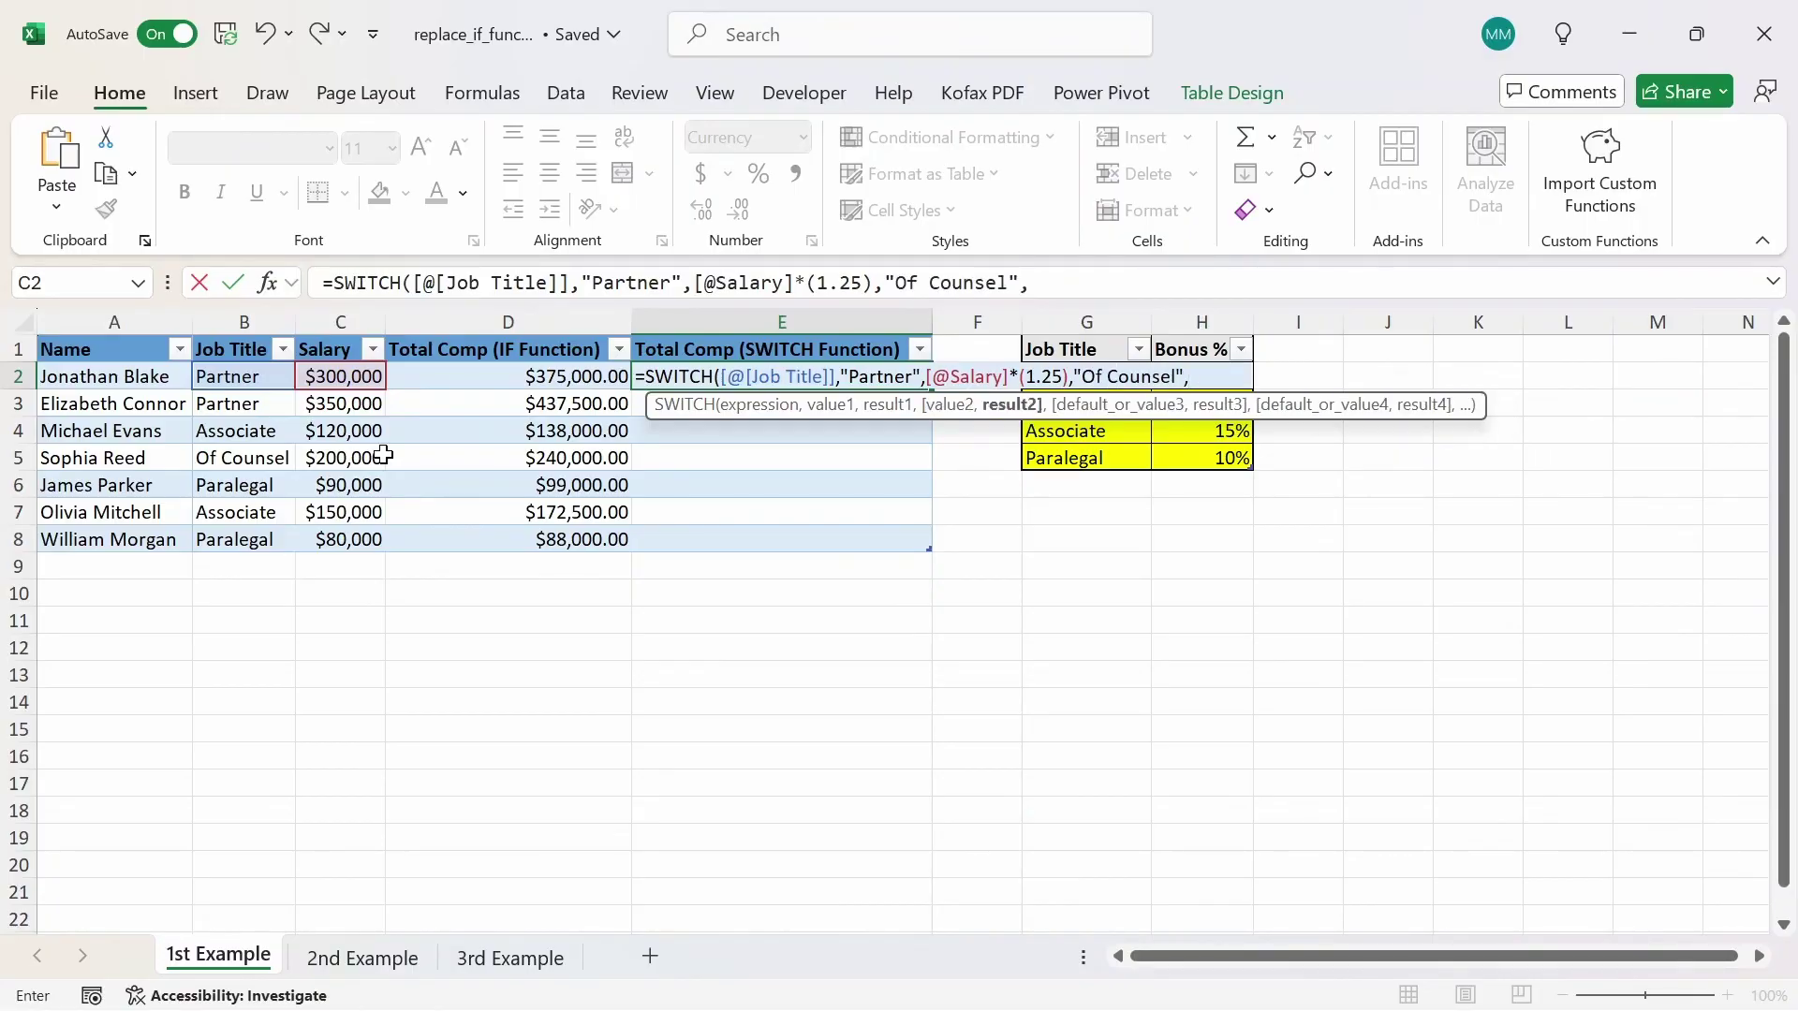
Add Of Counsel Salary*1.20, Associate *1.15 and Paralegal *1.10, close and enter the formula.
left_click(321, 375)
type("*(")
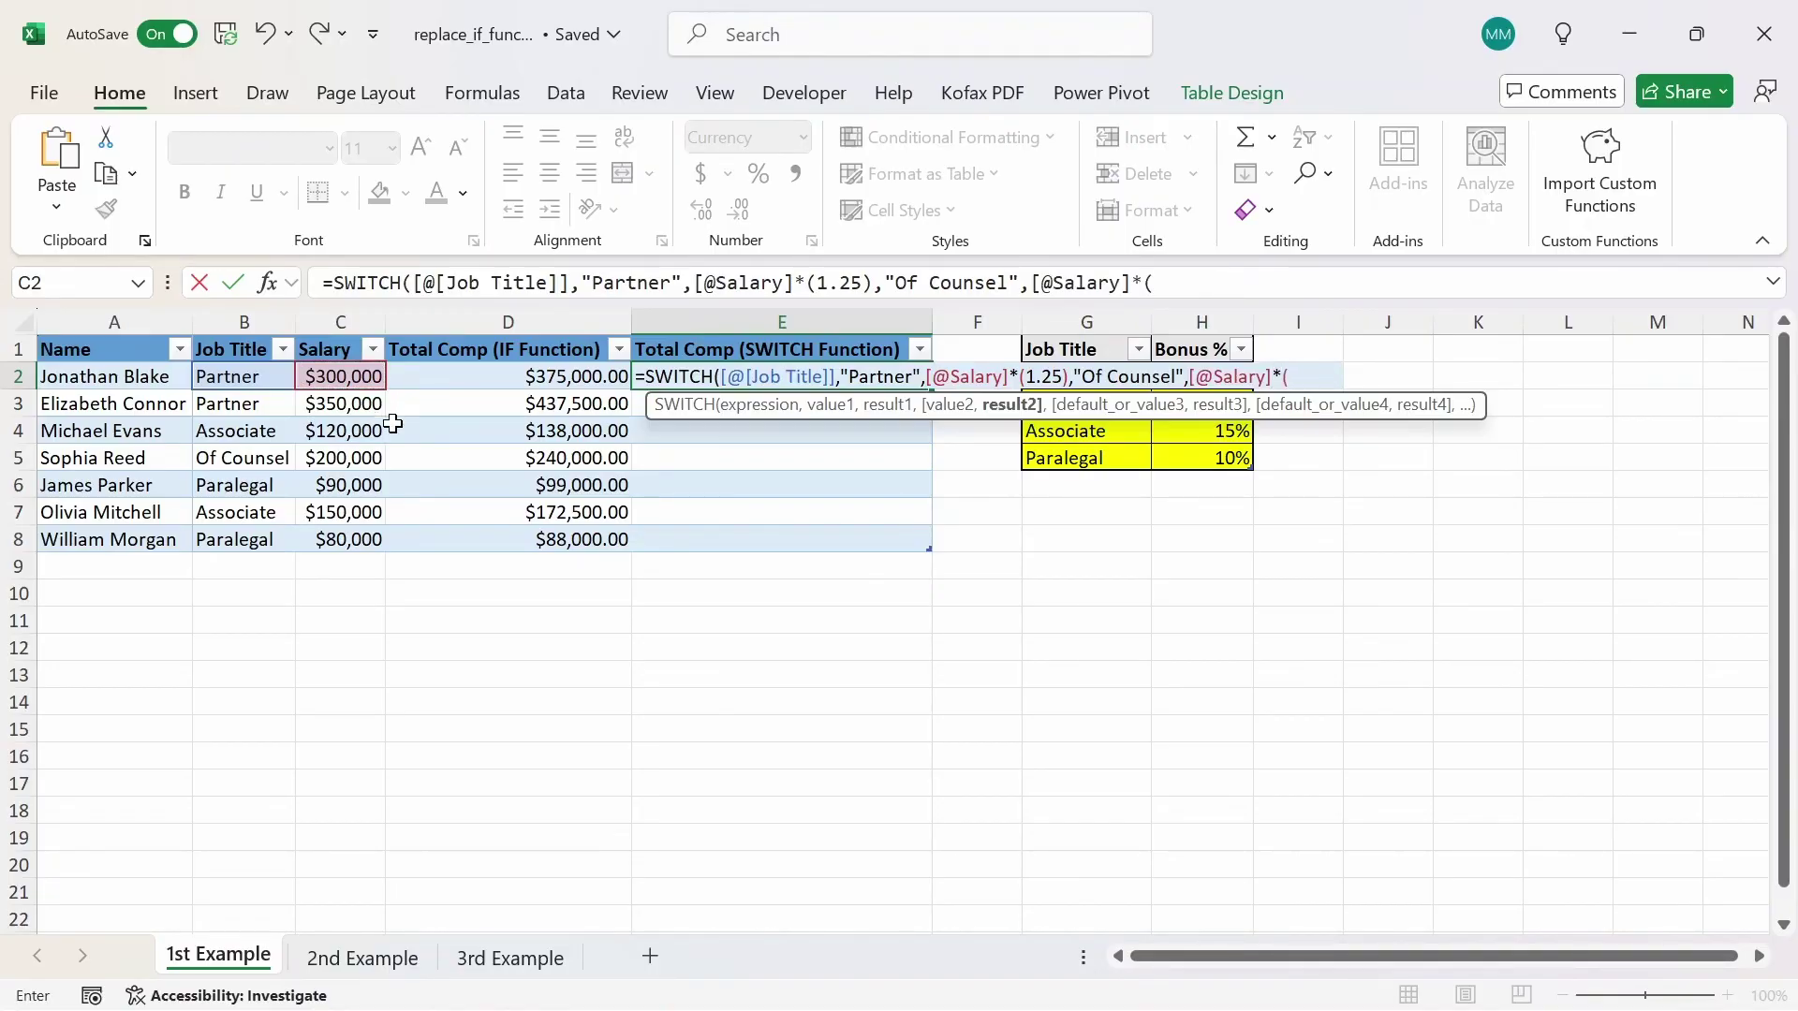
type("1.20),")
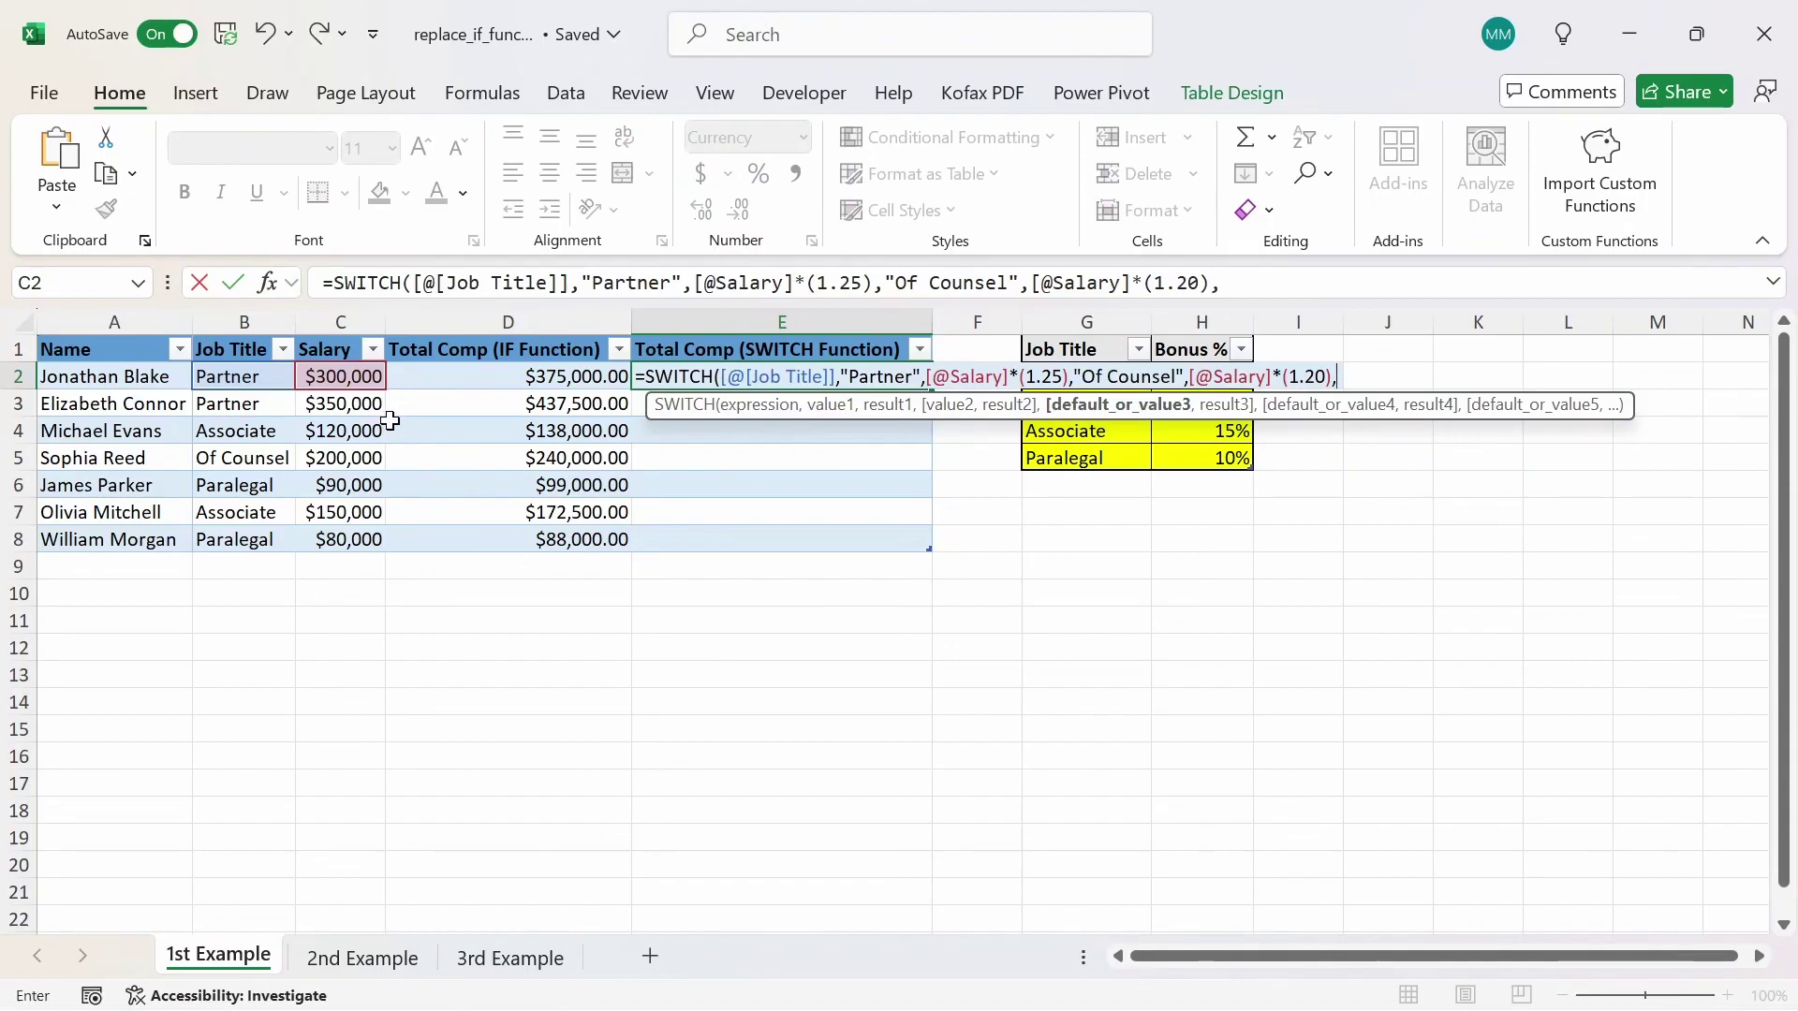
type("\"")
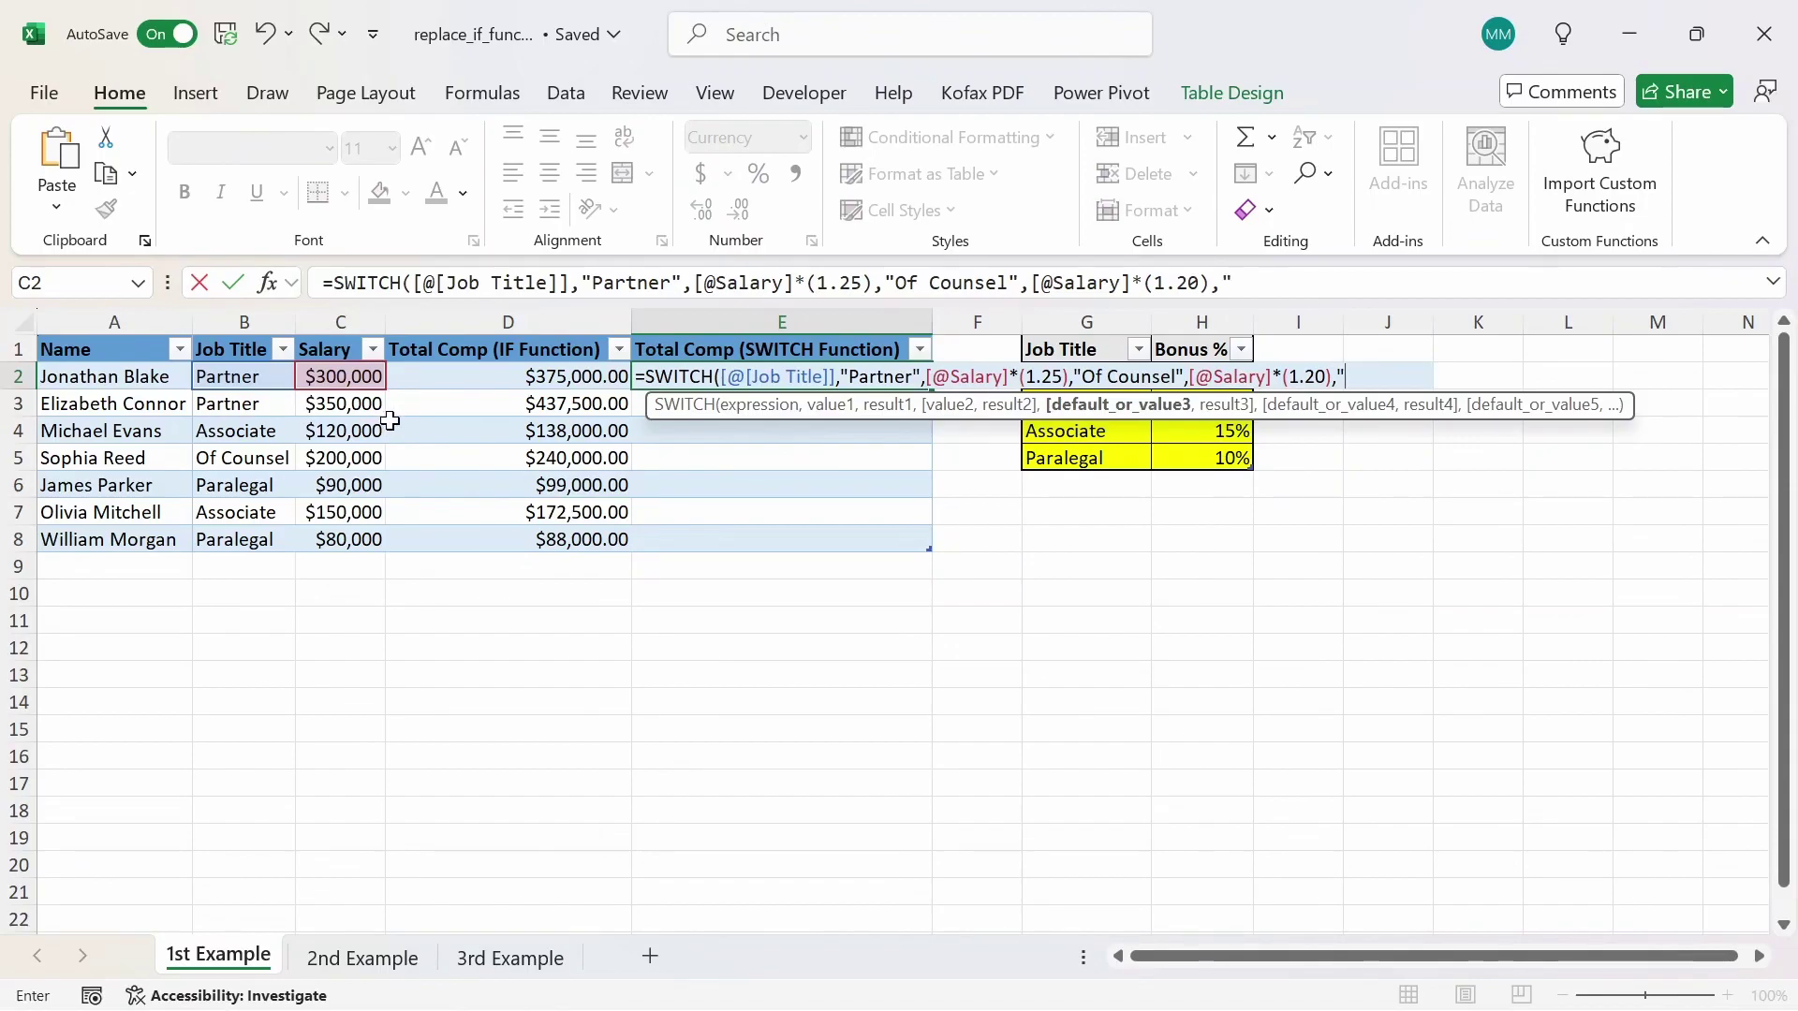
type("Associate\",")
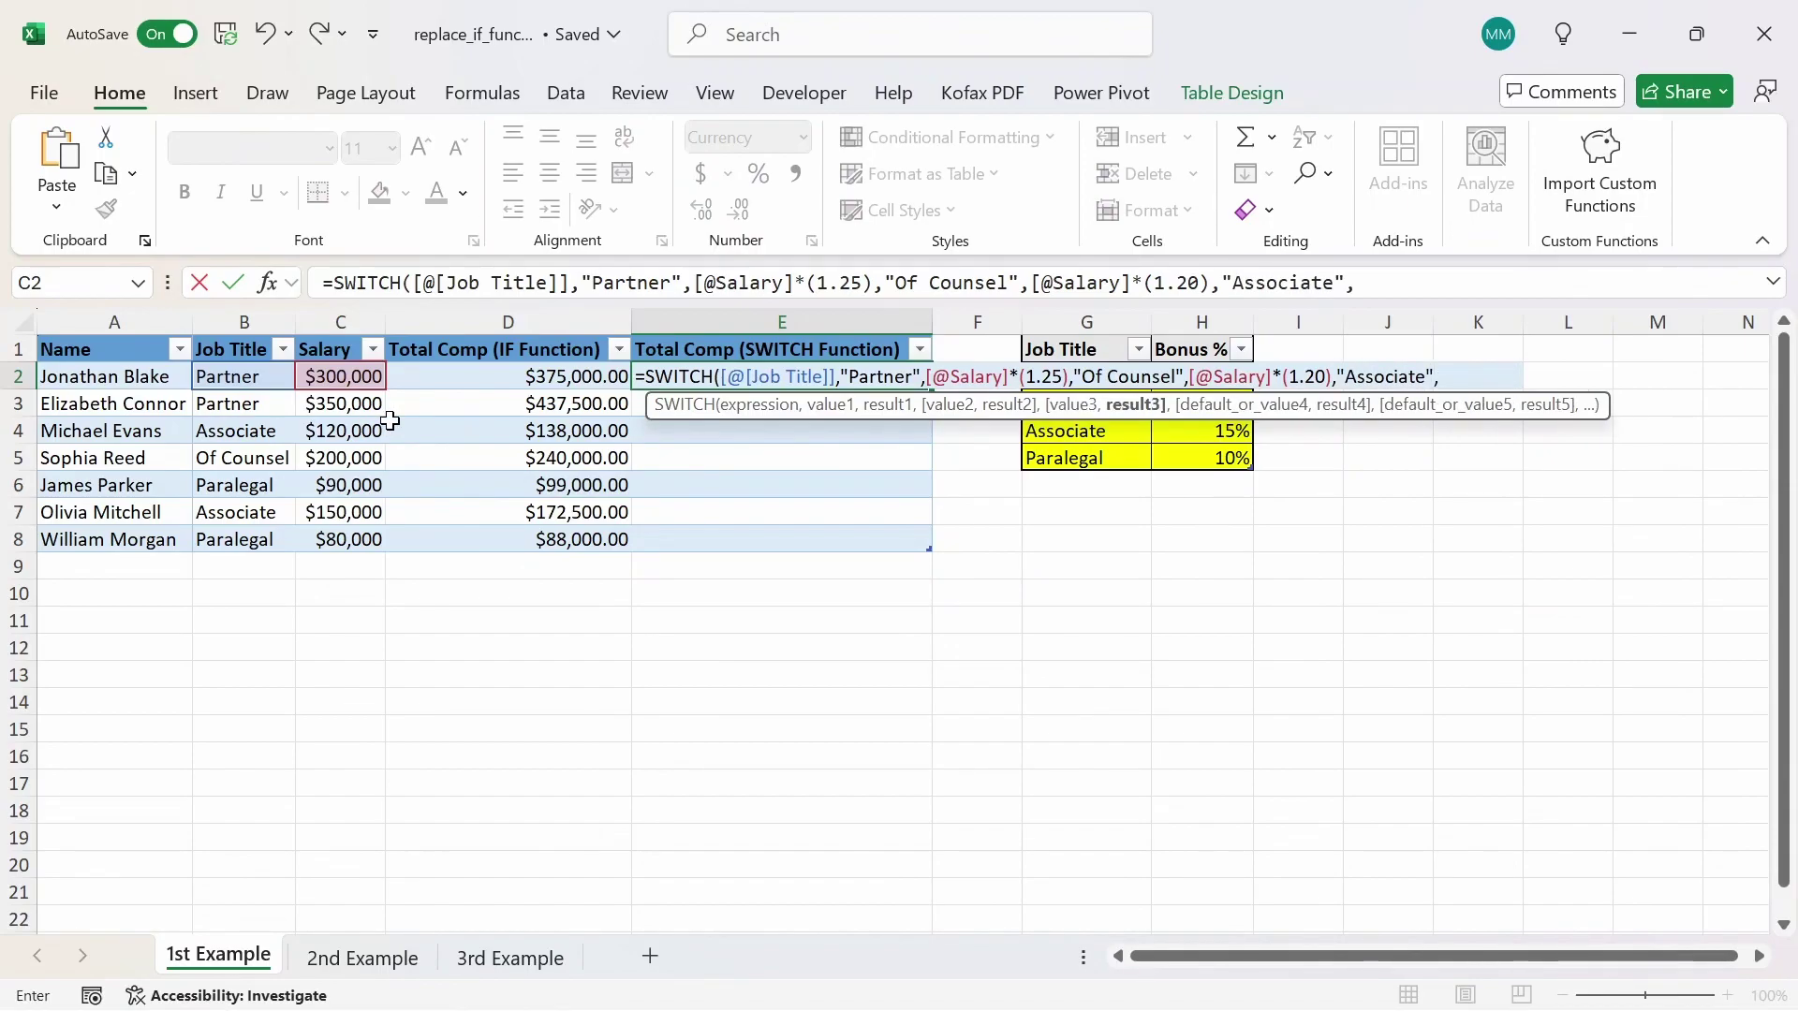
left_click(331, 380)
type("*(1.15)")
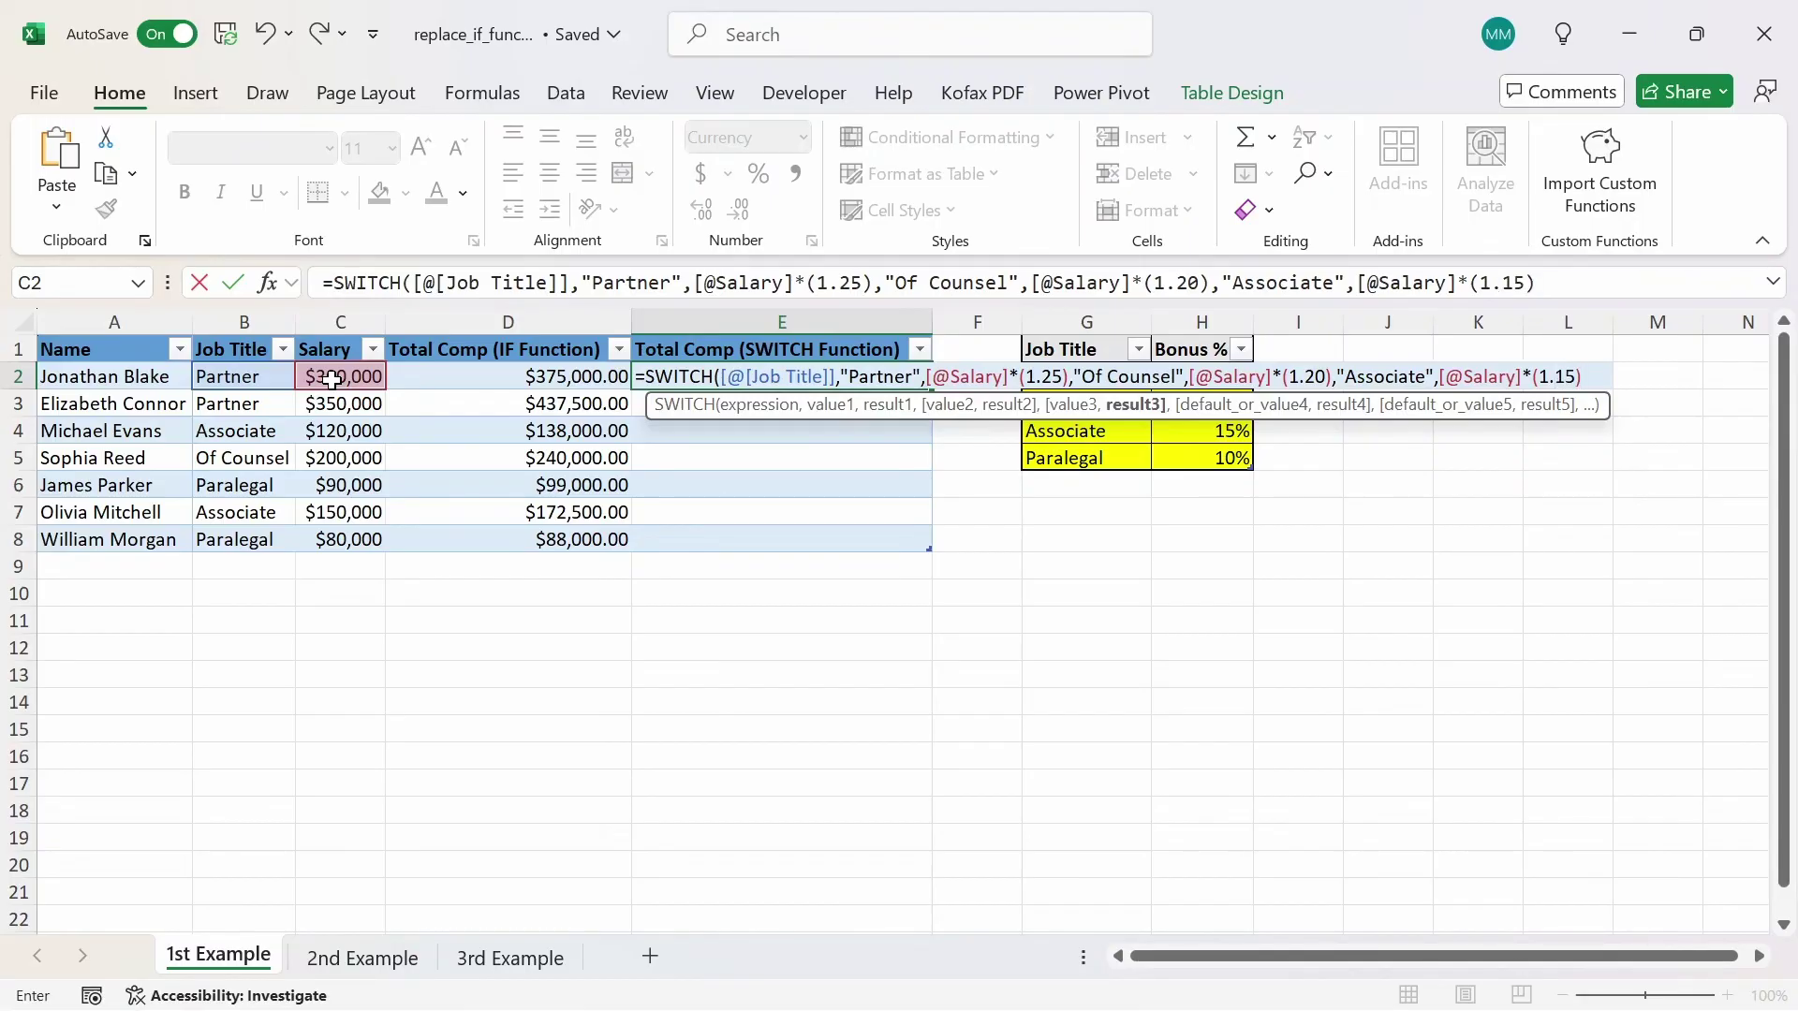
type(",")
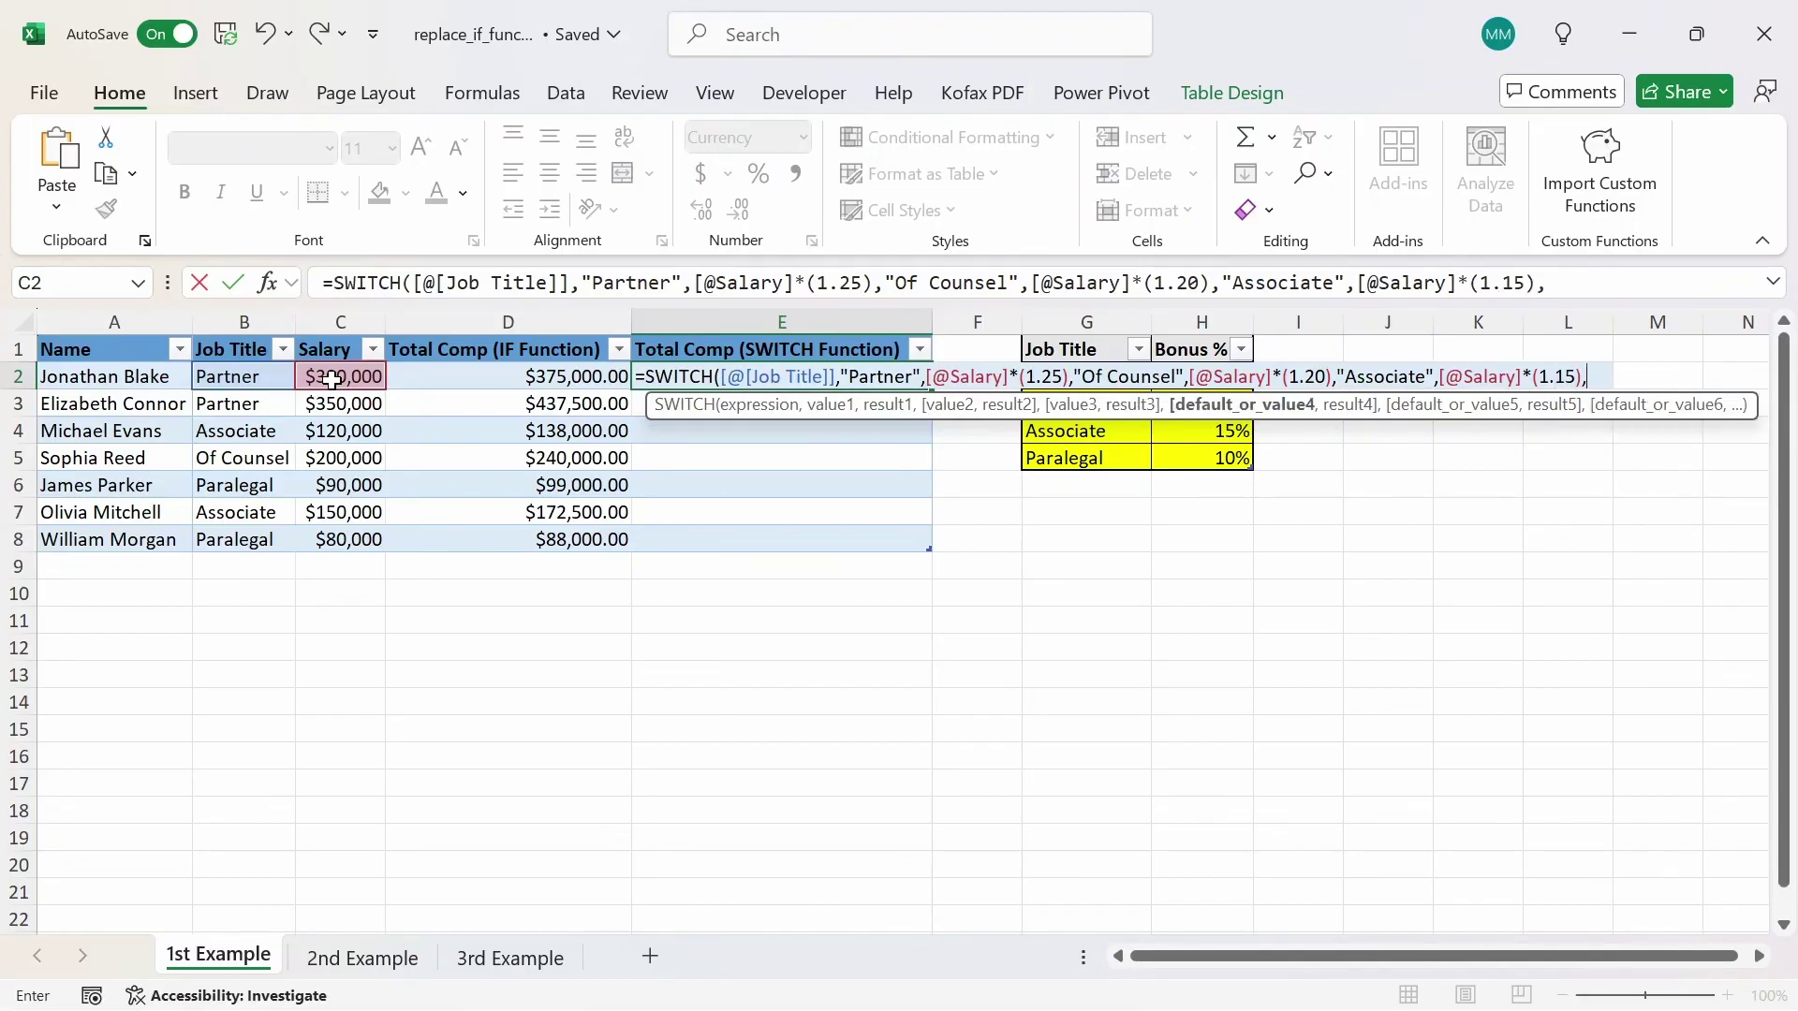
type("\"Paralegal\"")
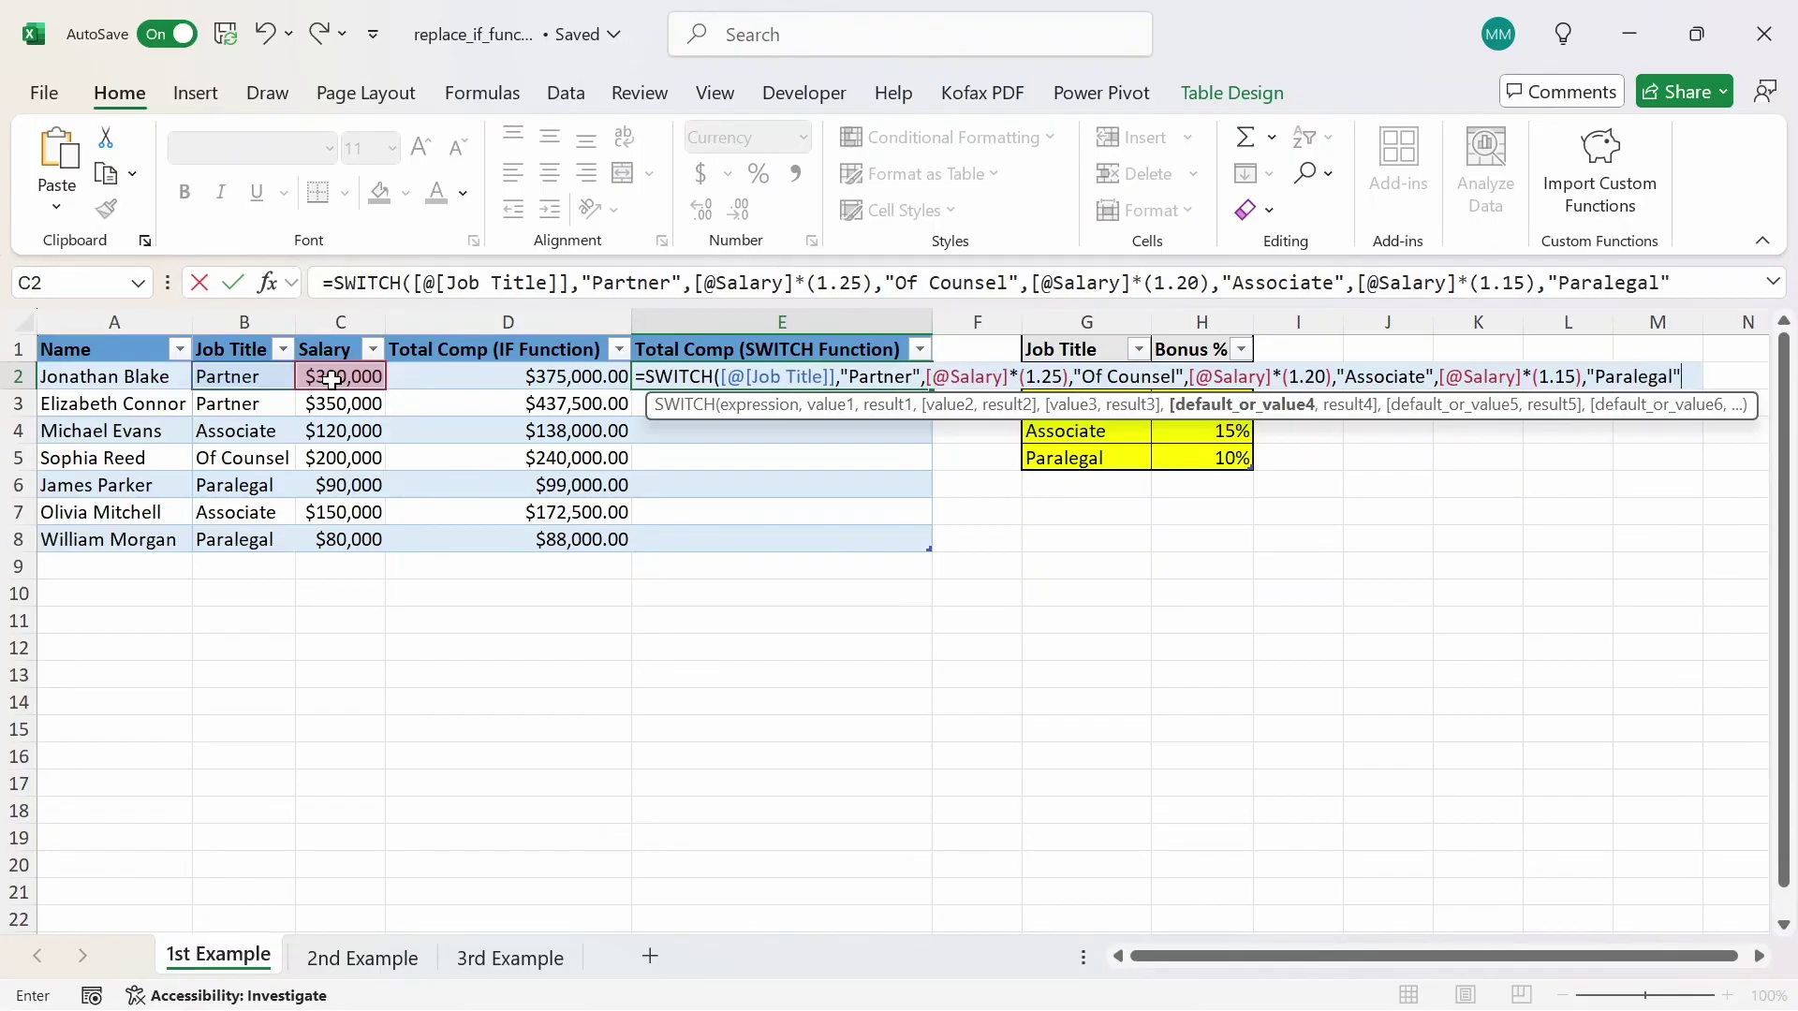
type(",")
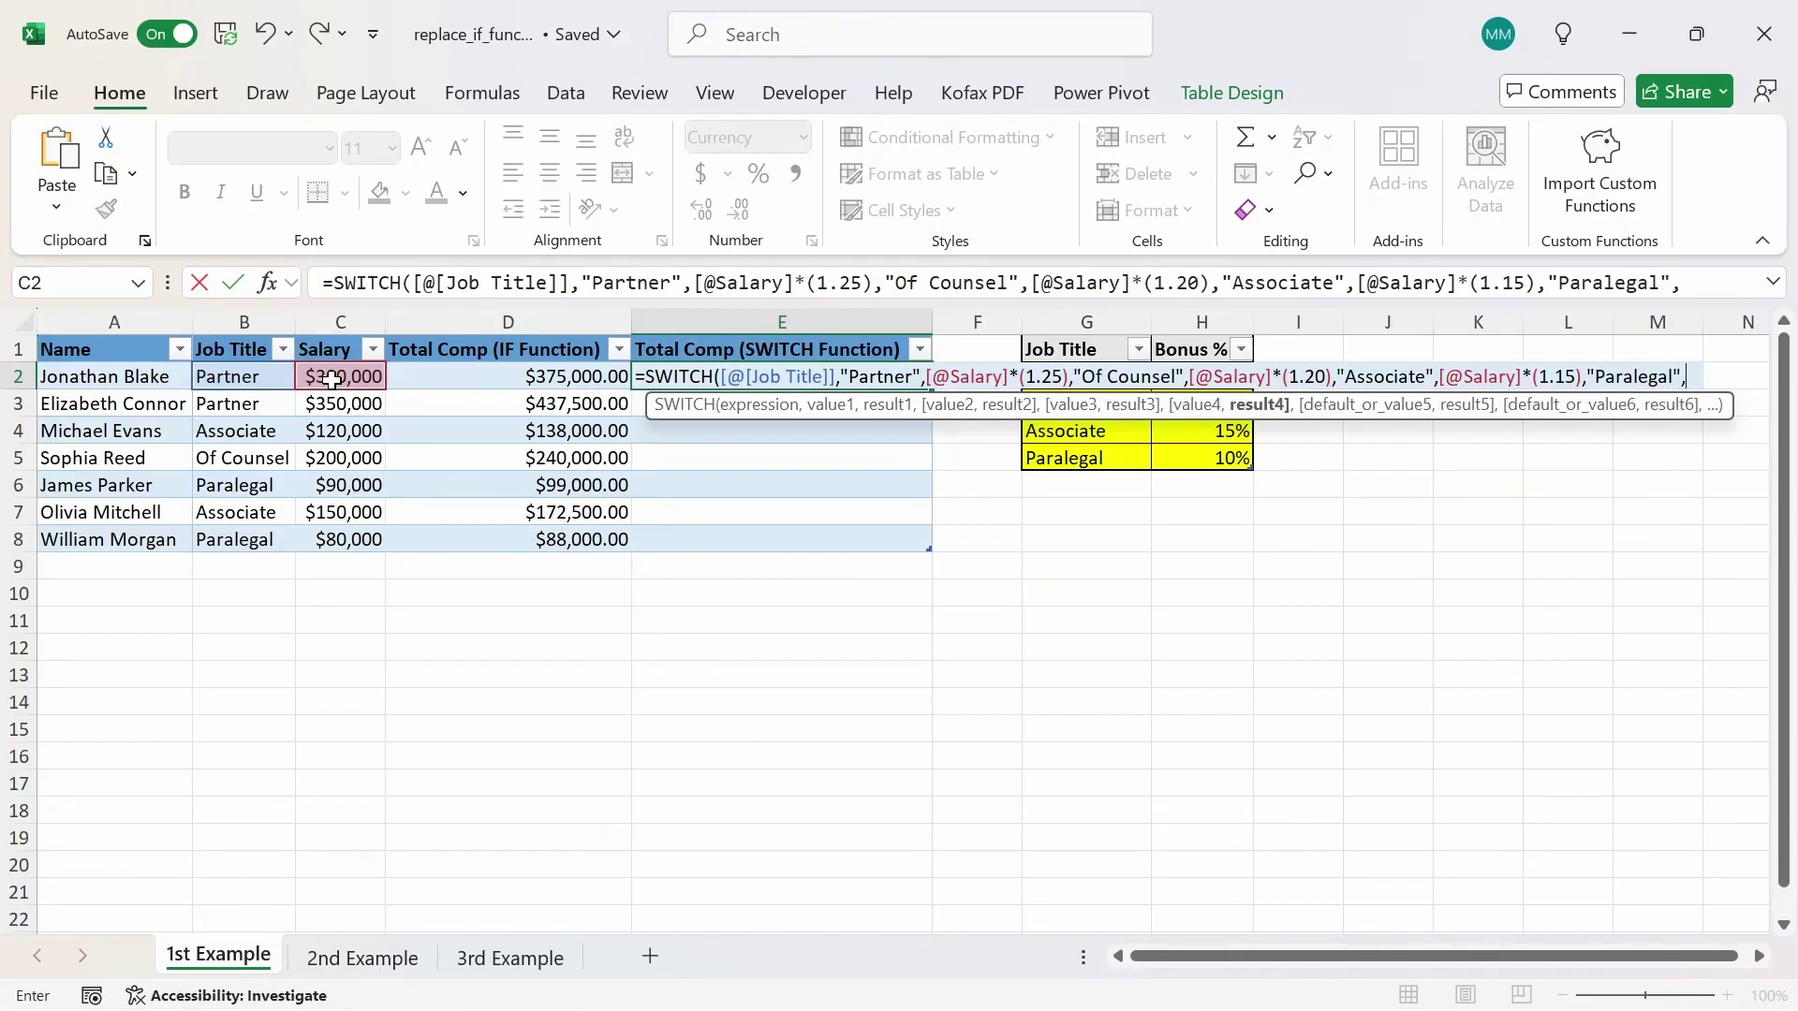
left_click(333, 379)
type("*")
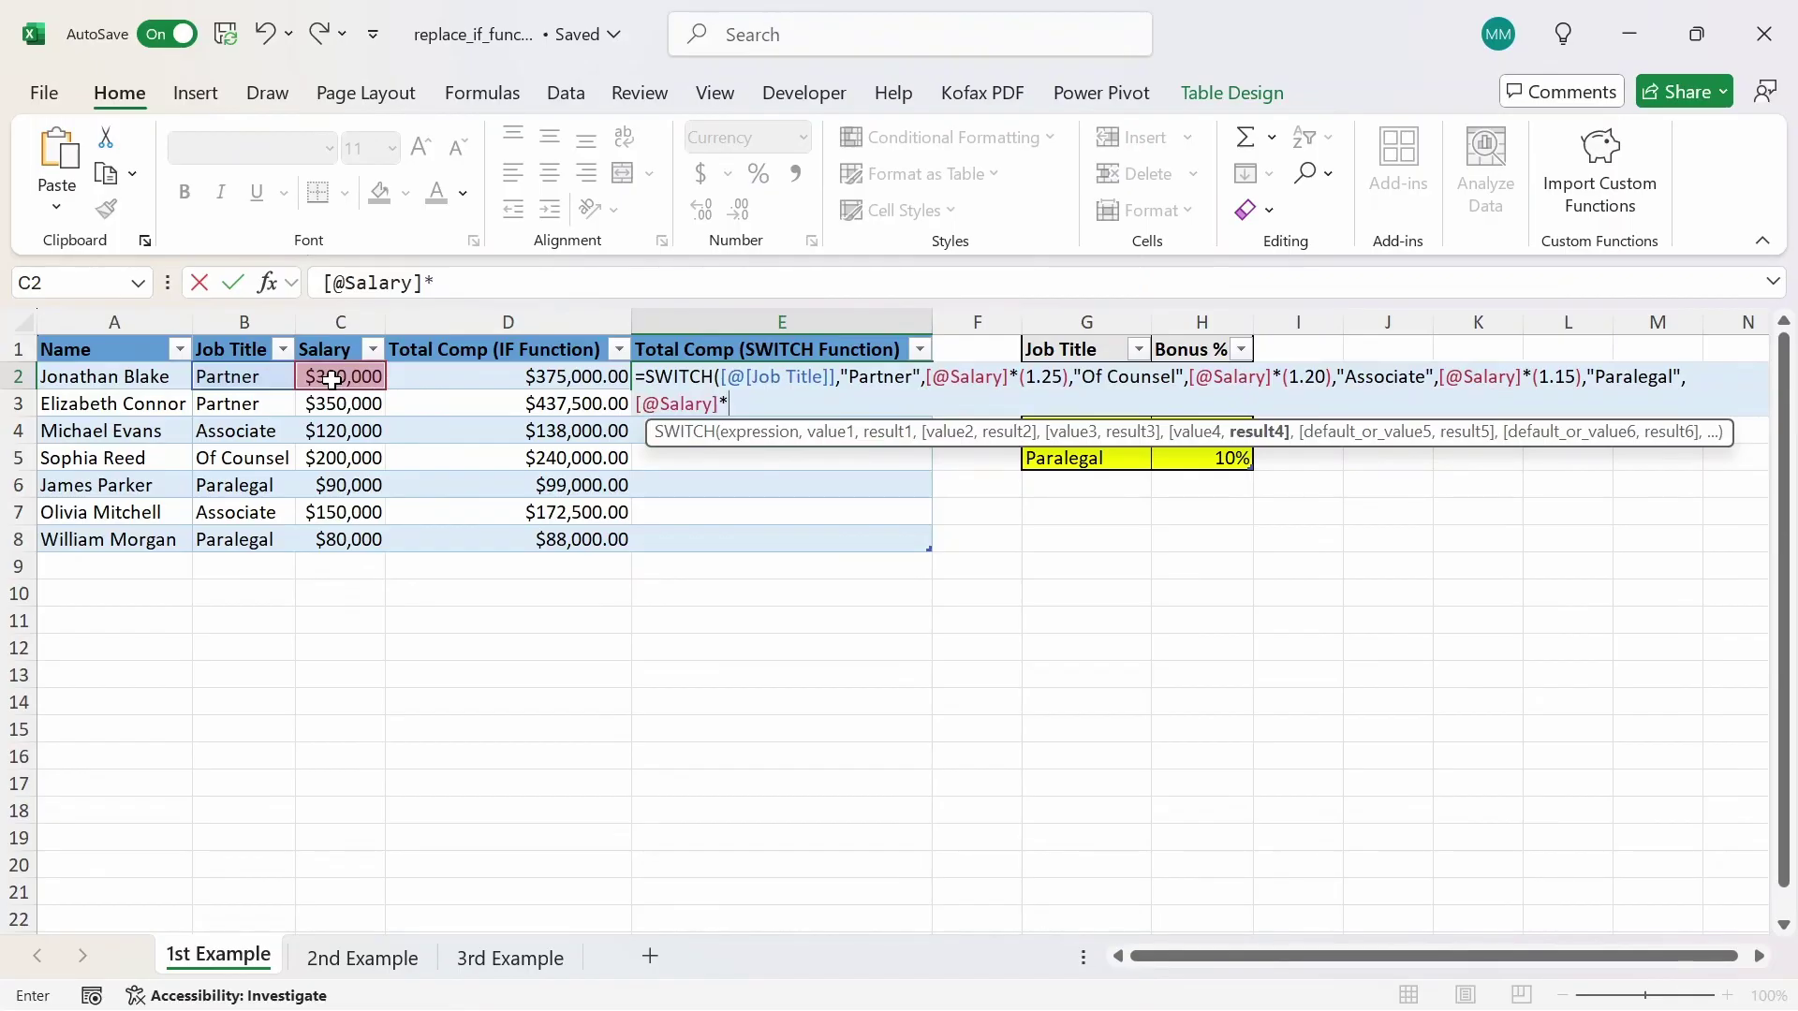
type("1.10)")
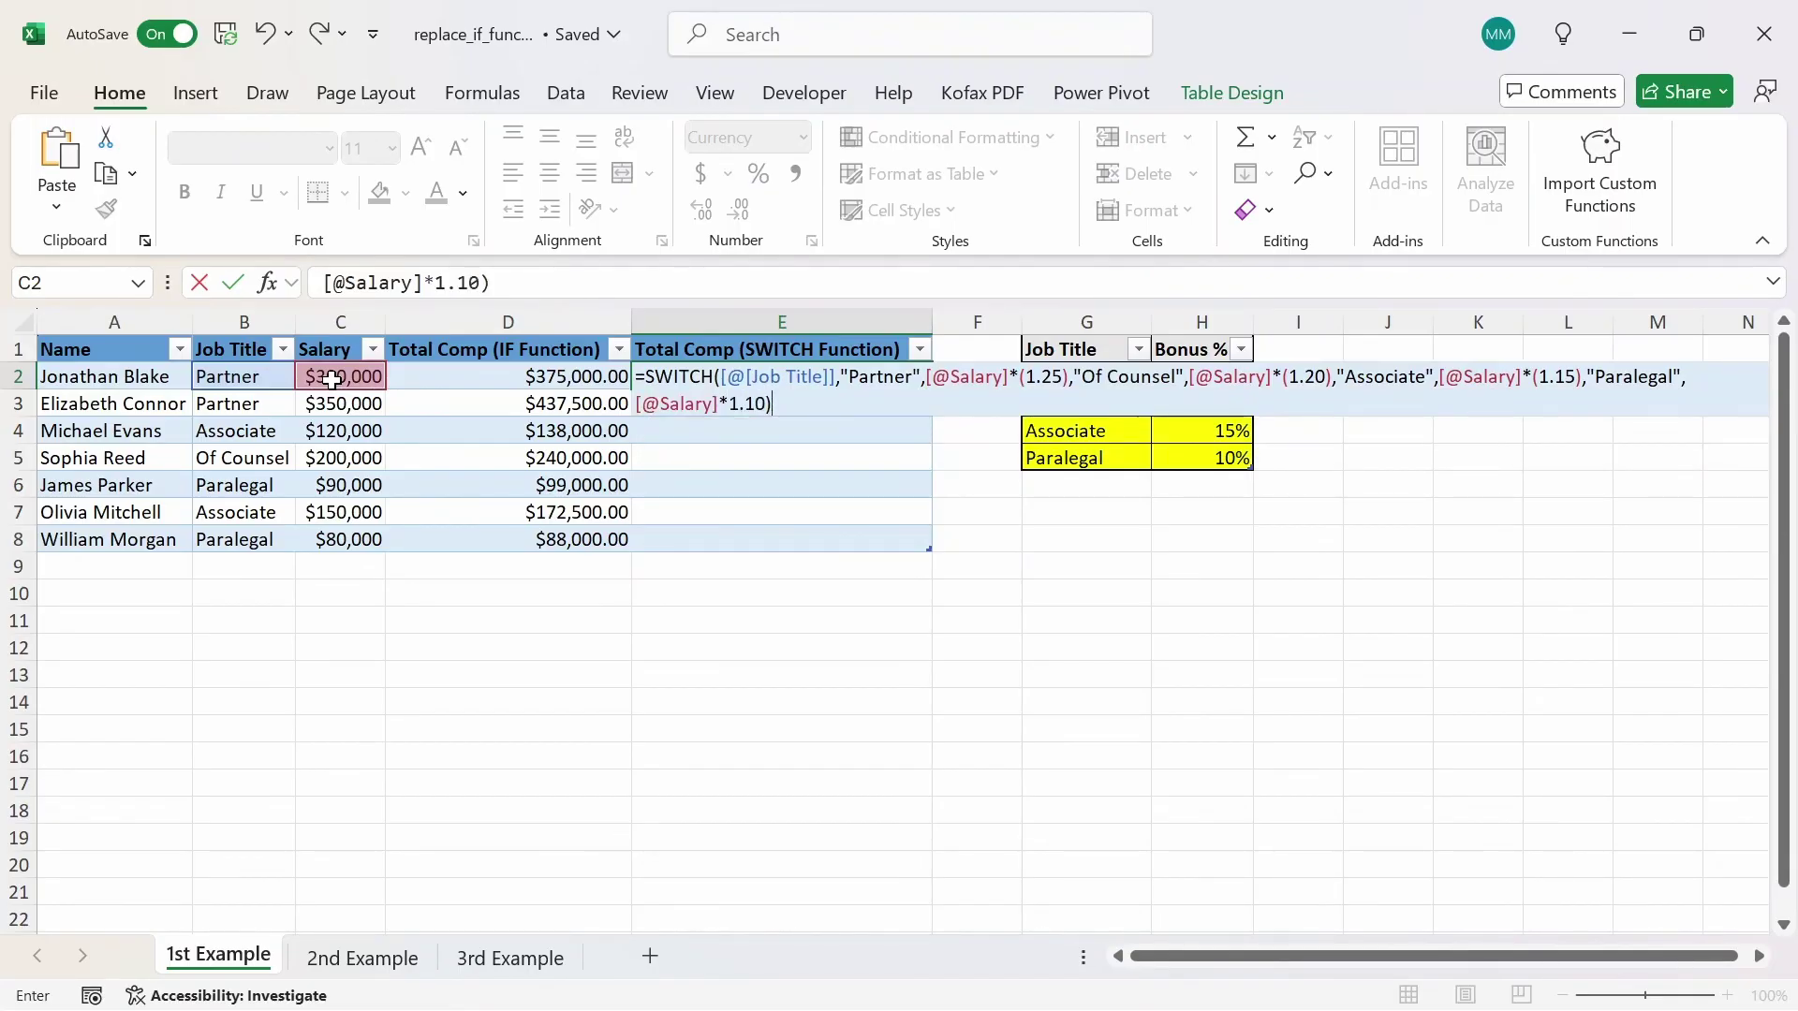
key("Return")
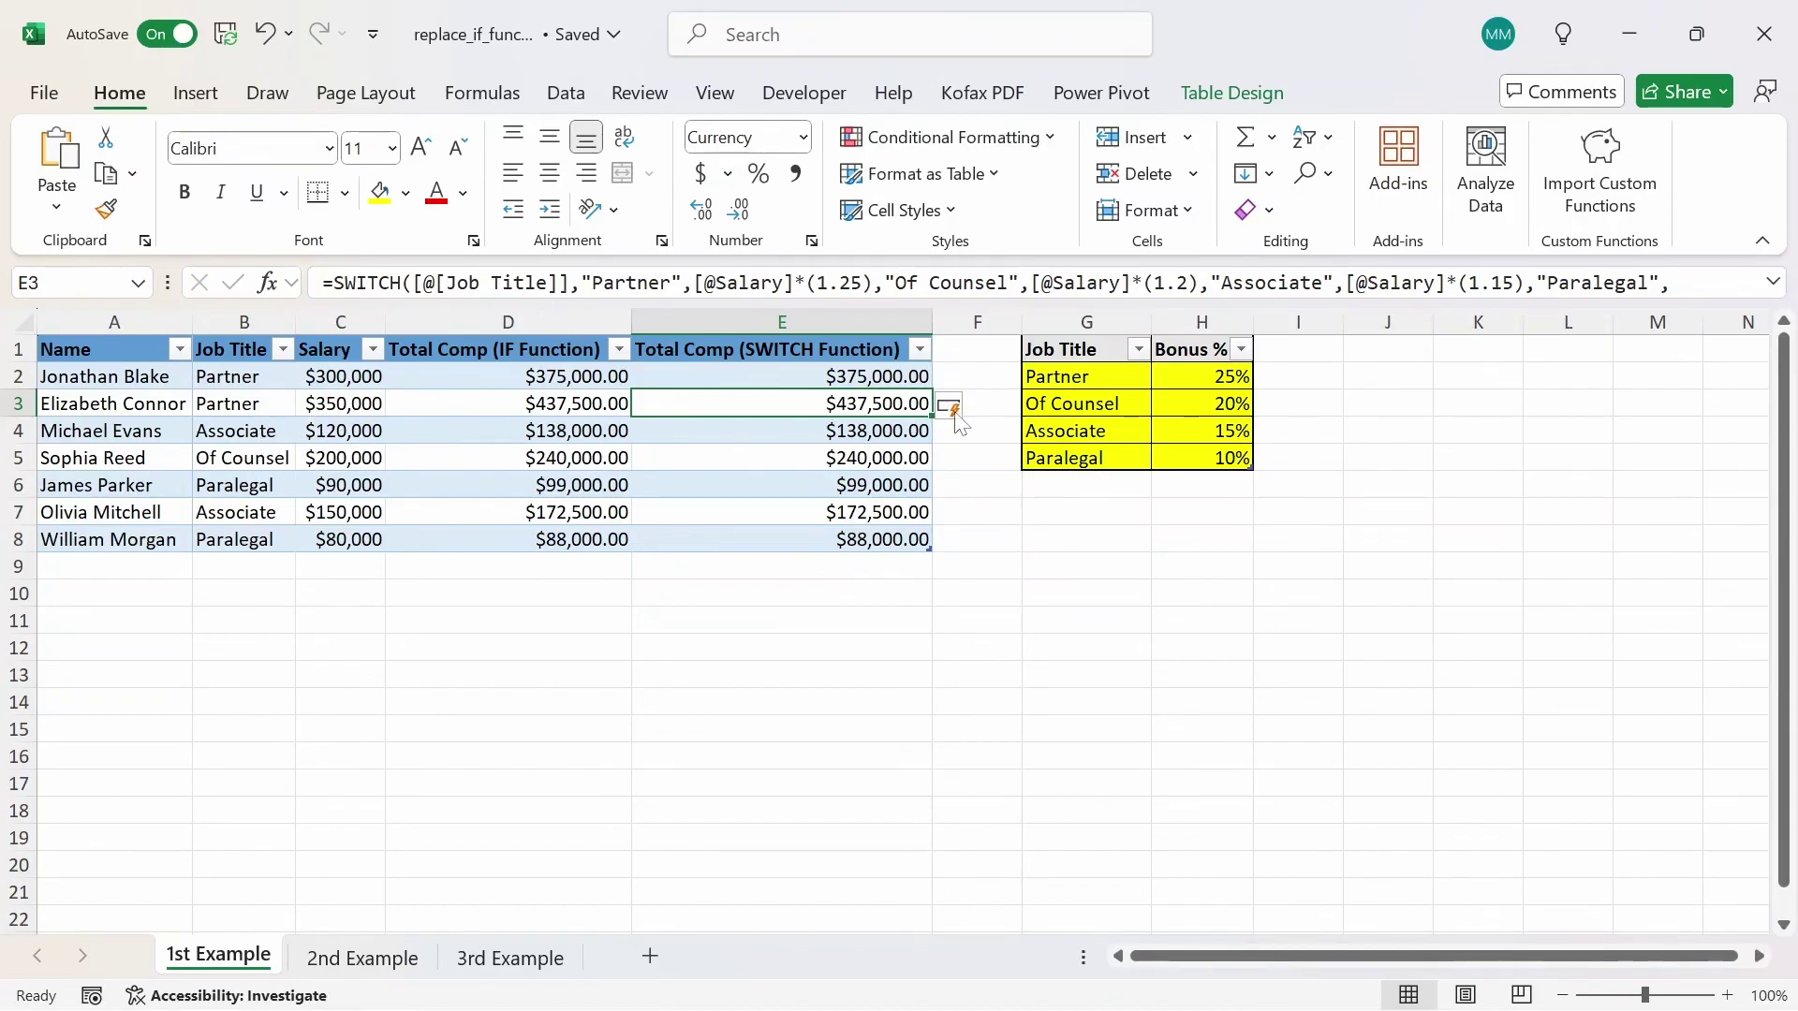
Append a default result of 0 after the Paralegal *1.1 case in the SWITCH formula.
left_click(1774, 284)
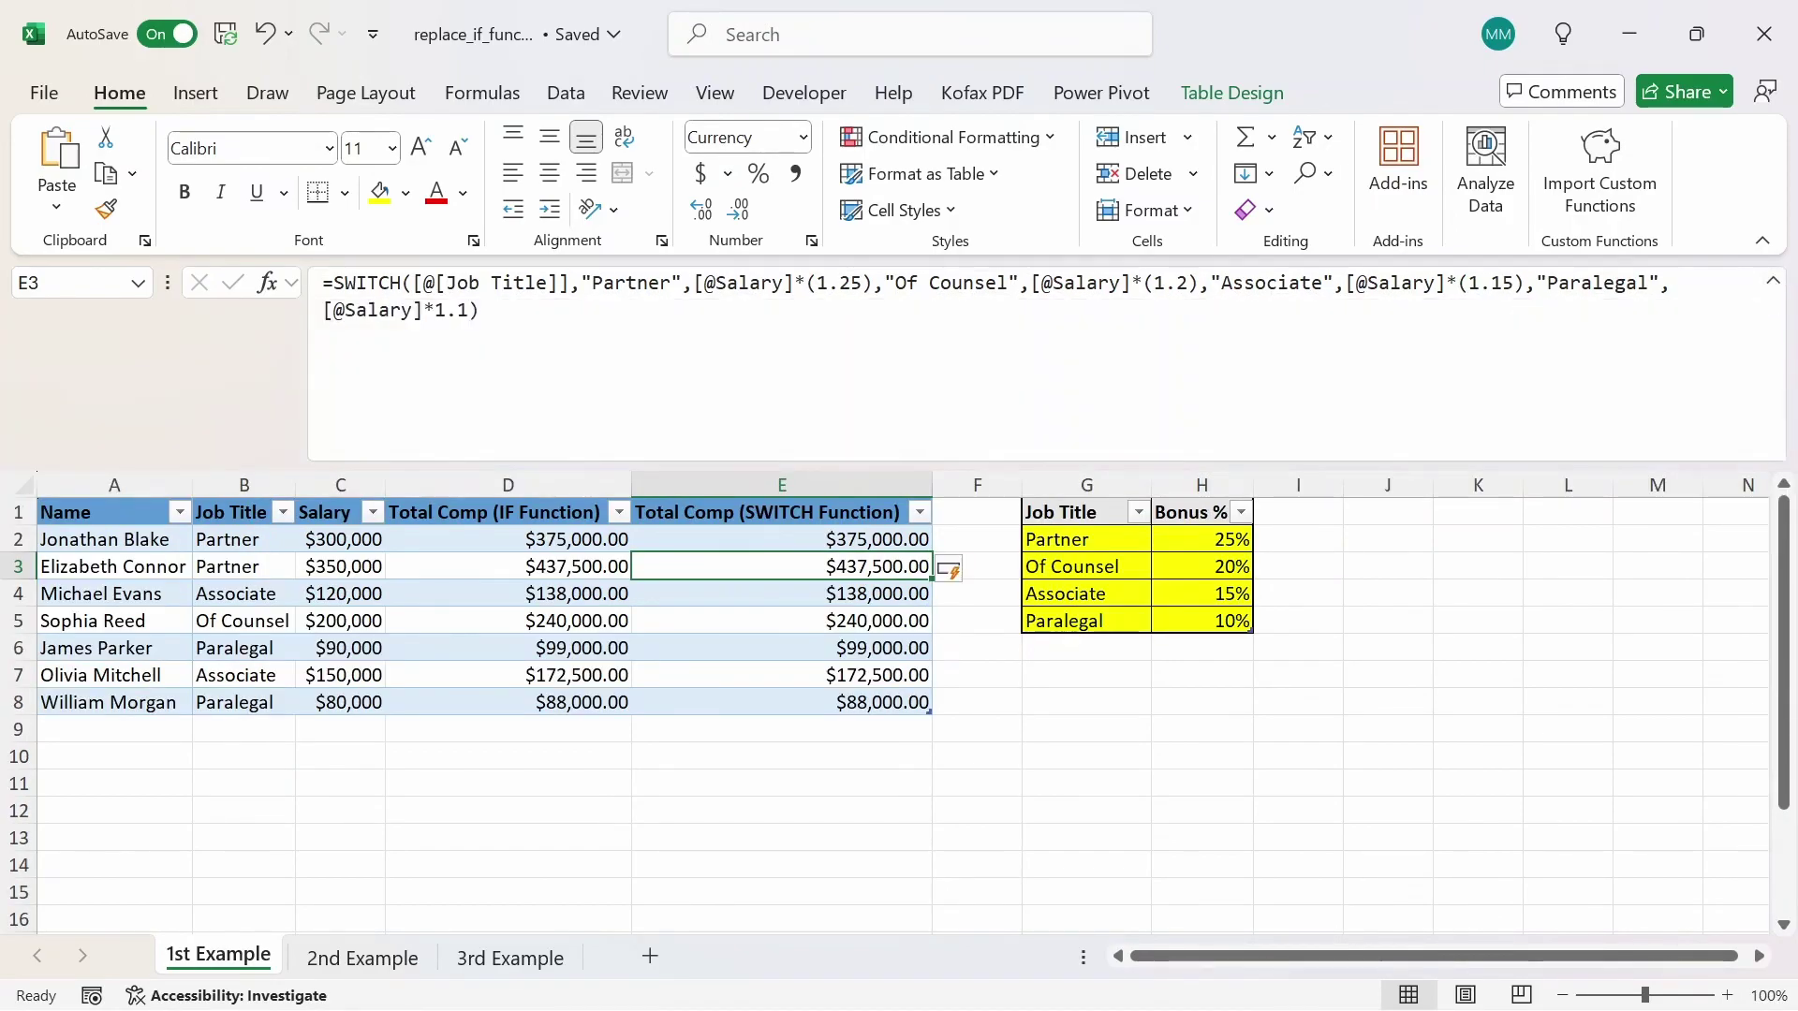
left_click(473, 310)
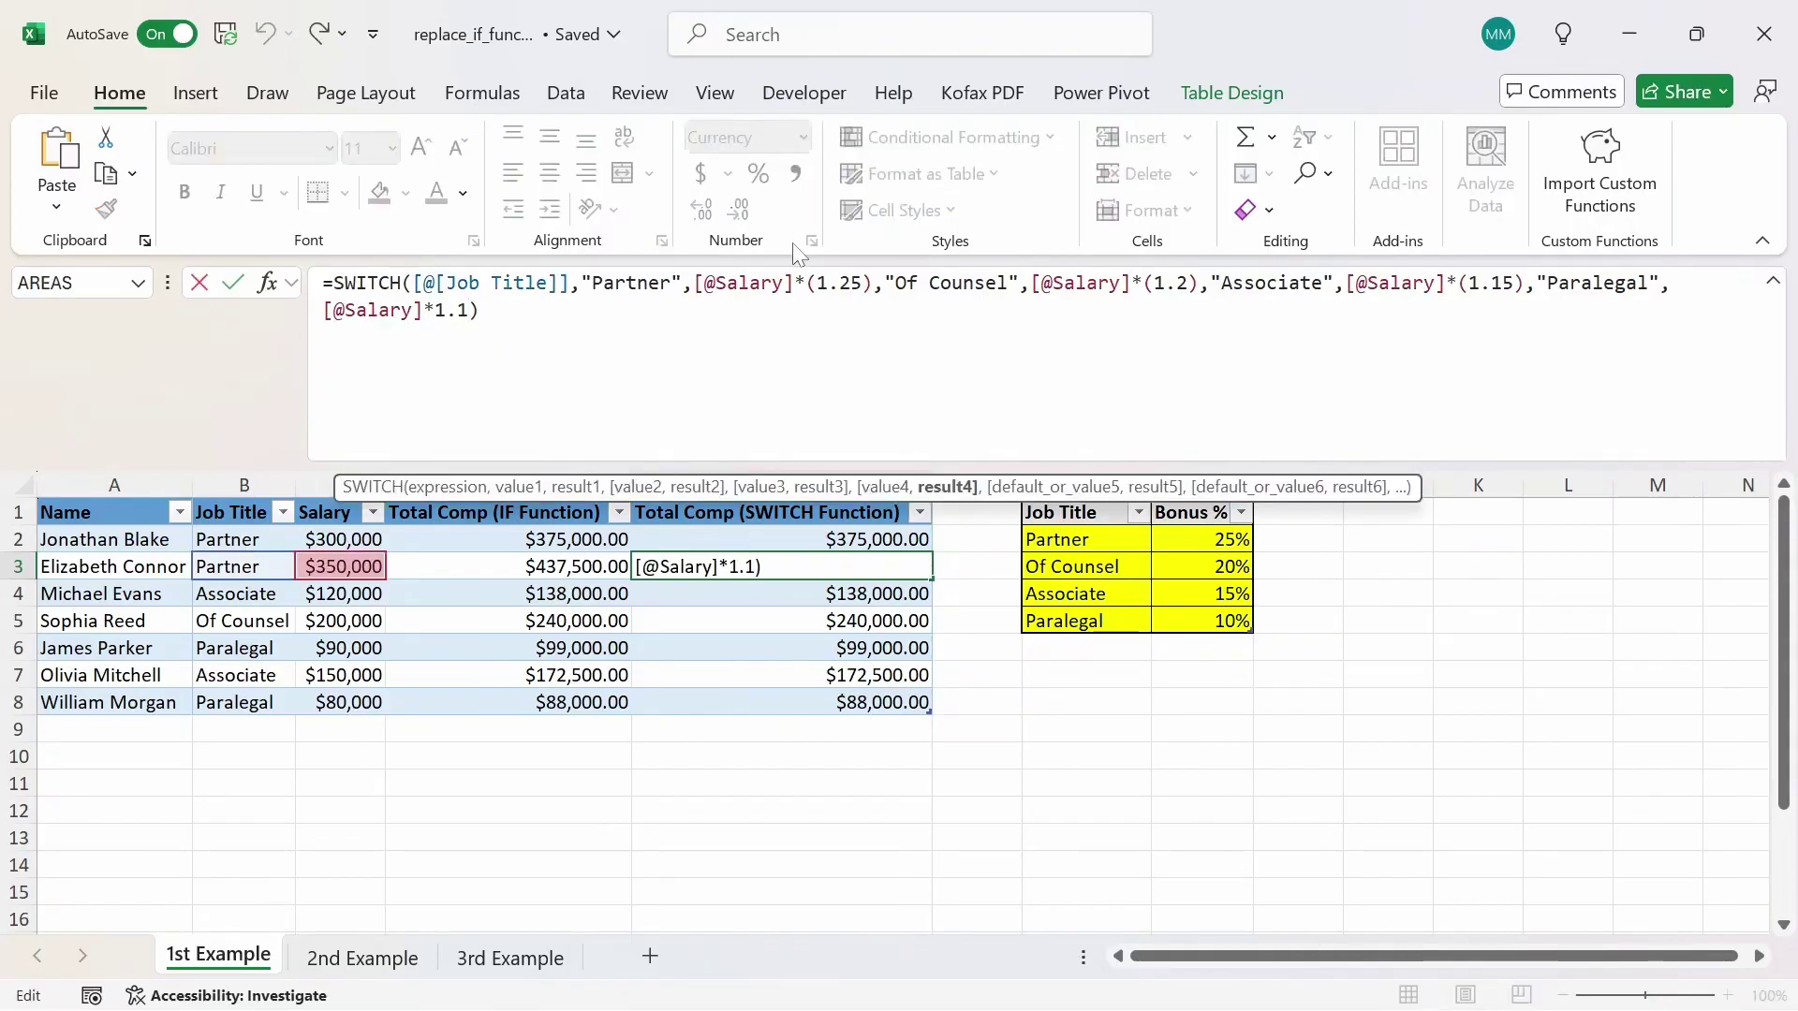
type(",")
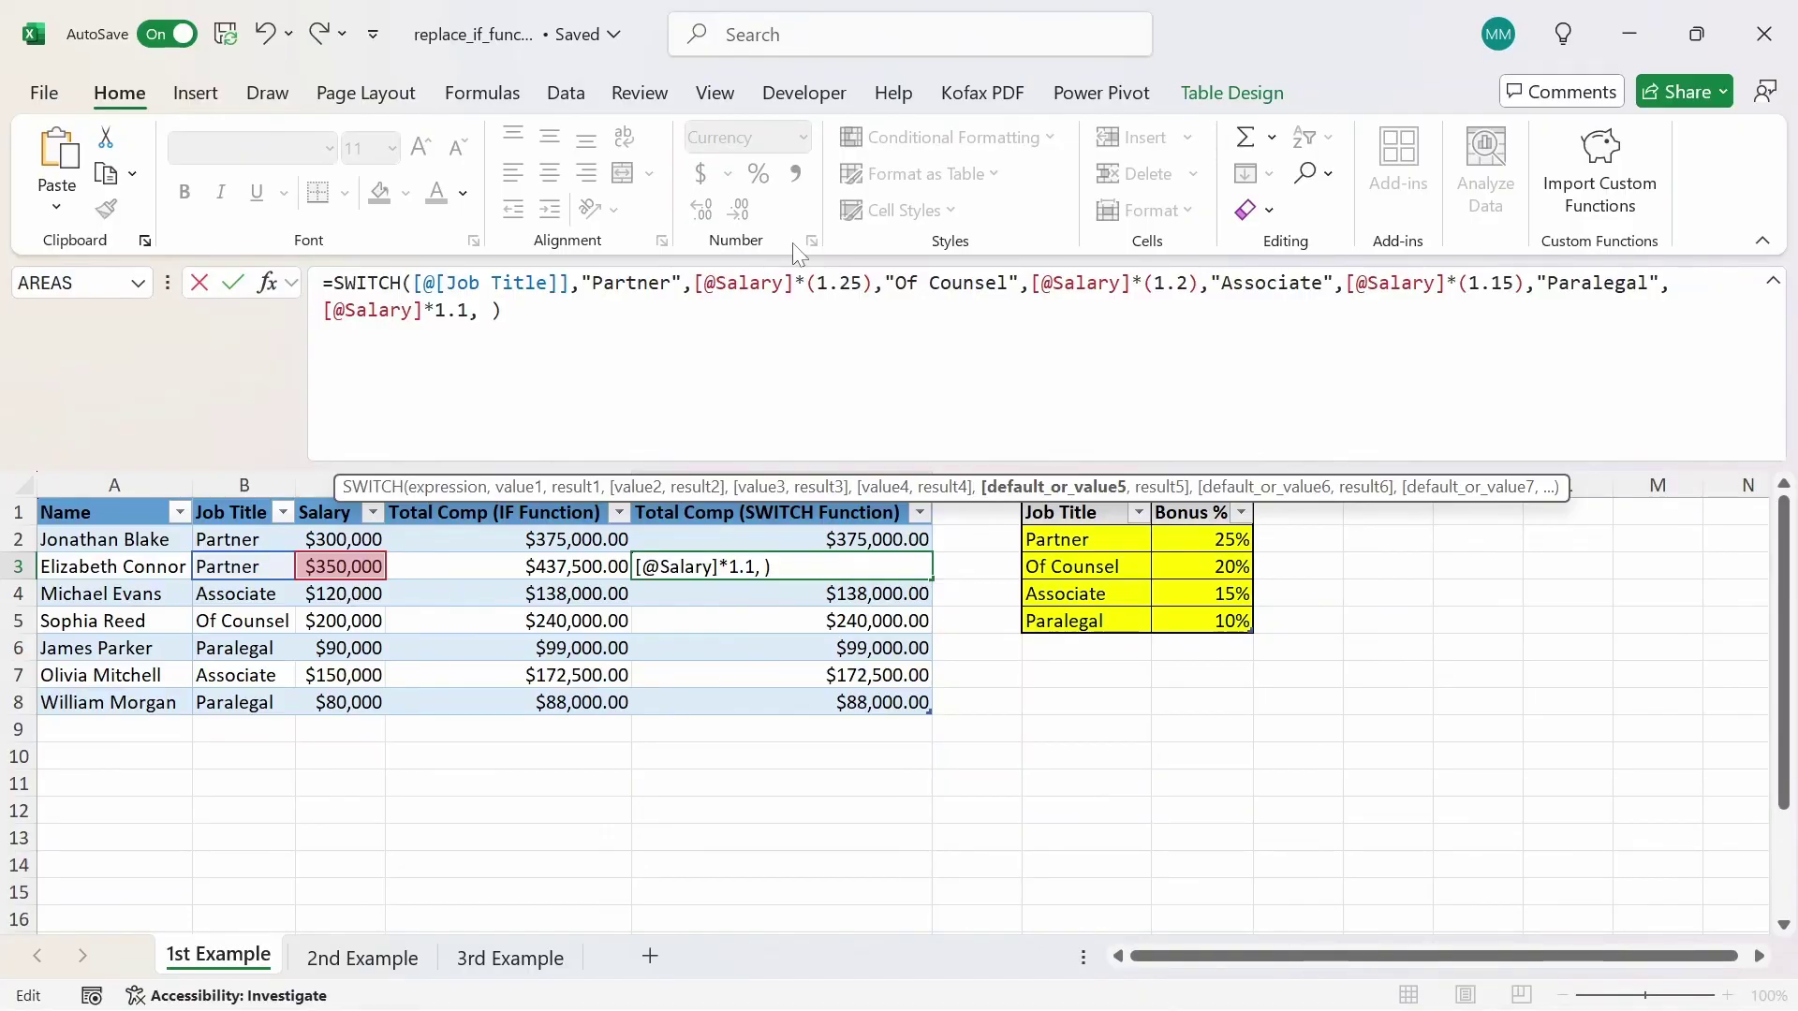
type("0")
key("Return")
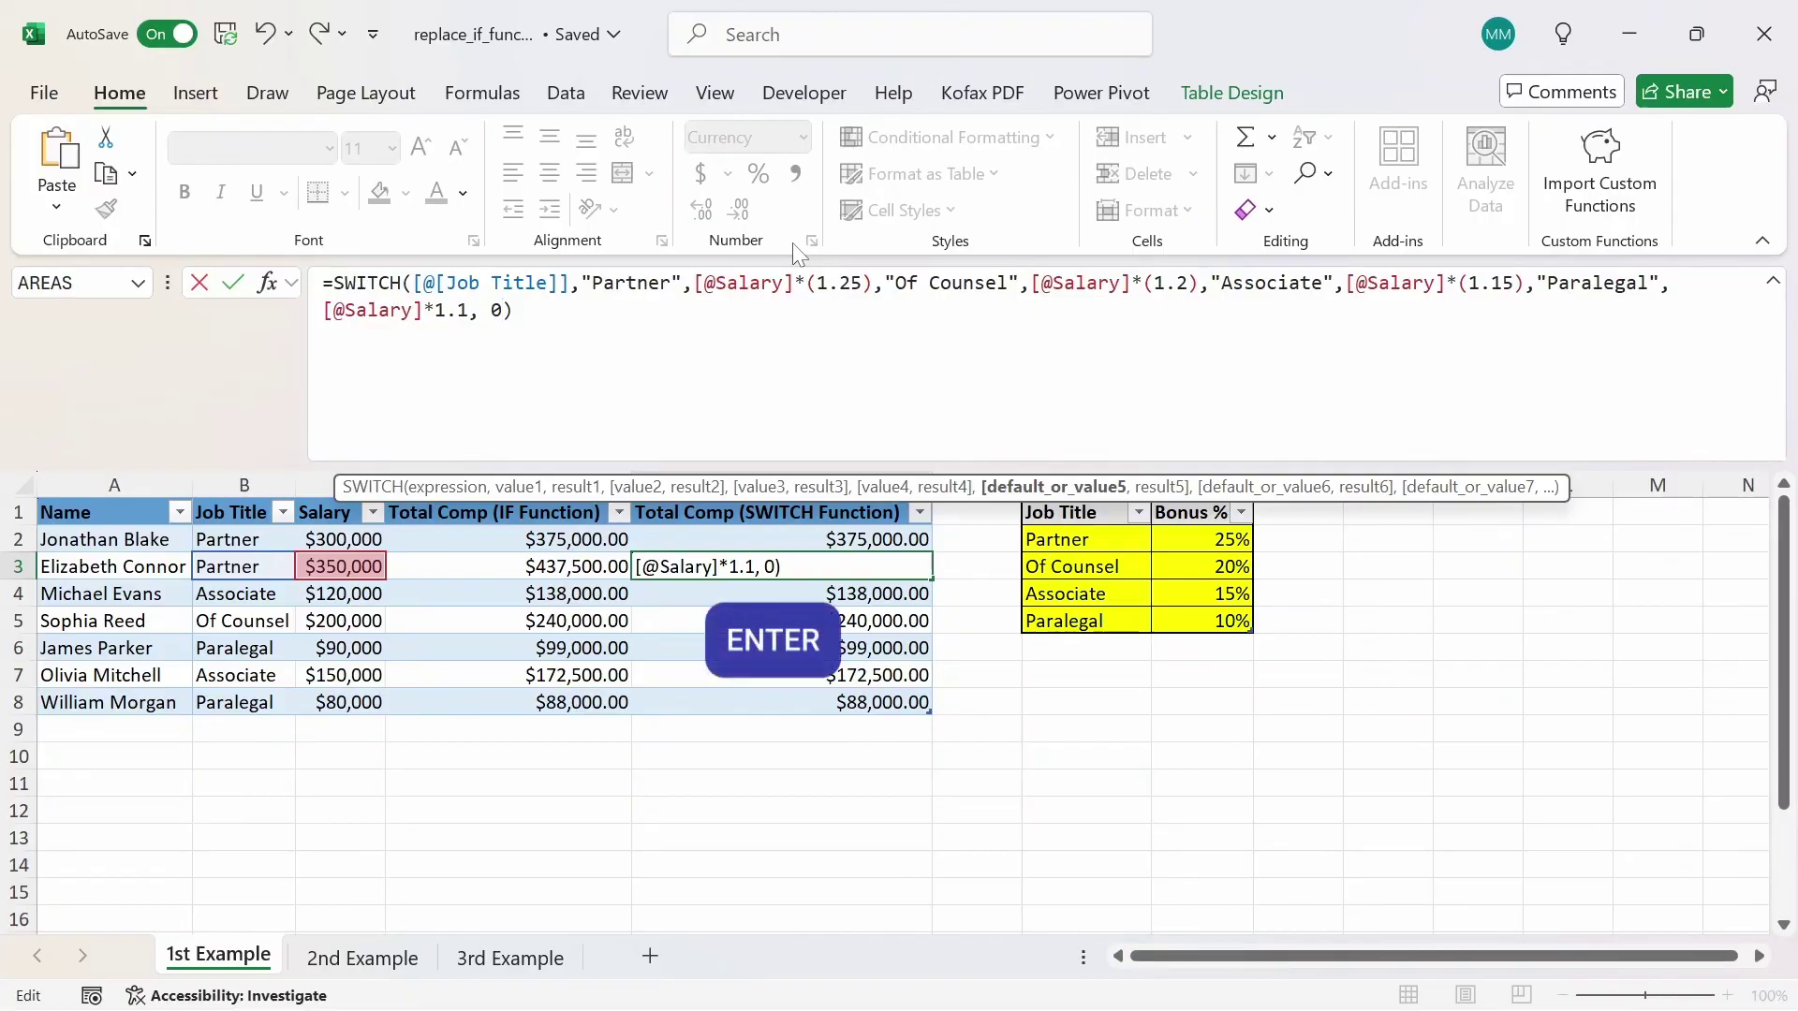
key("Up")
key("Left")
key("Left")
Shorten B4's job title from Associate to Assoc.
key("Down")
key("Left")
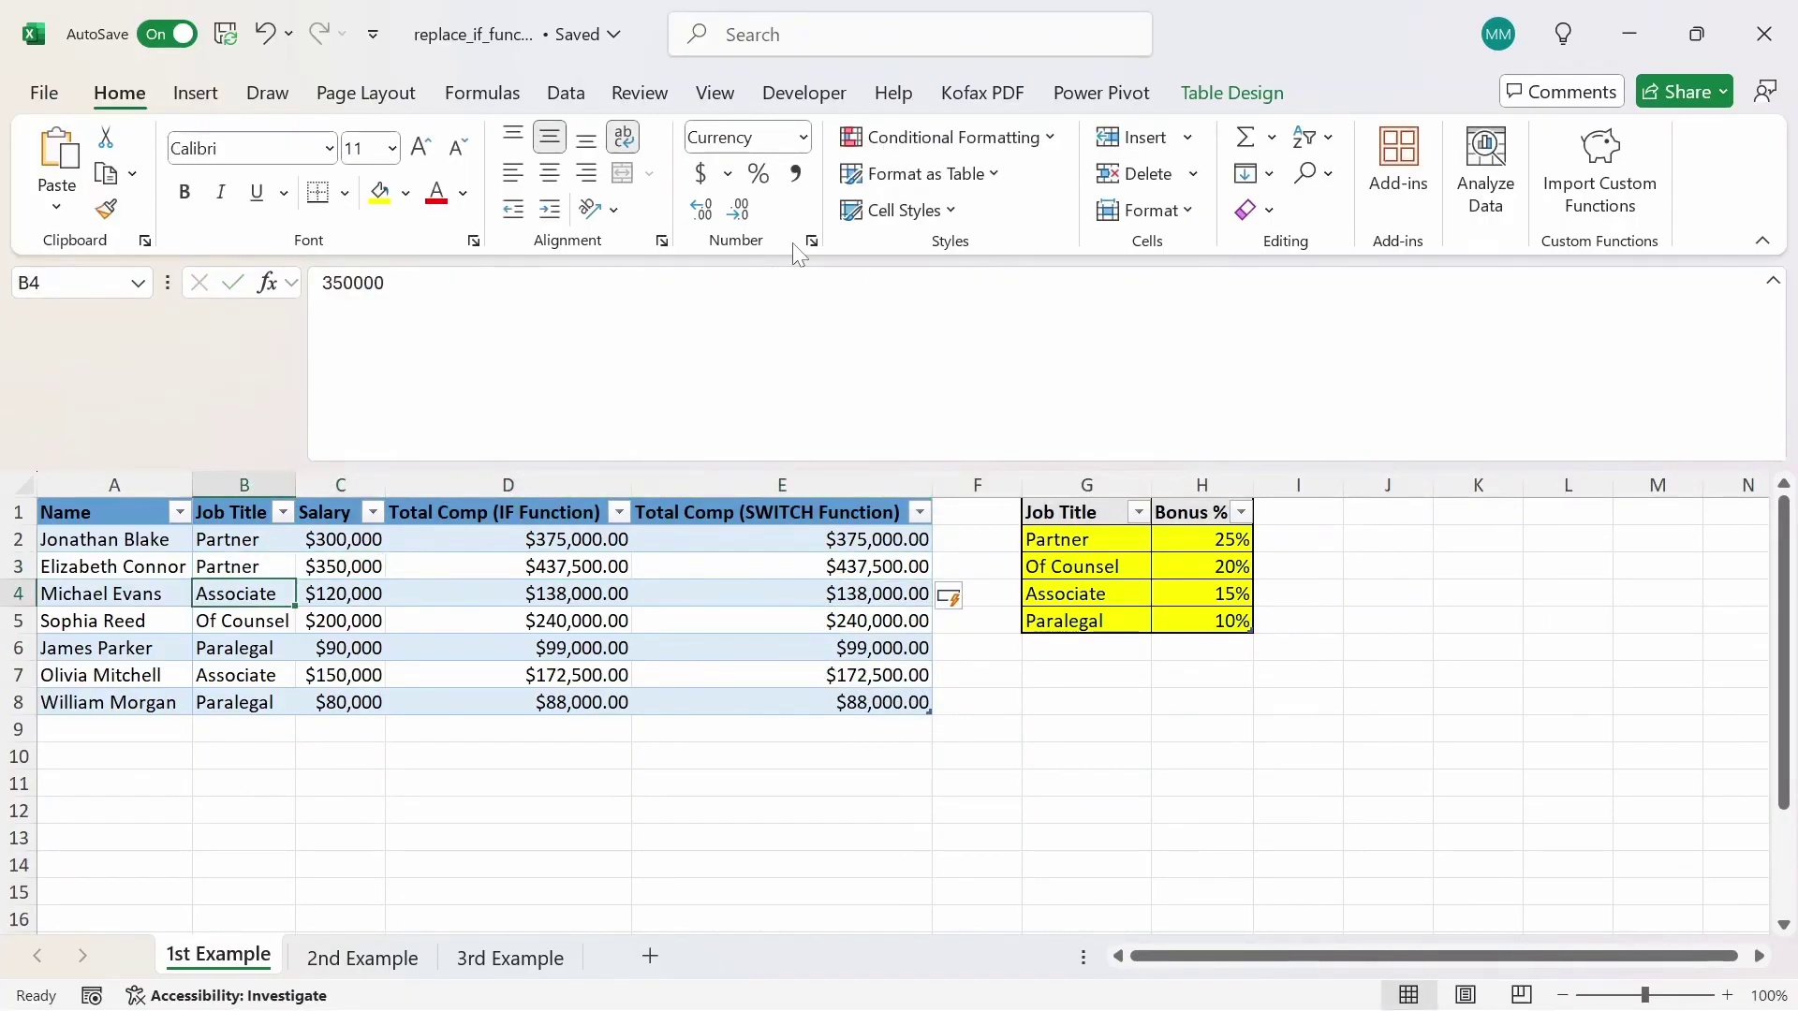
key("F2")
key("shift+Left")
key("shift+Left")
key("shift+Left")
key("shift+Left")
key("shift+Left")
key("shift+Left")
key("shift+Left")
key("shift+Left")
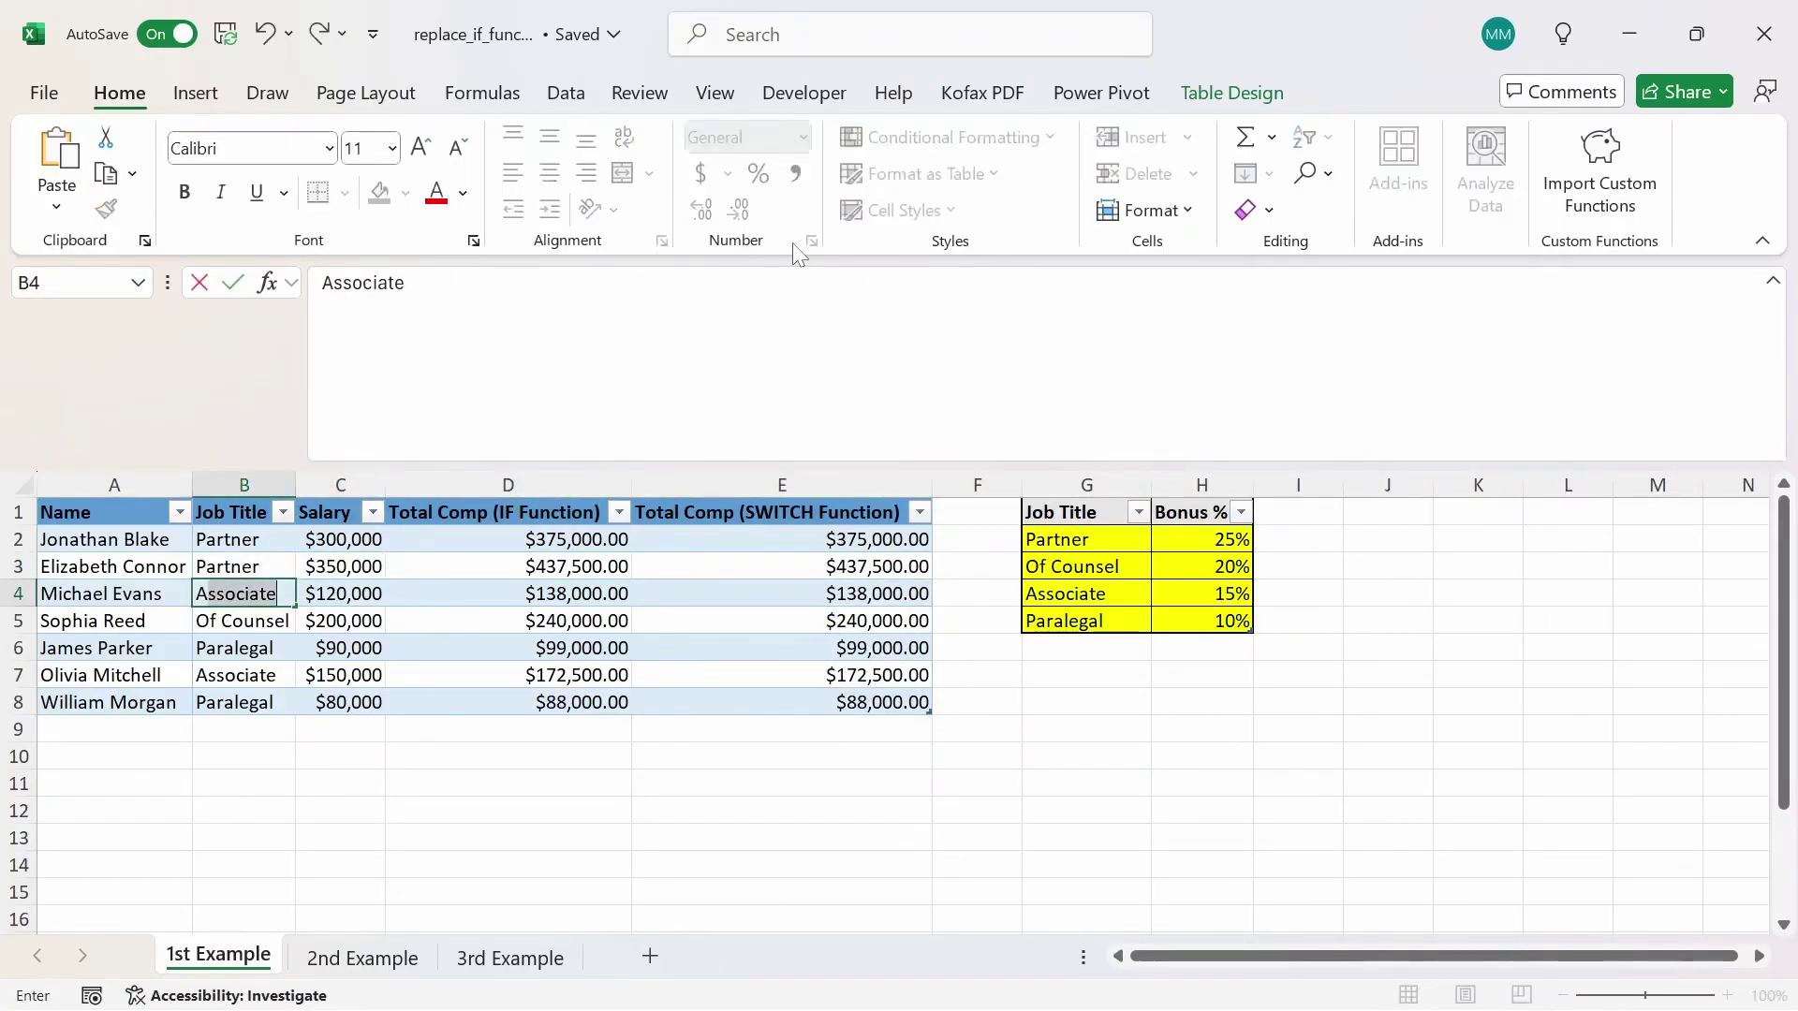
key("shift+Right")
key("shift+Right")
key("shift+Right")
key("shift+Right")
key("Delete")
key("Return")
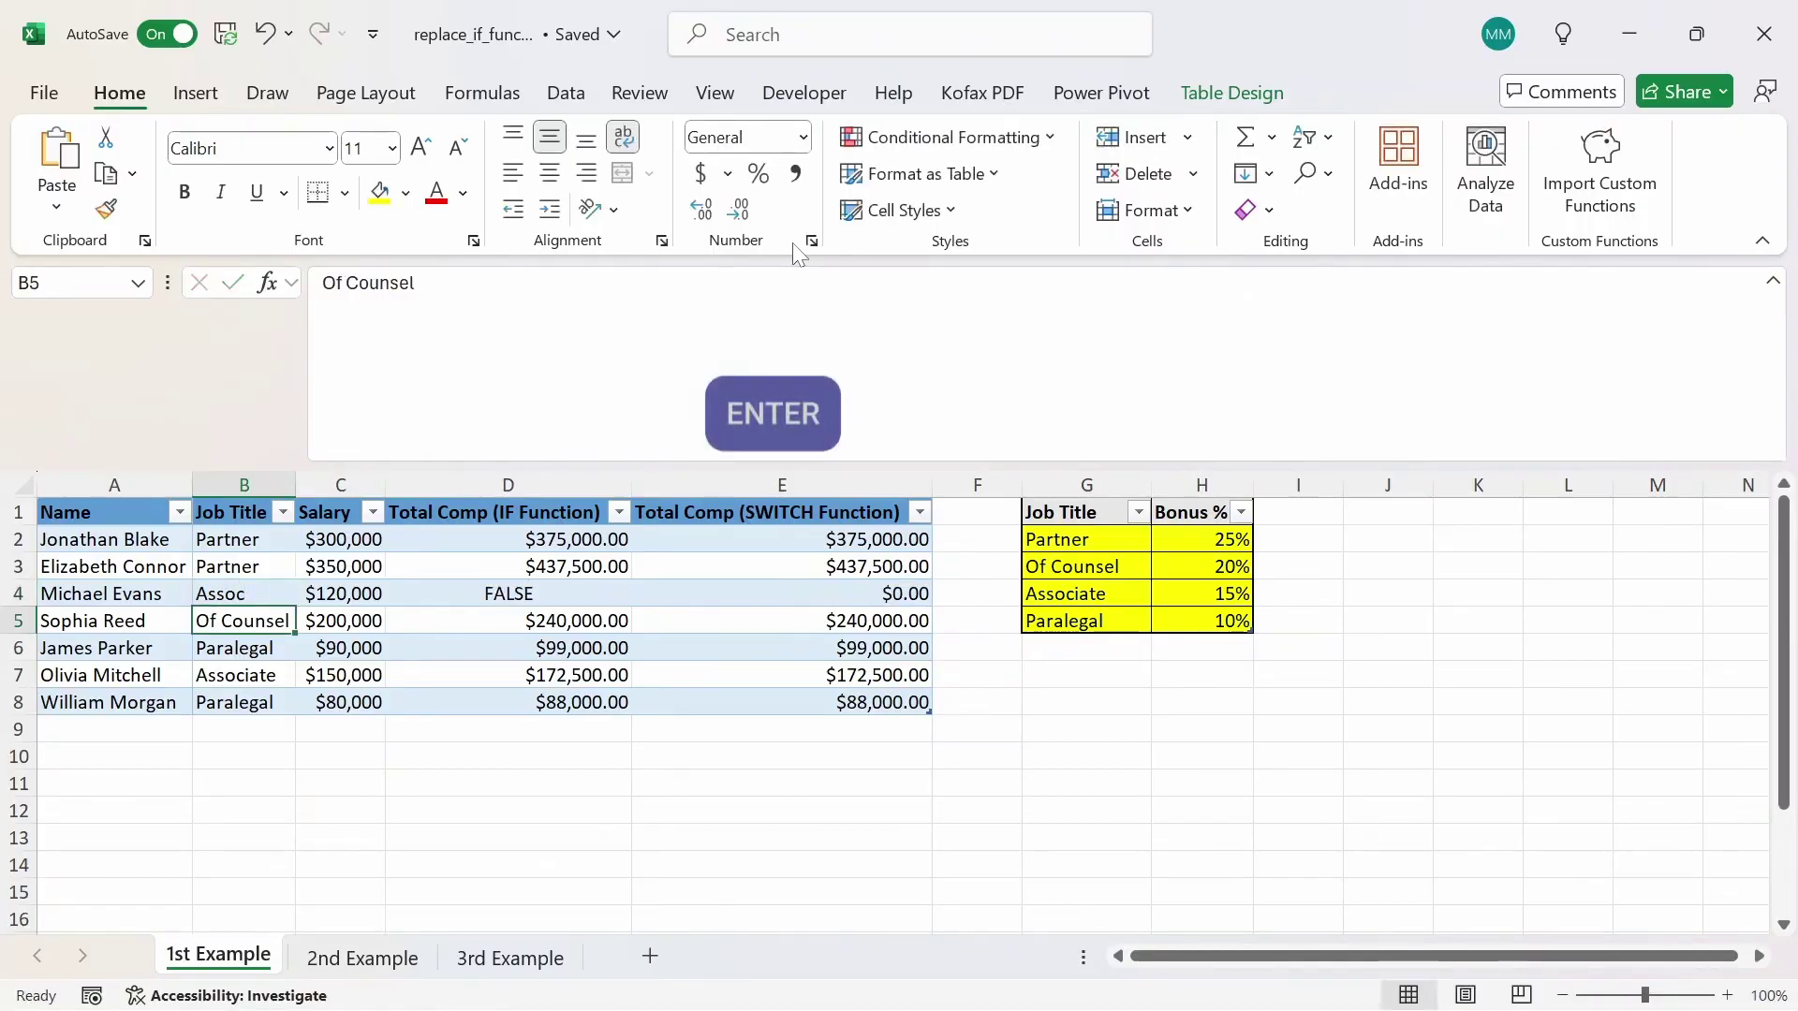
Compare D4's nested IF result FALSE with E4's SWITCH result $0.00.
key("Up")
key("Right")
key("Right")
key("Right")
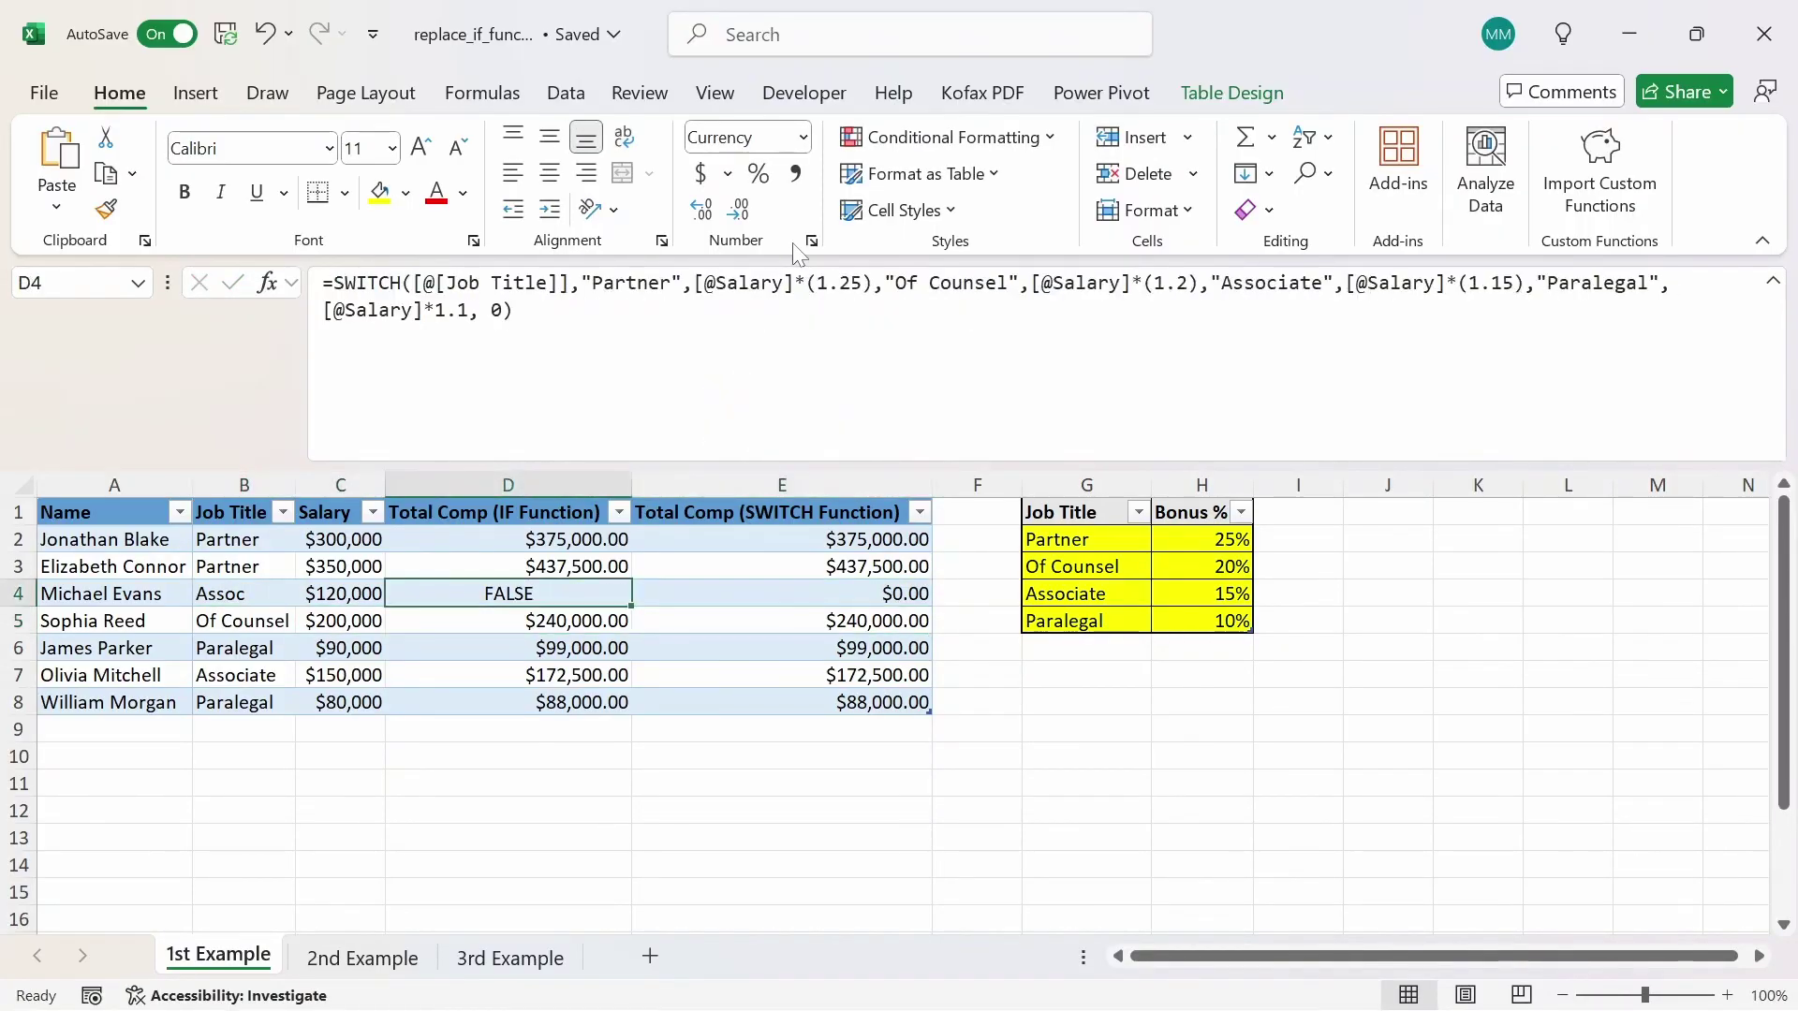
key("Left")
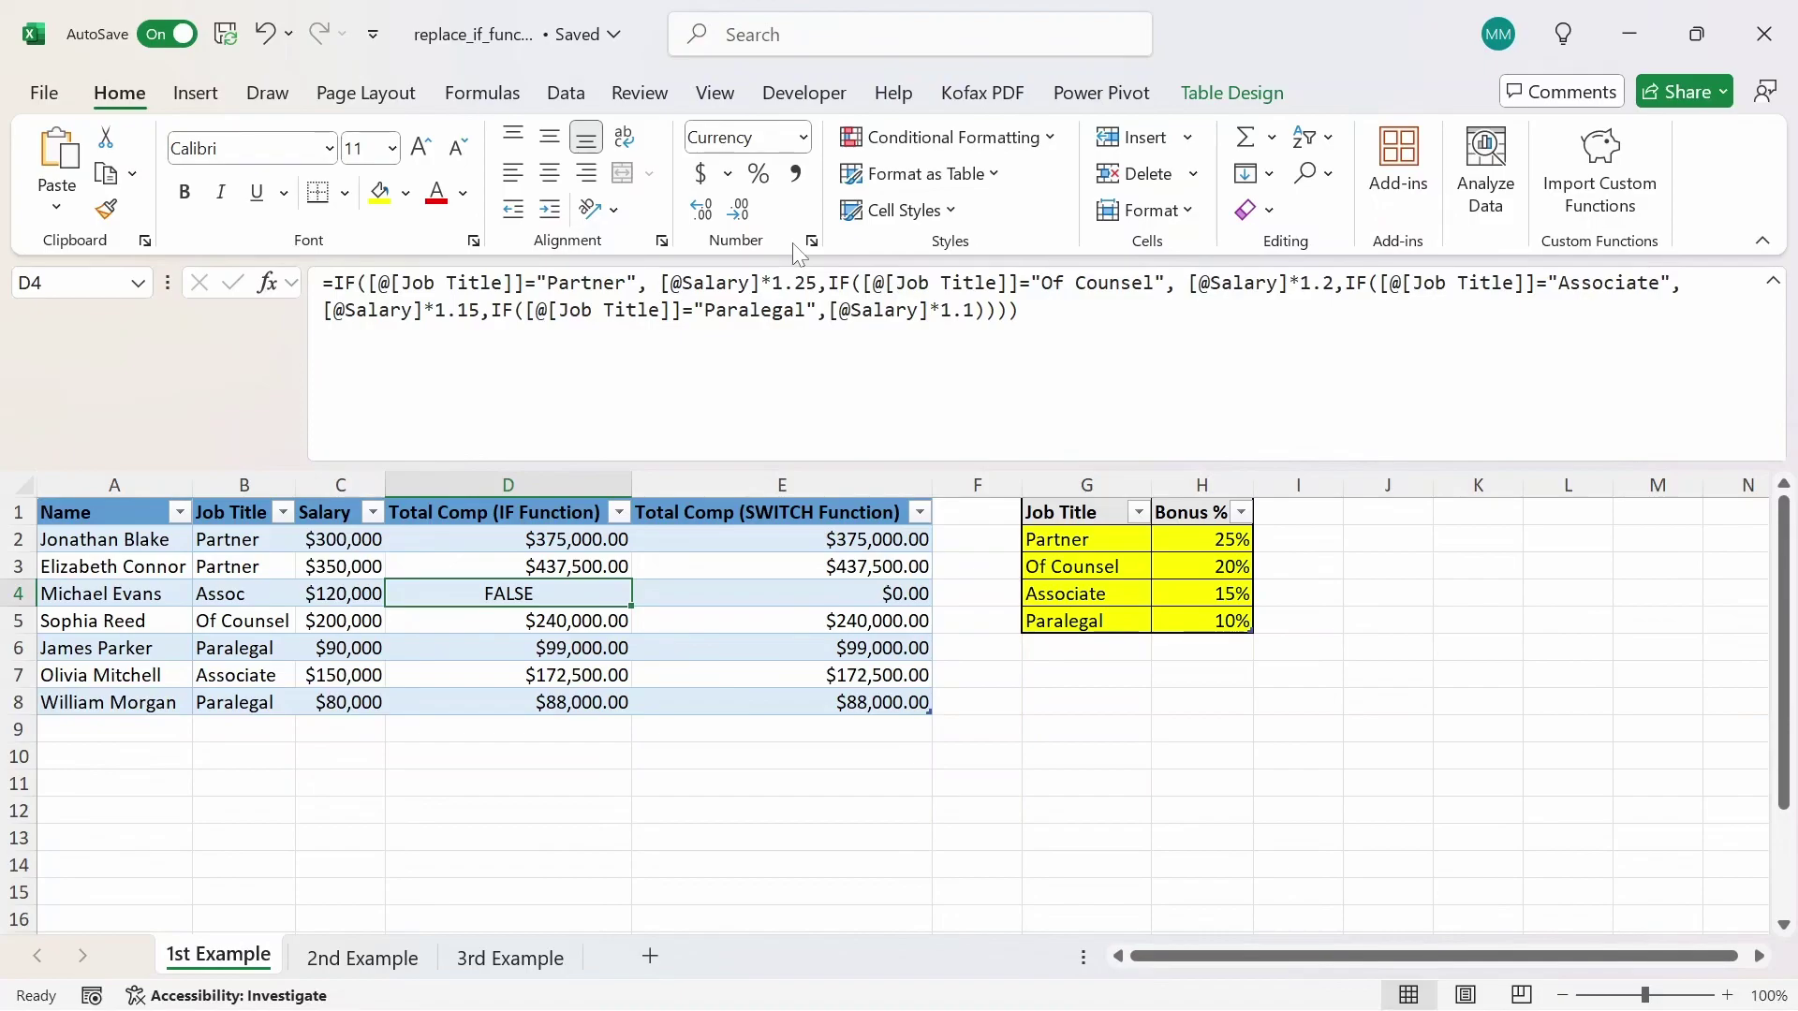
key("Left")
key("Left")
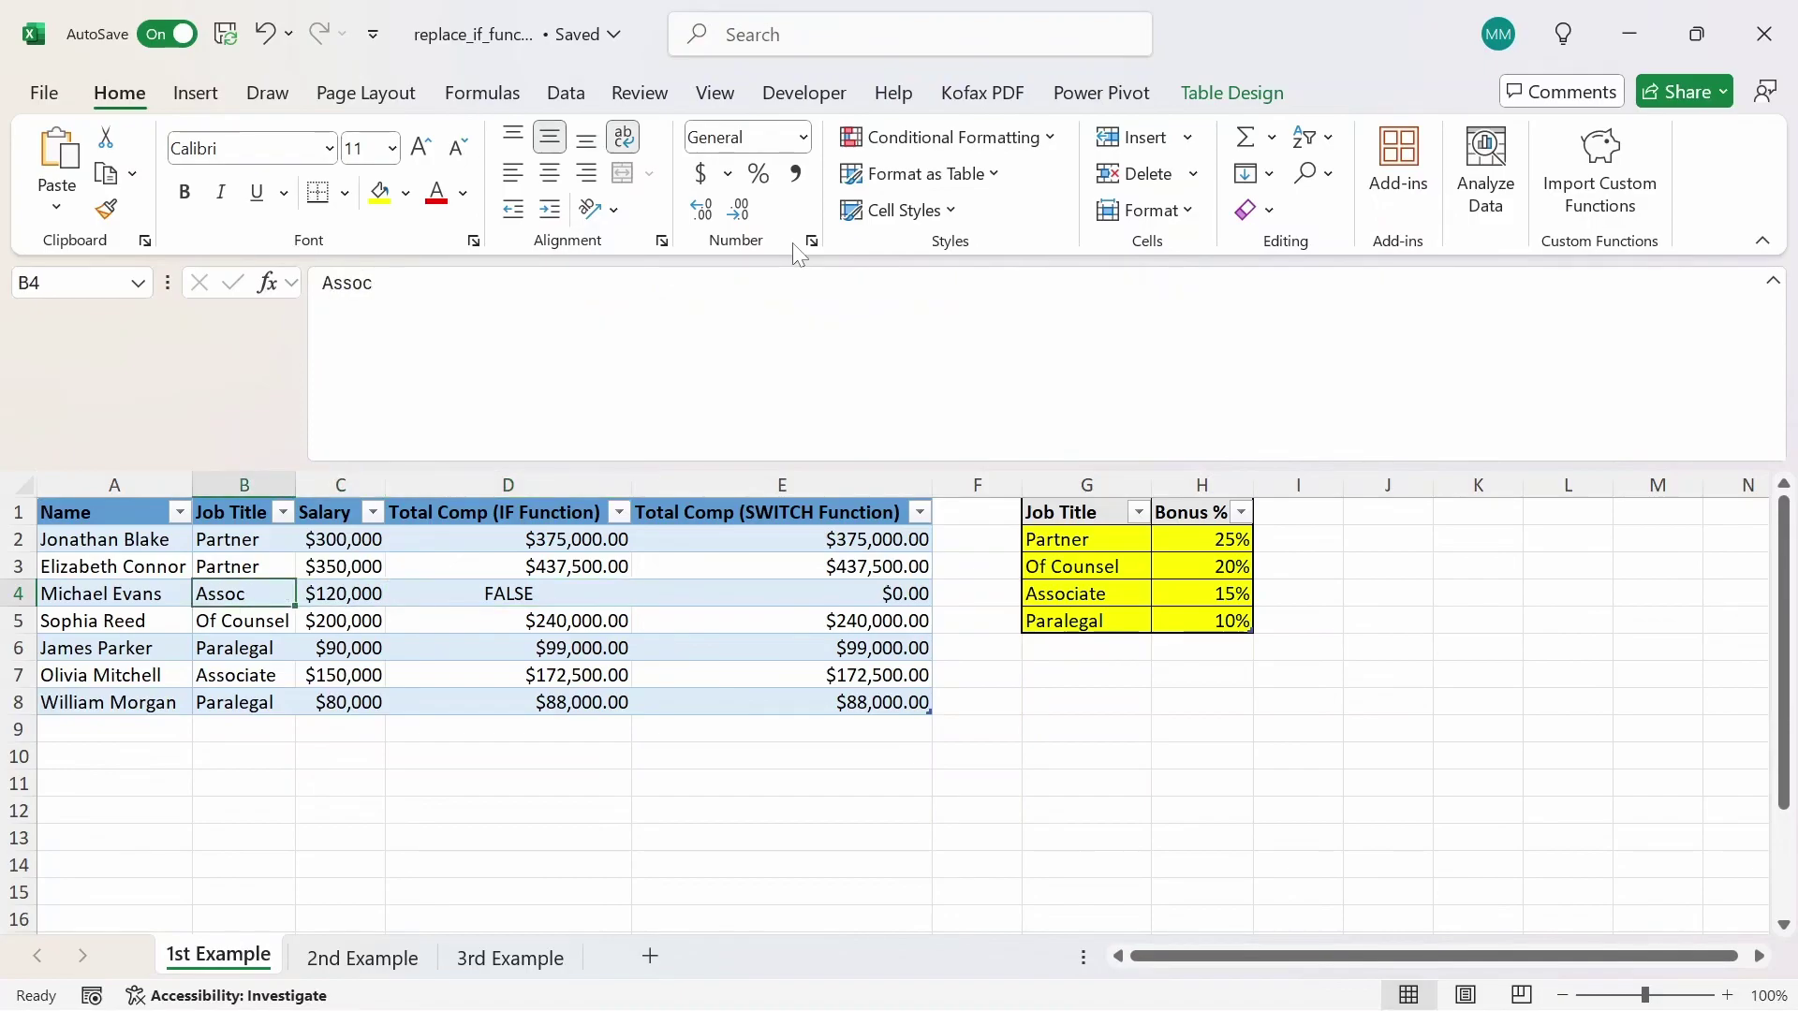
key("Right")
key("Right")
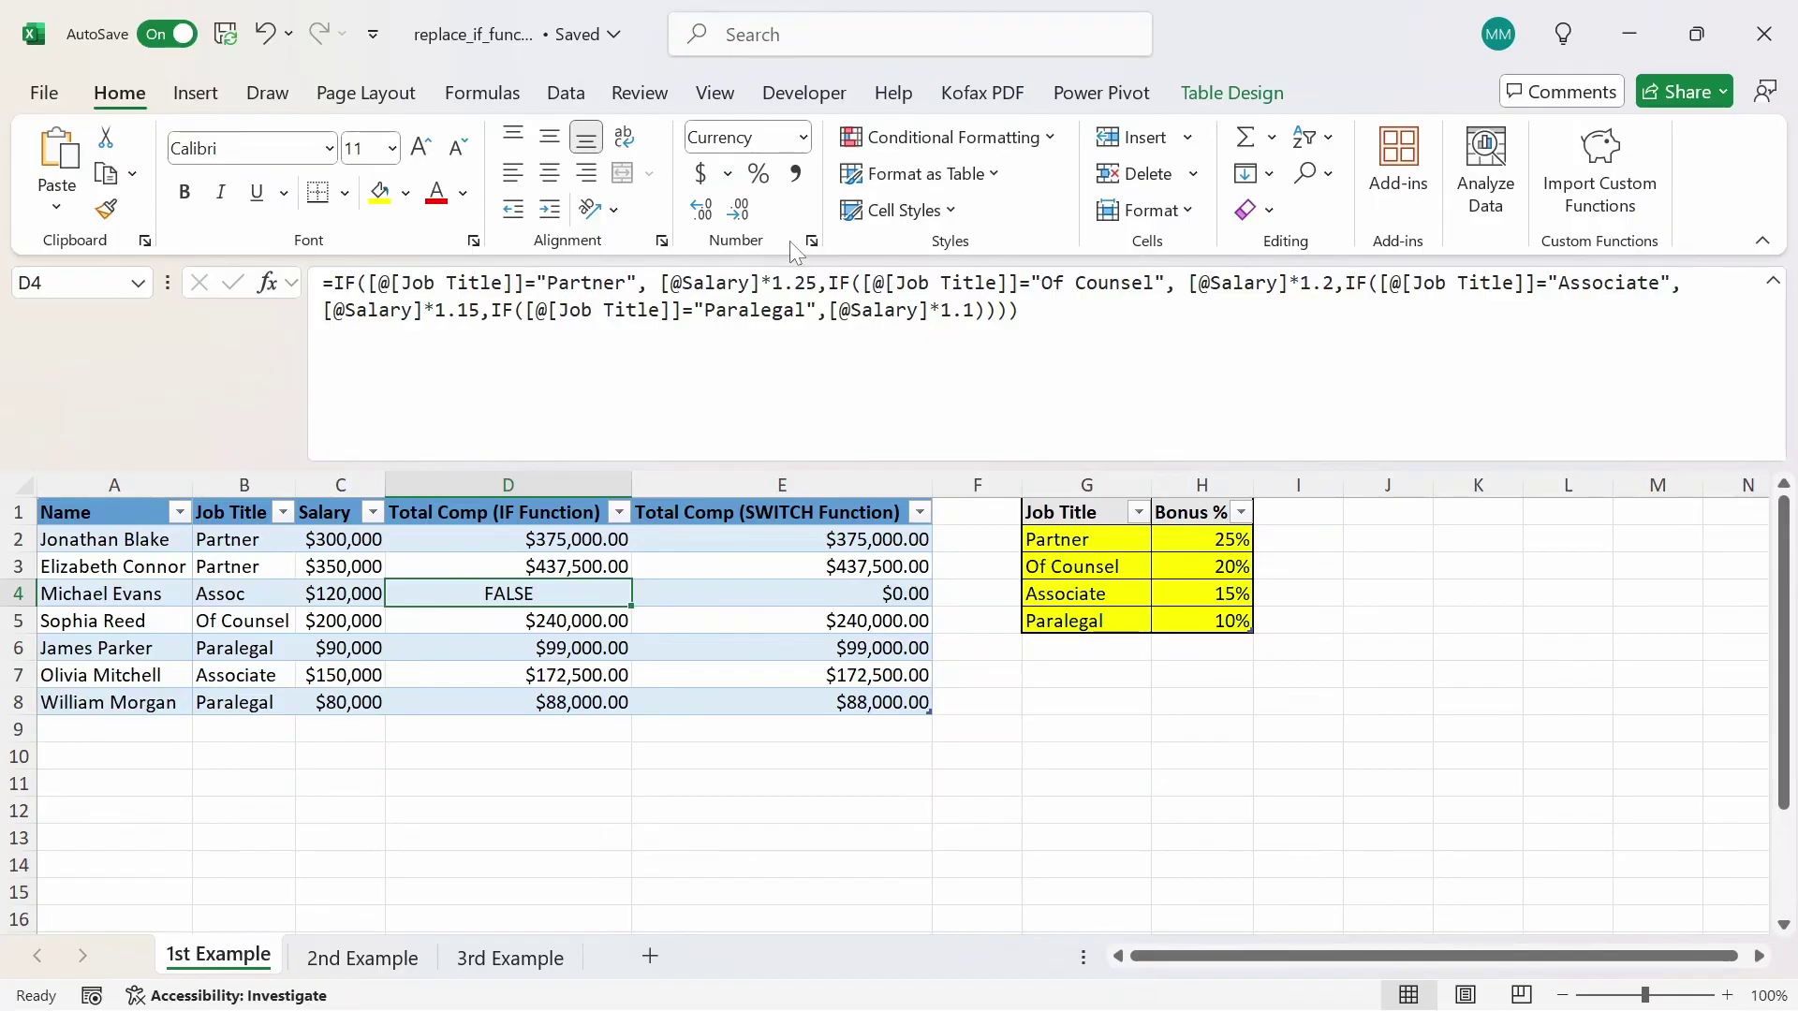
key("Right")
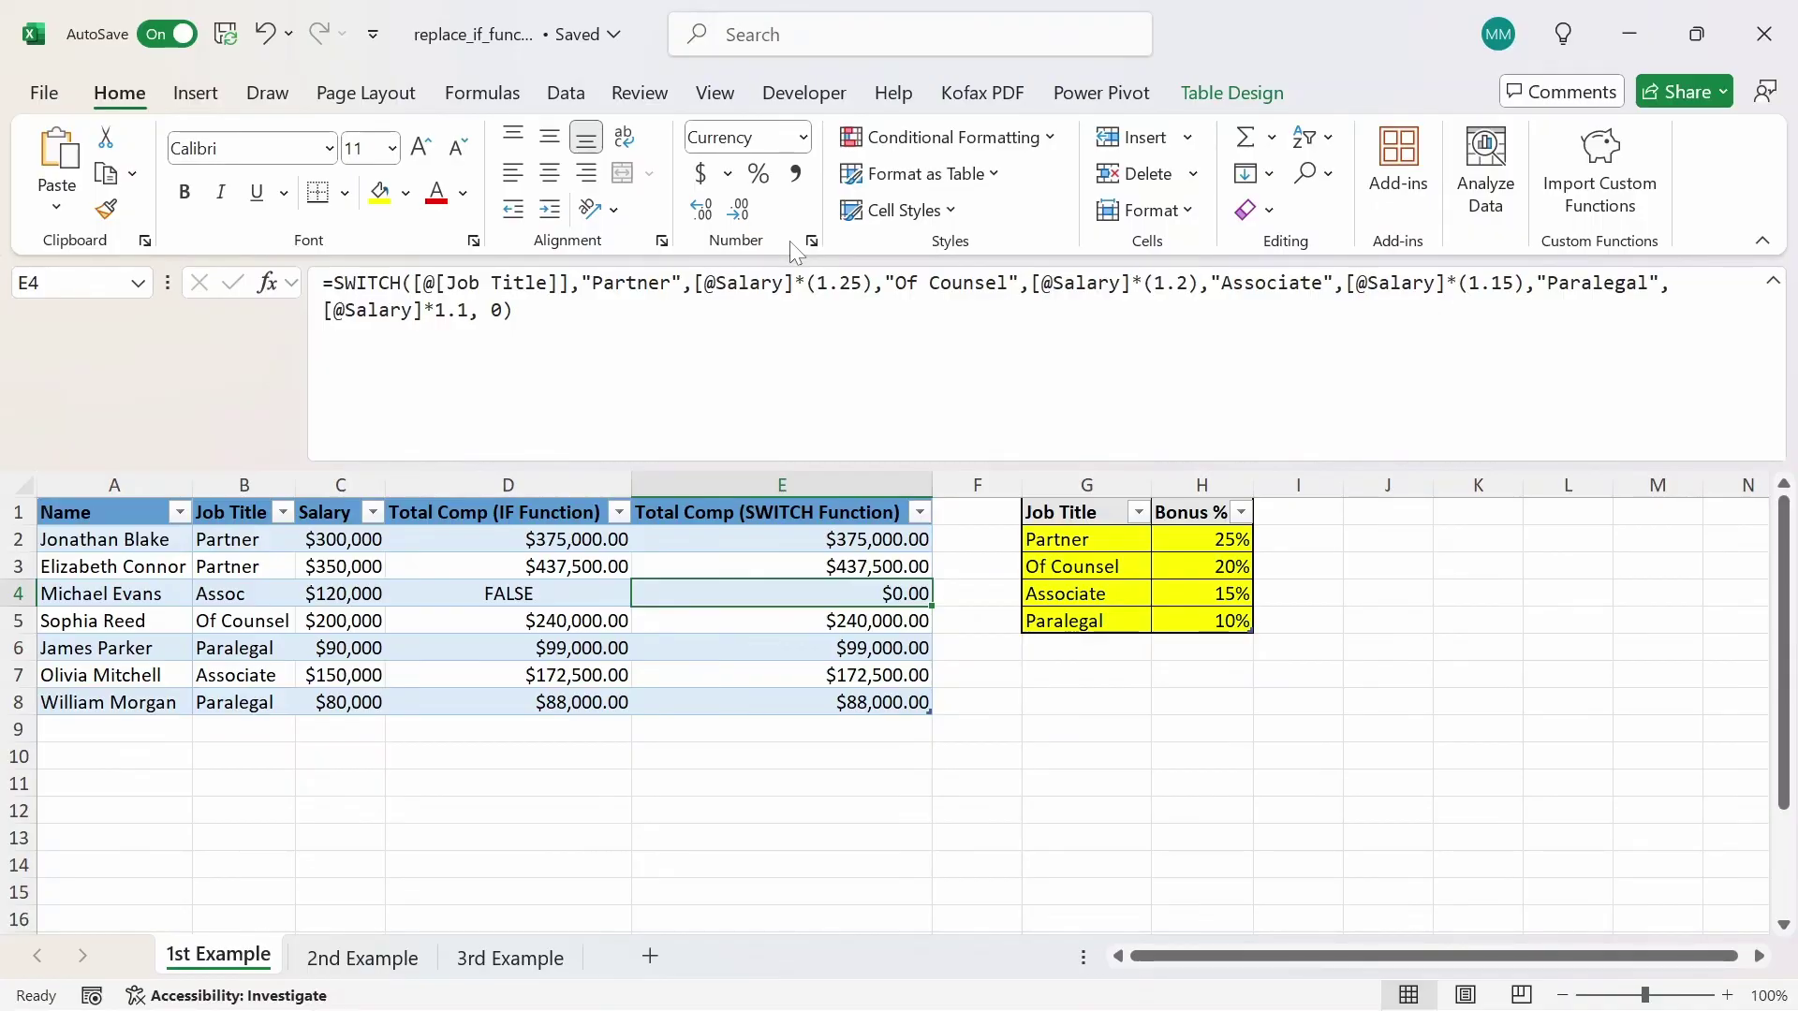
key("Left")
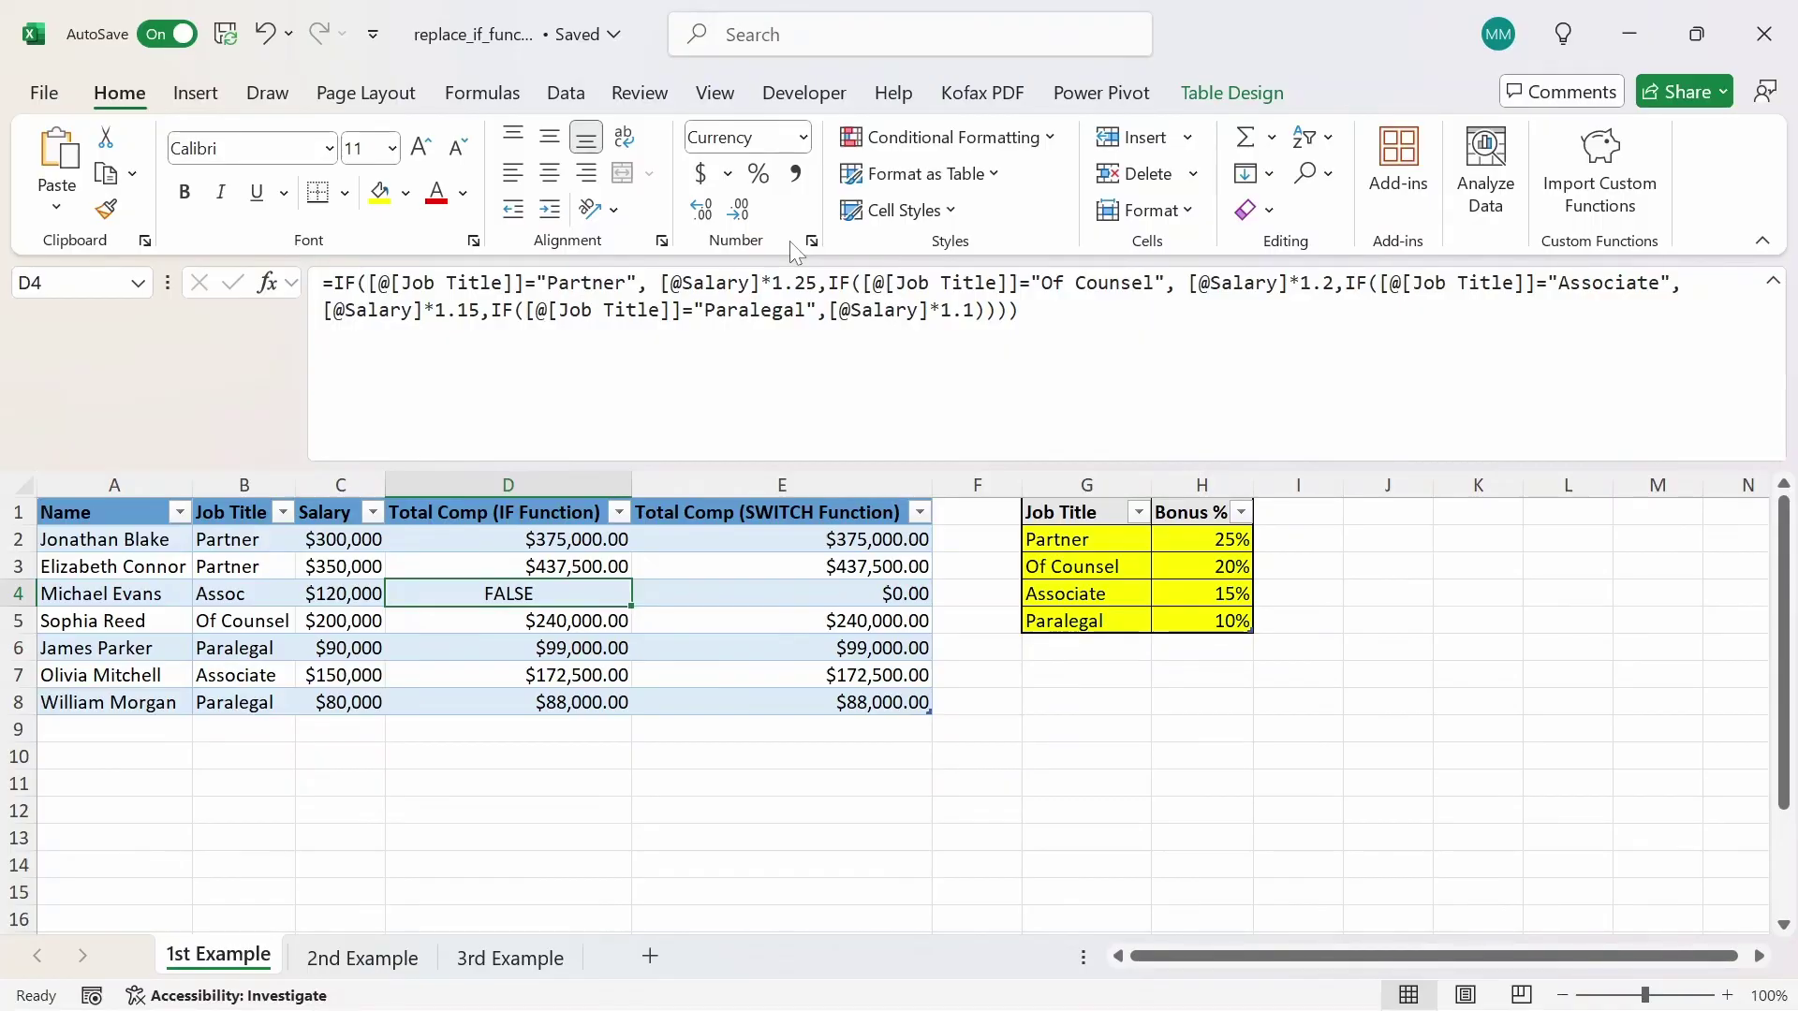
key("Right")
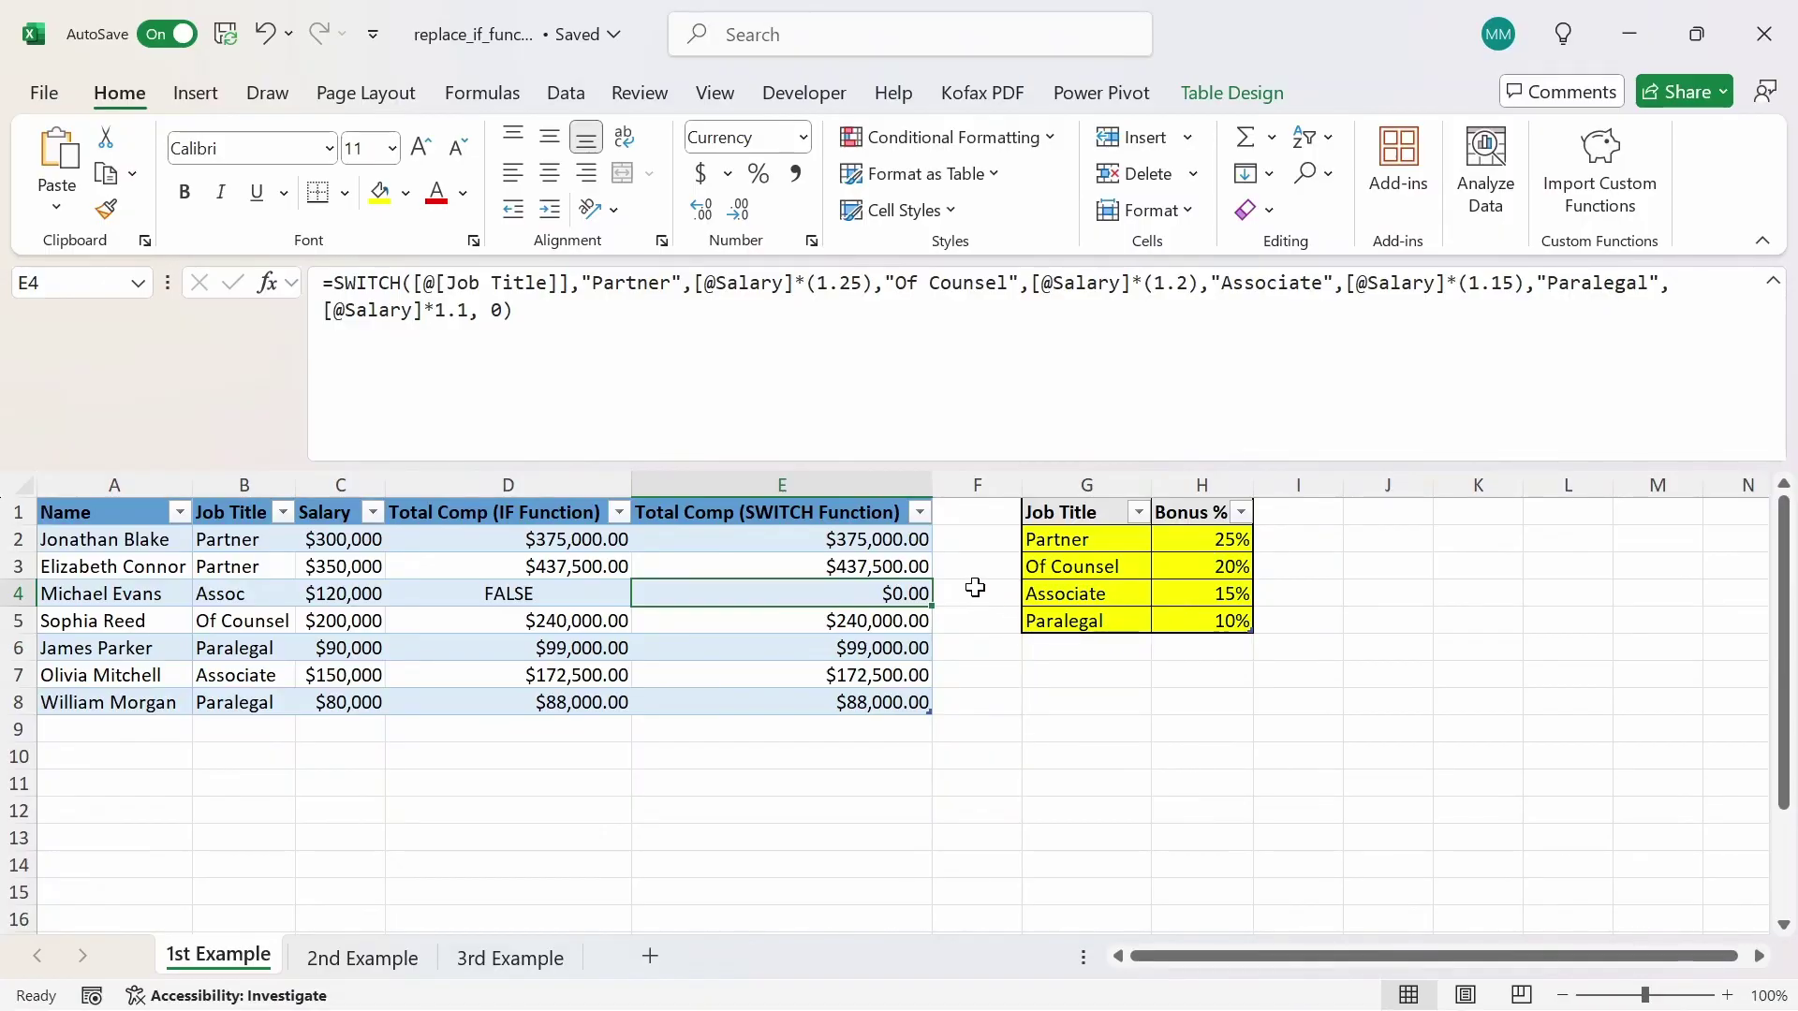
left_click(970, 534)
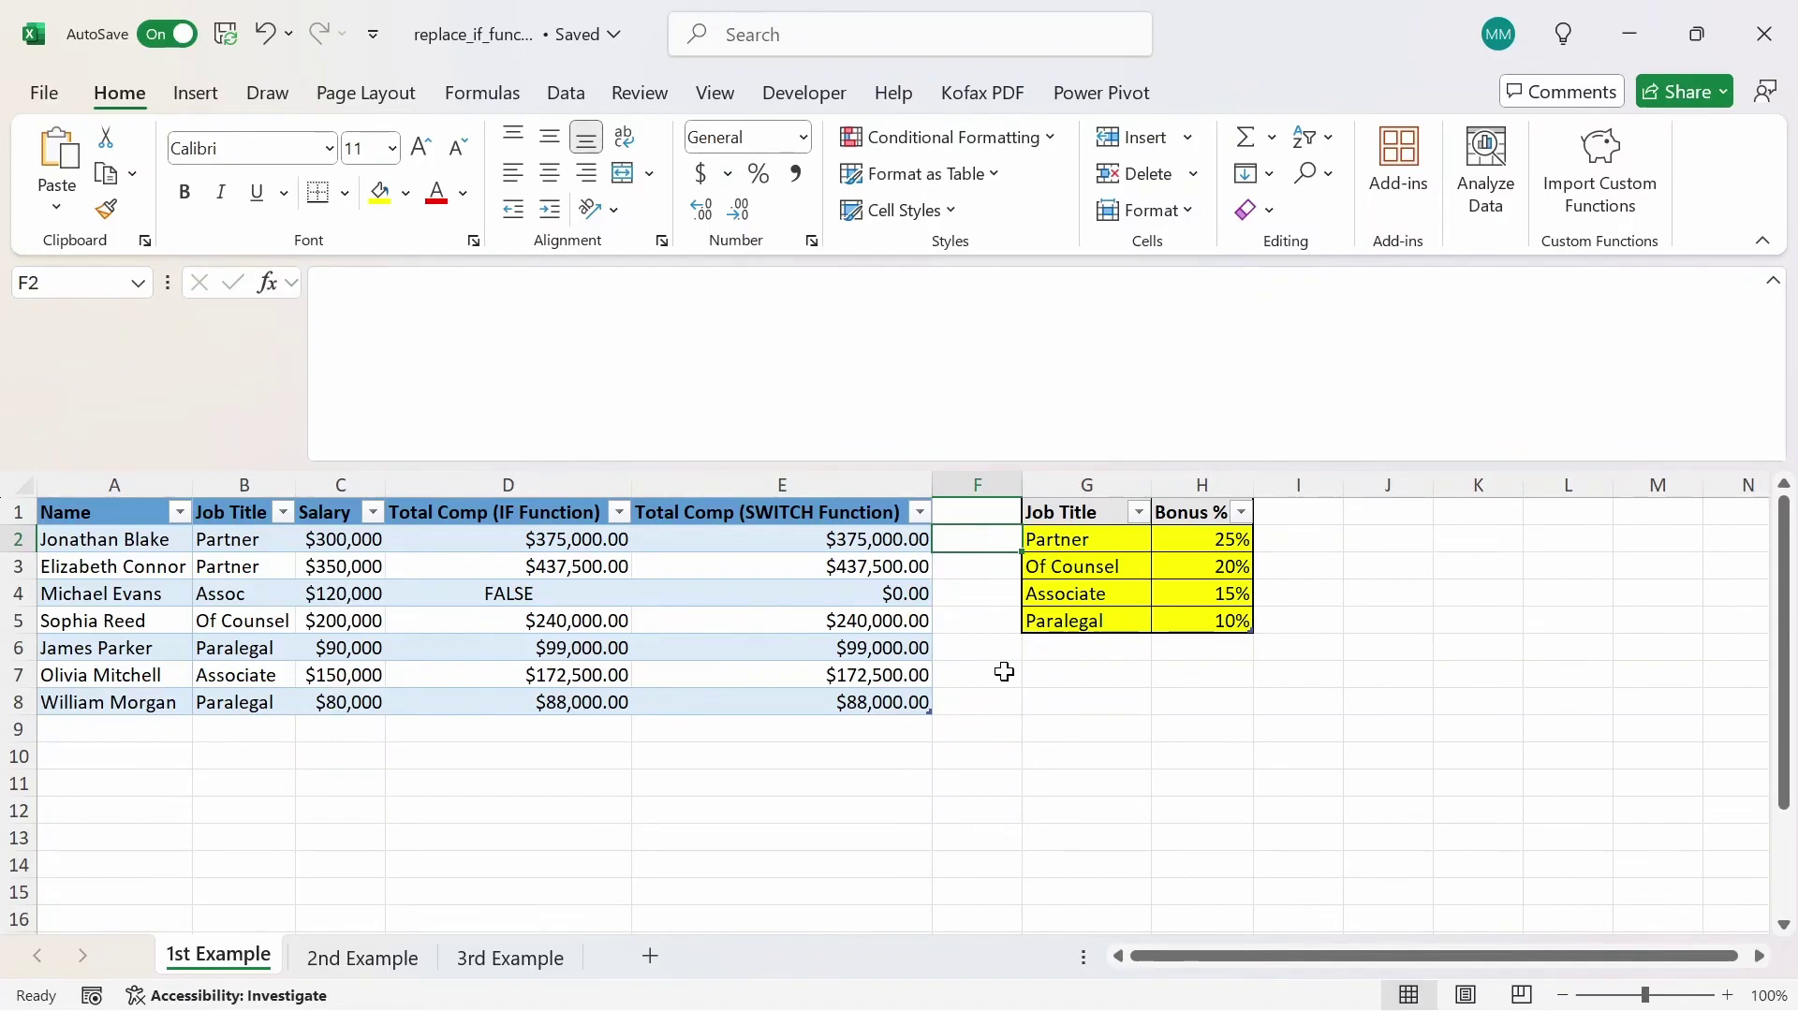
In F2, start an XLOOKUP of the row's Job Title against the bonus table's Job Title column.
type("=xl")
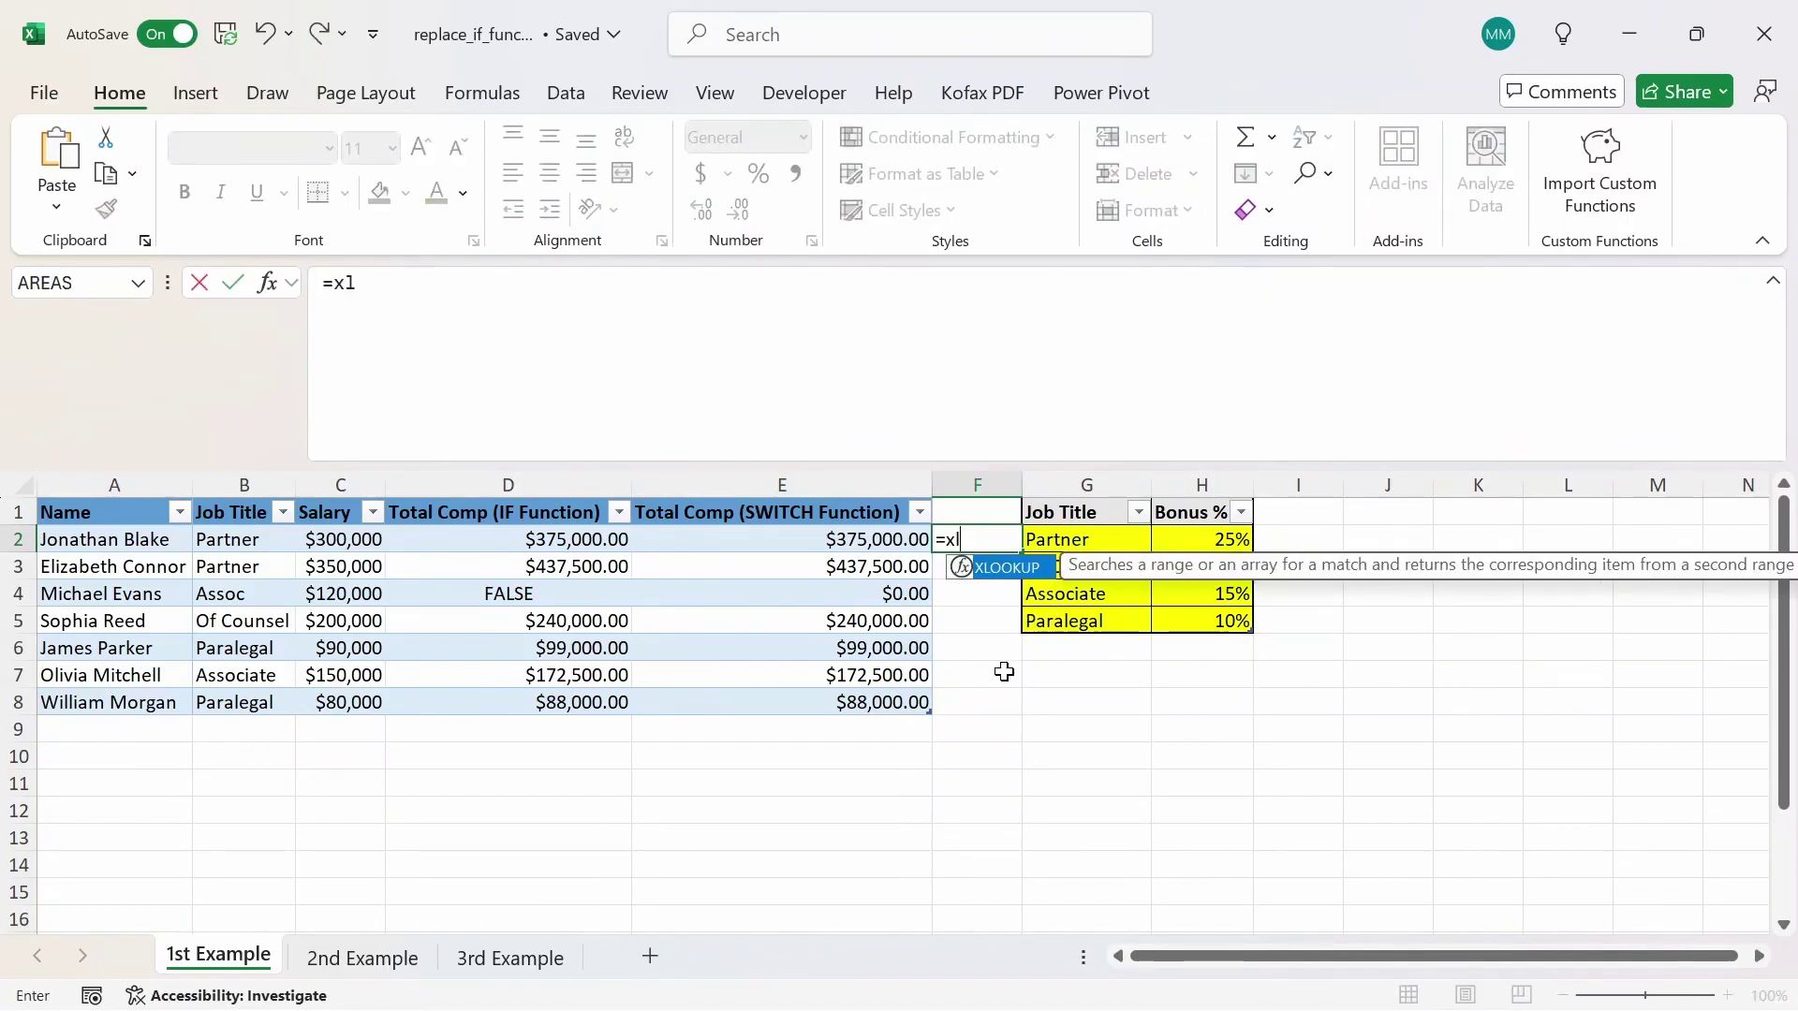
key("Tab")
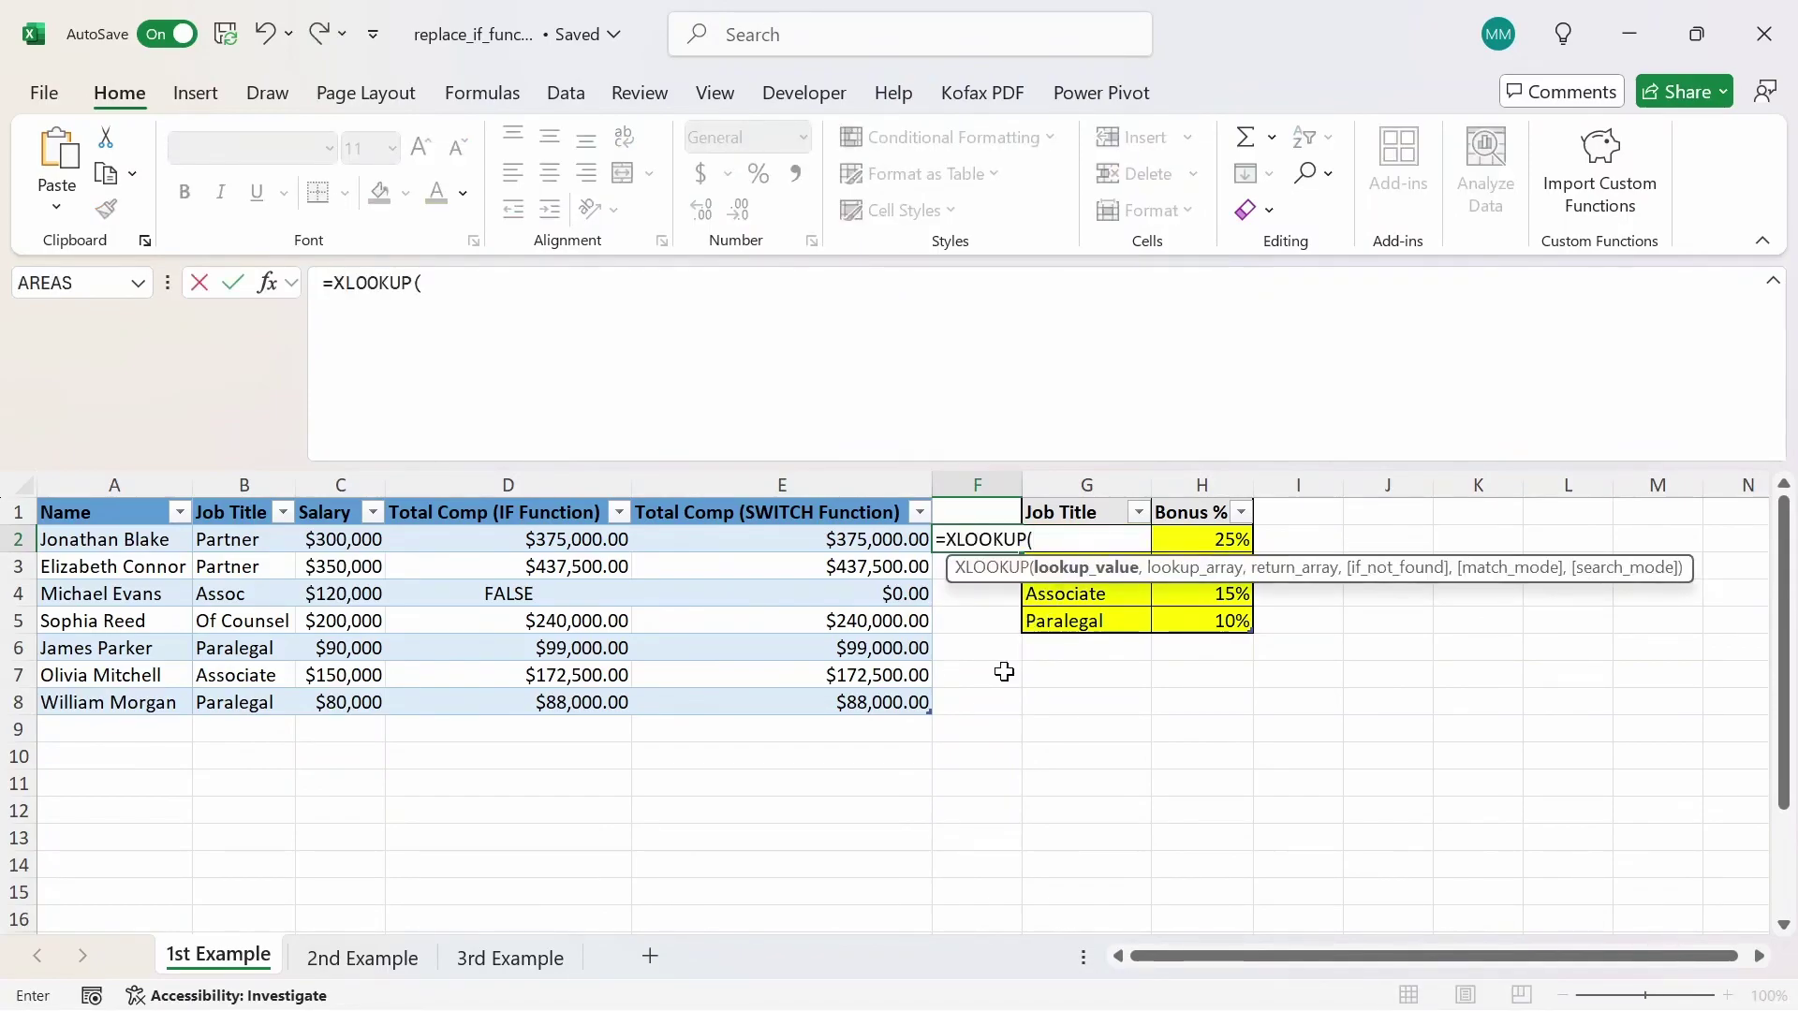
left_click(218, 541)
type(",")
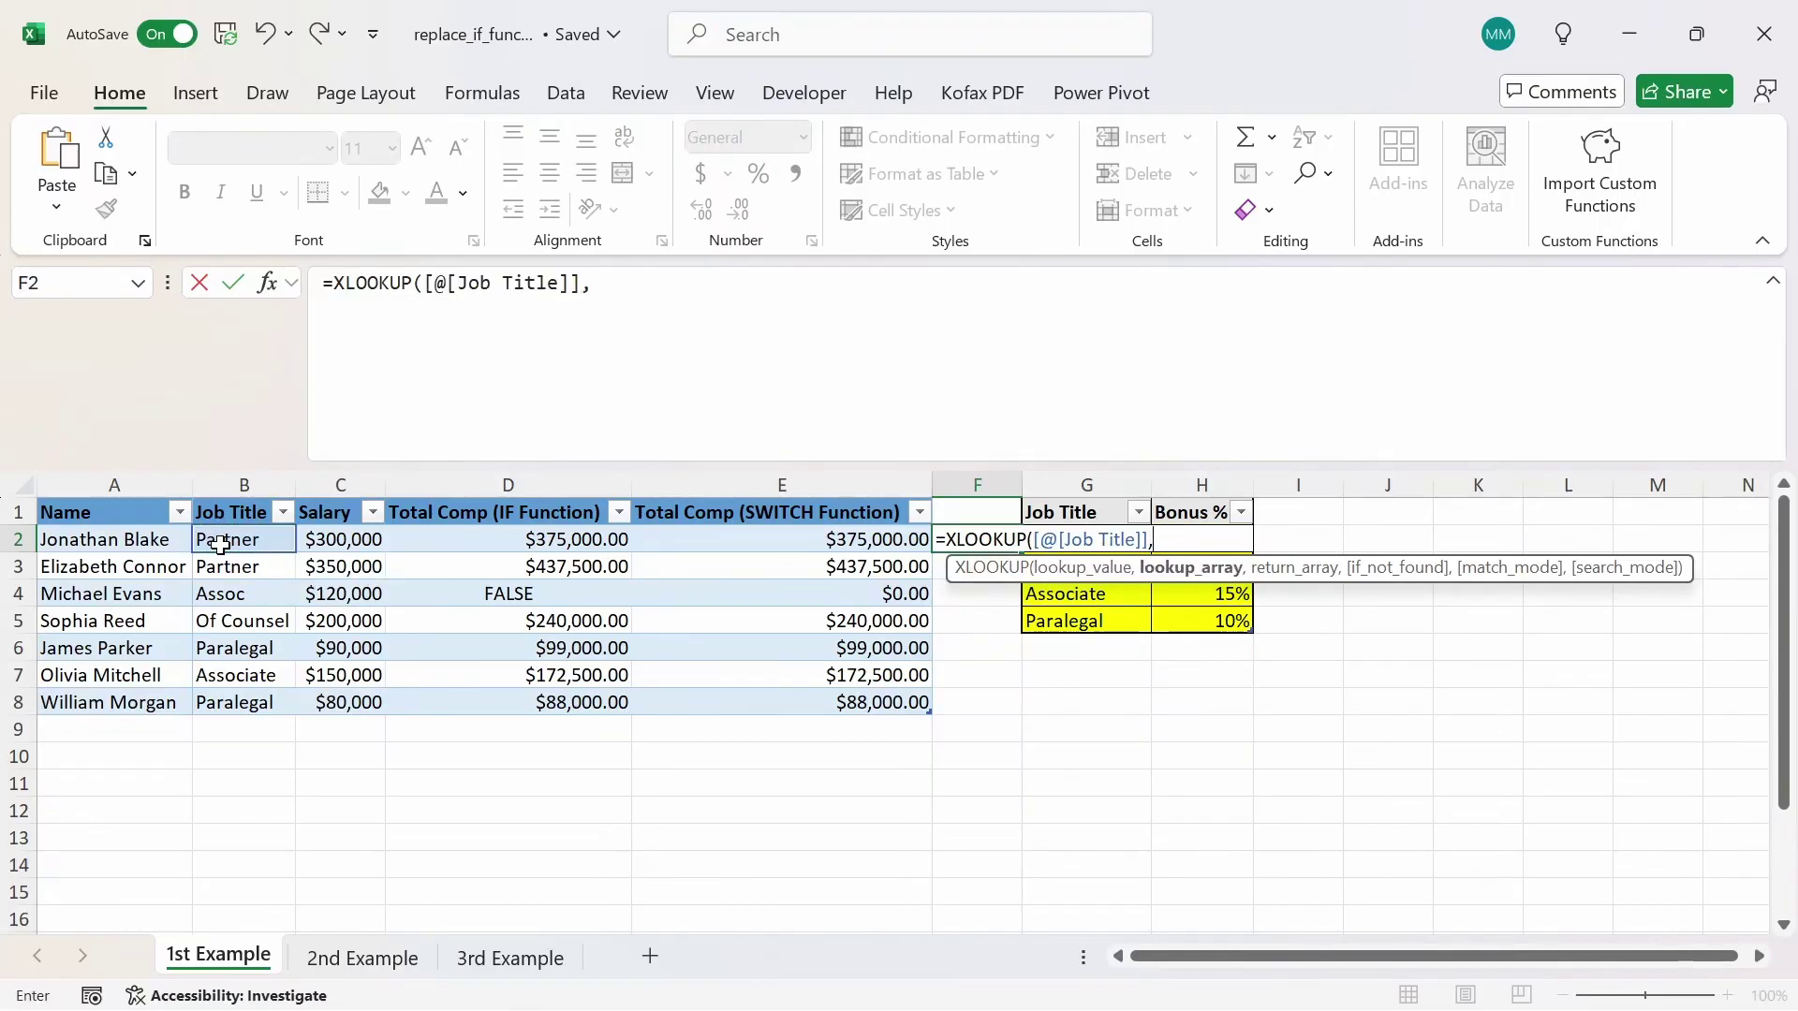
left_click(1087, 618)
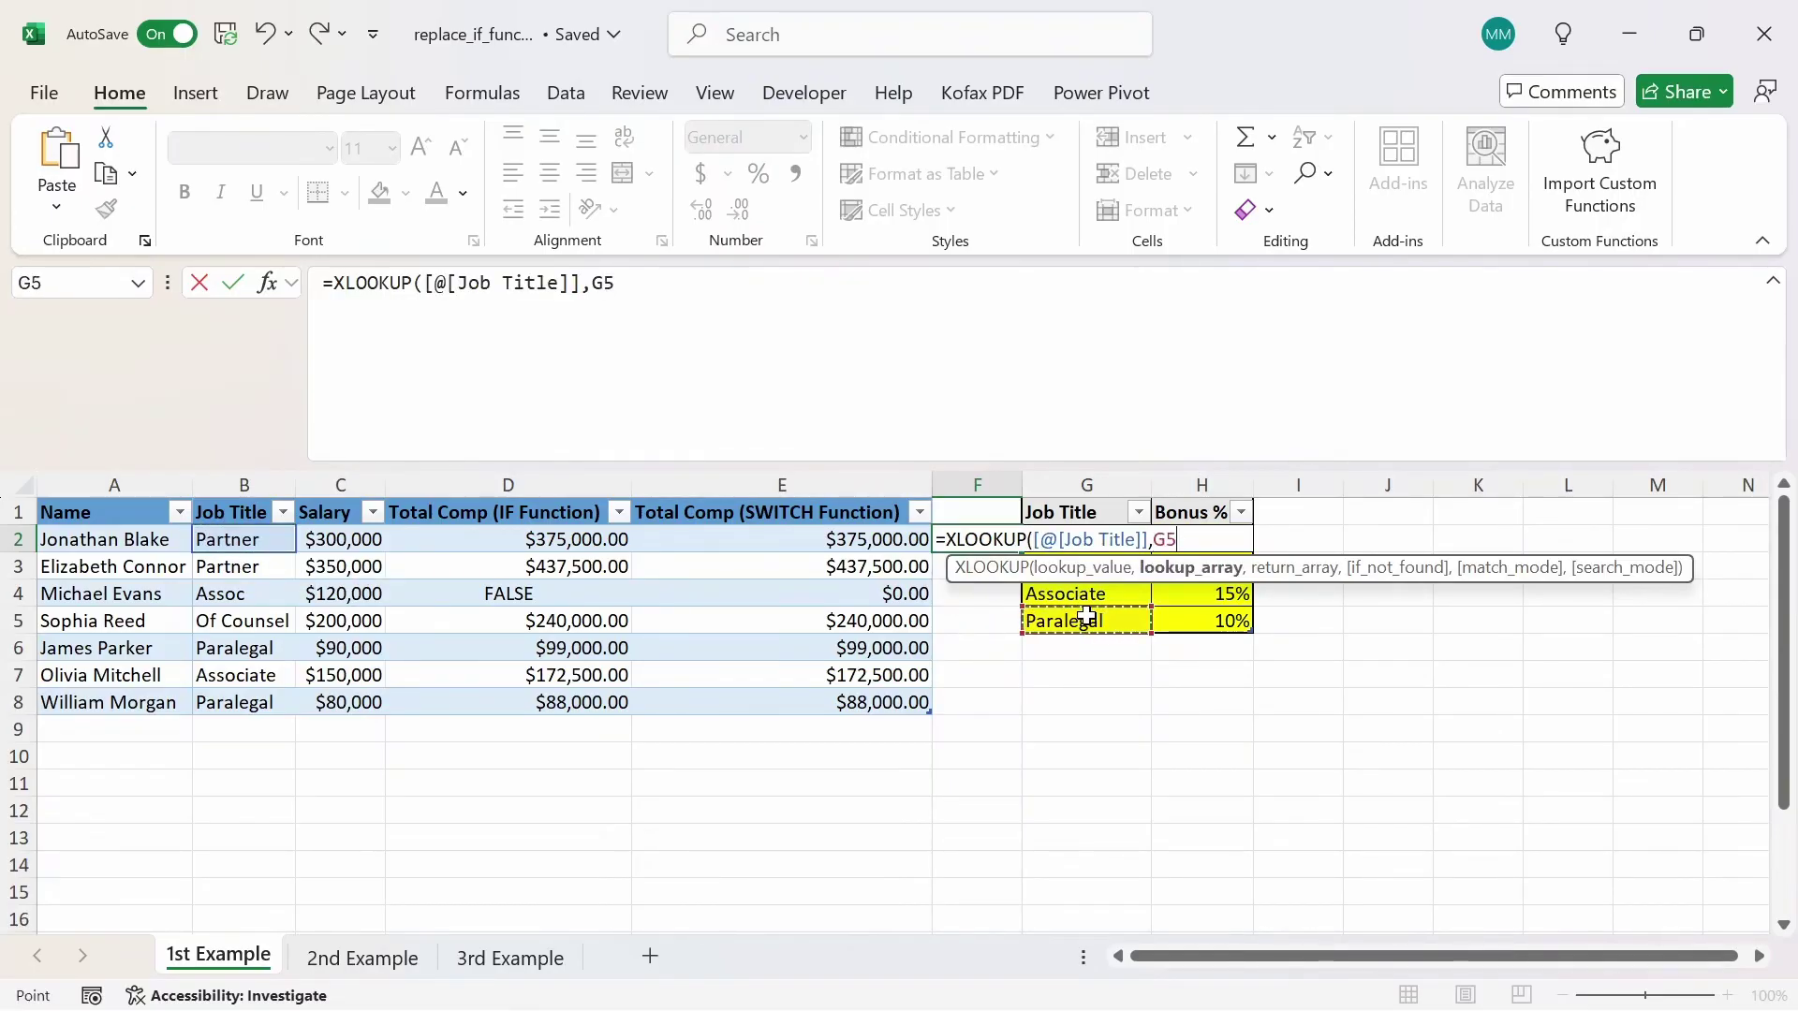
key("ctrl+shift+Up")
key("shift+Down")
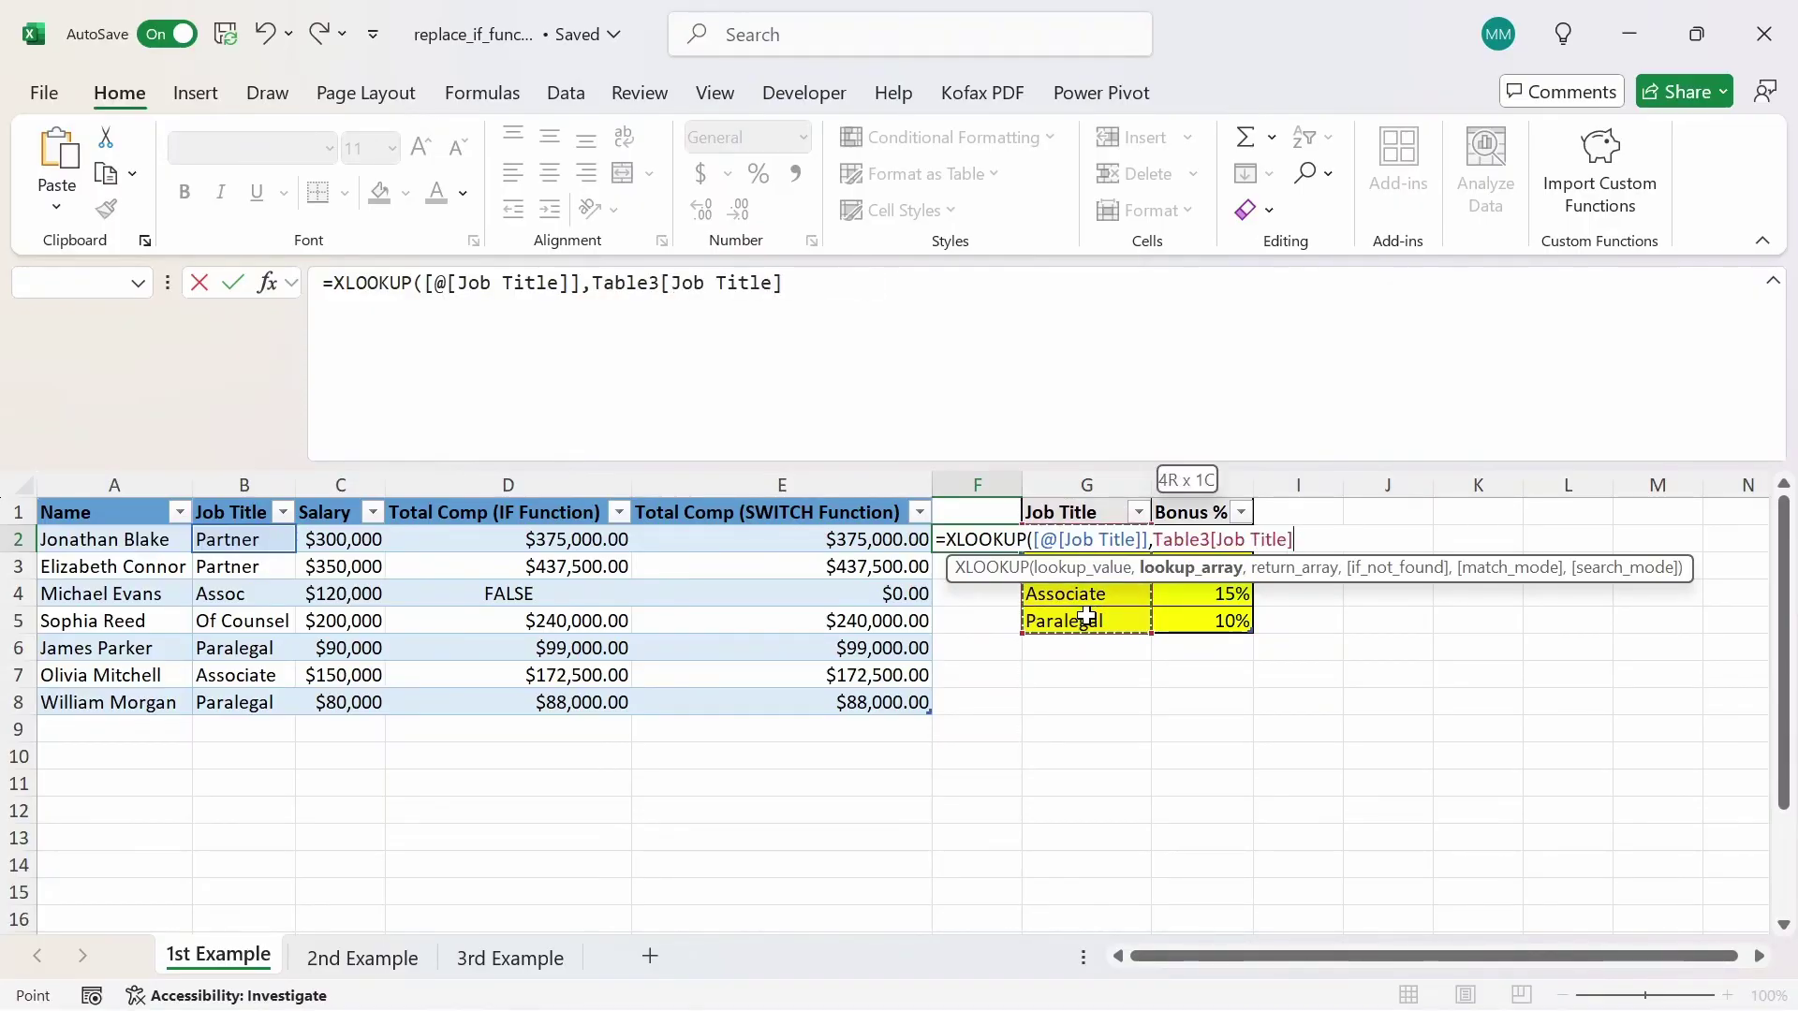
type(",")
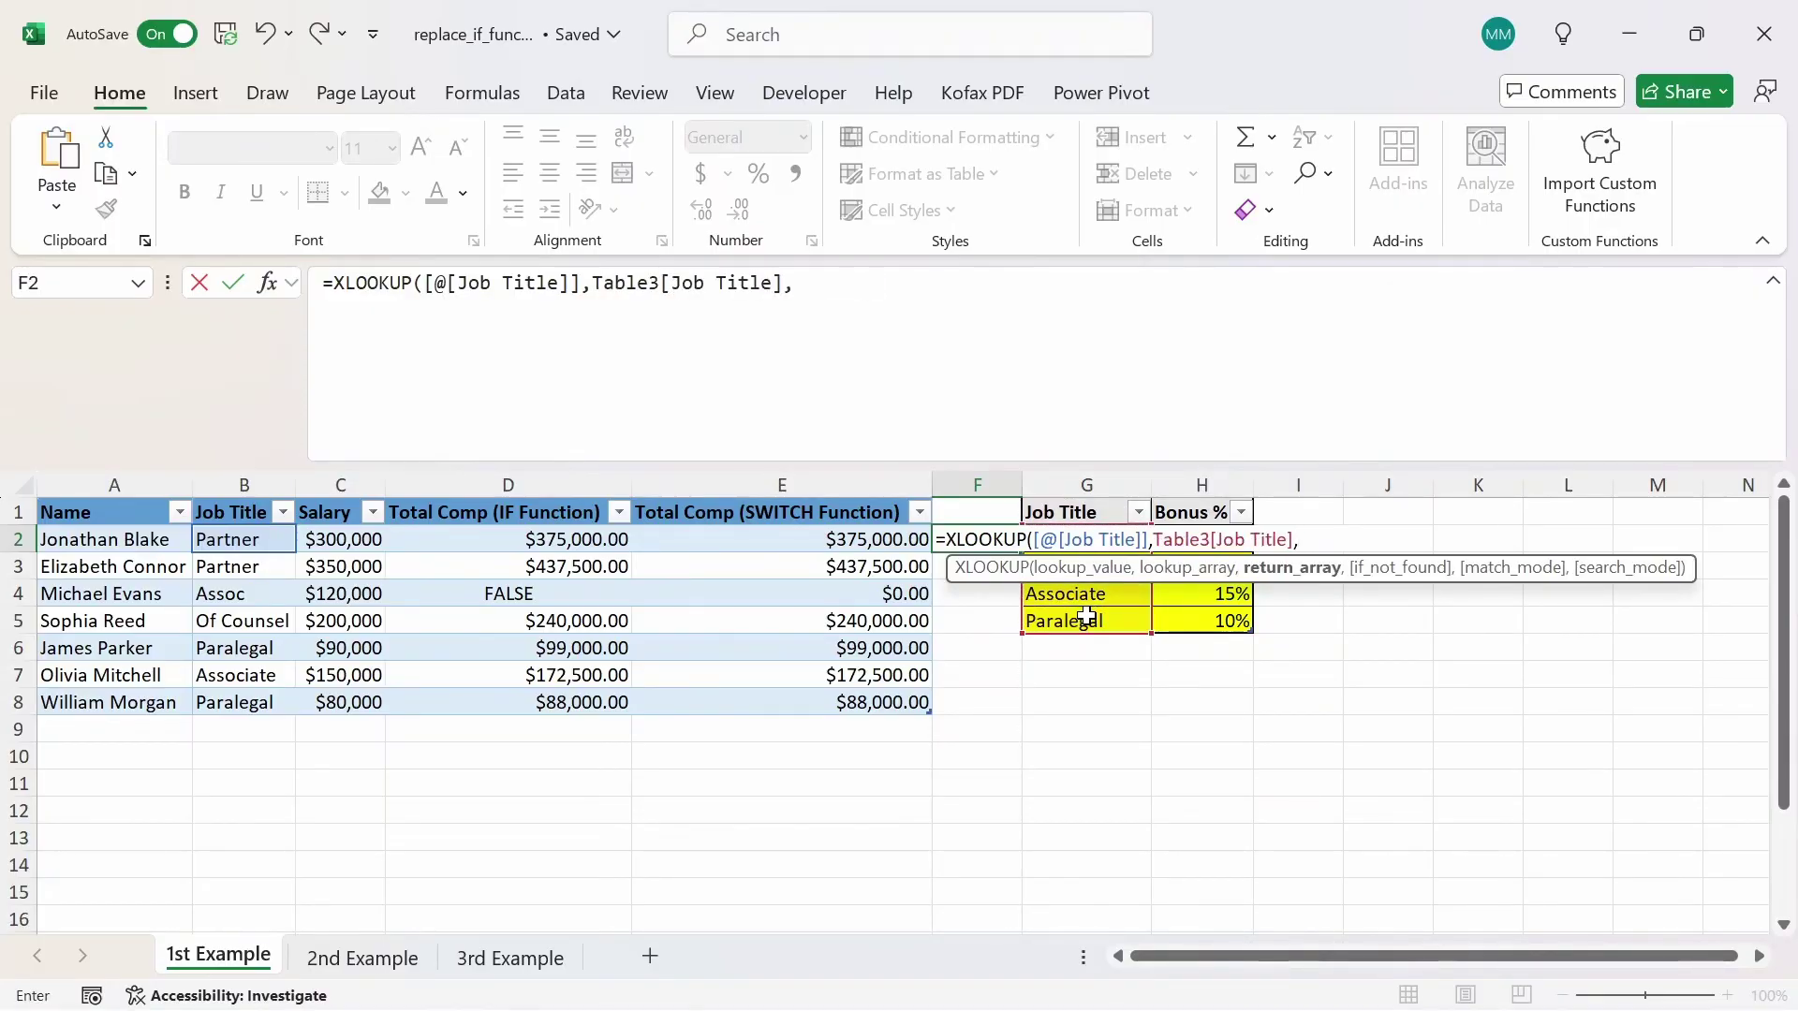
Return Salary*(1+Bonus %) with 0 when not found, and enter the formula.
left_click(338, 535)
type("*")
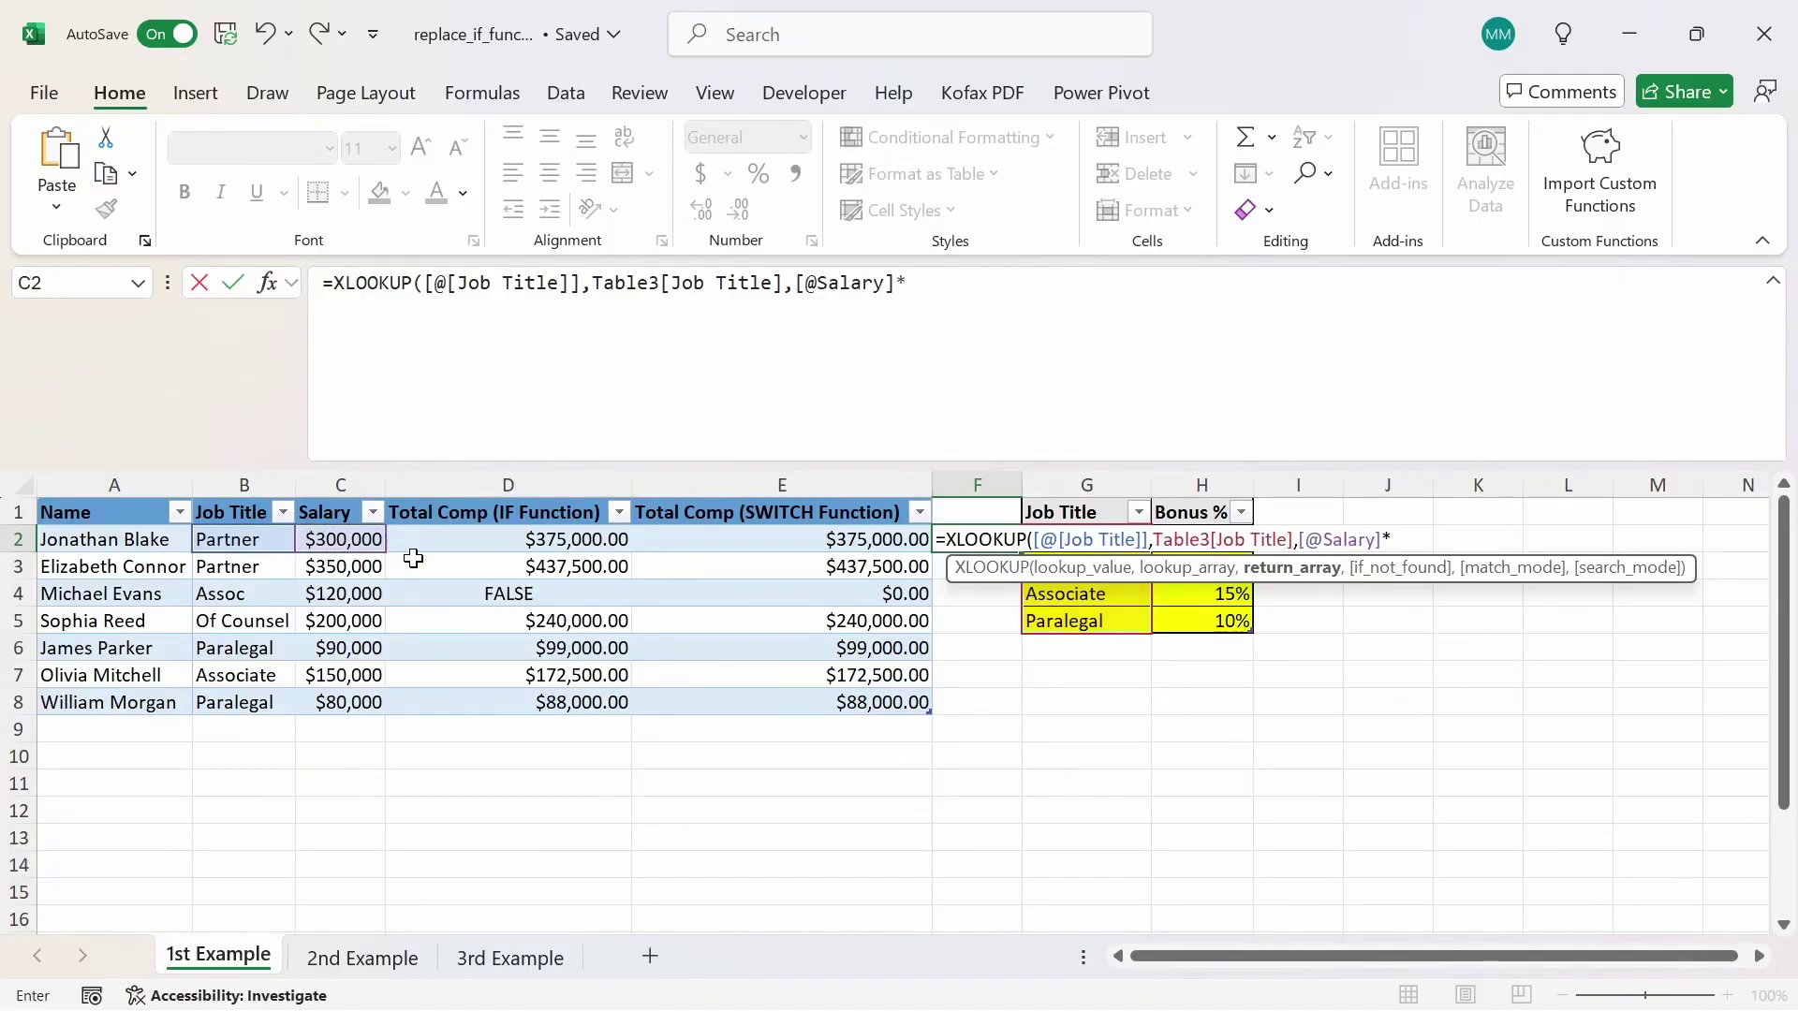
type("(1+")
left_click(1206, 623)
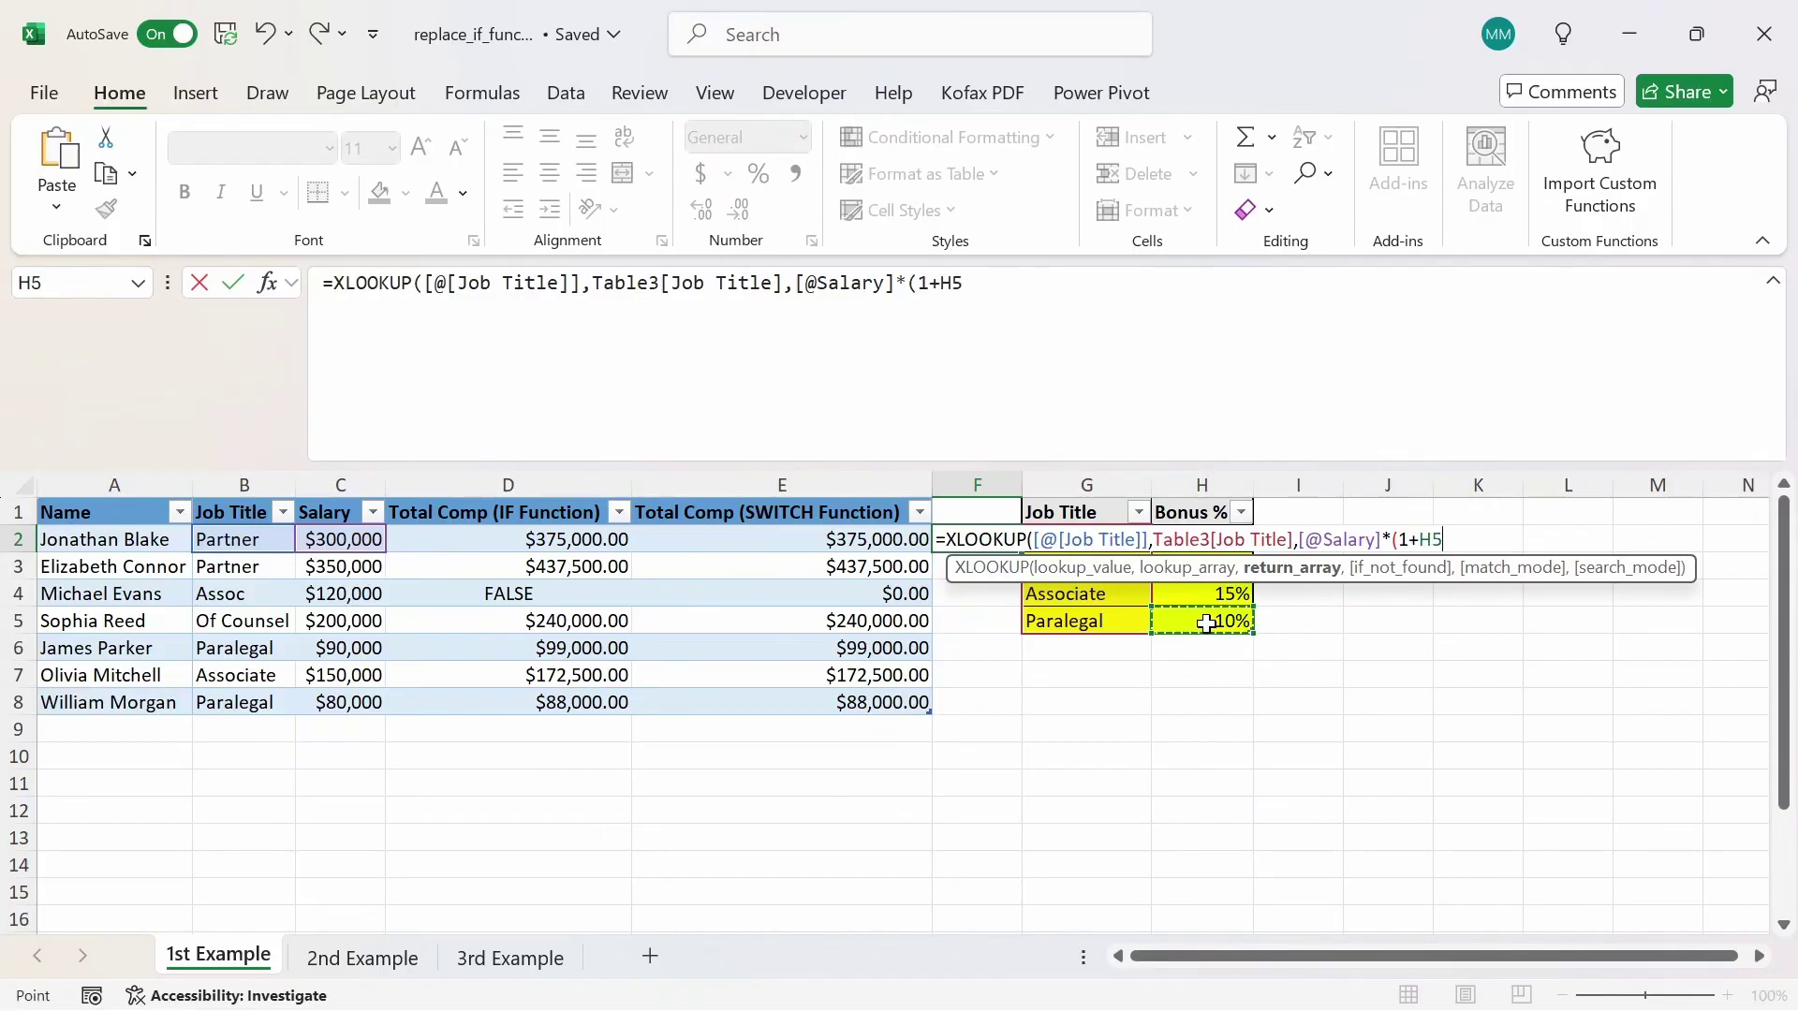
key("ctrl+shift+Up")
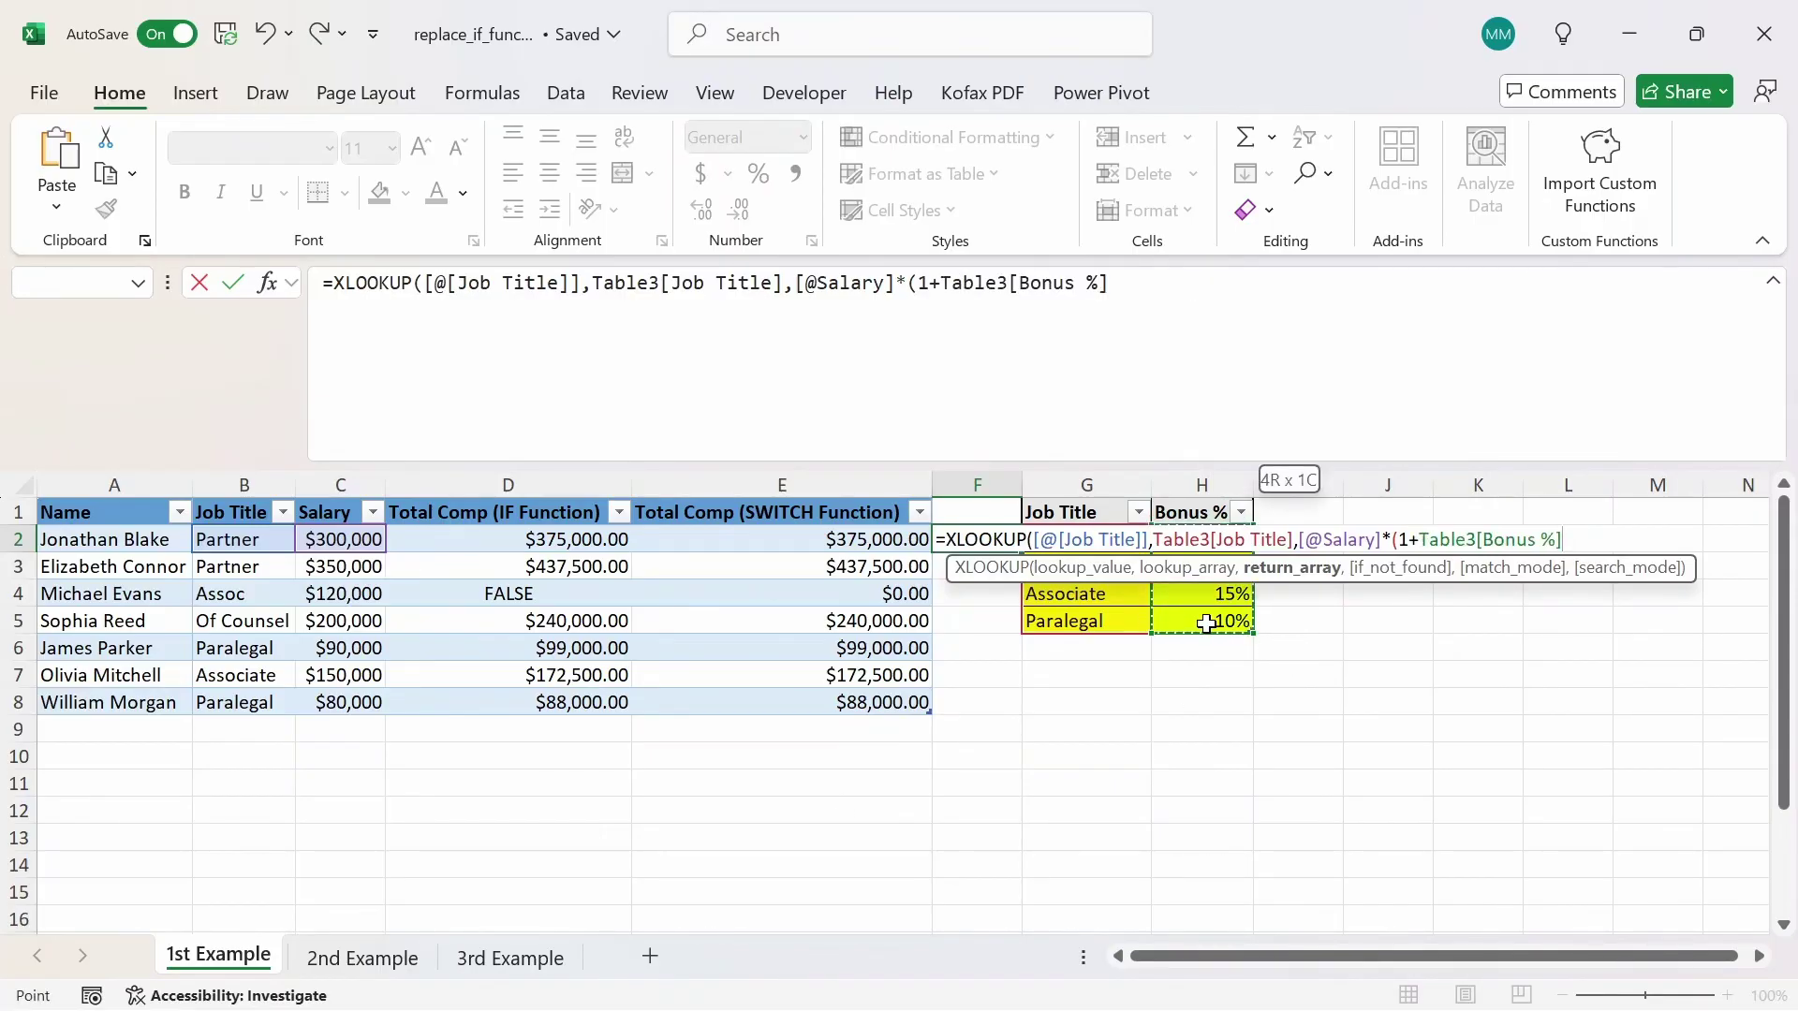
type("),")
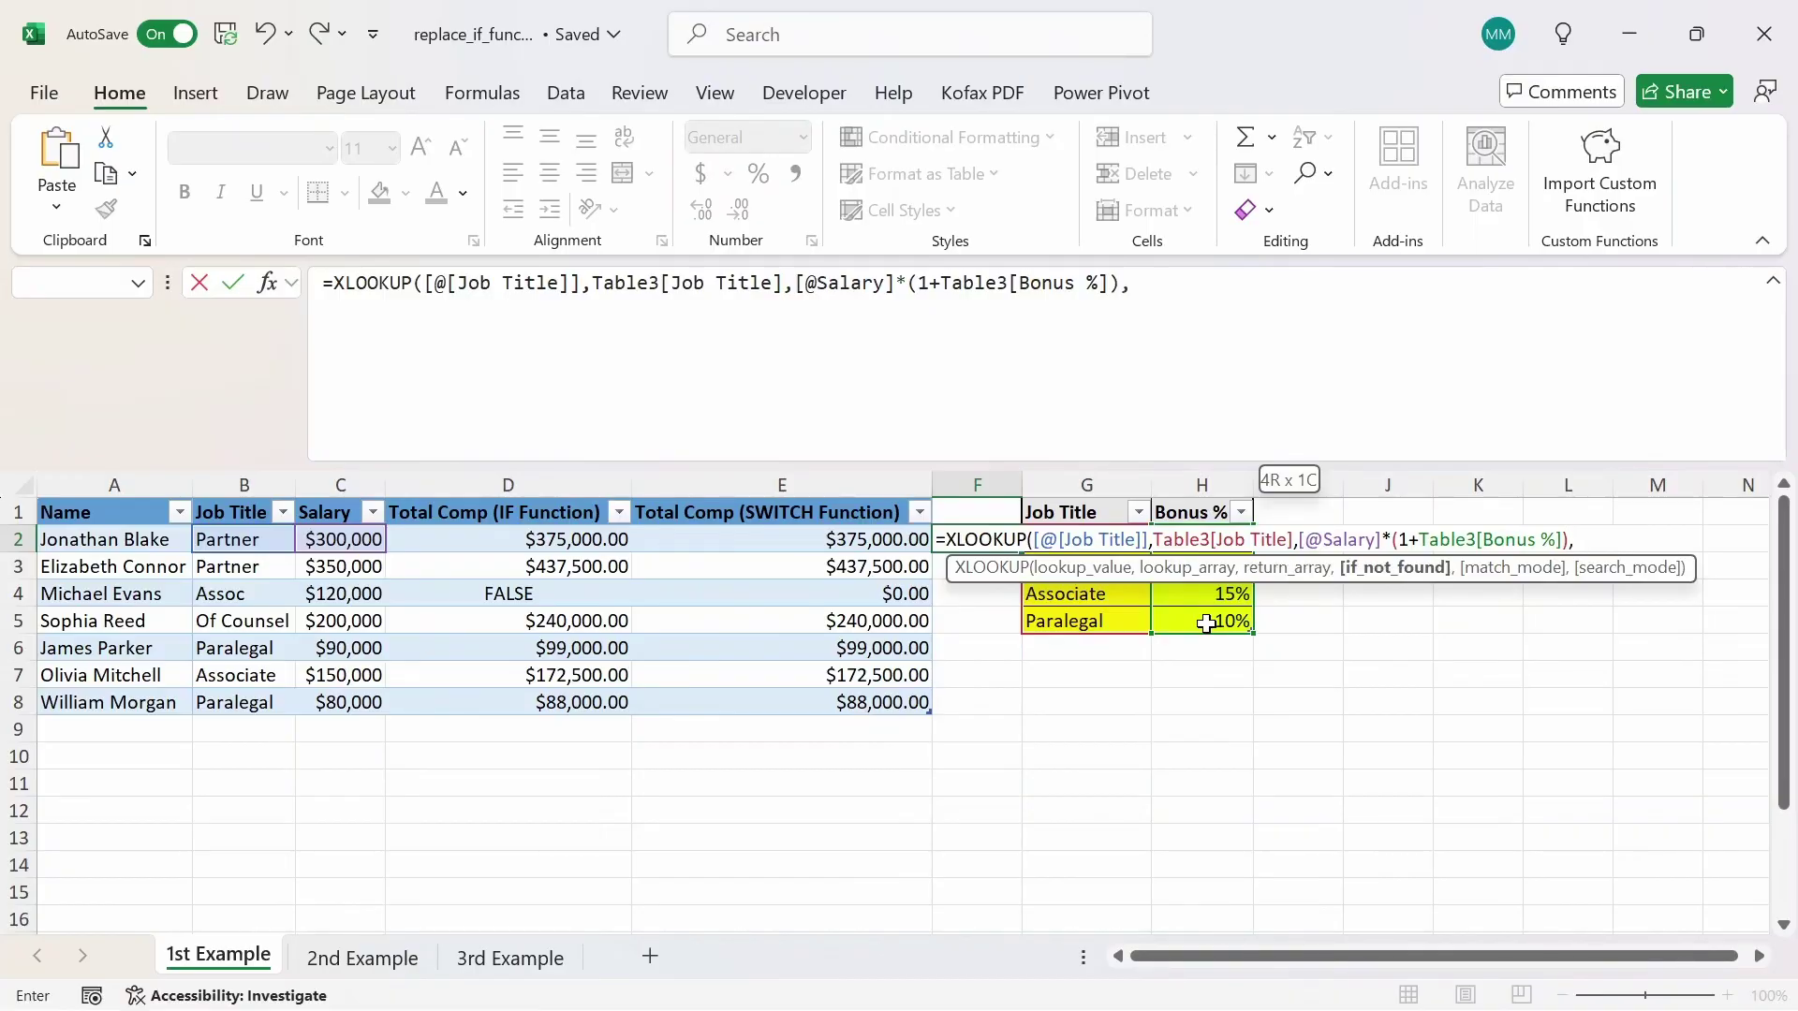
type("0)")
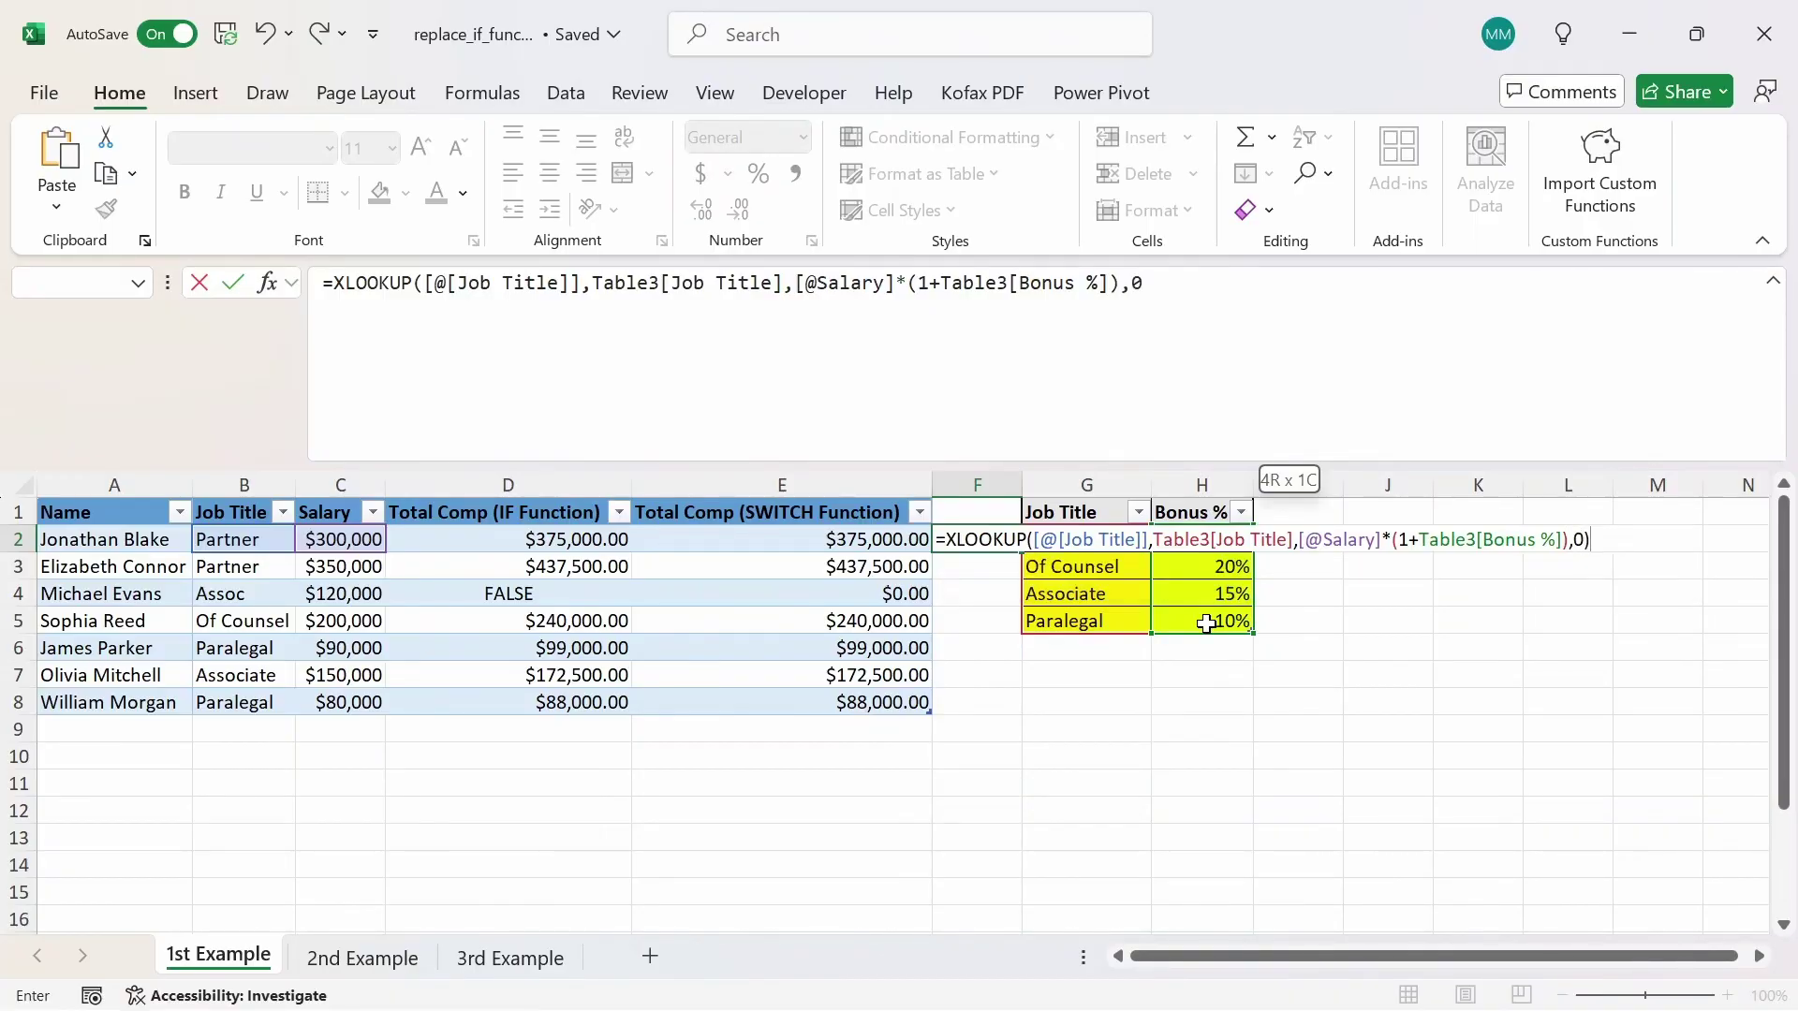
key("Return")
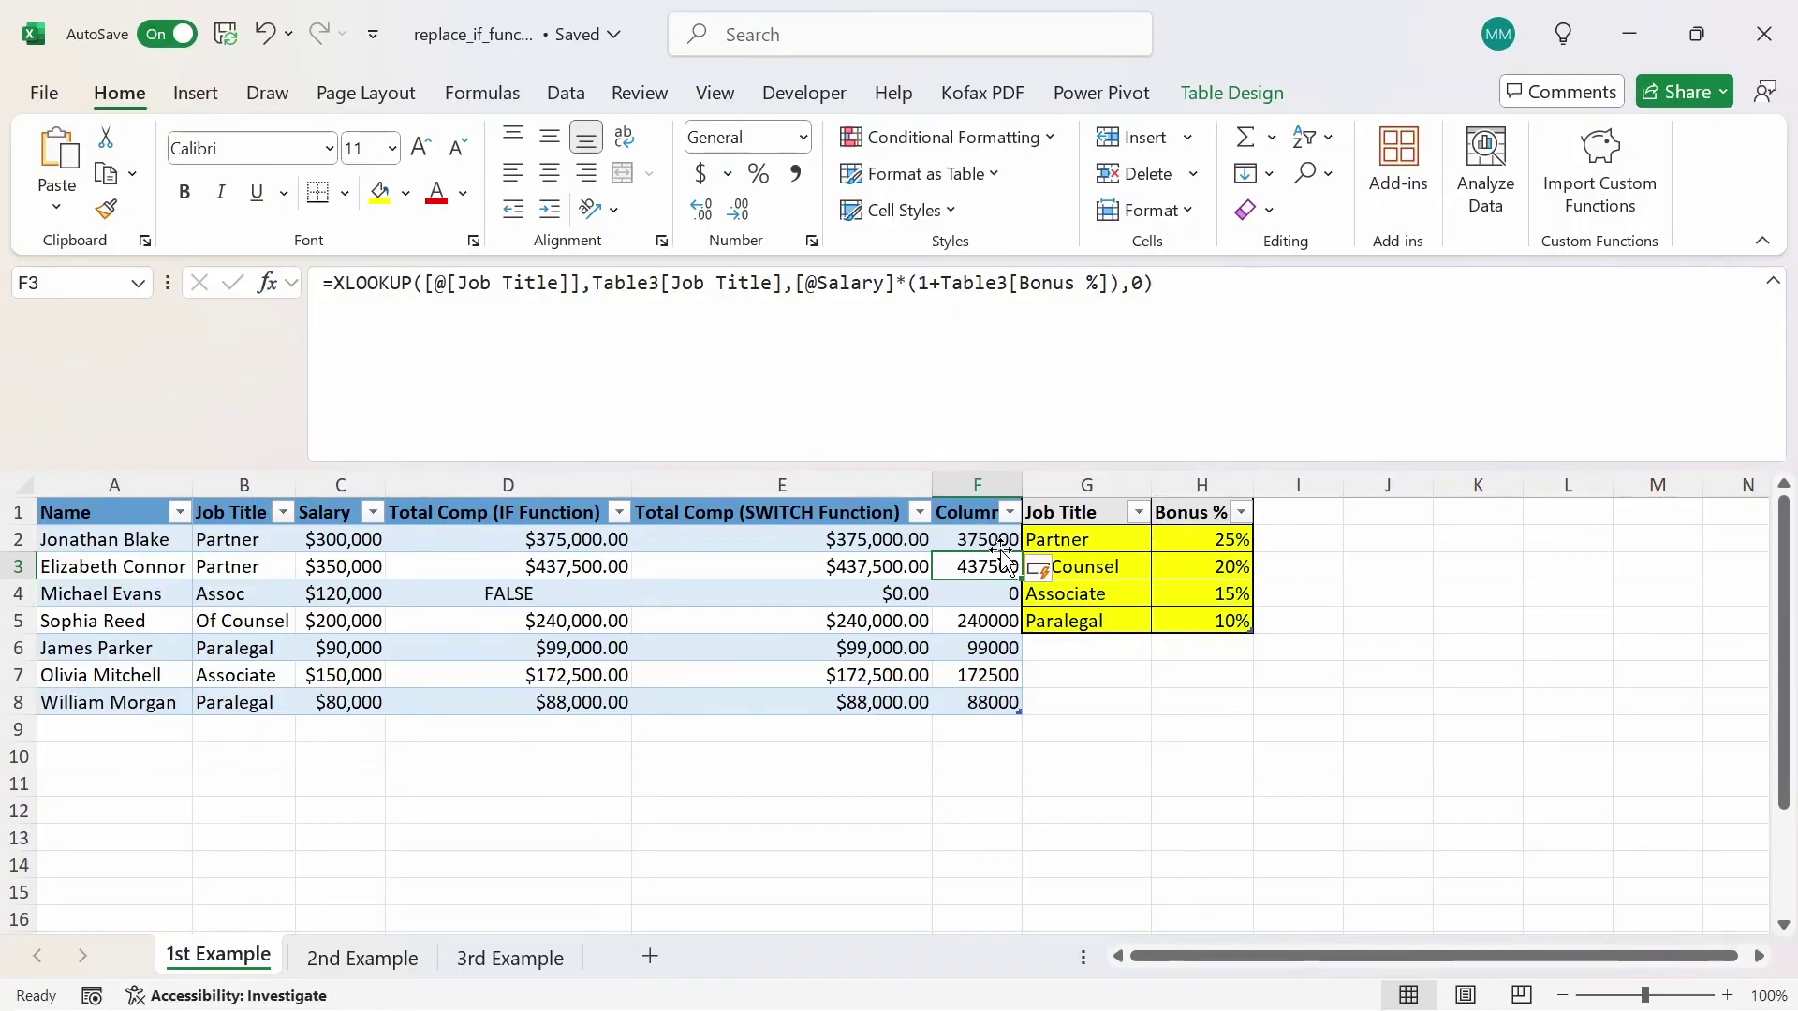
Compare E3's SWITCH formula with D3's nested IF formula.
left_click(854, 566)
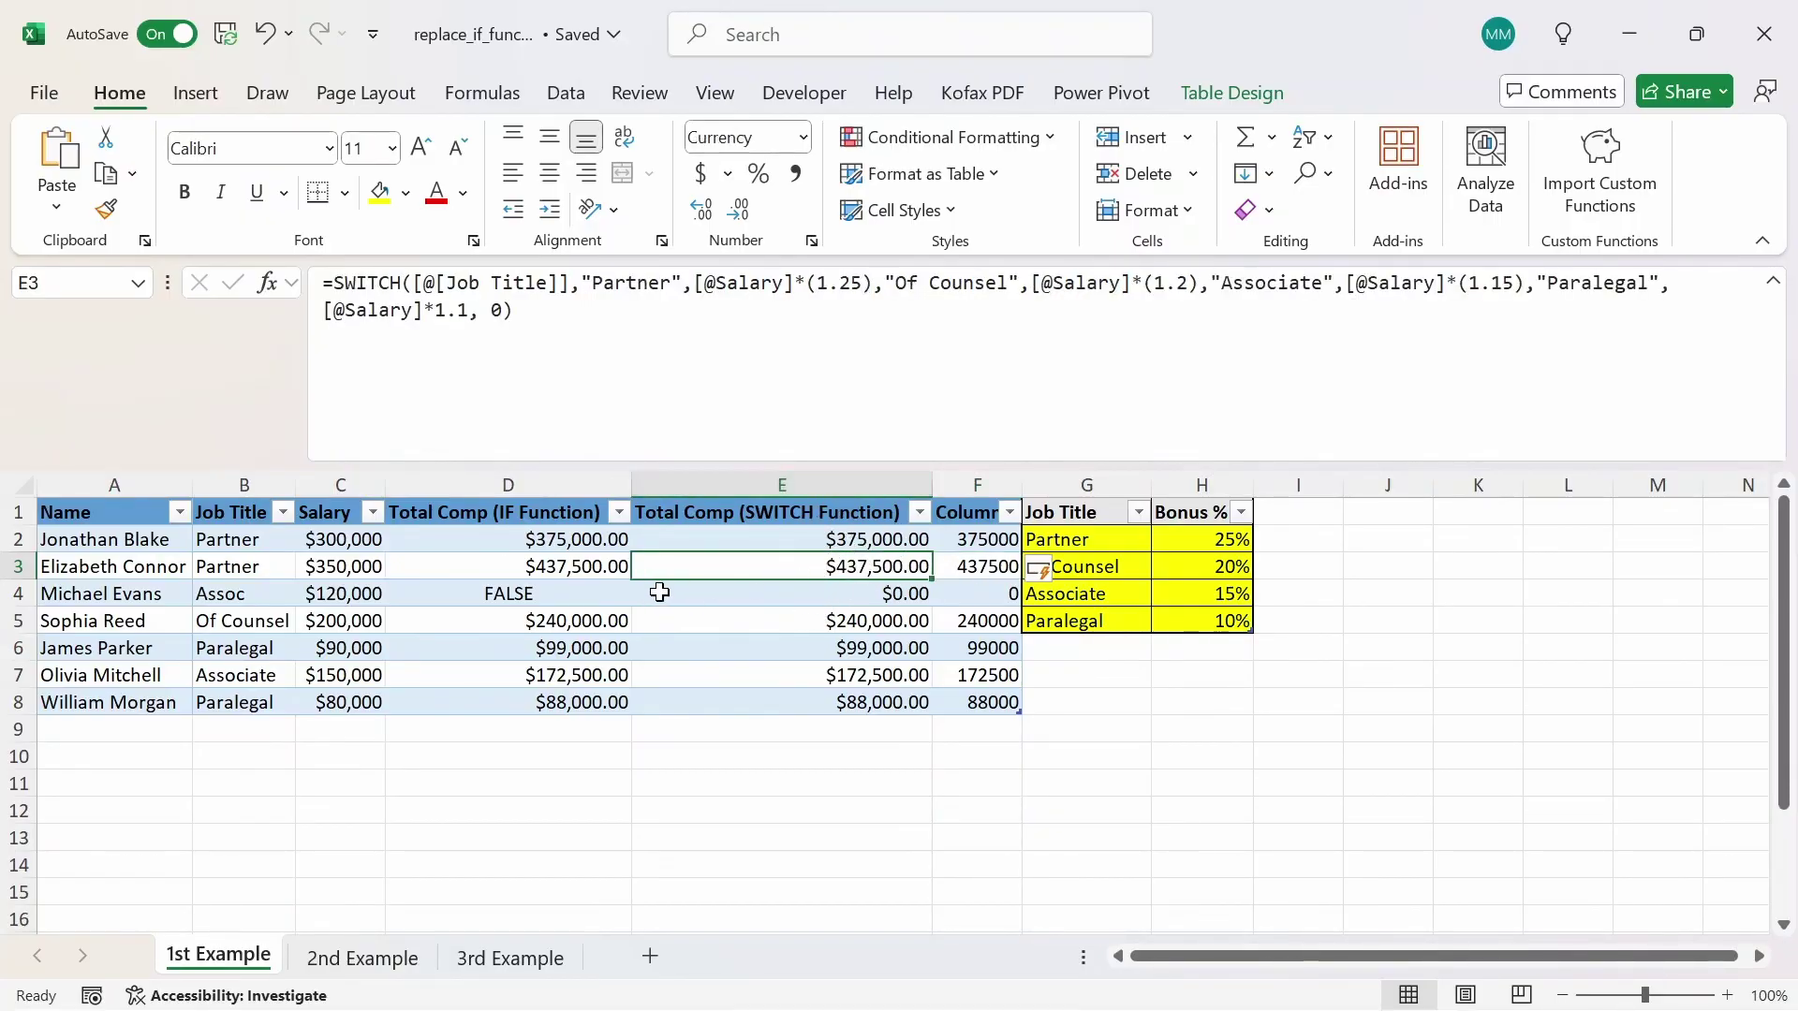
left_click(590, 566)
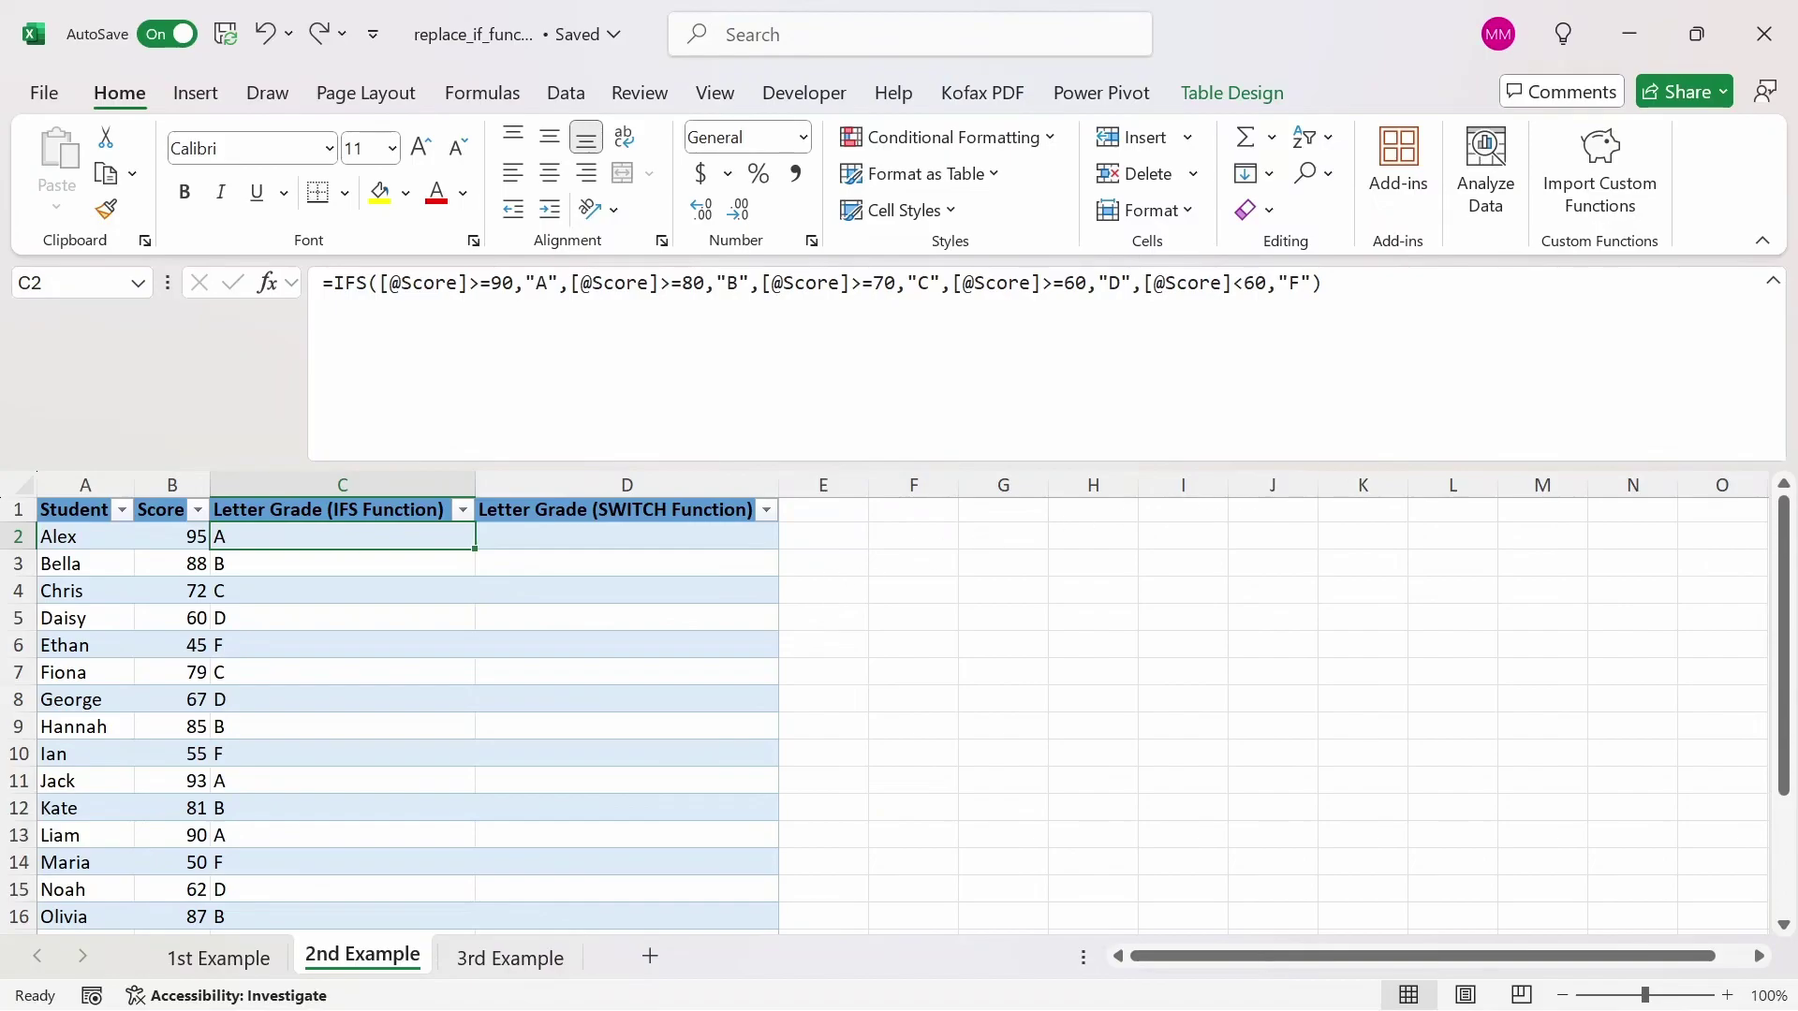
In D2, grade Score with SWITCH(TRUE): >=90 A, >=80 B, >=70 C, >=60 D, else F.
left_click(1773, 282)
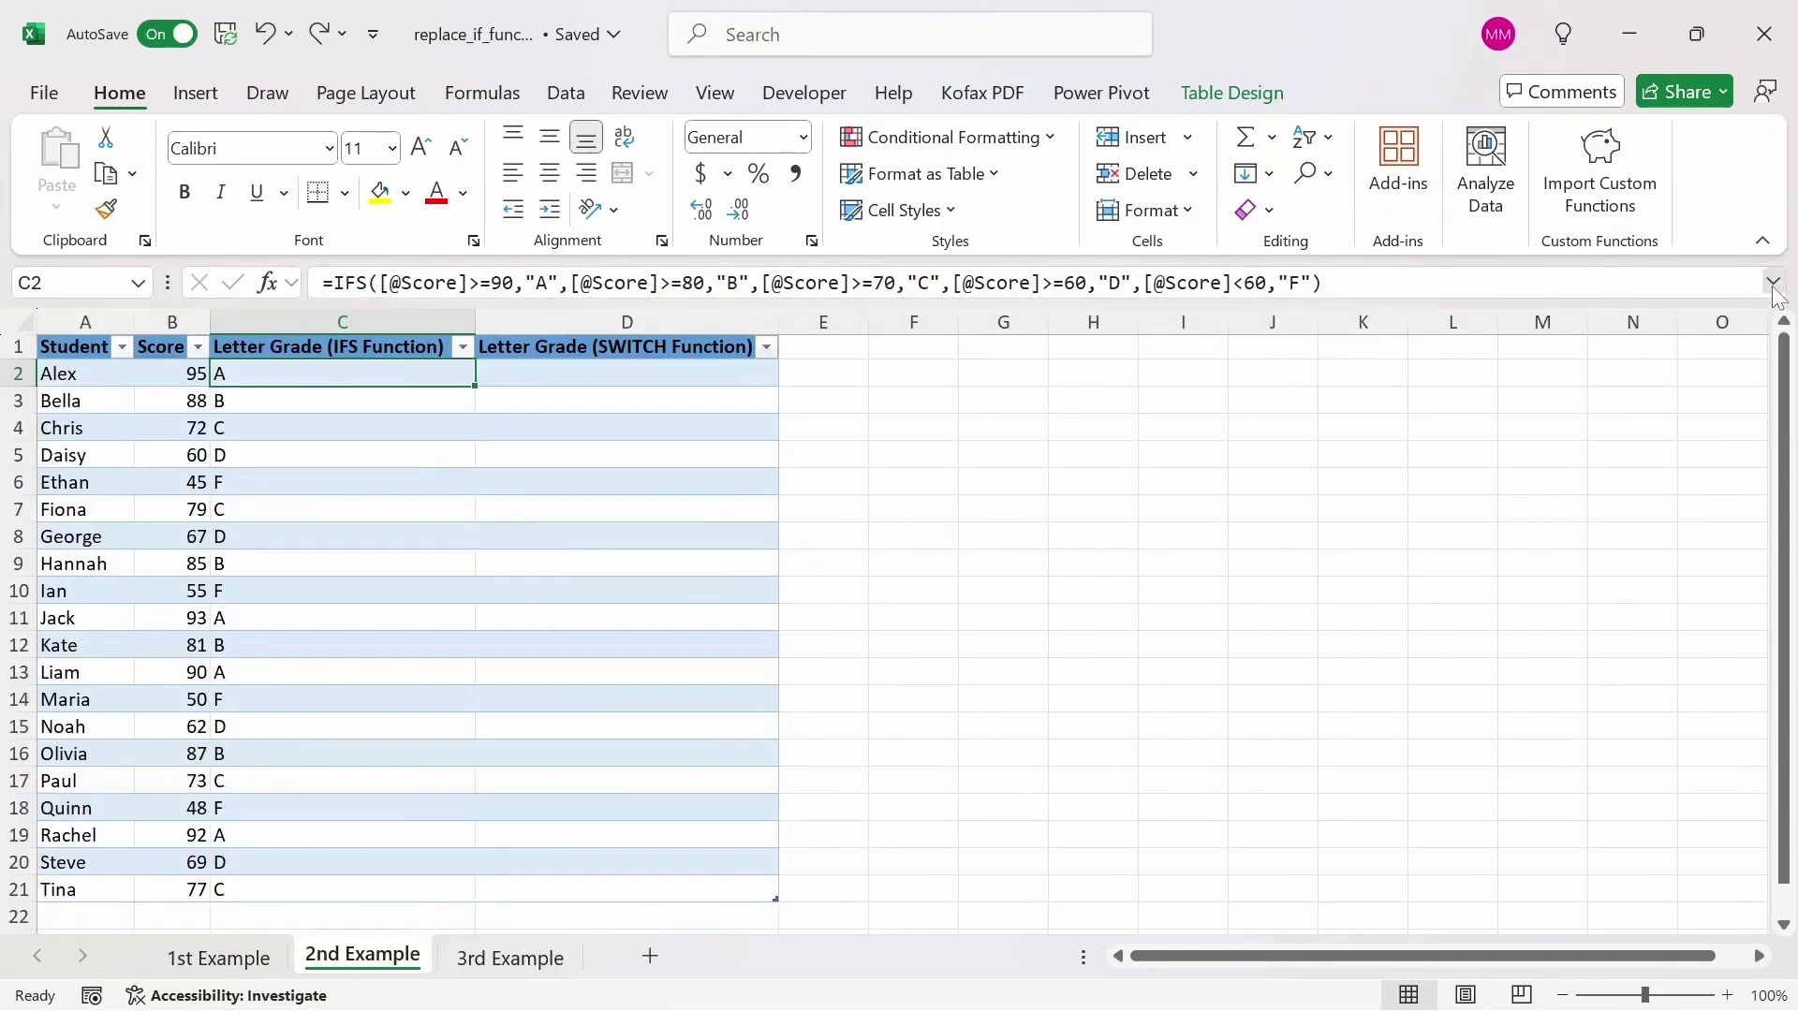
left_click(526, 372)
type("=SWITCH(")
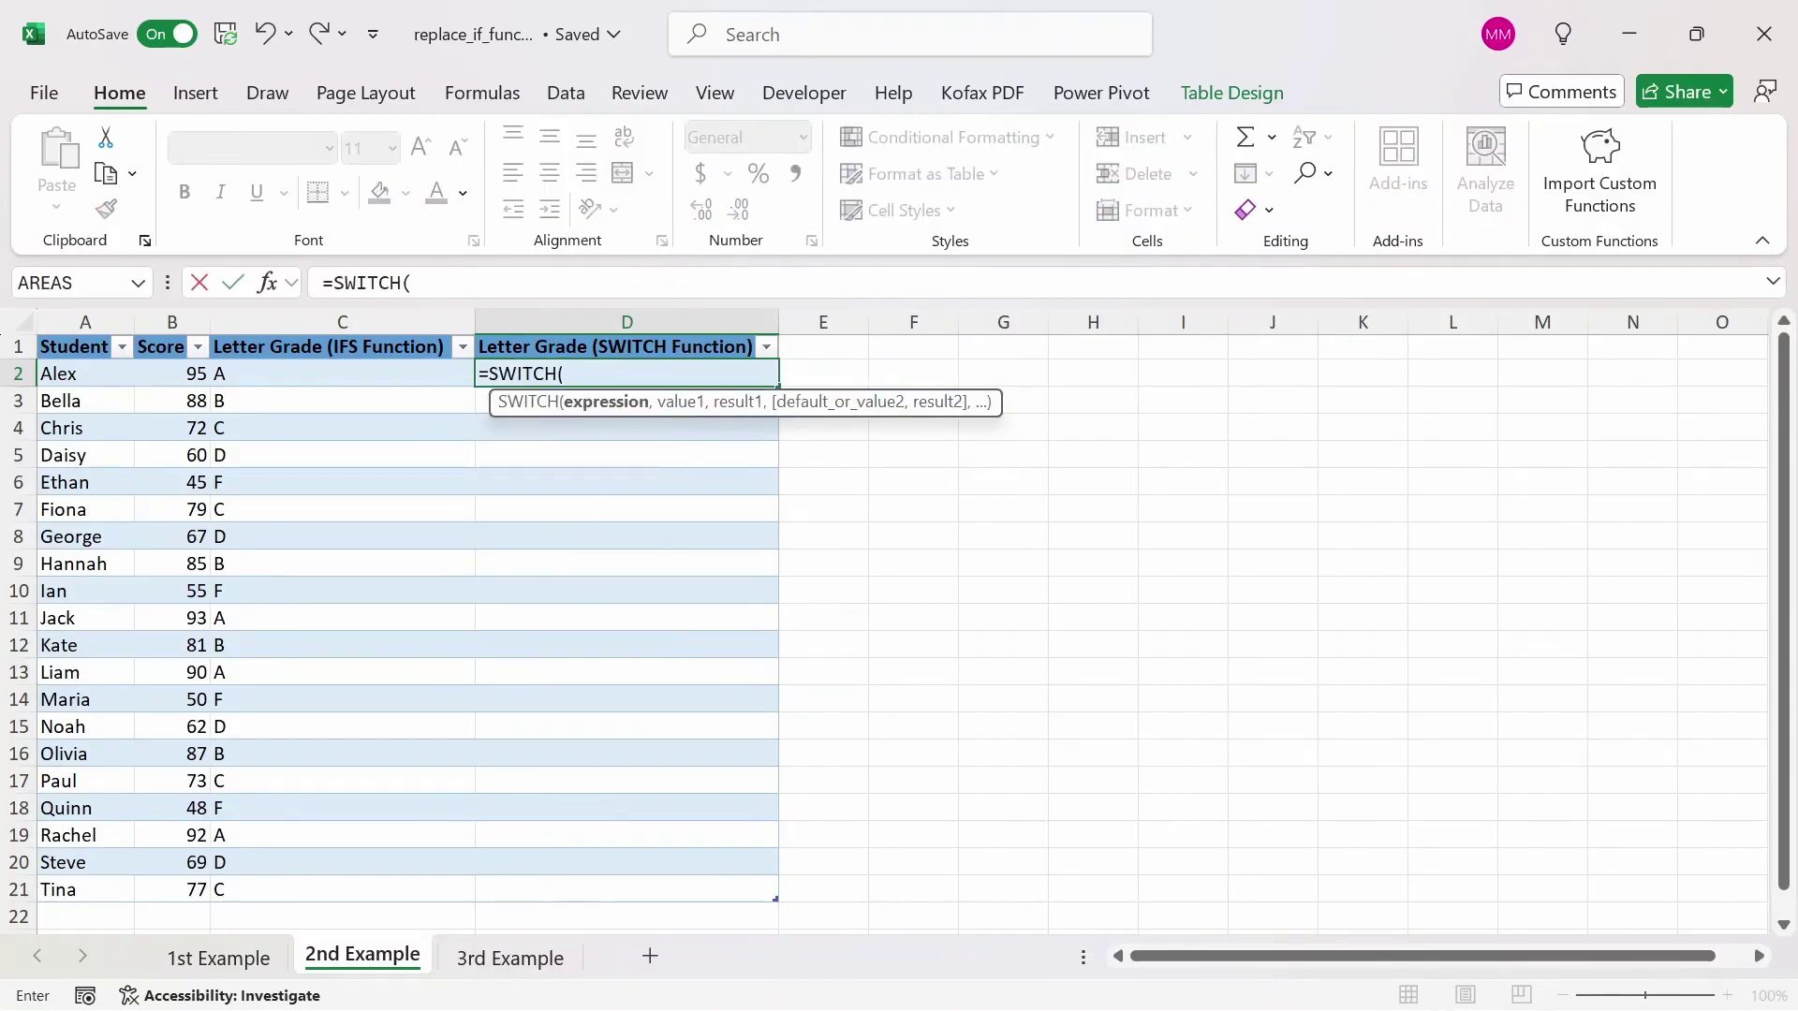
type("TRUE,")
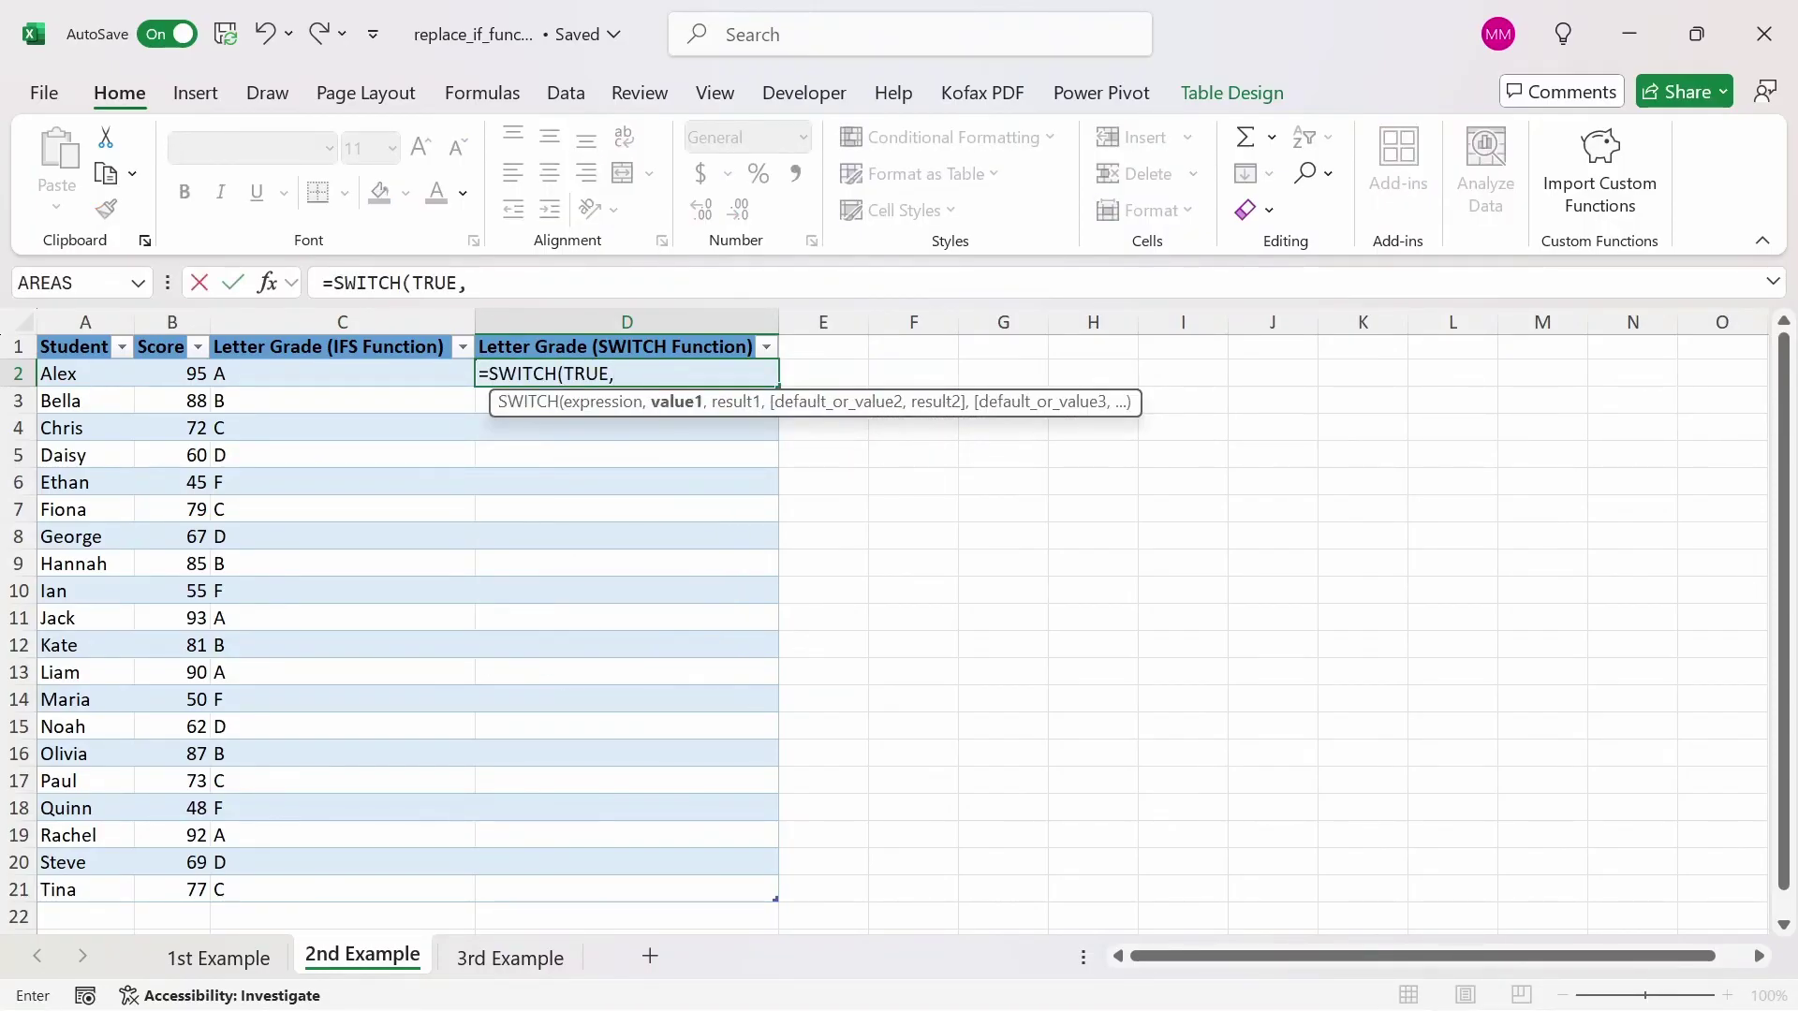
left_click(188, 374)
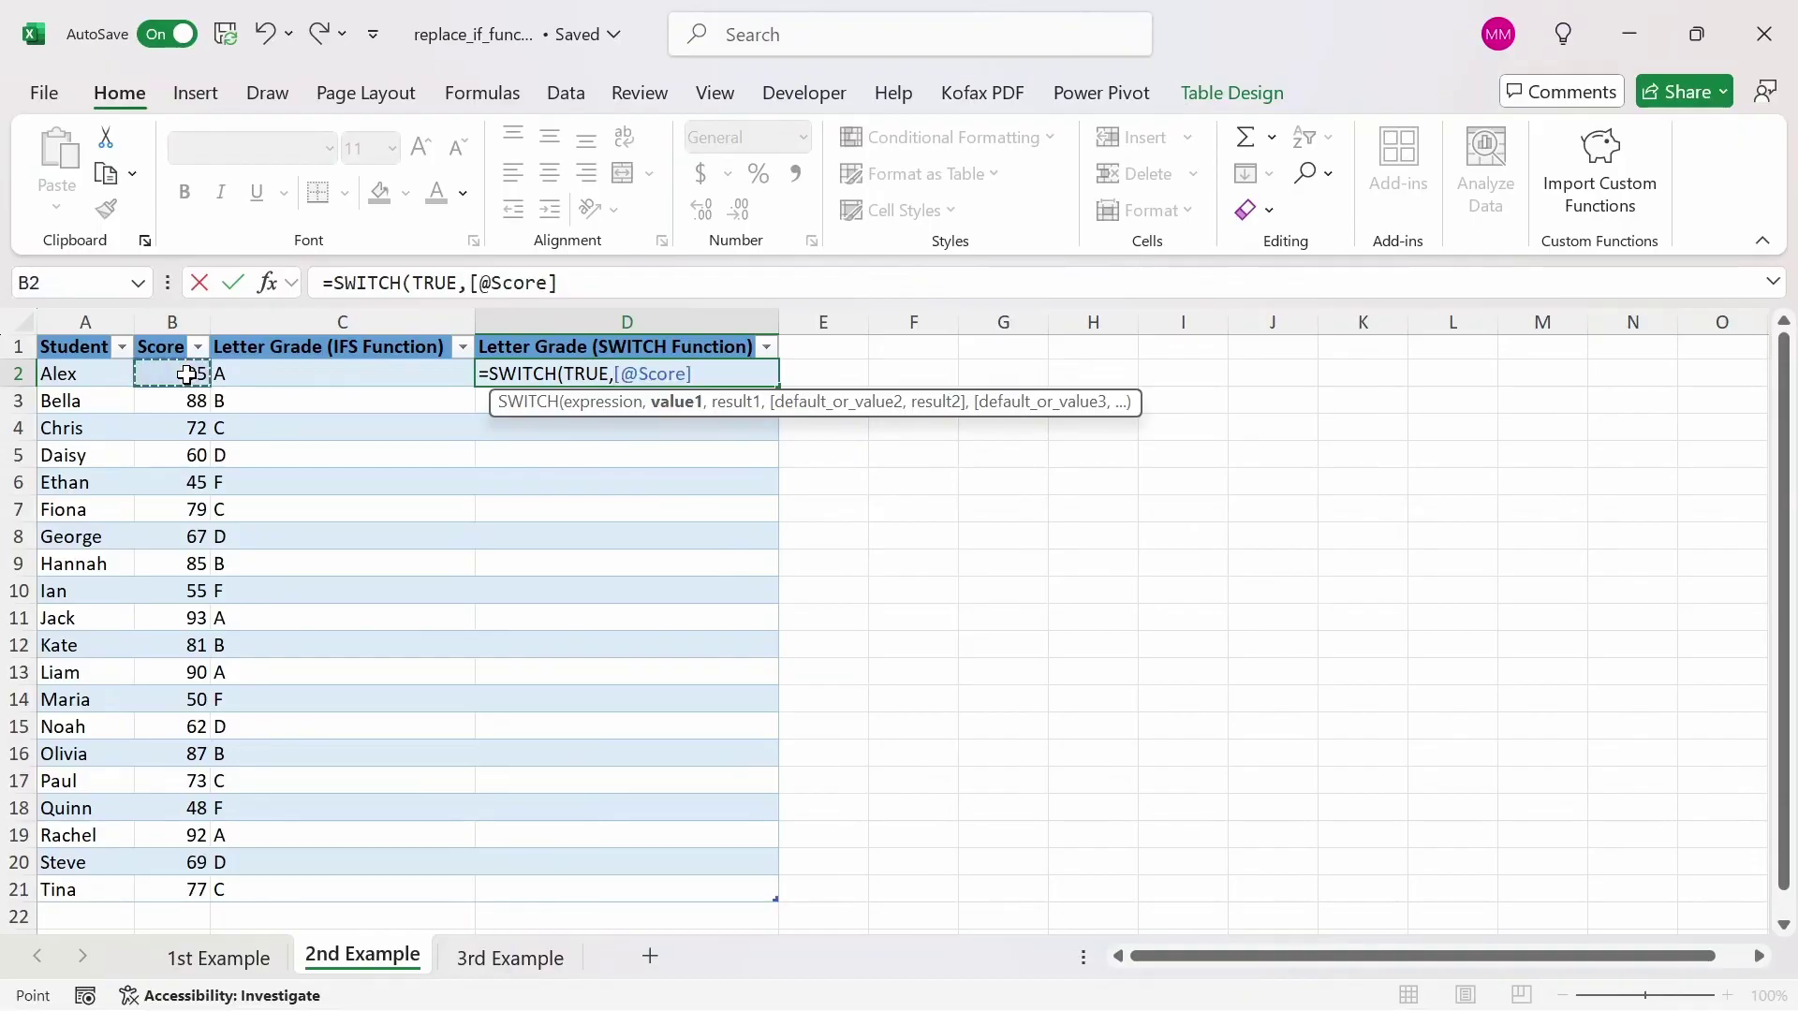
type(">=90,")
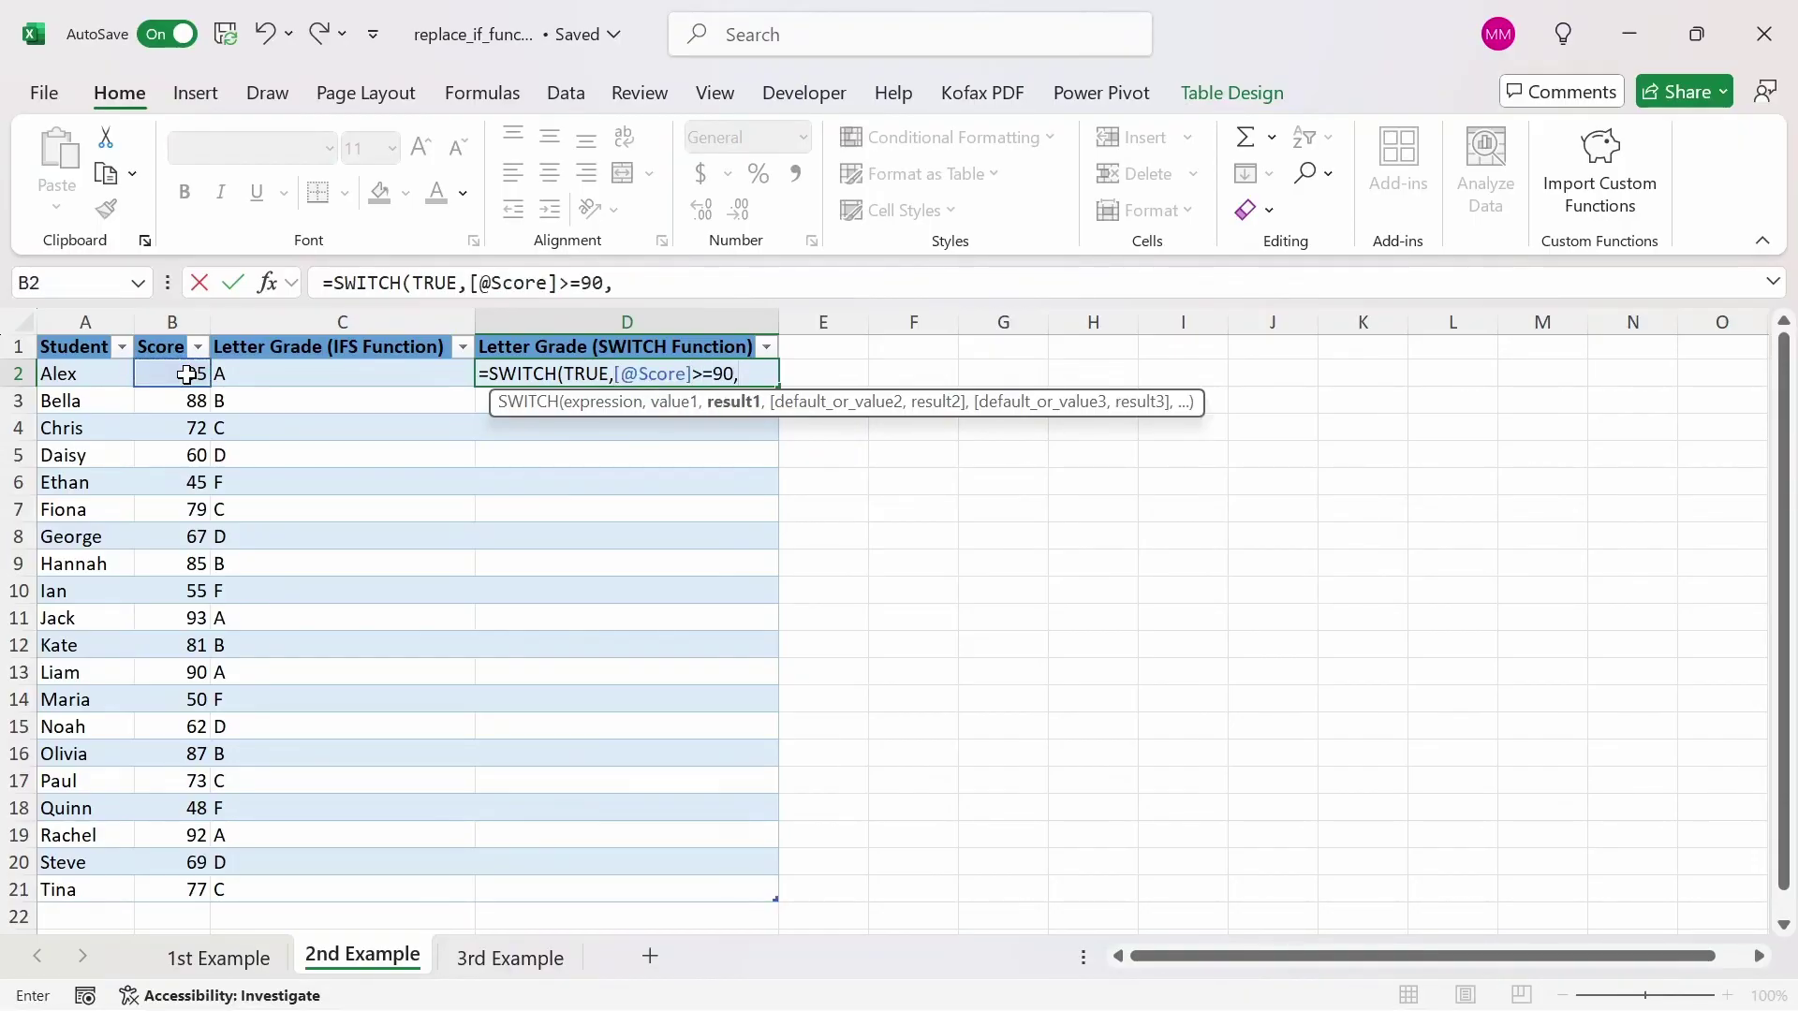
type("\"A\",")
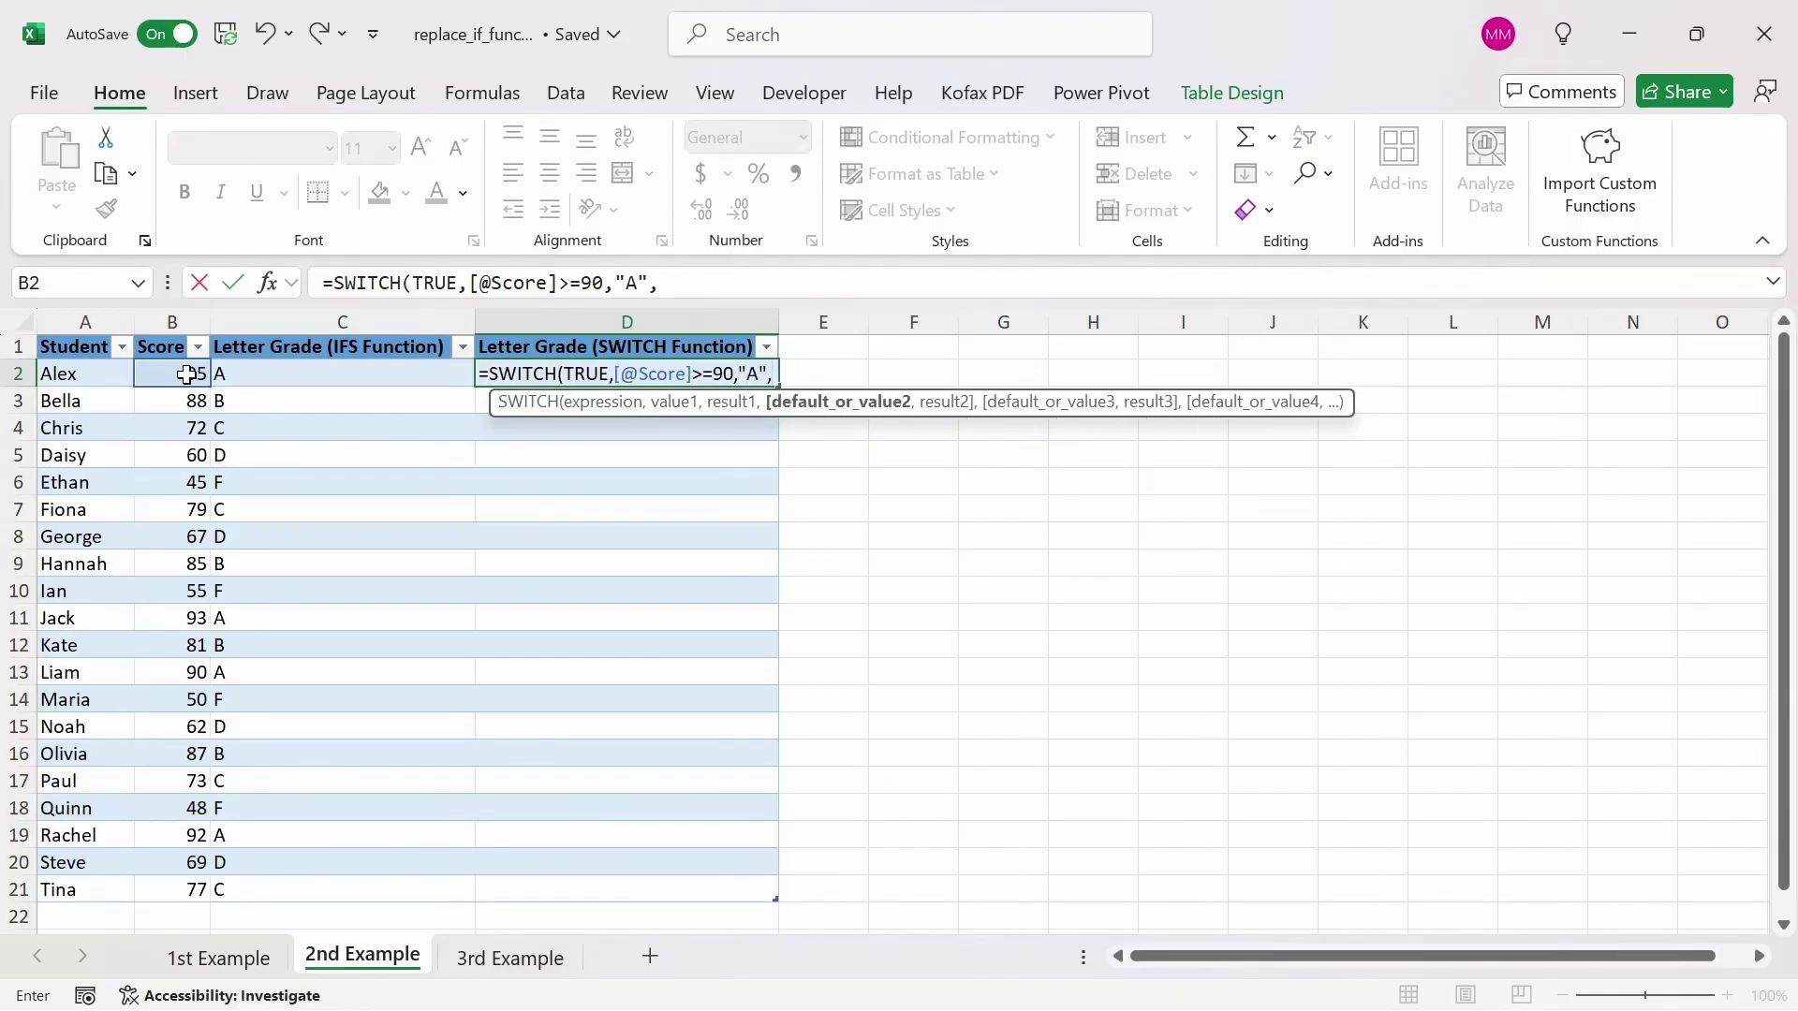
left_click(188, 374)
type(">")
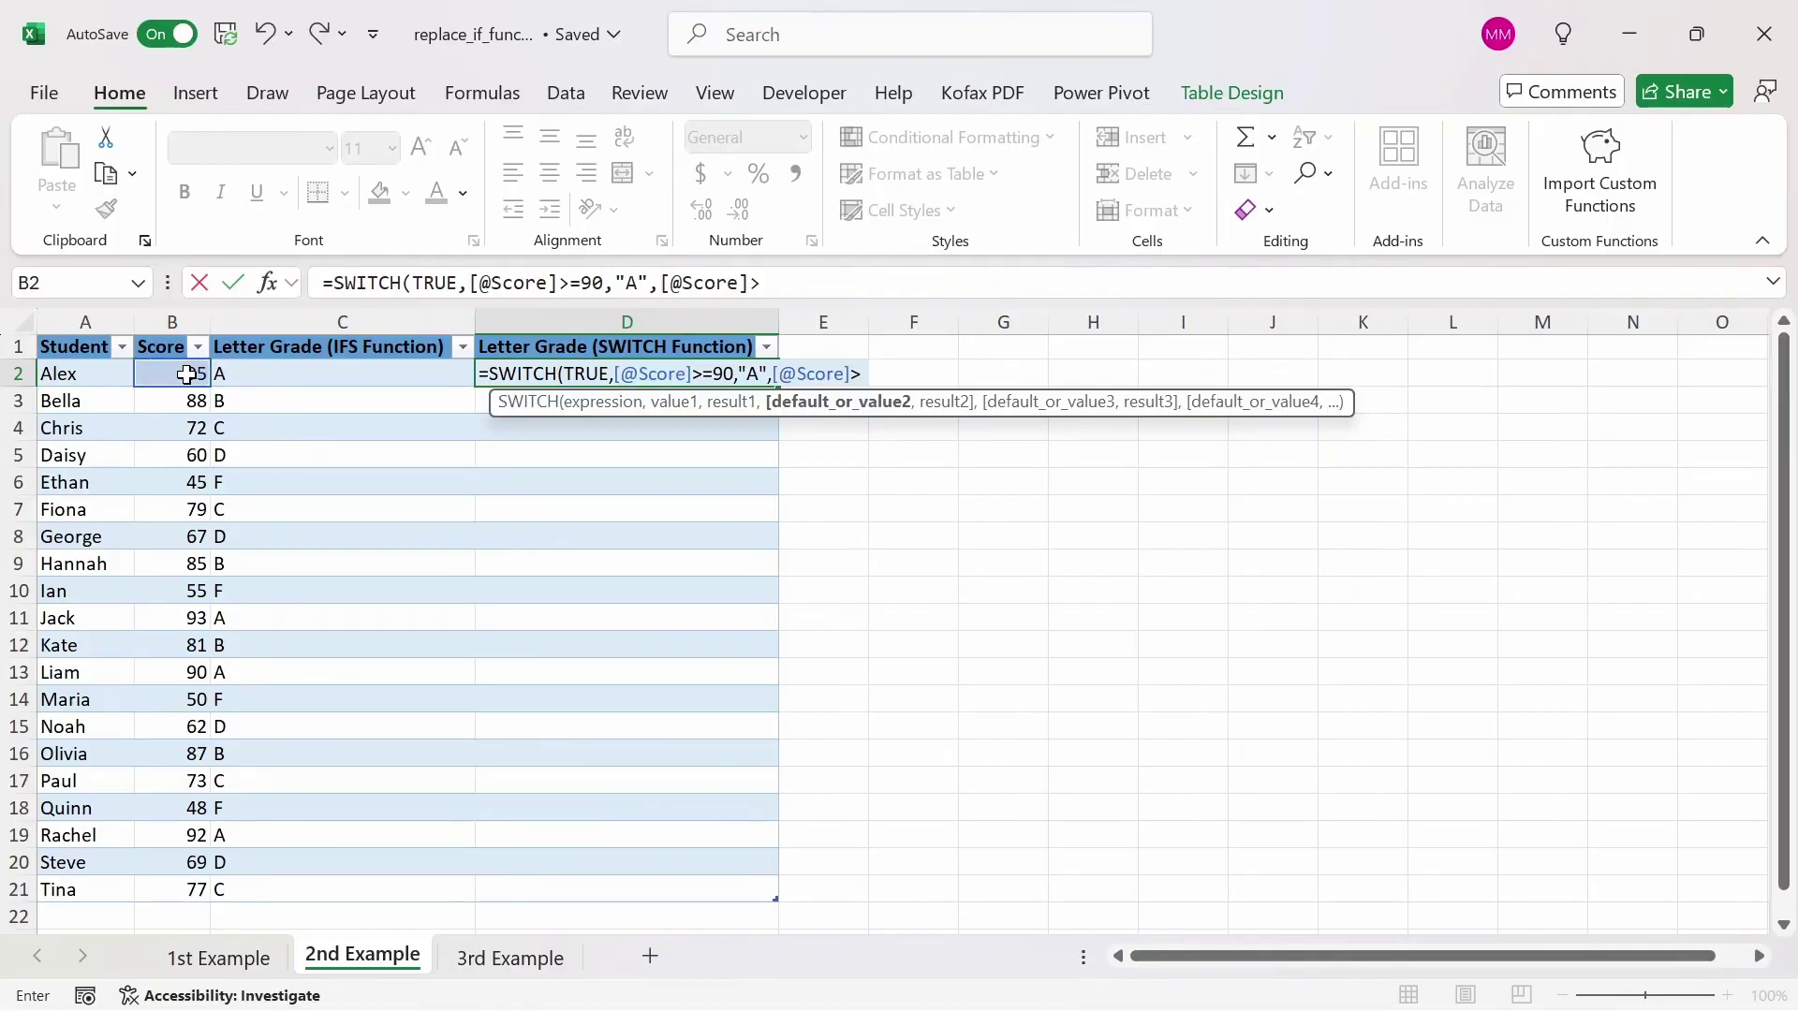
type("=80,")
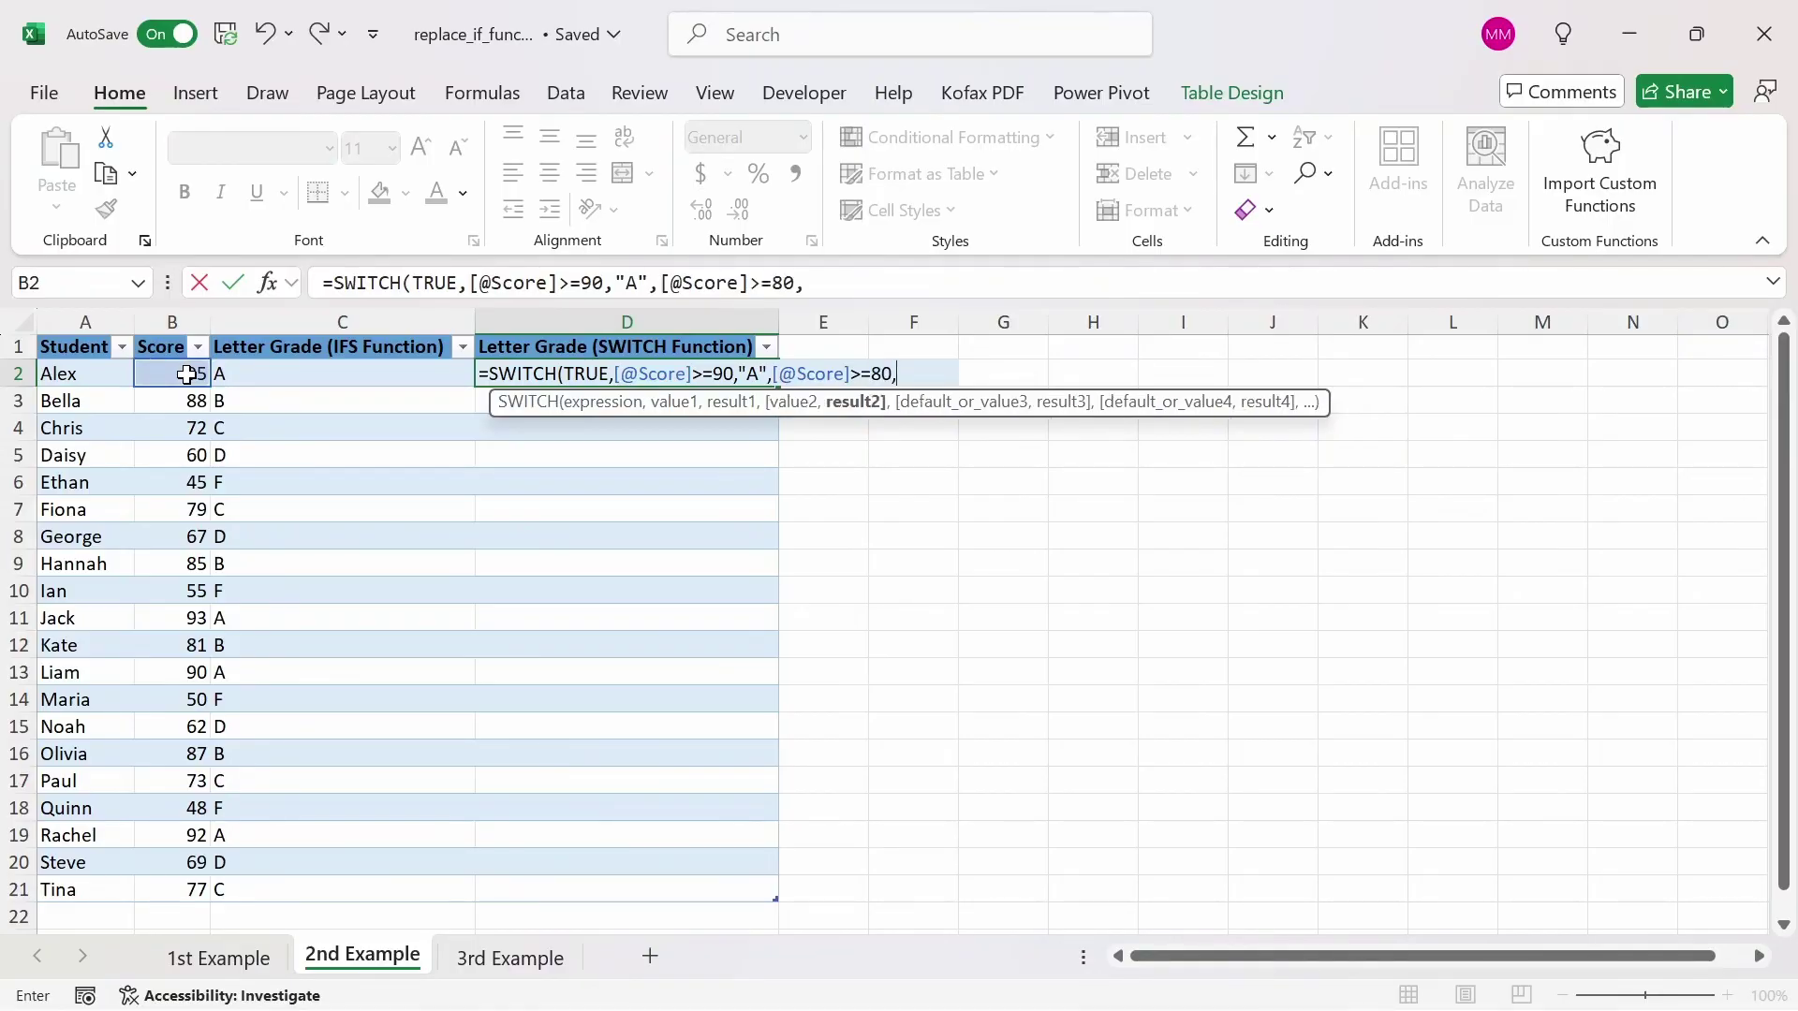
type("\"B\",")
left_click(186, 375)
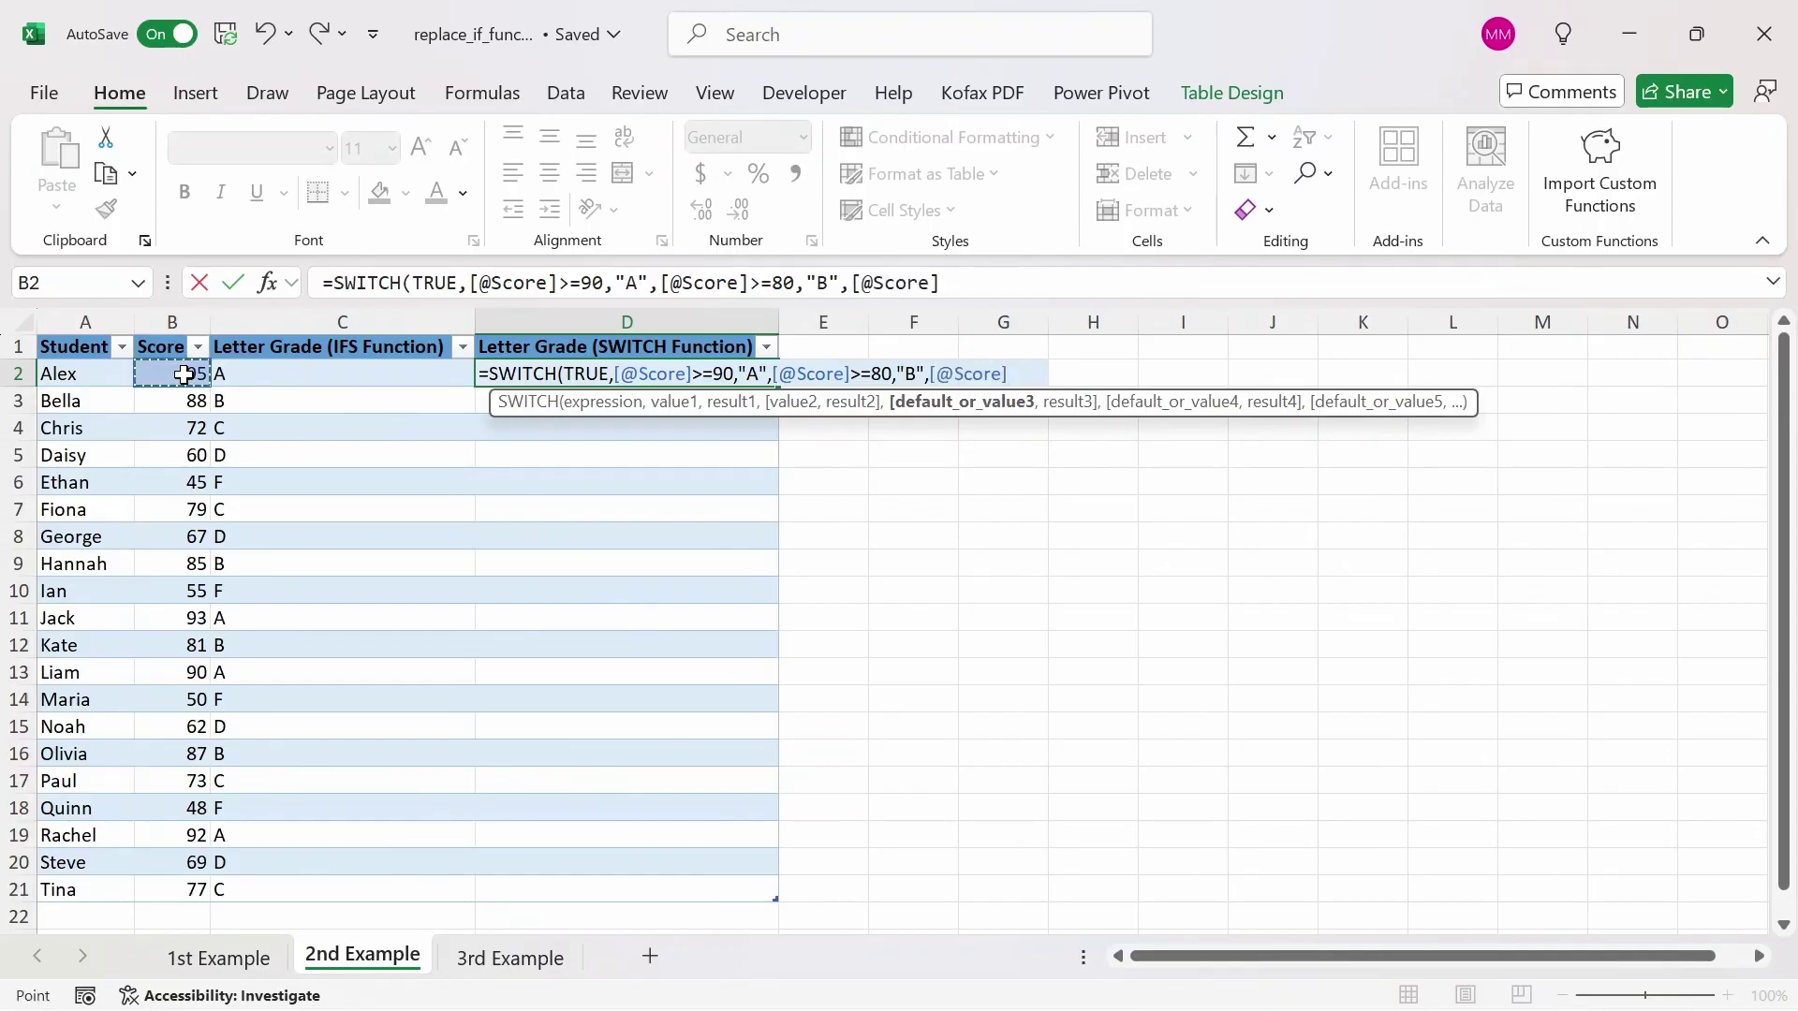
type(">=70,")
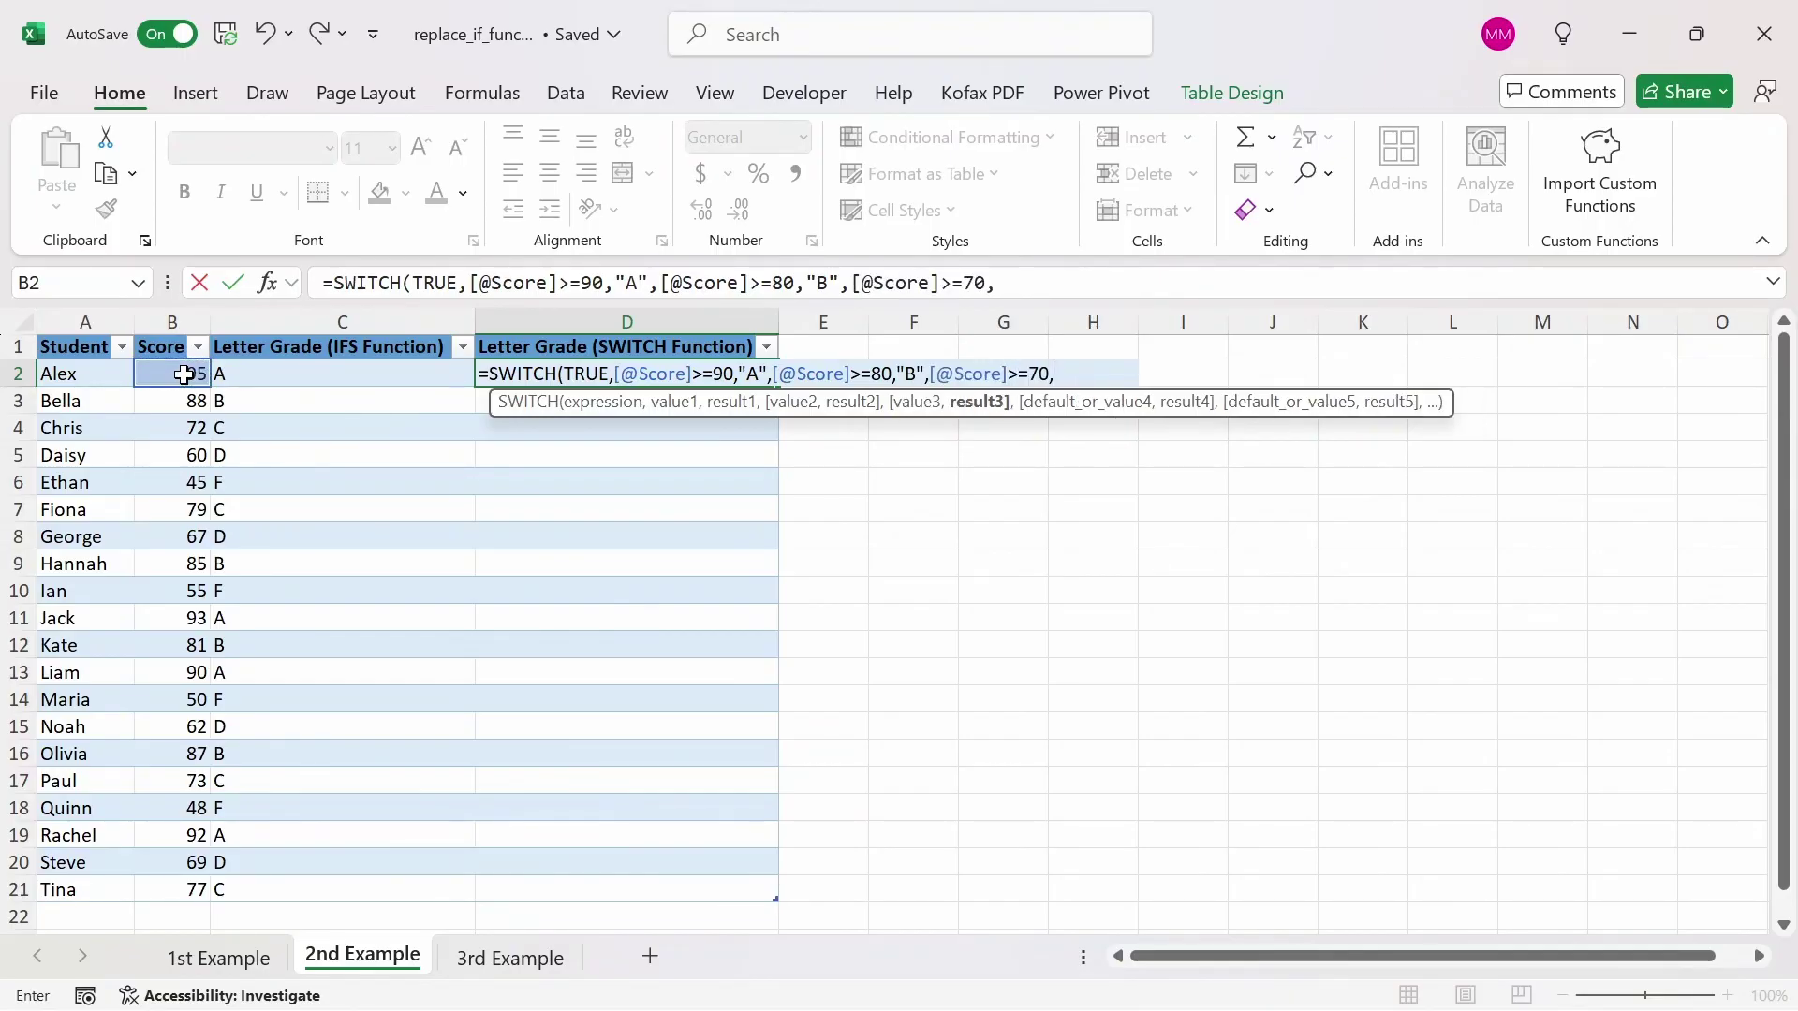
type("\"C\",")
left_click(185, 375)
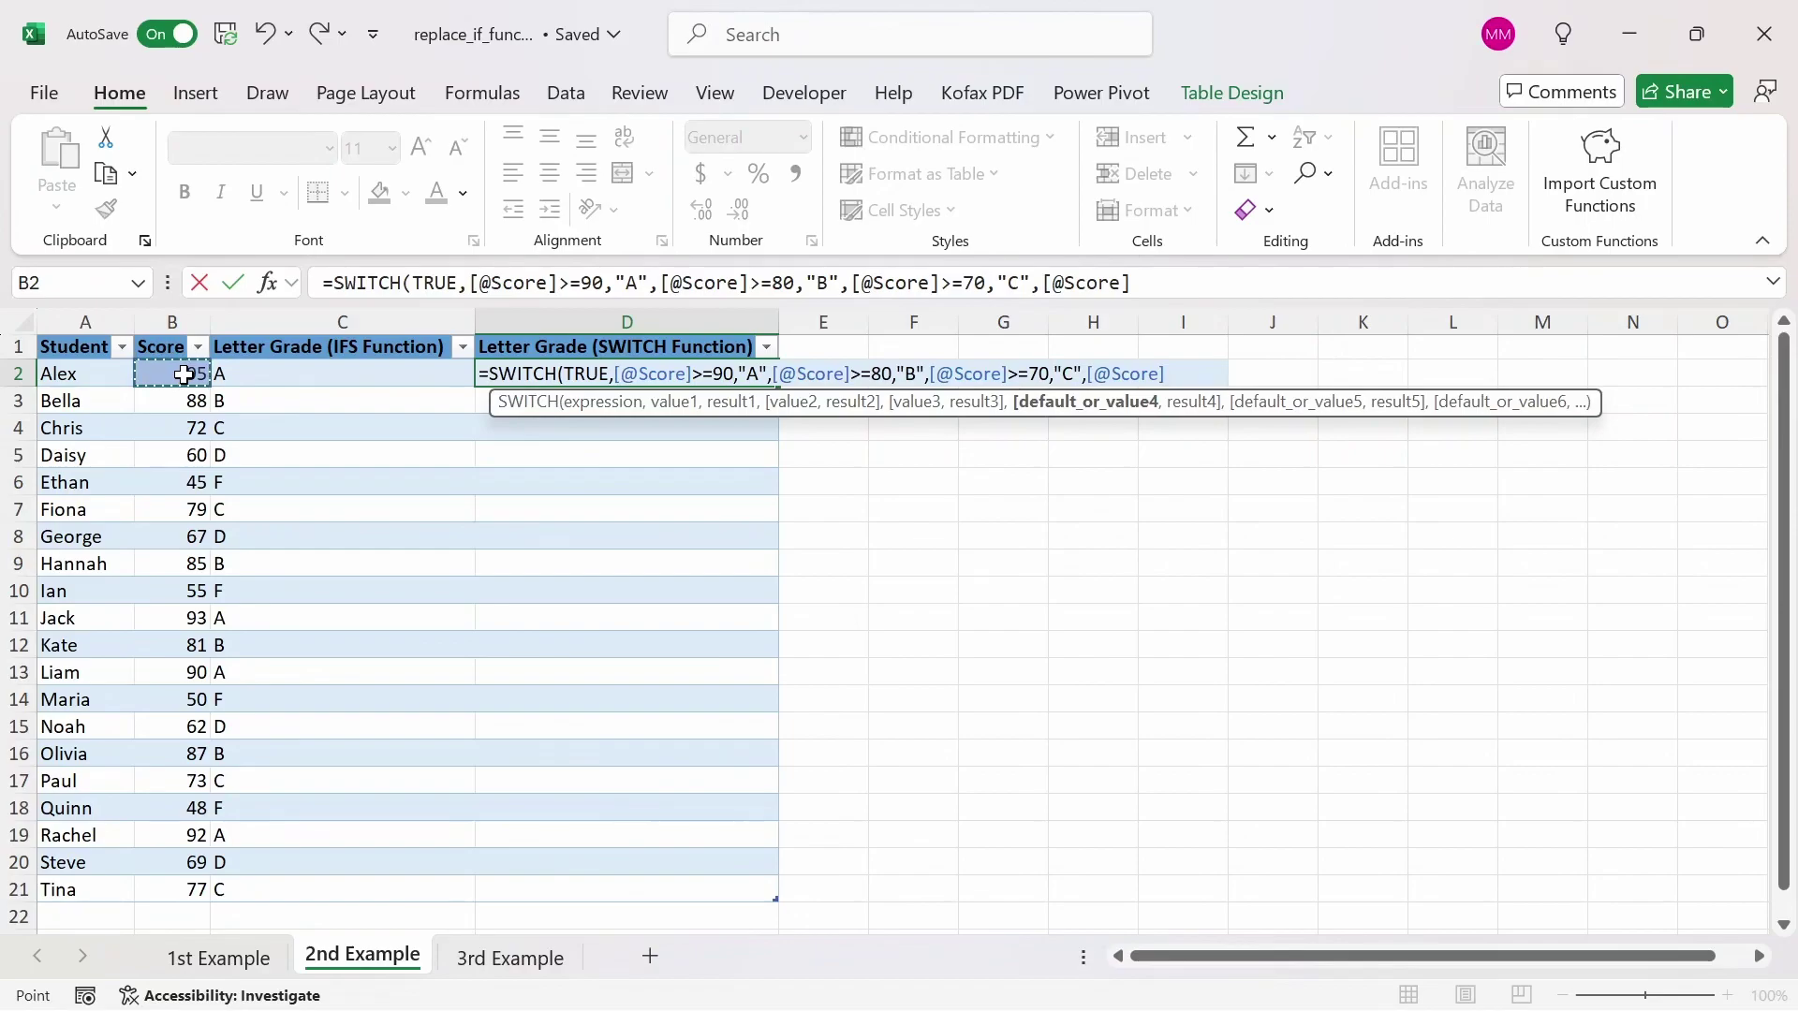
type(">=60")
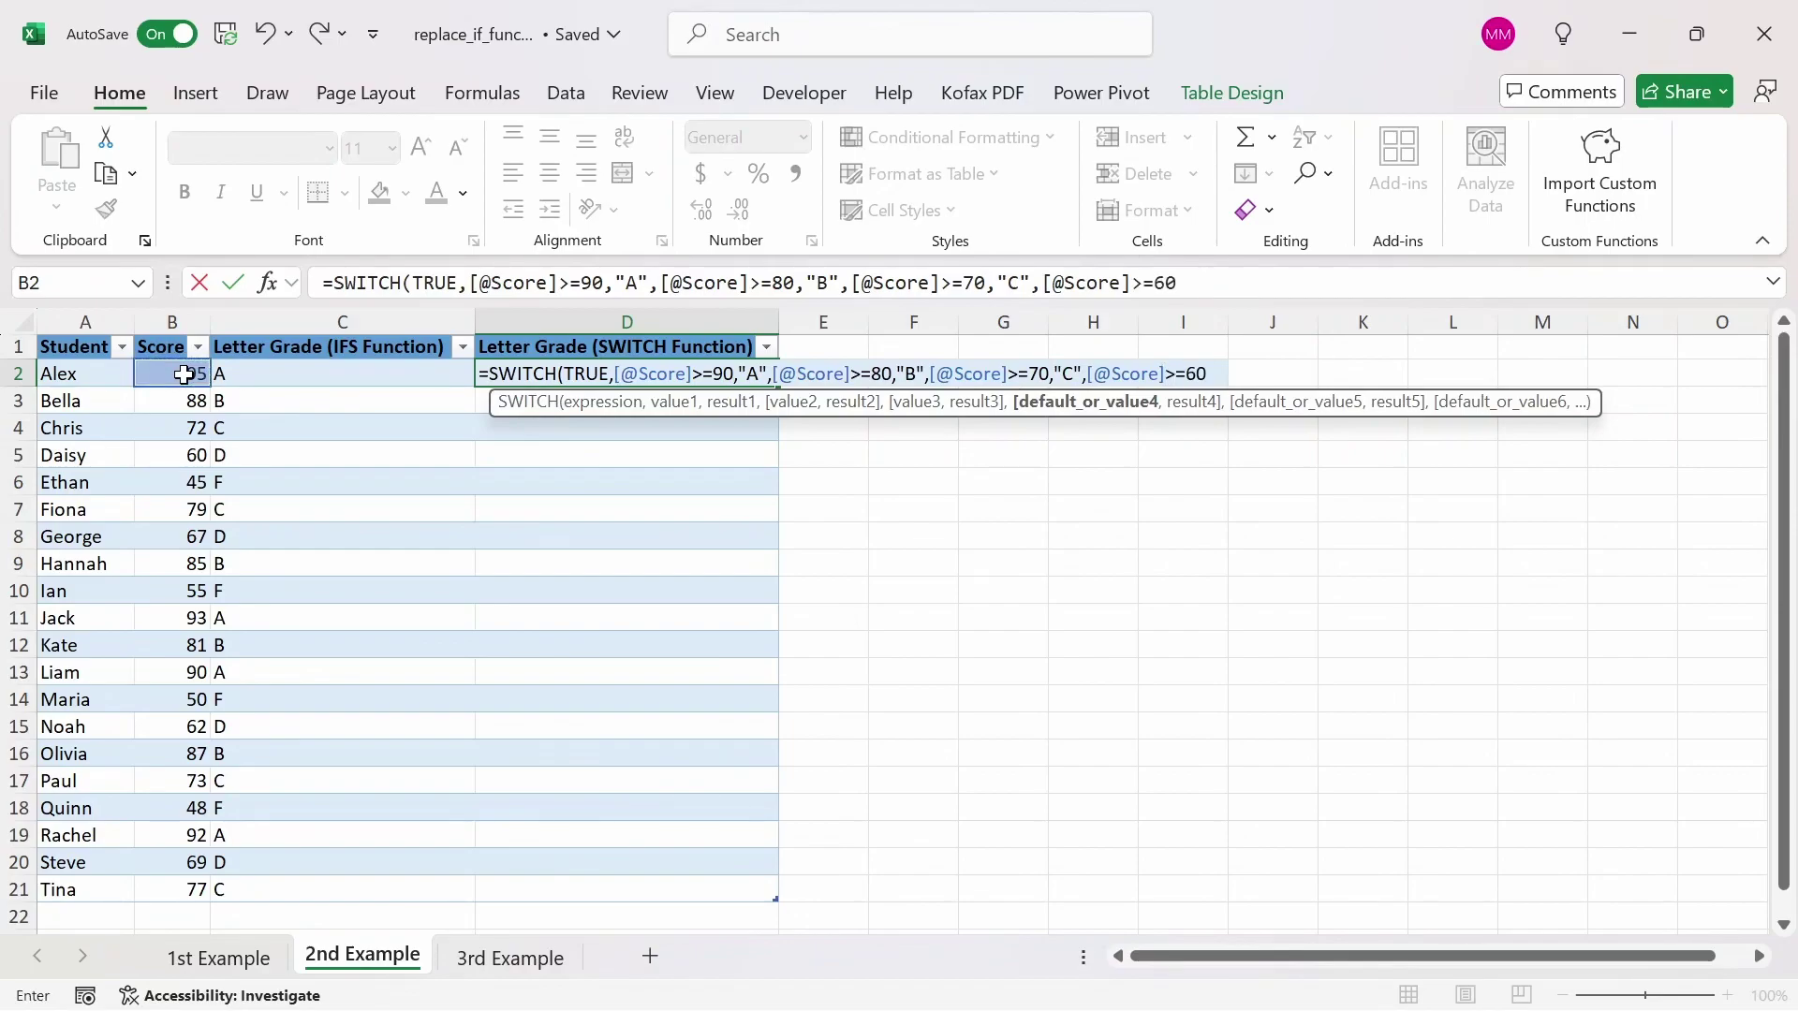
type(",\"D\"")
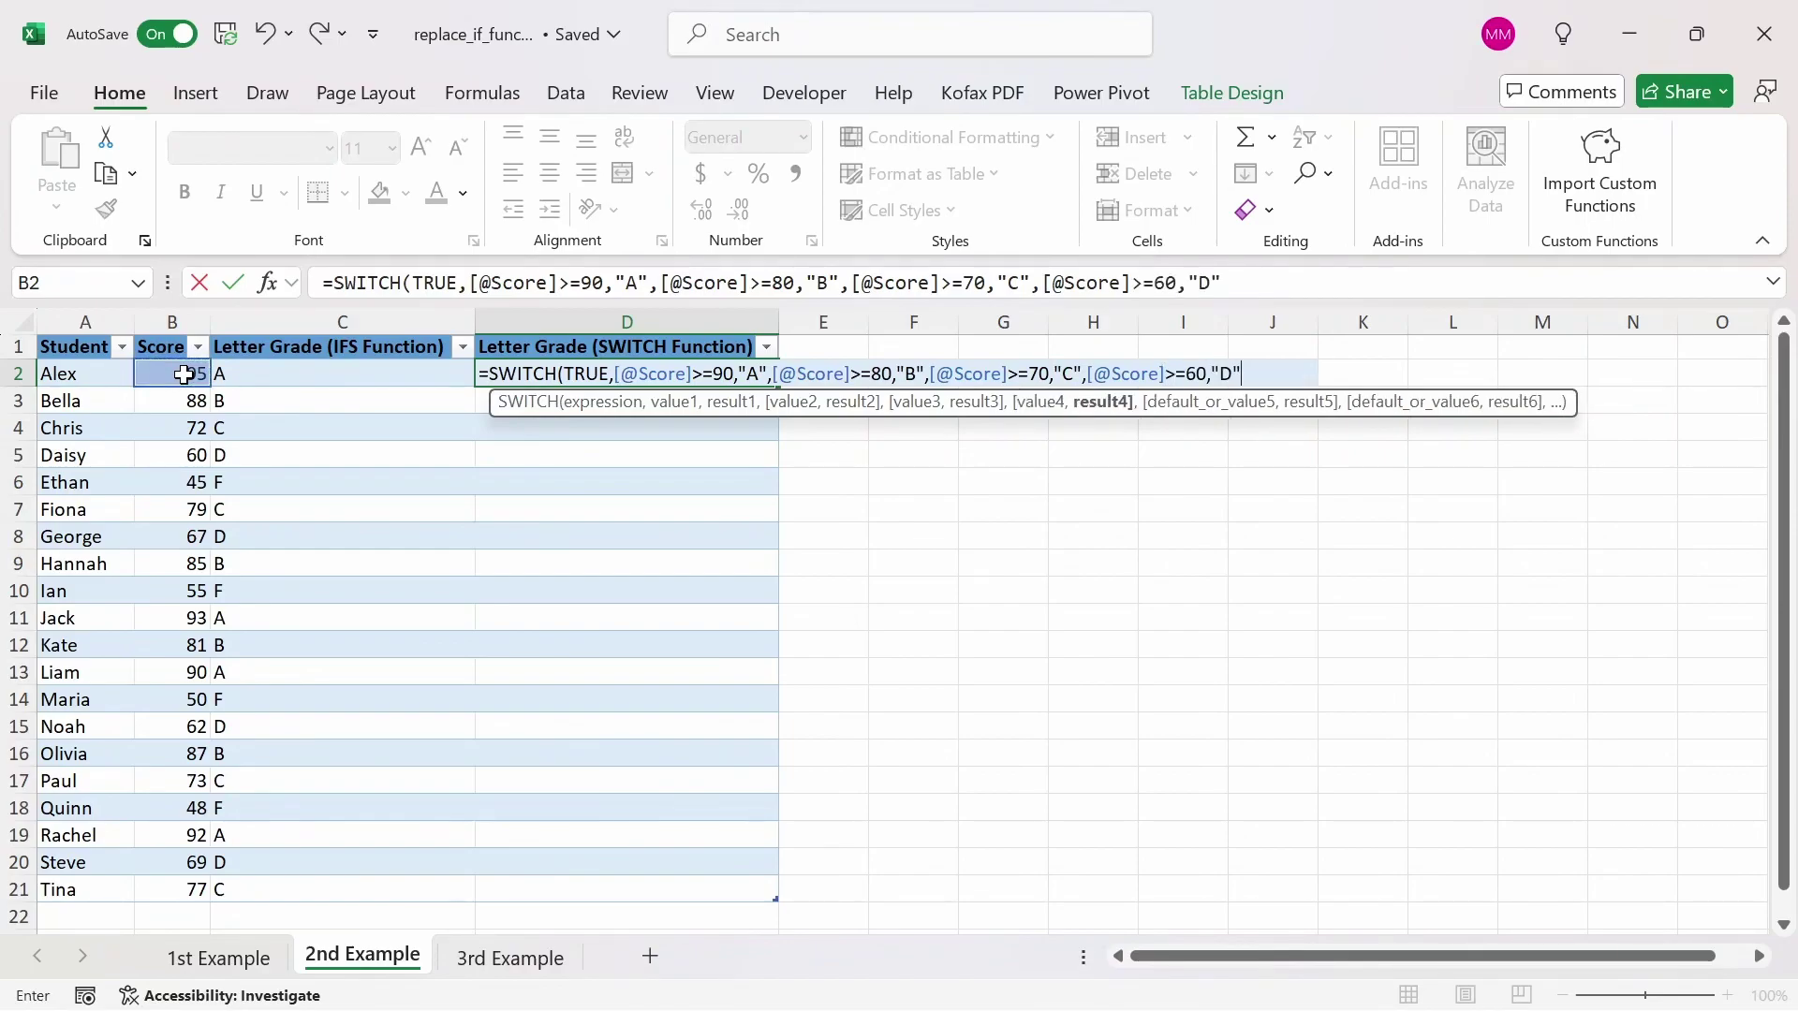
type(",")
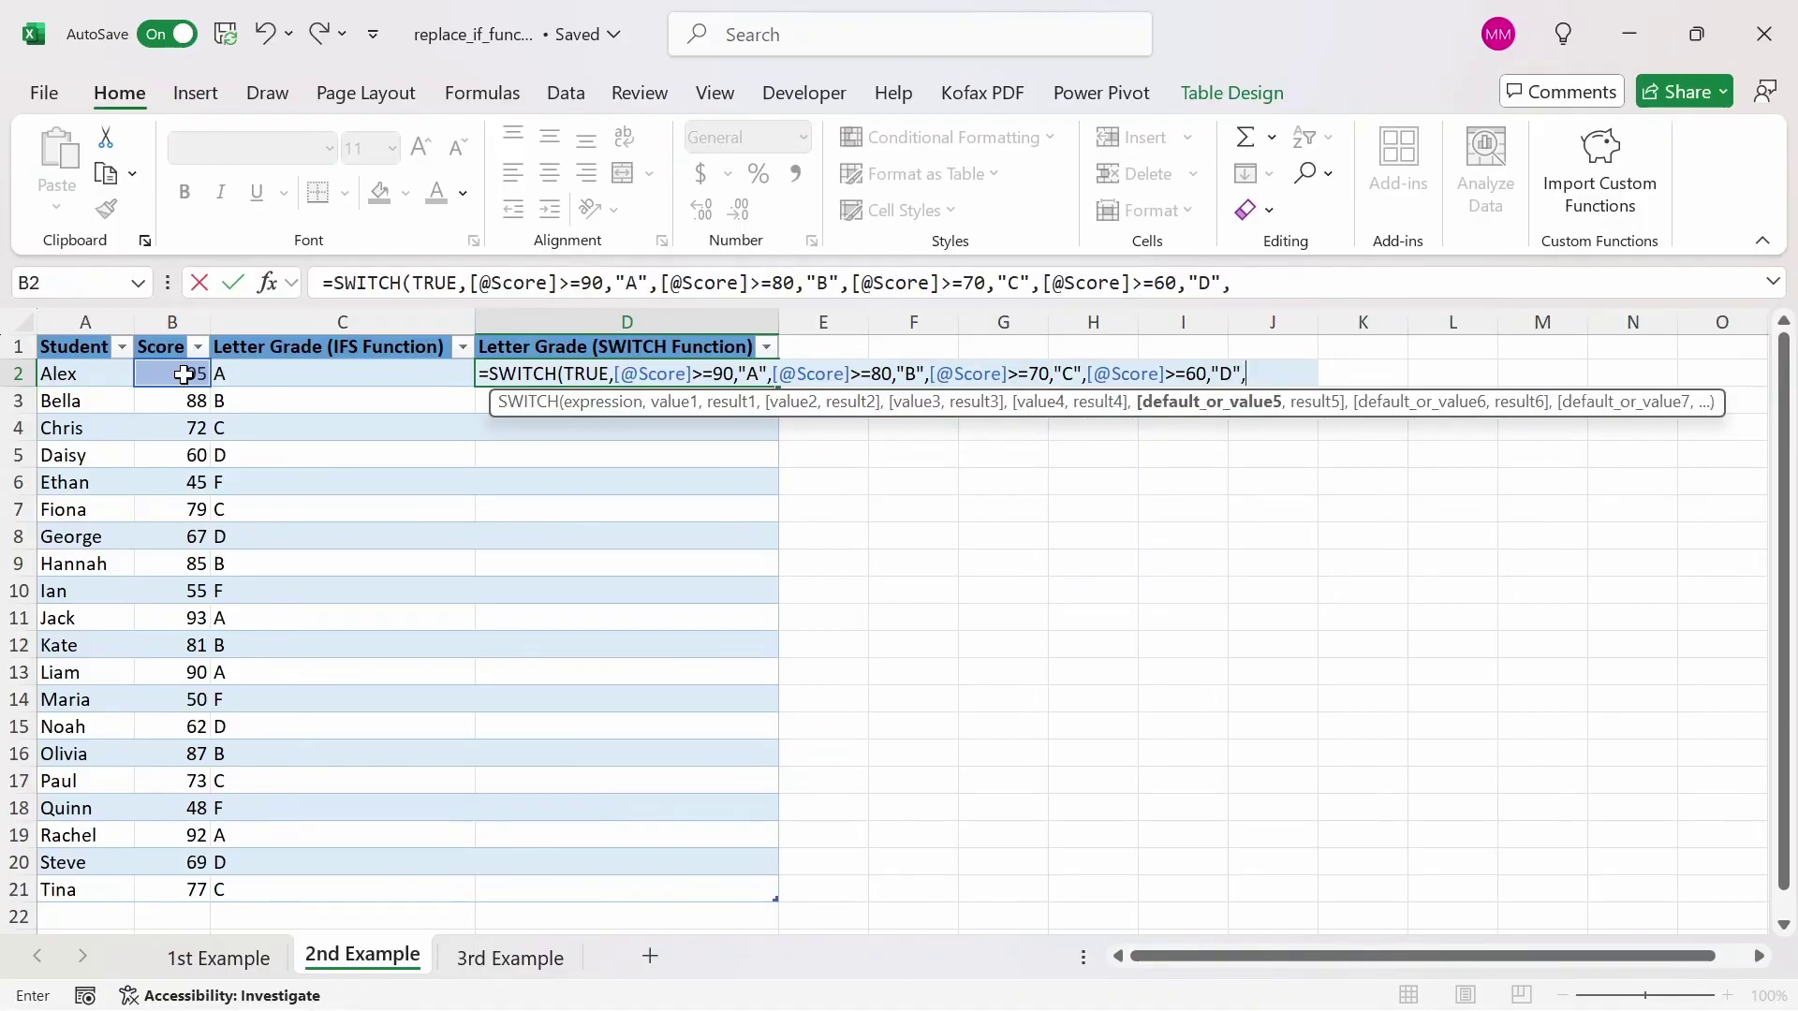
type("\"F\")")
key("ctrl+Return")
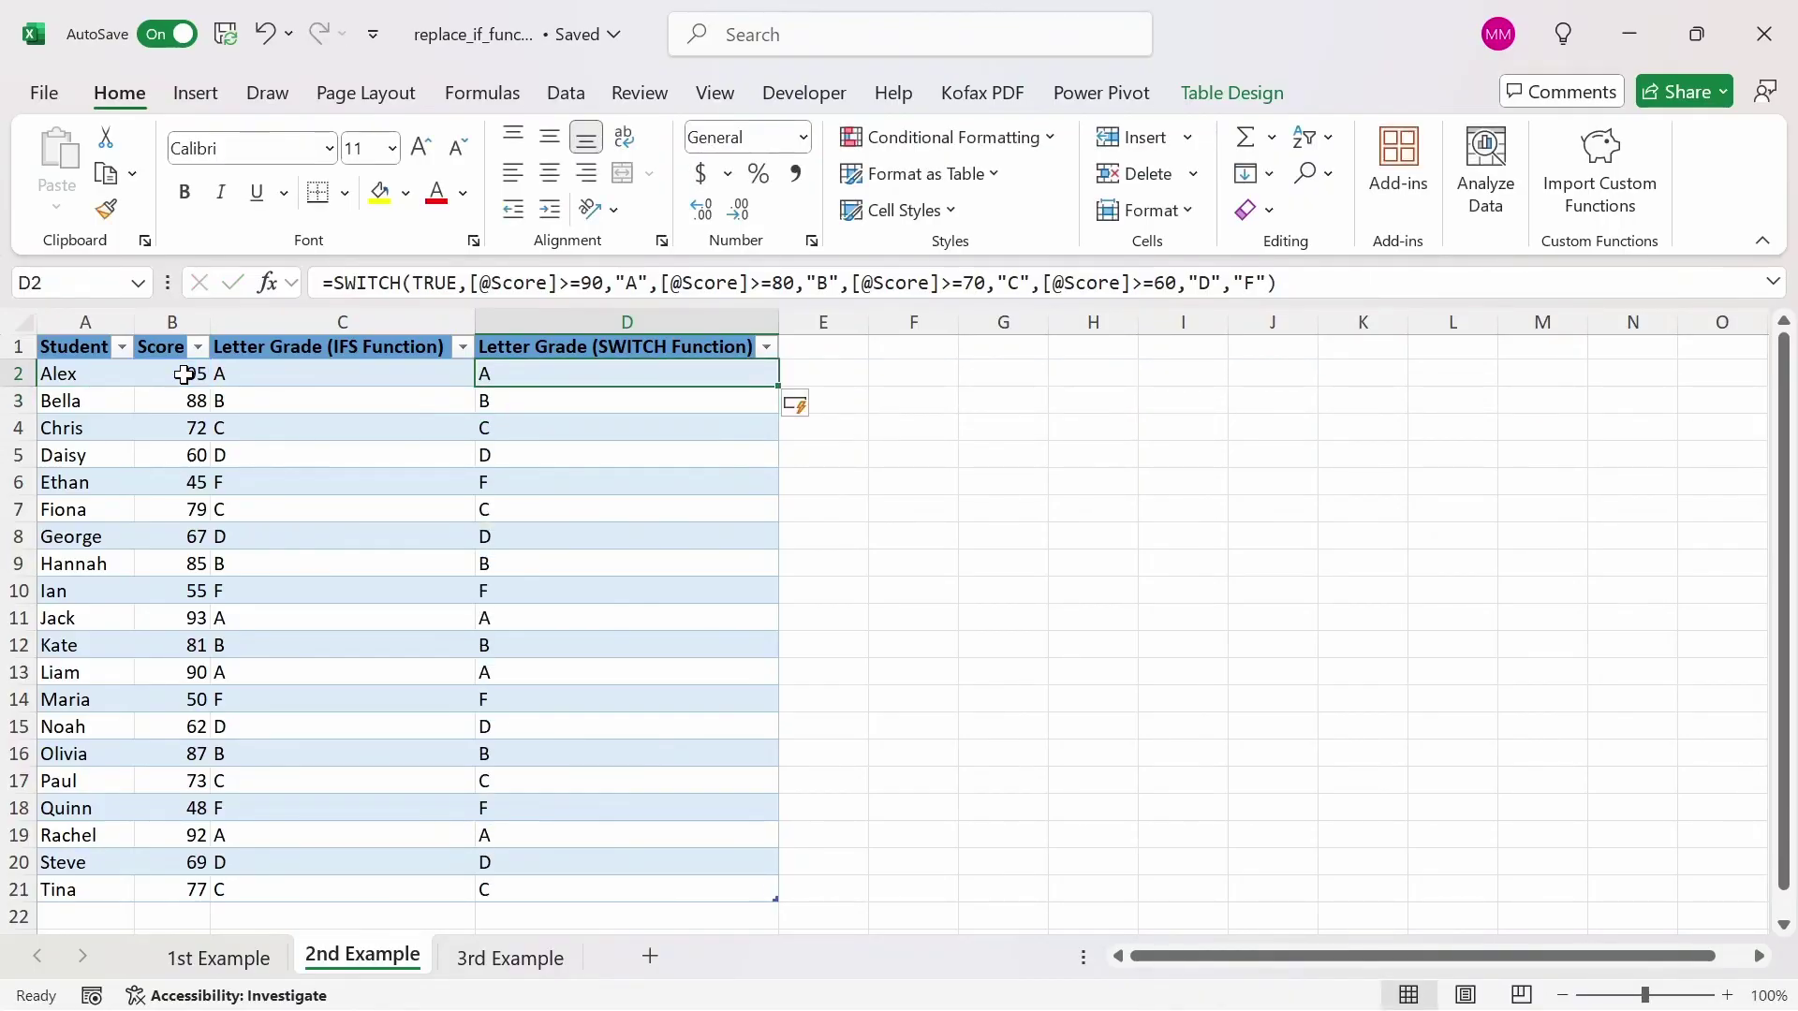
Toggle between C2's IFS and D2's SWITCH grade formulas to compare them.
key("Left")
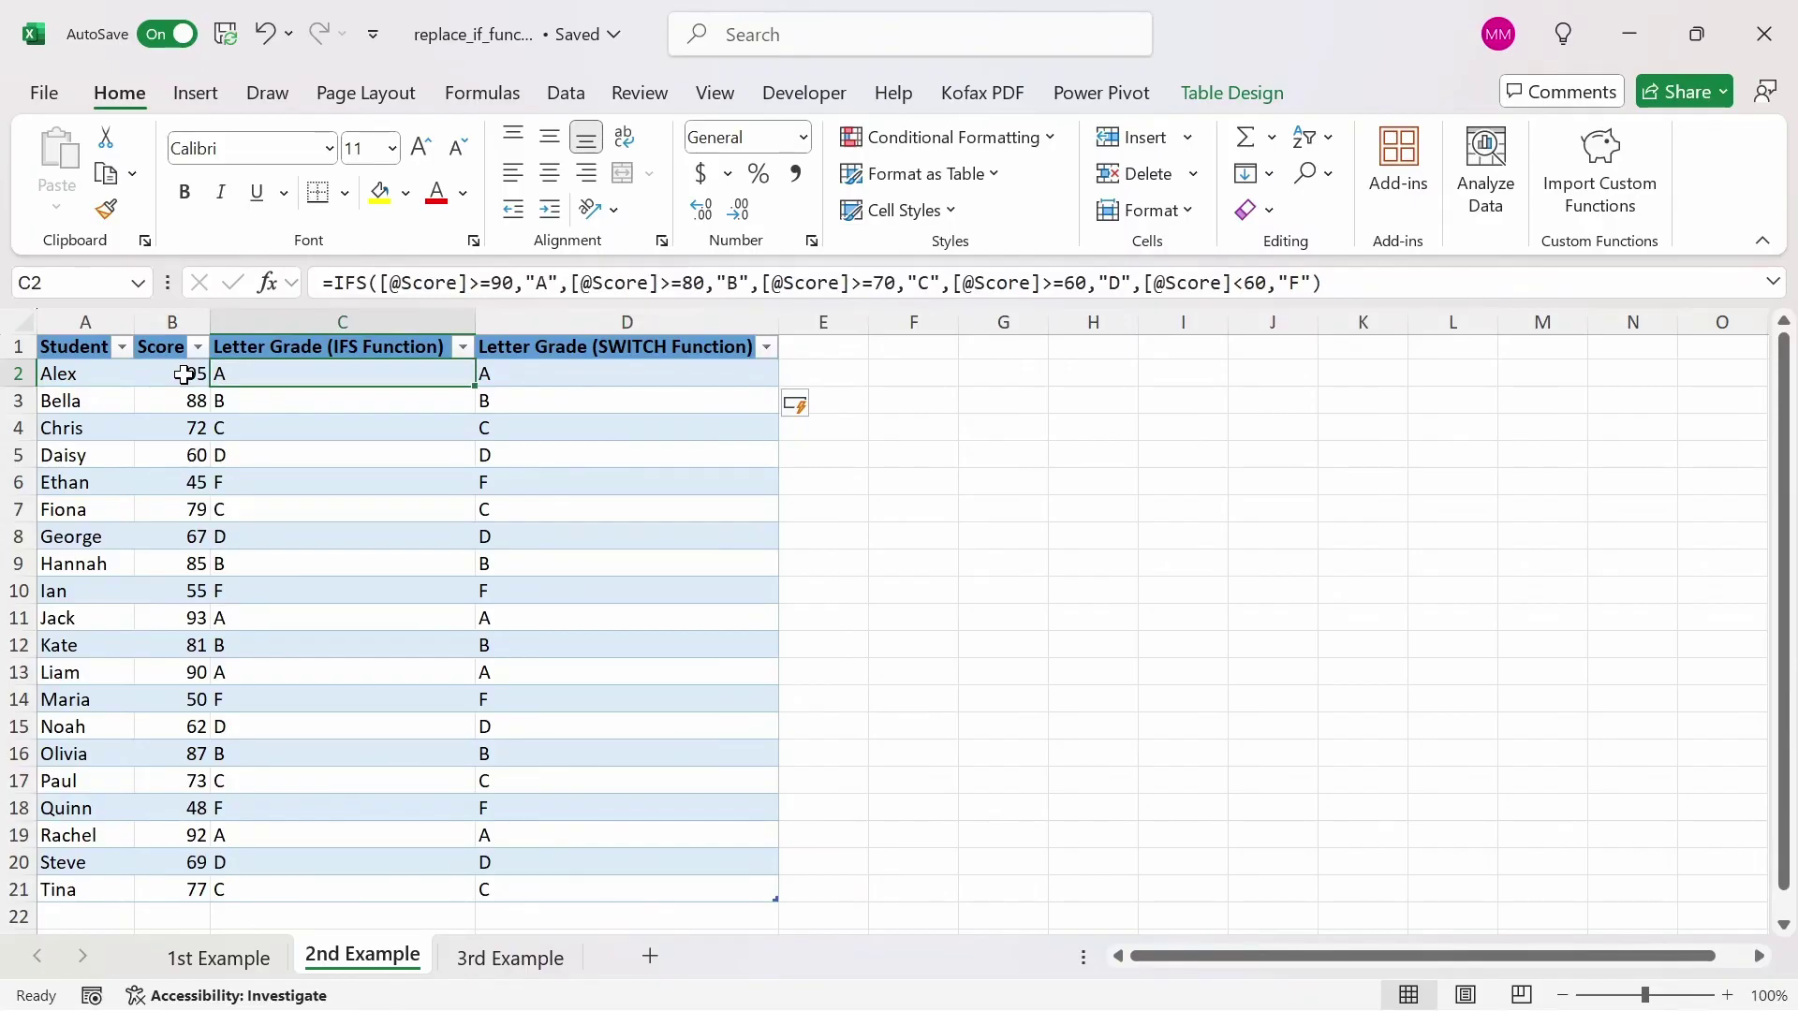
key("Right")
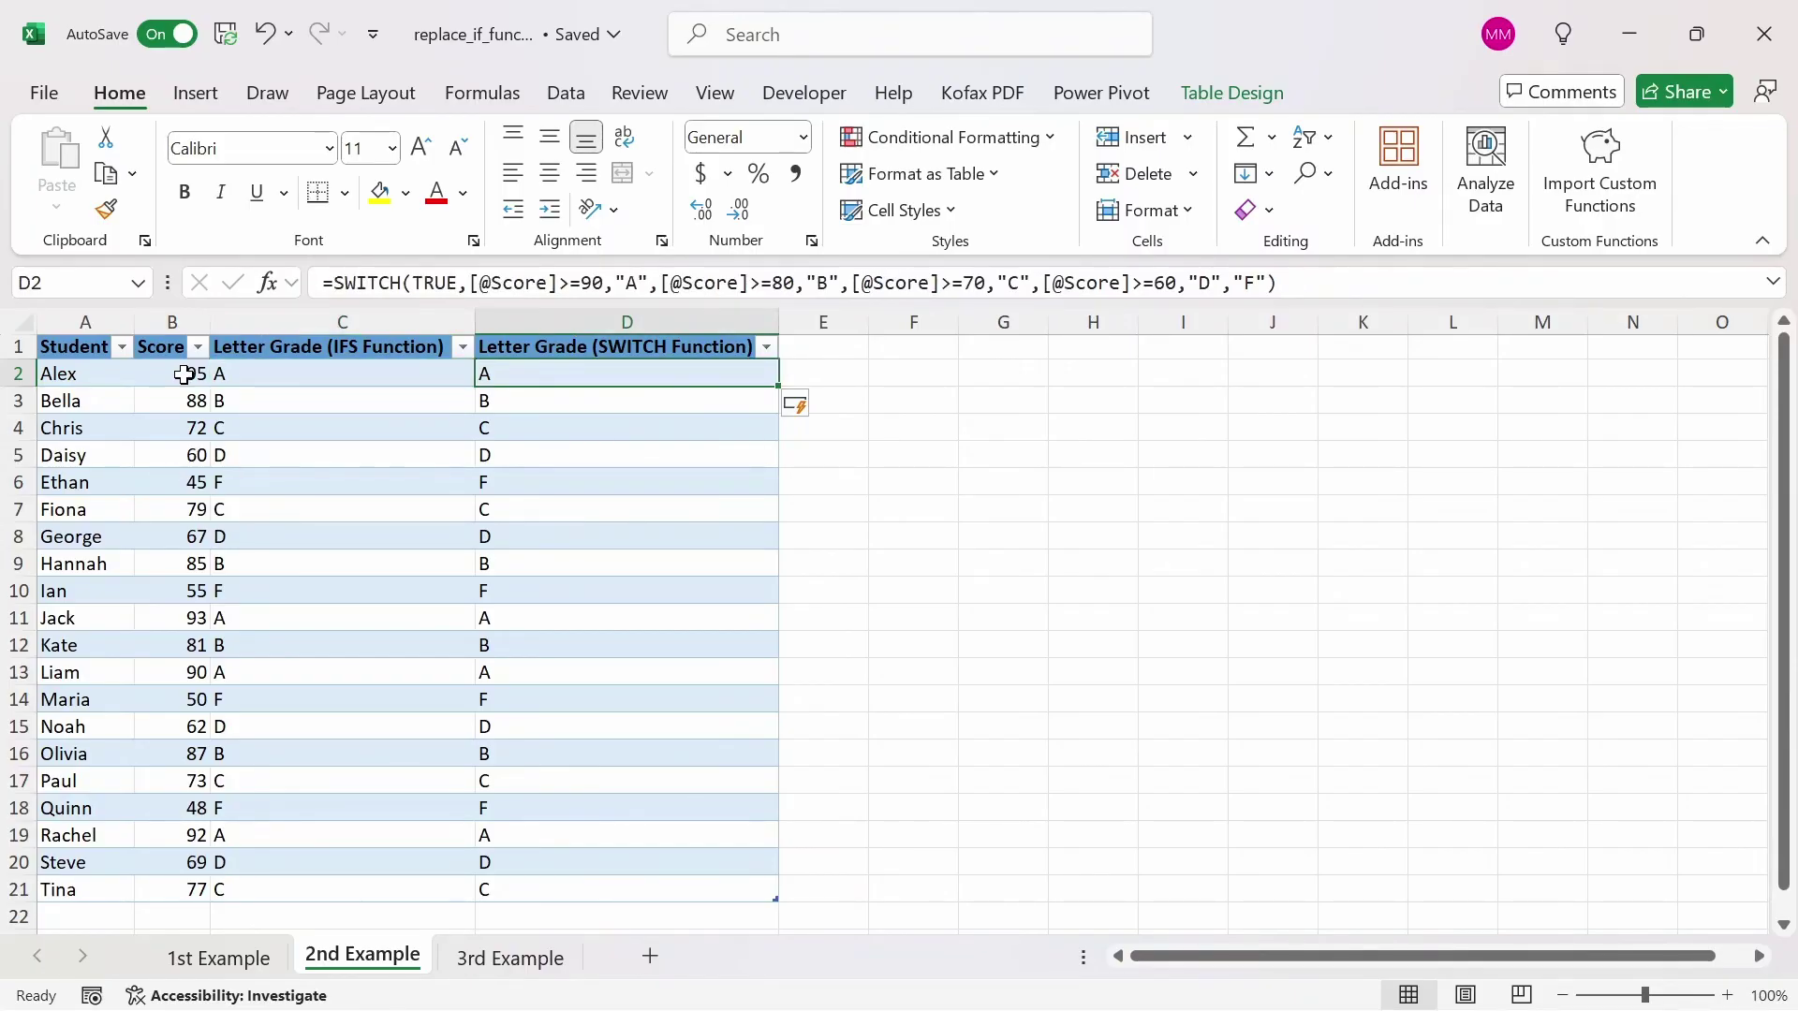
key("Left")
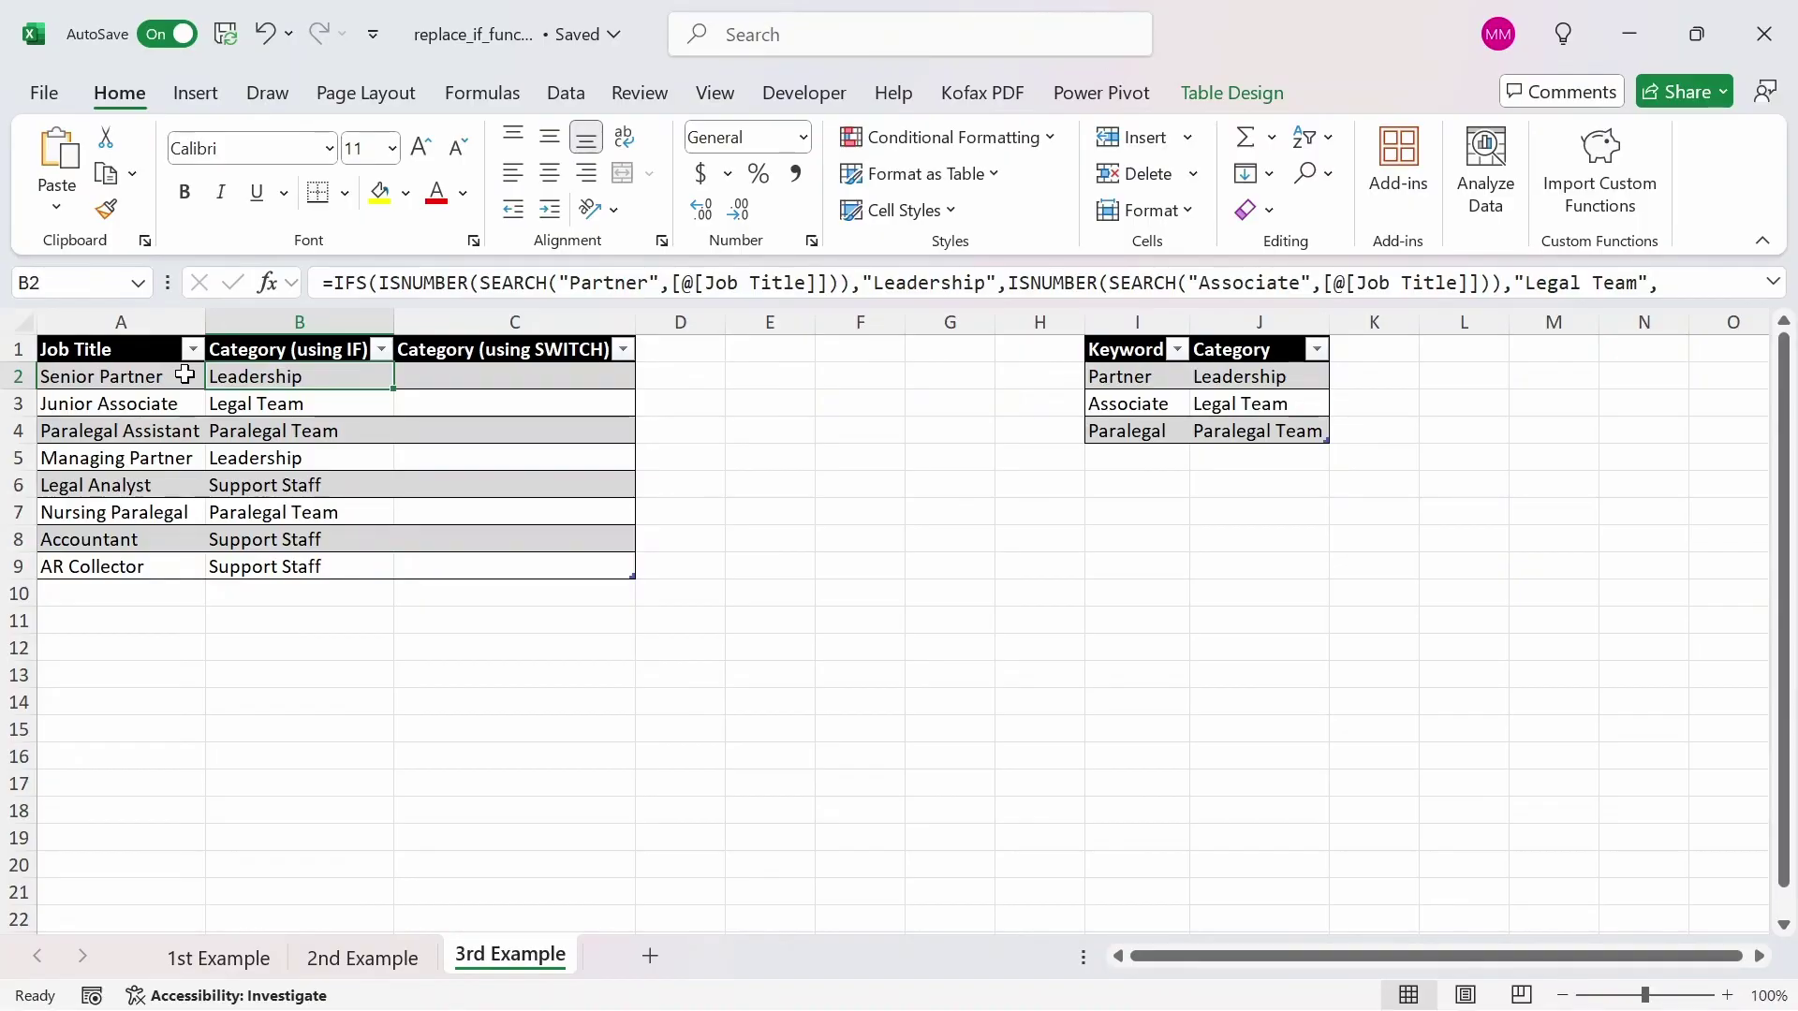
In C2, type =SWITCH(TRUE,ISNUMBER(SEARCH("Partner",Job Title)),"Leadership").
left_click(1773, 282)
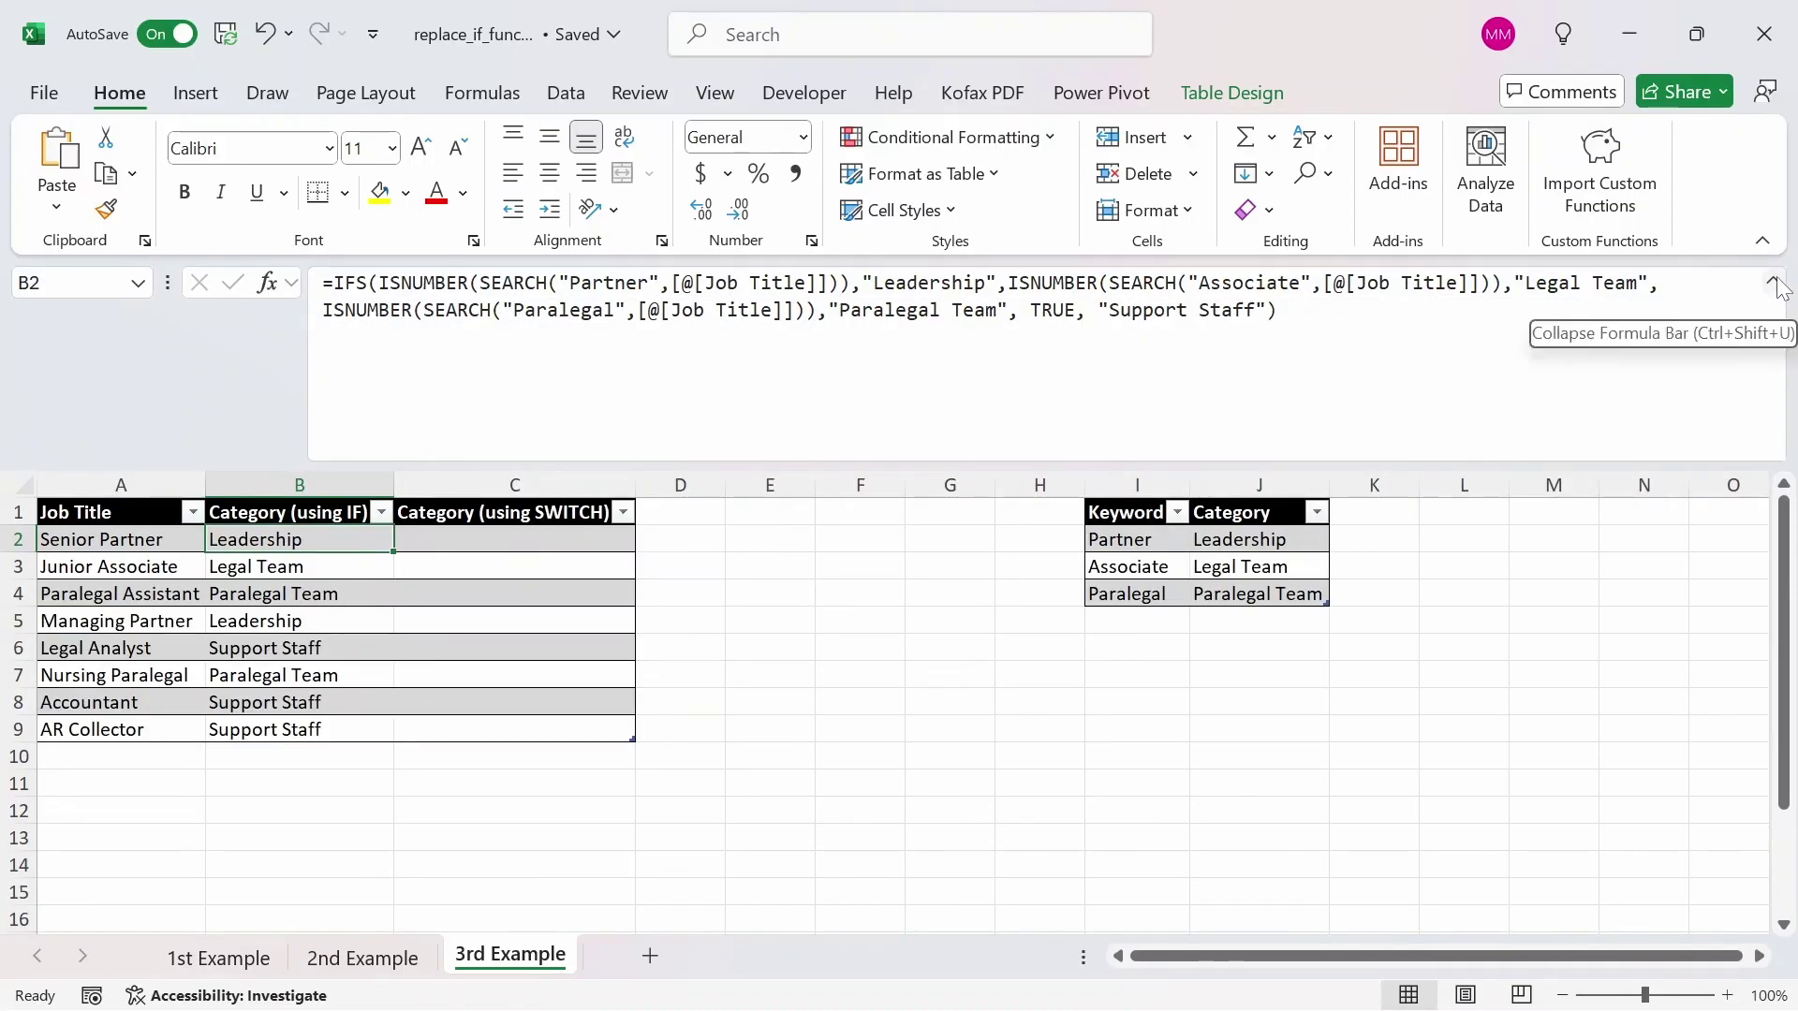
key("Right")
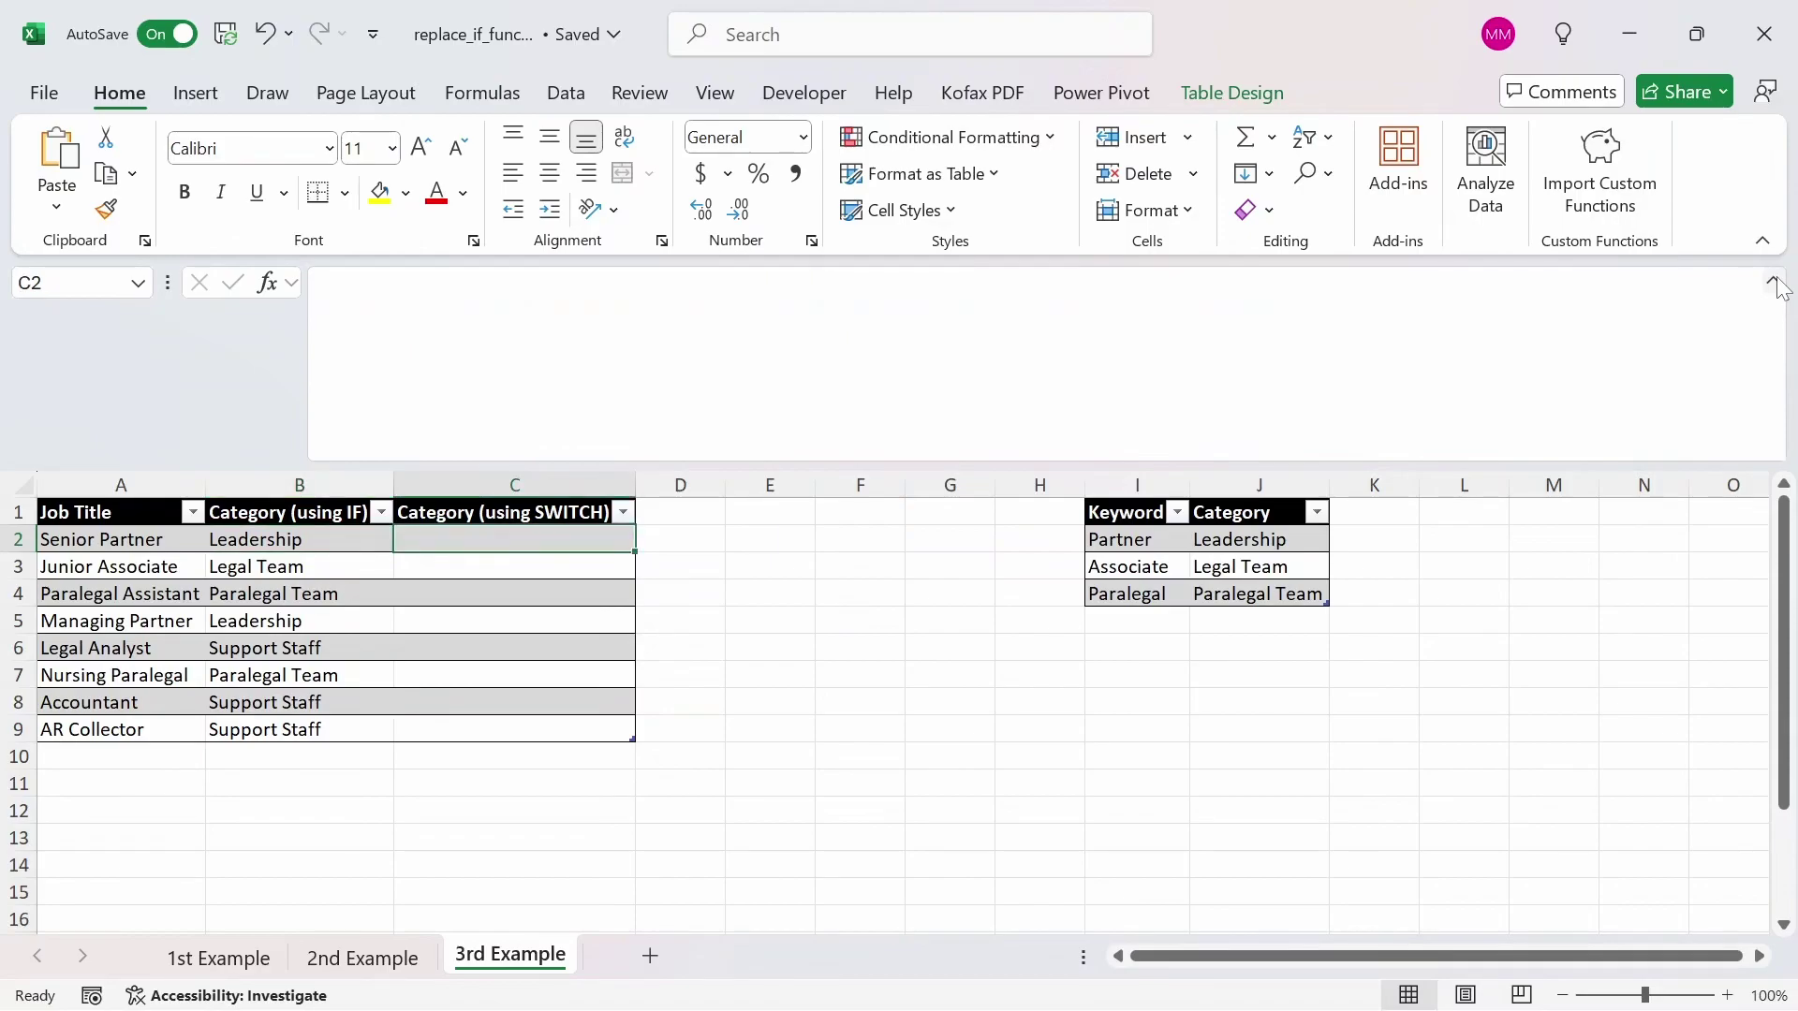
type("=swi")
key("Tab")
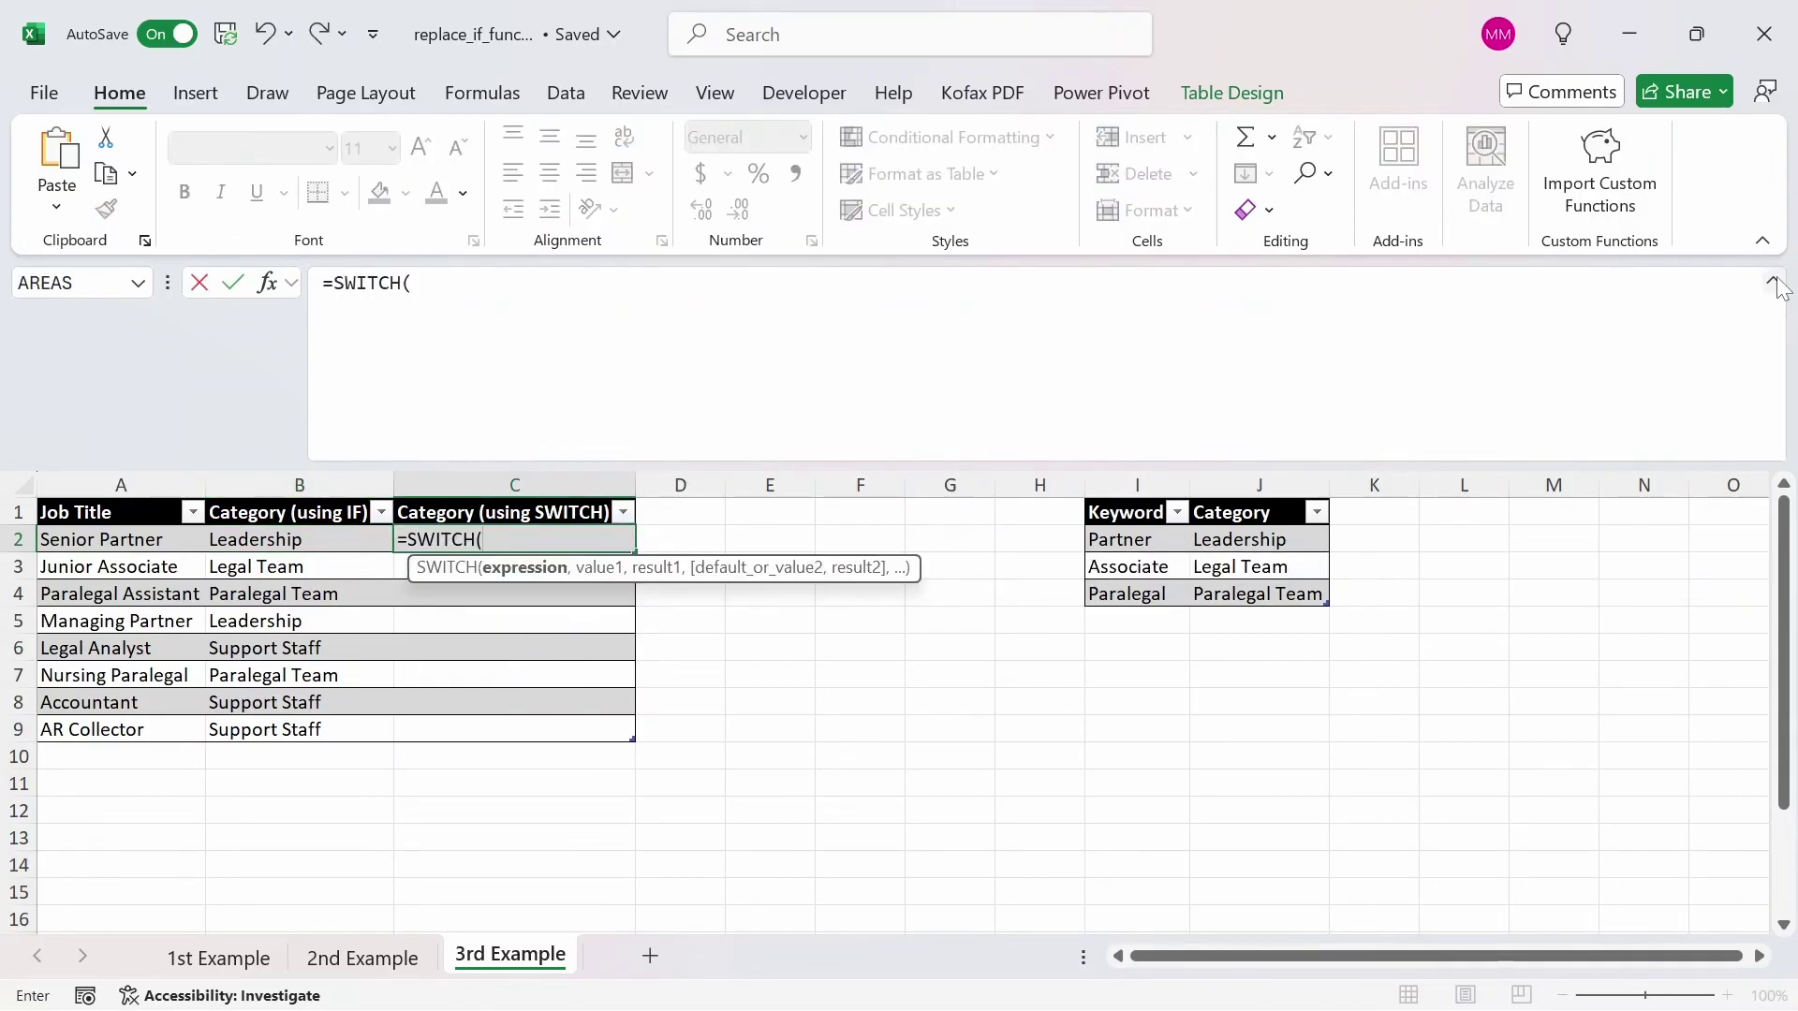
type("TRUE,")
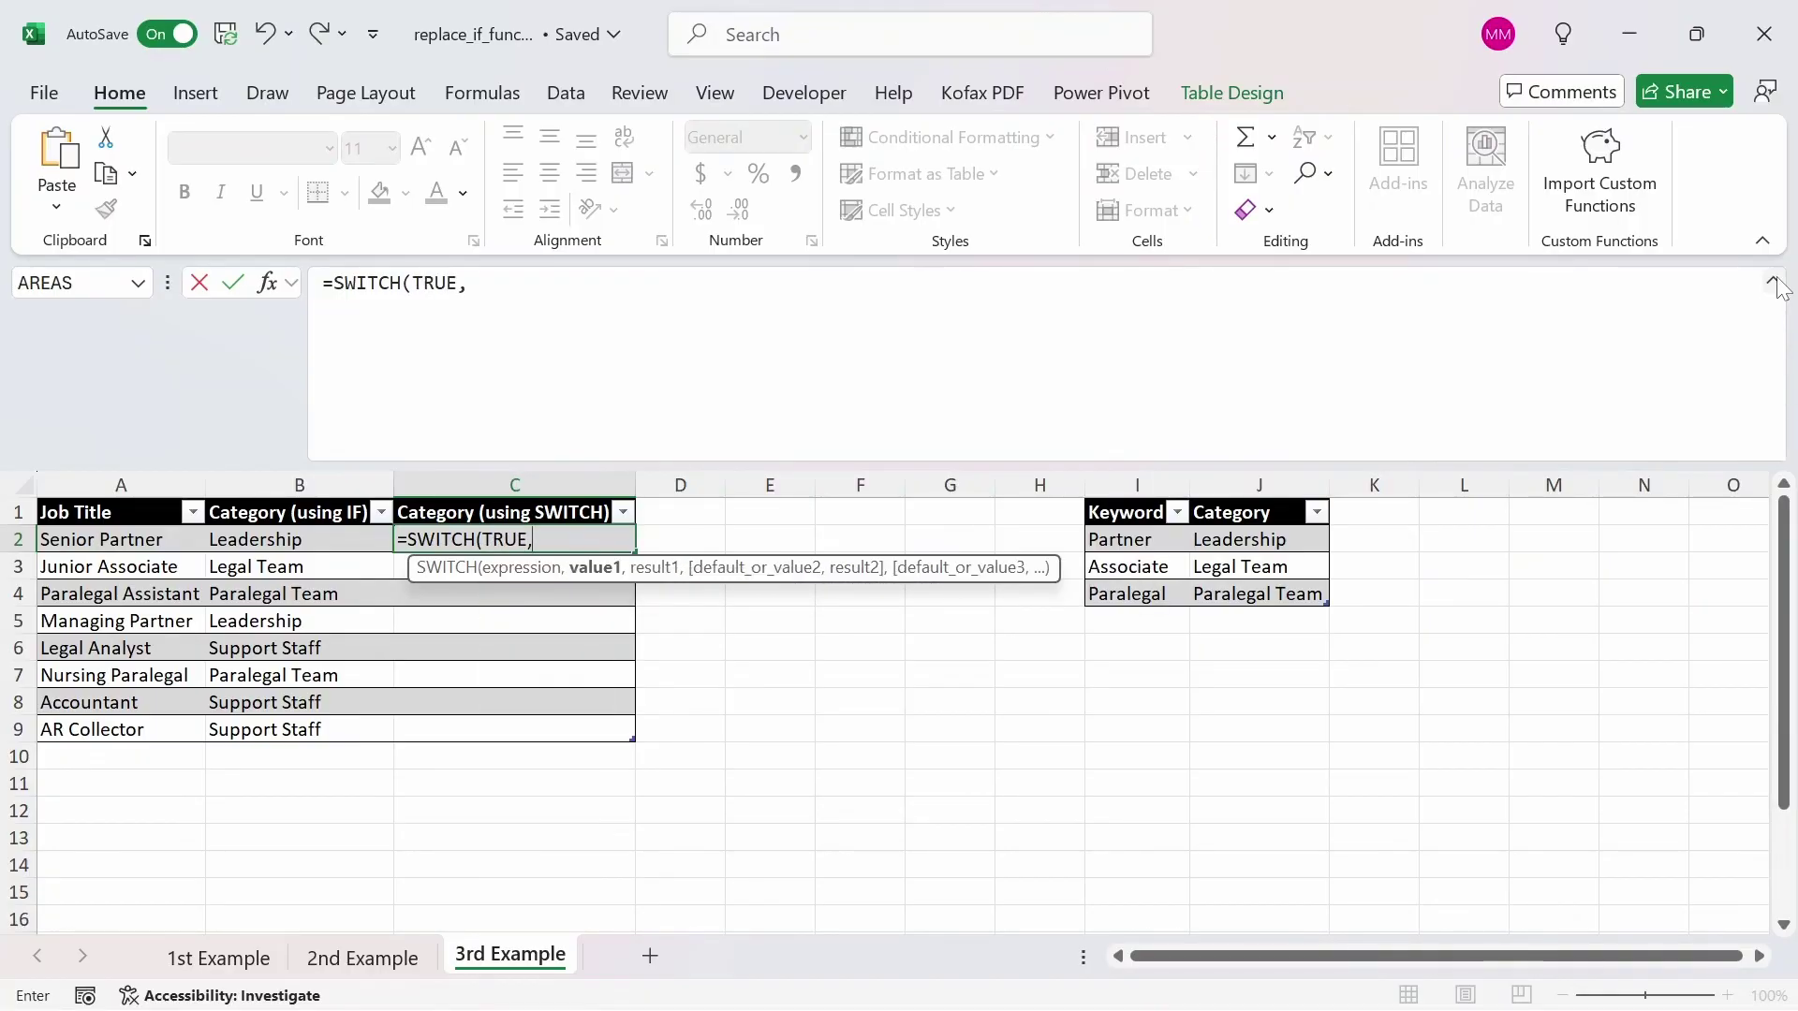
type("ISNUMBER(")
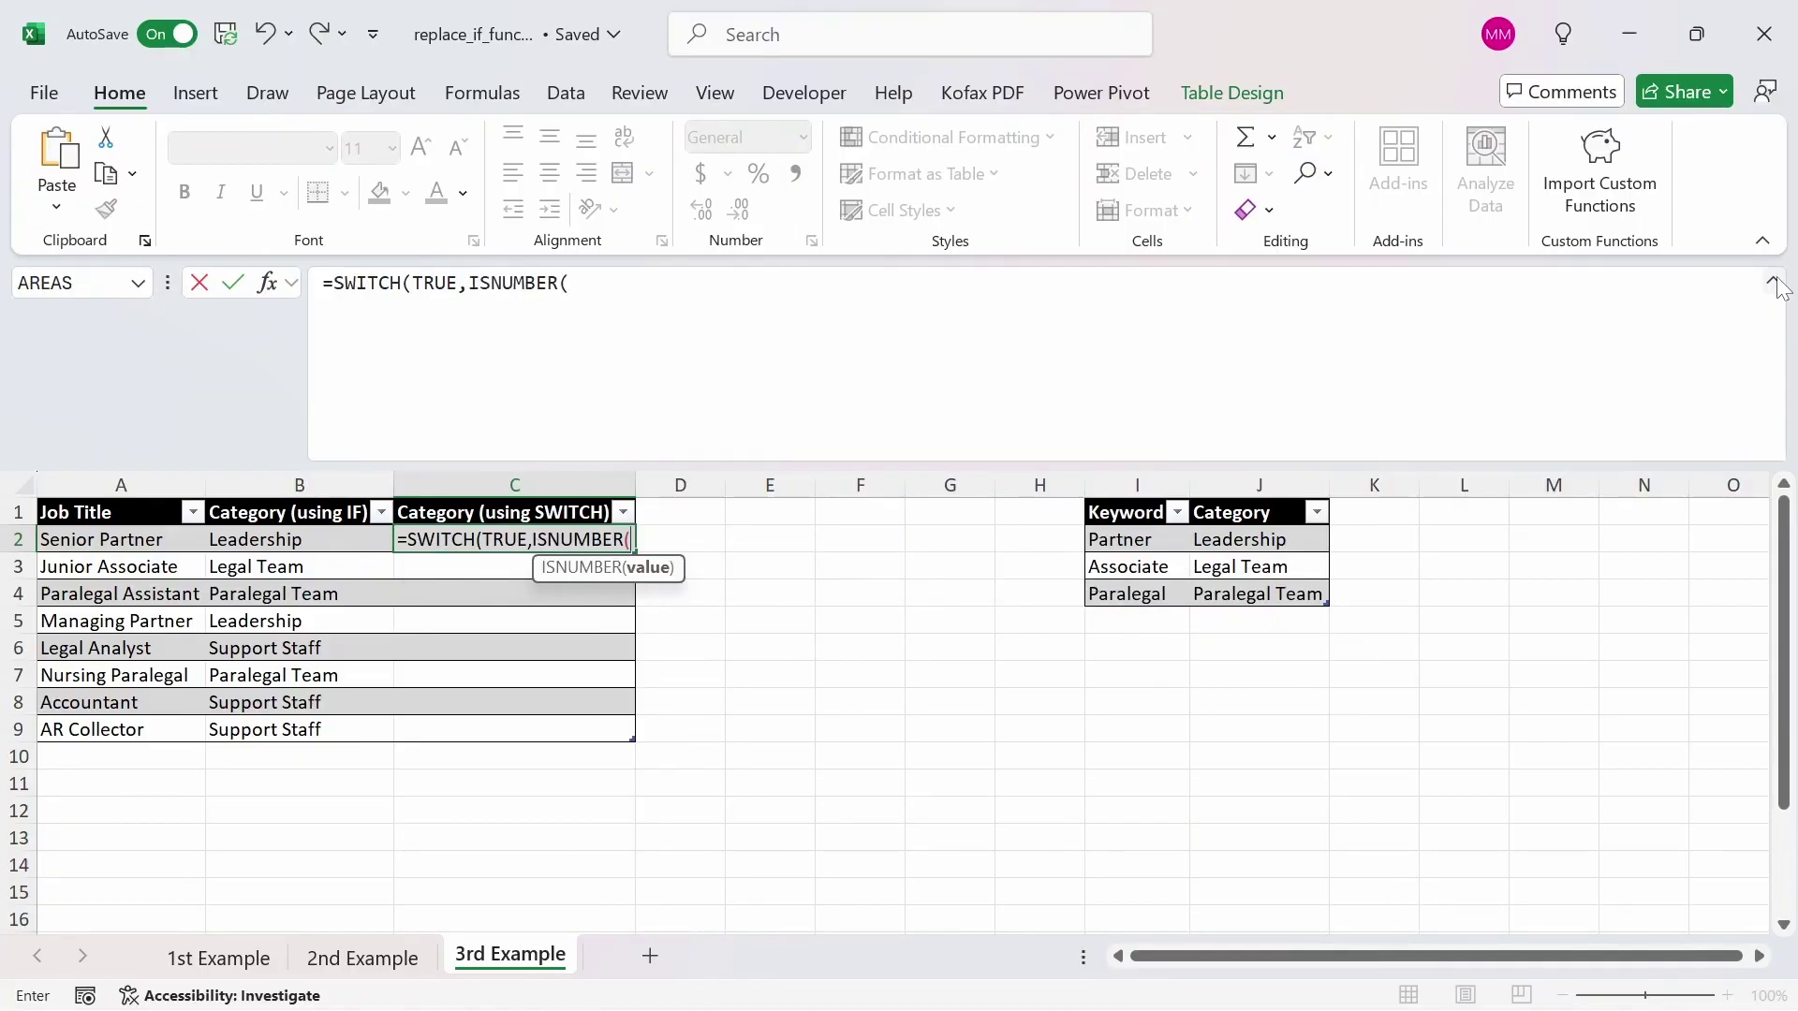
type("sea")
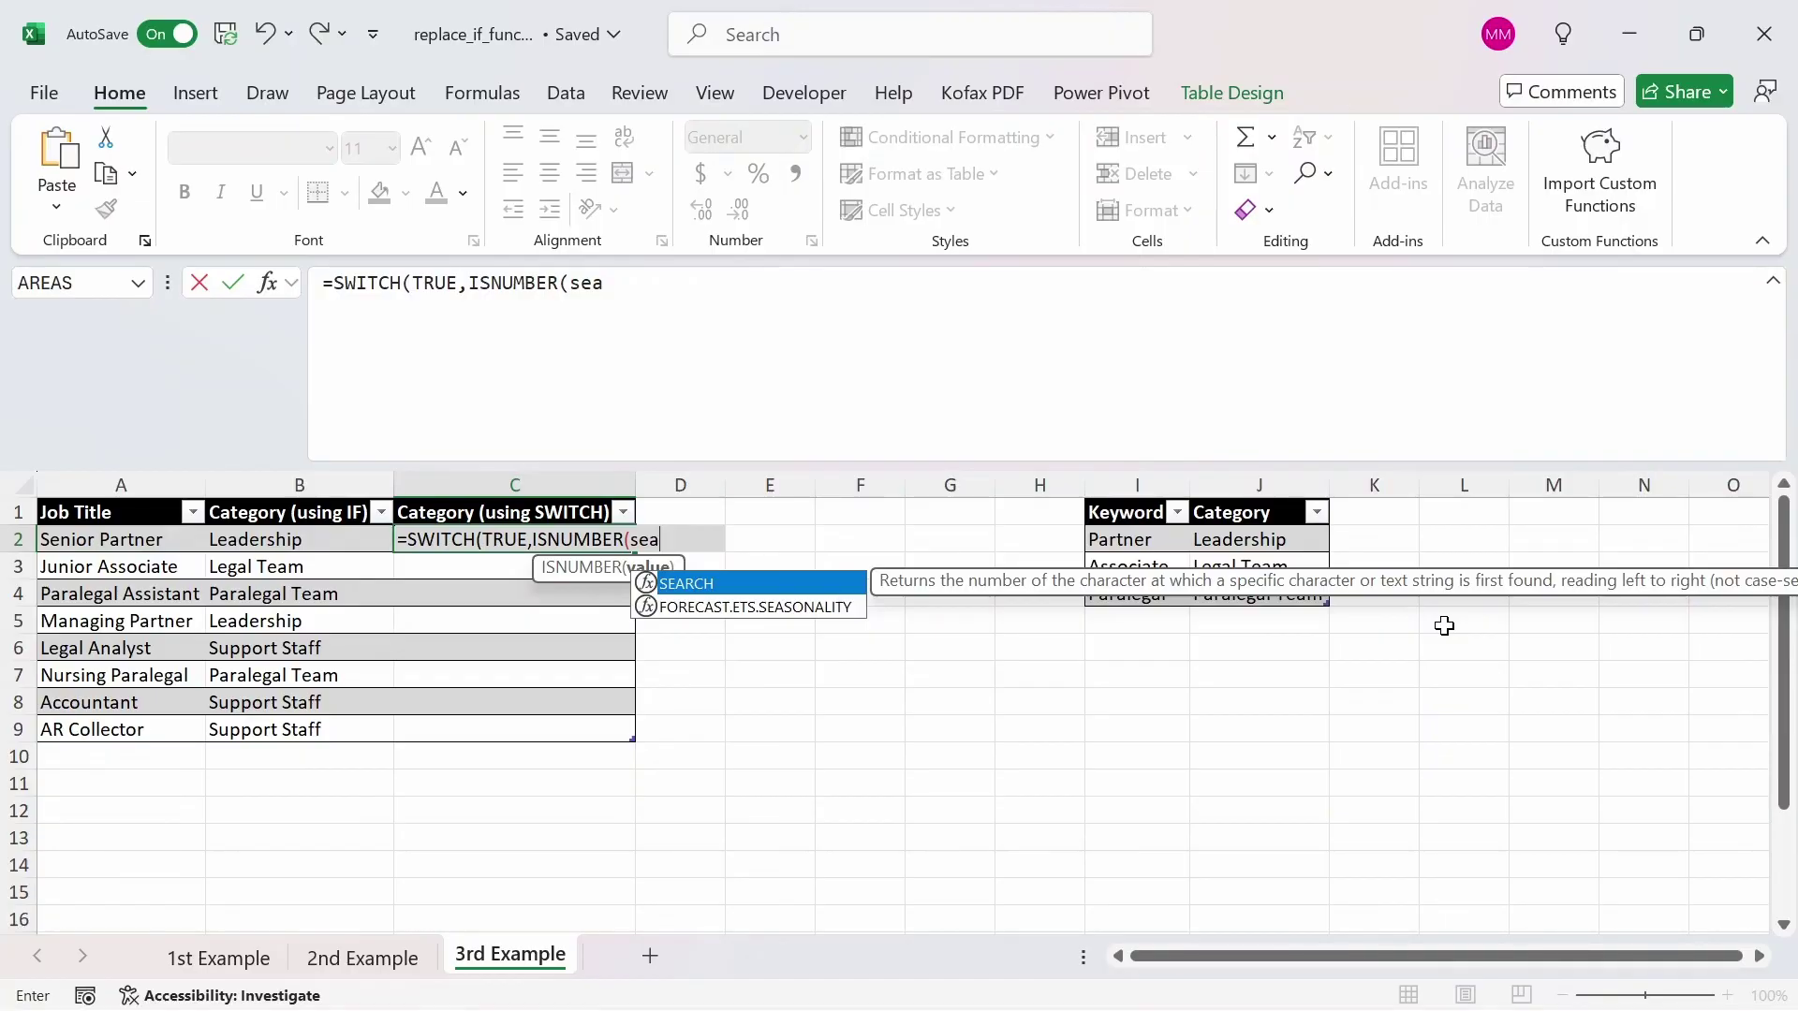
key("Tab")
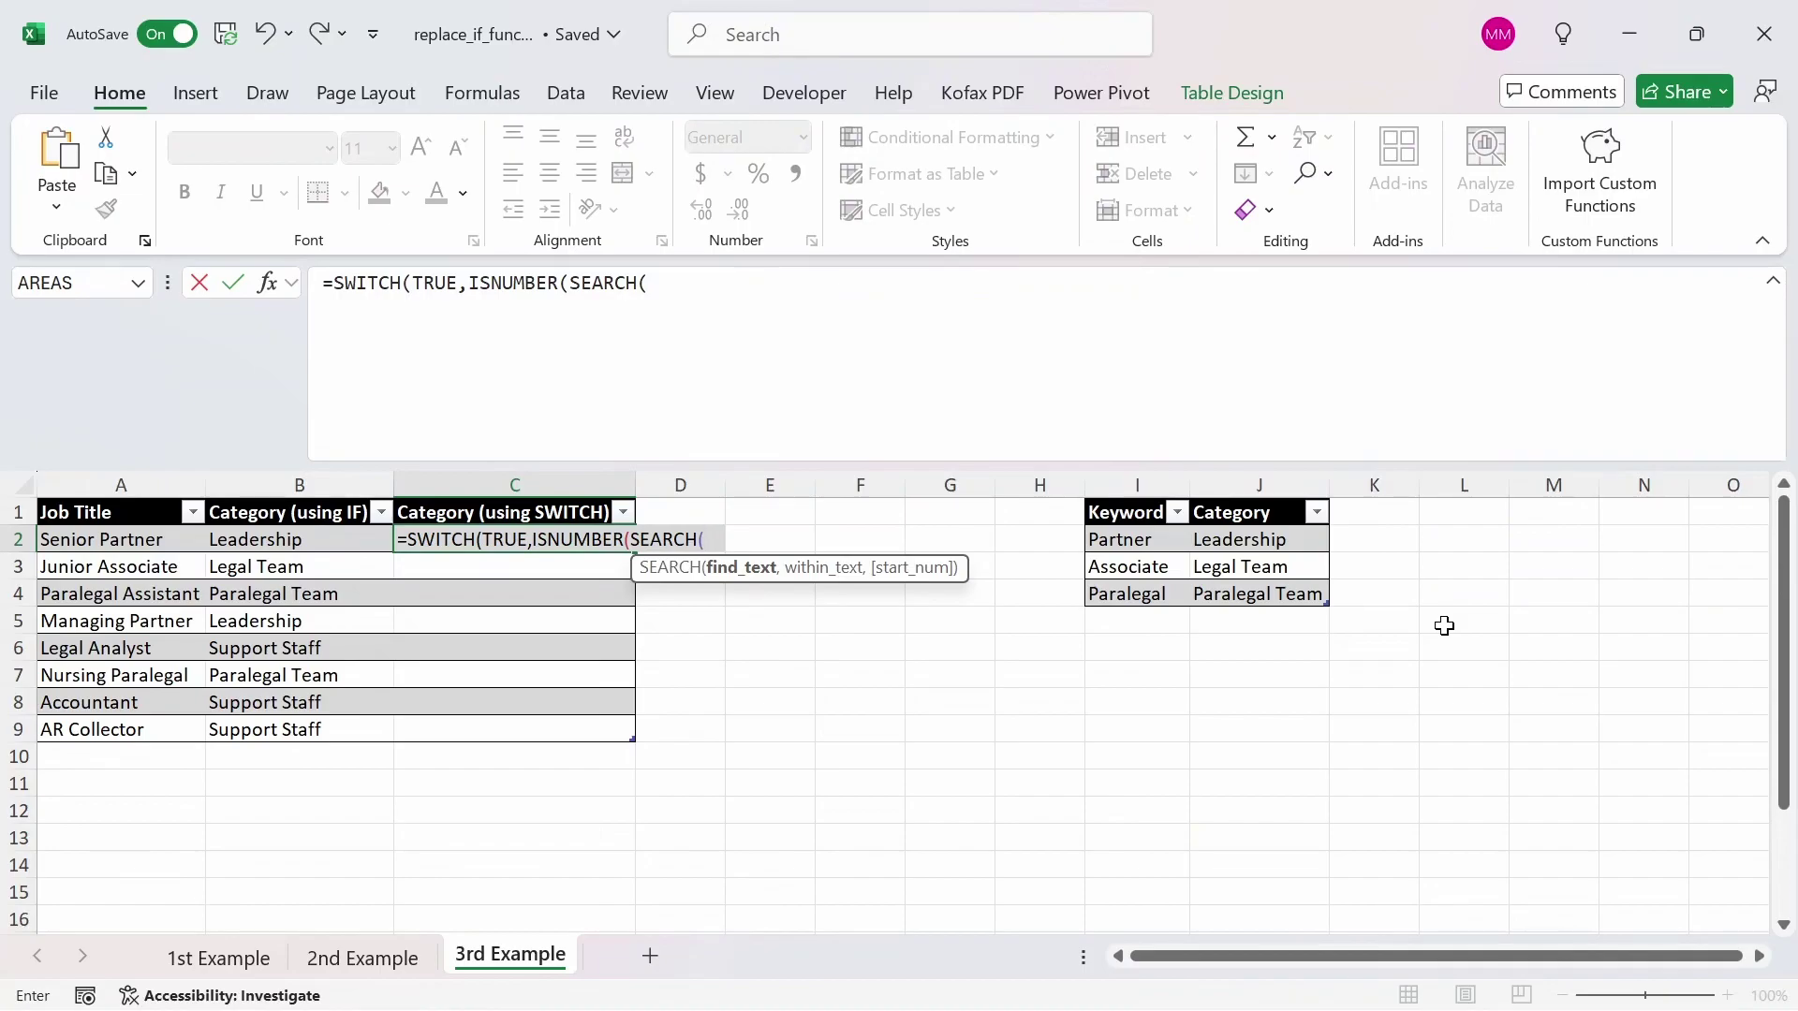
type("\"Part")
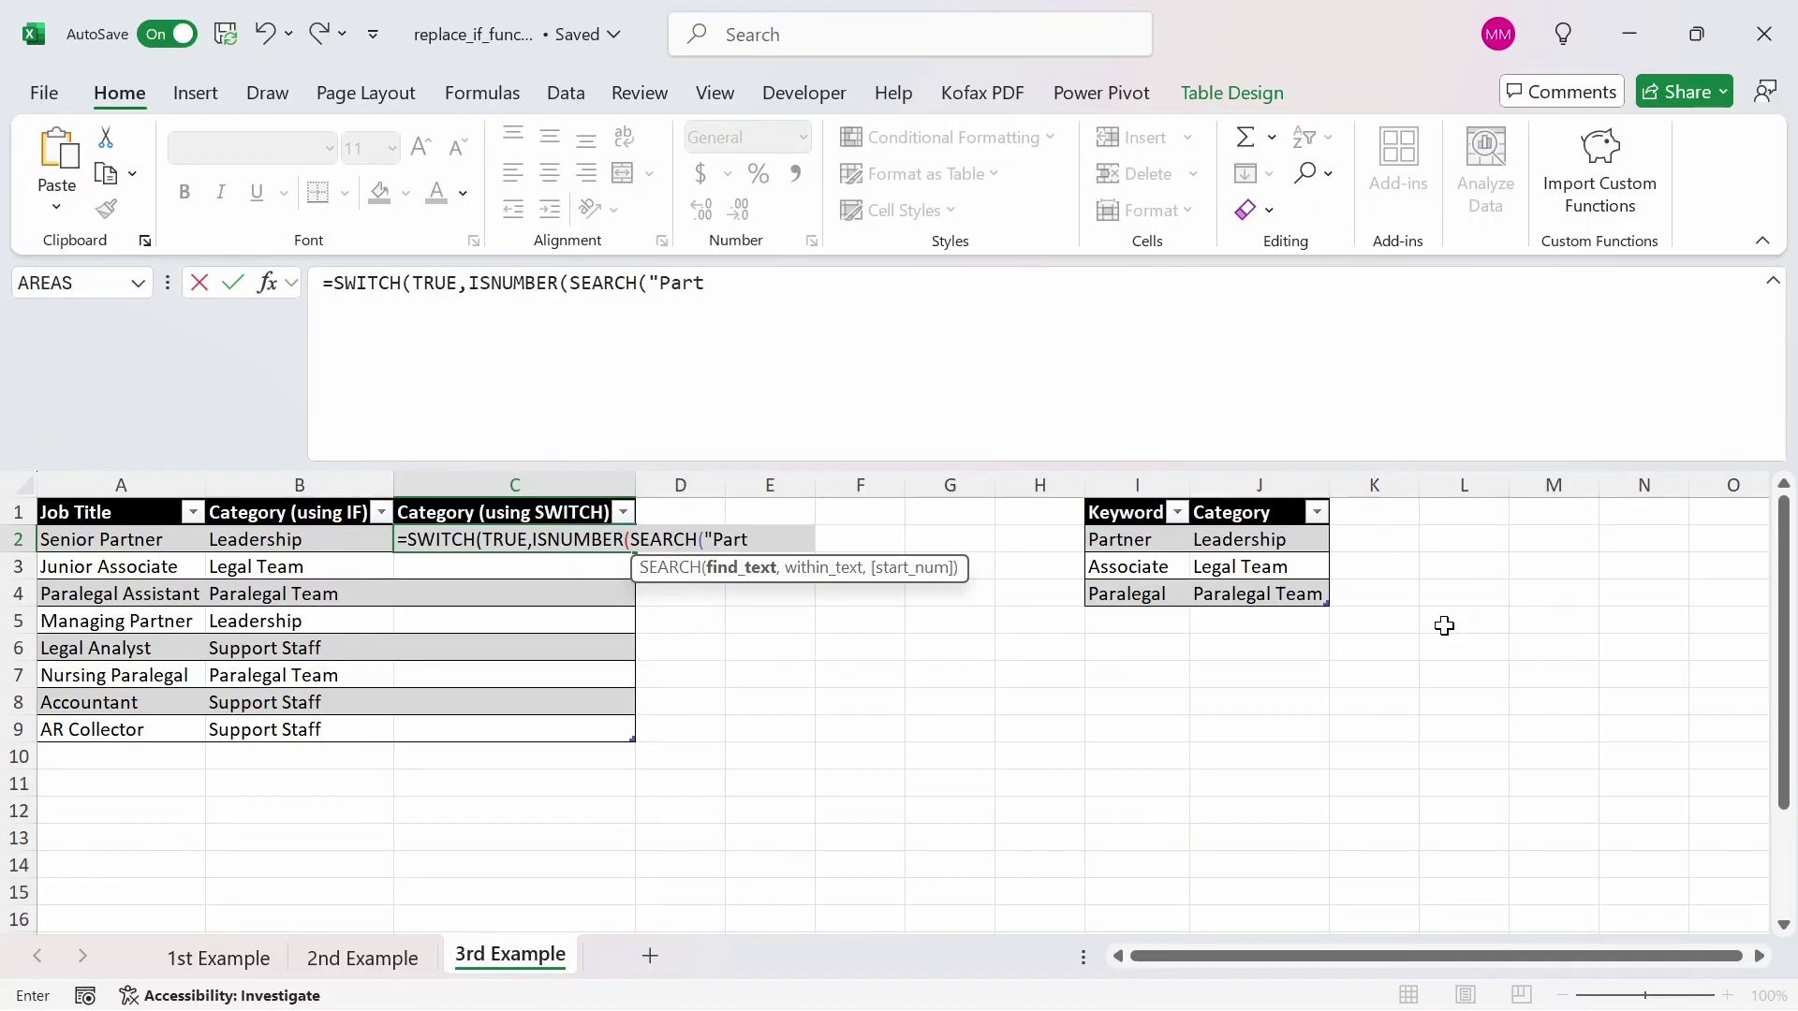
type("ner\",")
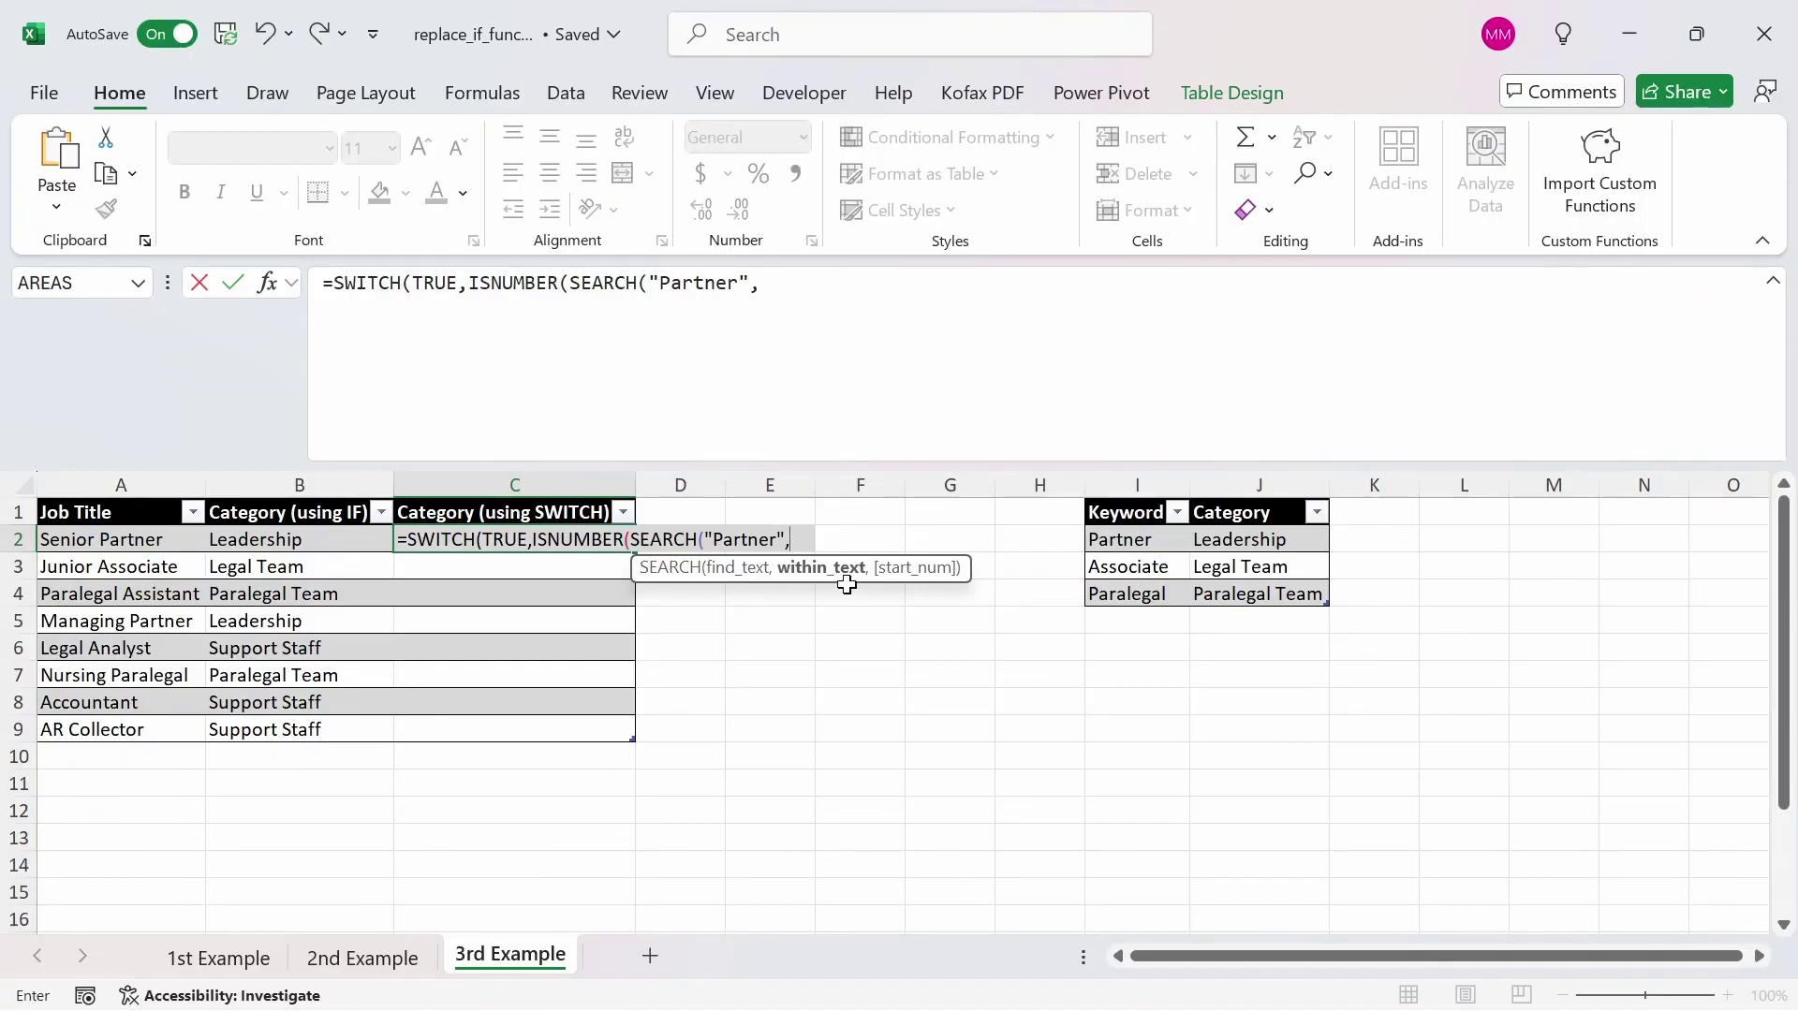
left_click(163, 540)
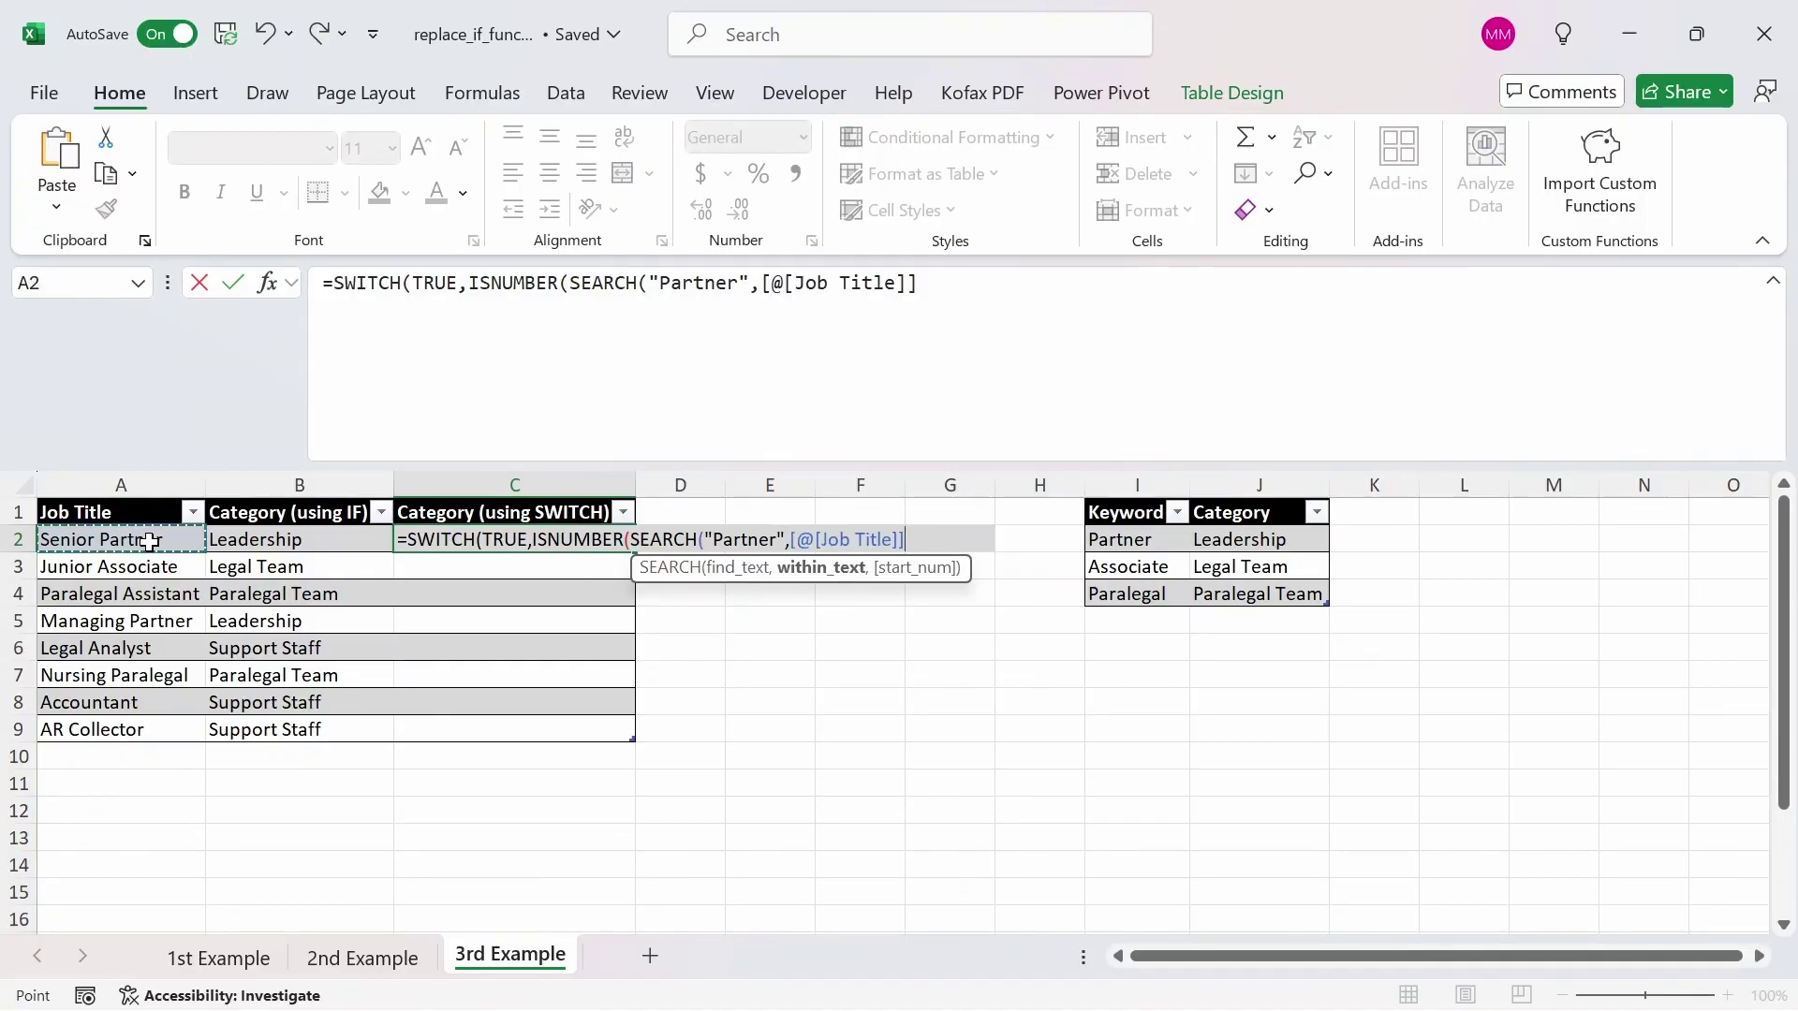
type(")")
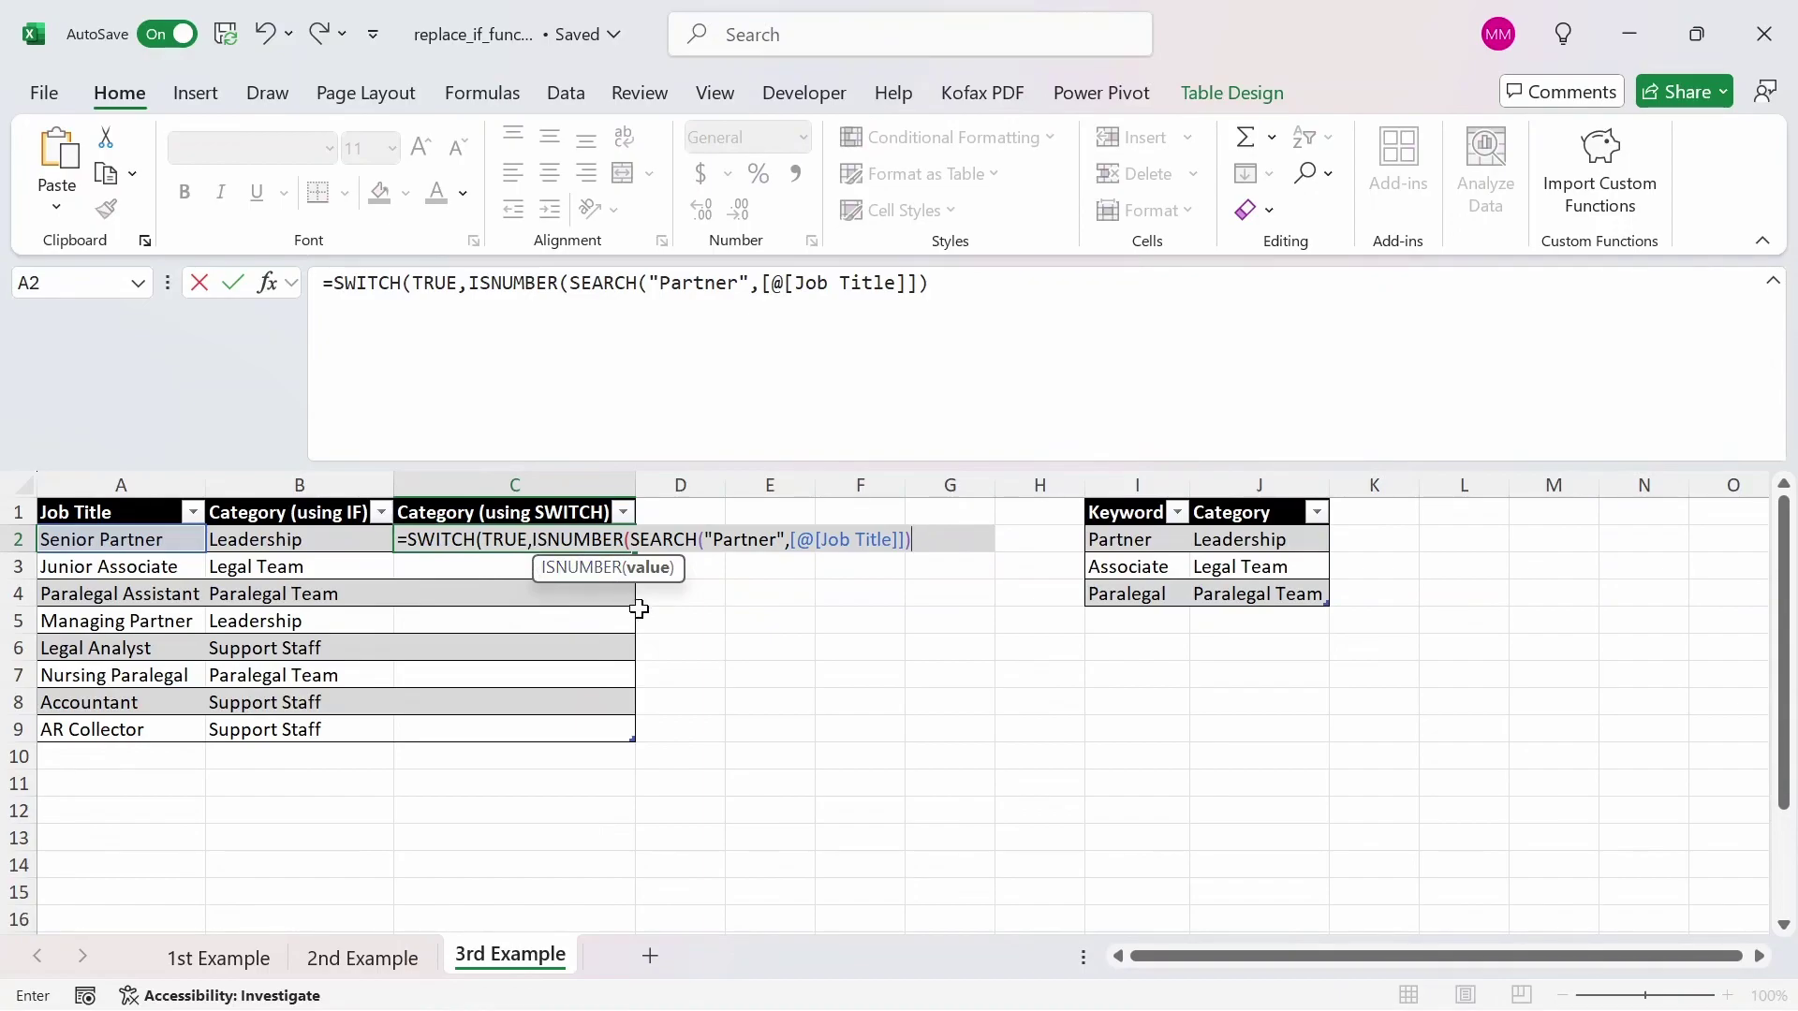
type(",")
type("\"Leadership\"")
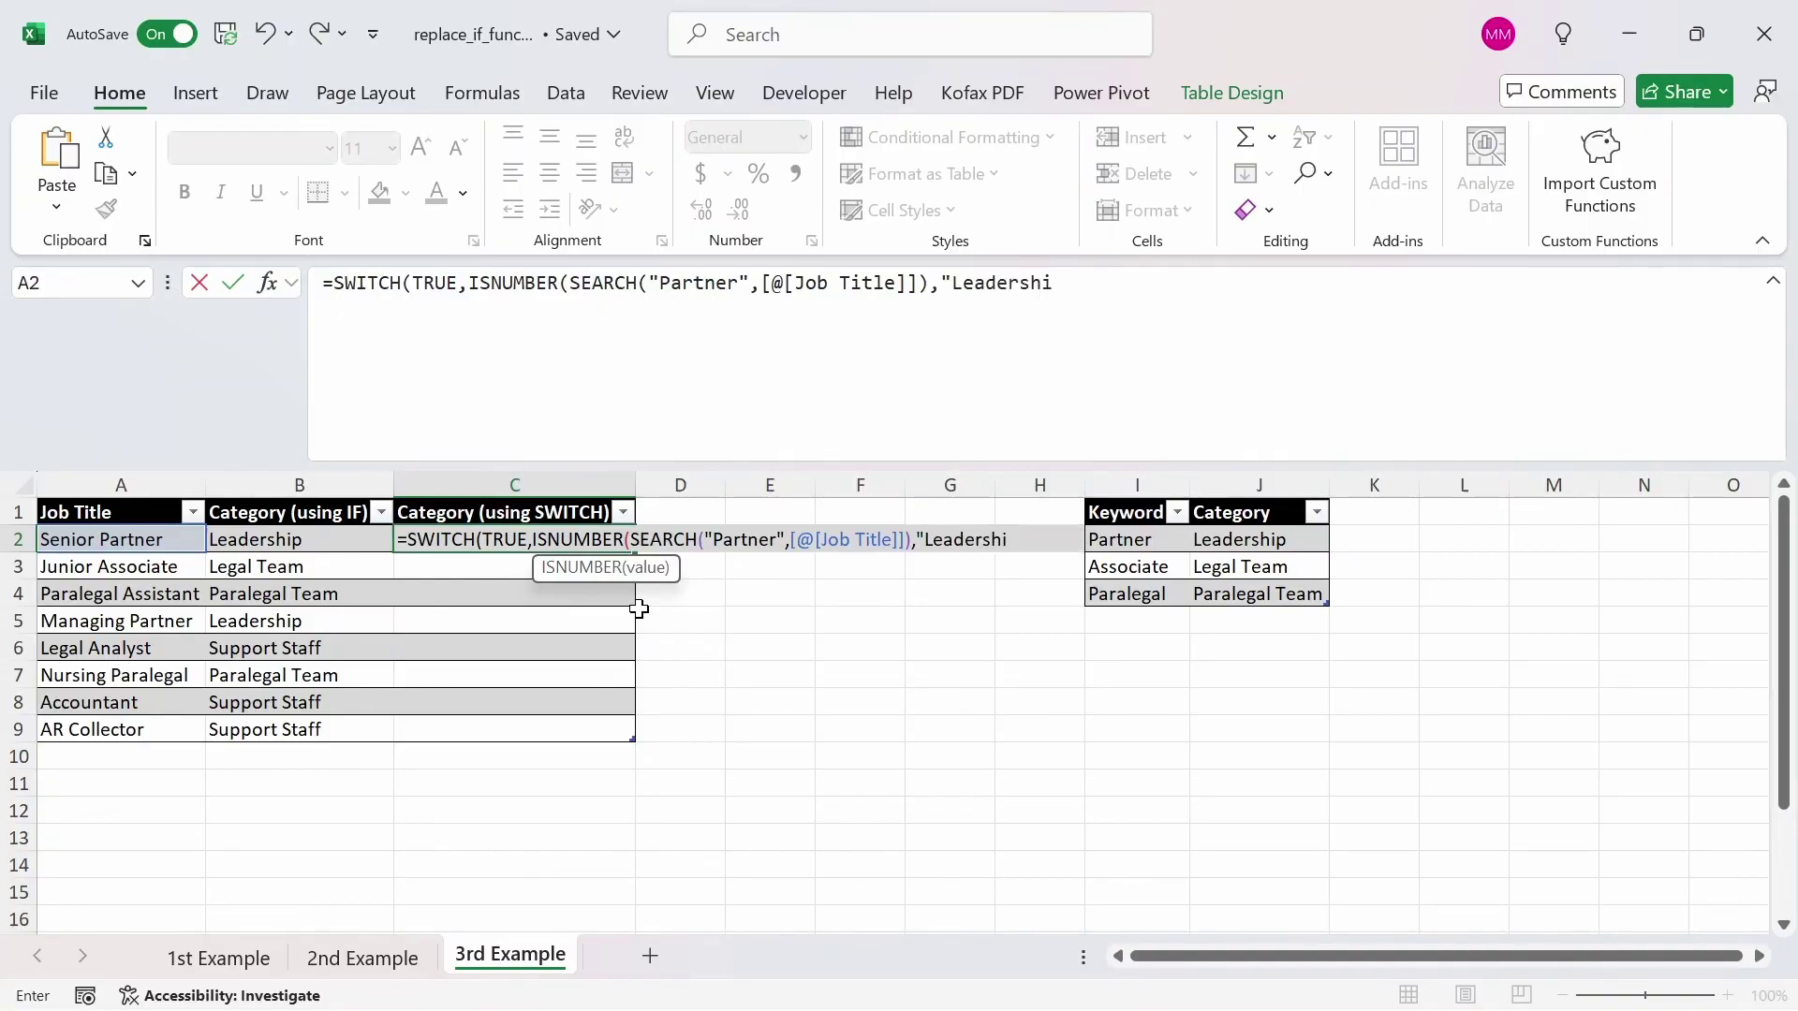
Fix the formula's parentheses so Partner titles return "Leadership", leaving room for another condition.
key("F2")
key("Left")
key("Left")
key("Left")
key("Left")
key("Left")
key("Left")
key("Left")
key("Left")
key("Left")
key("Left")
key("Left")
key("Left")
key("Left")
key("Left")
key("Left")
key("Right")
type(")")
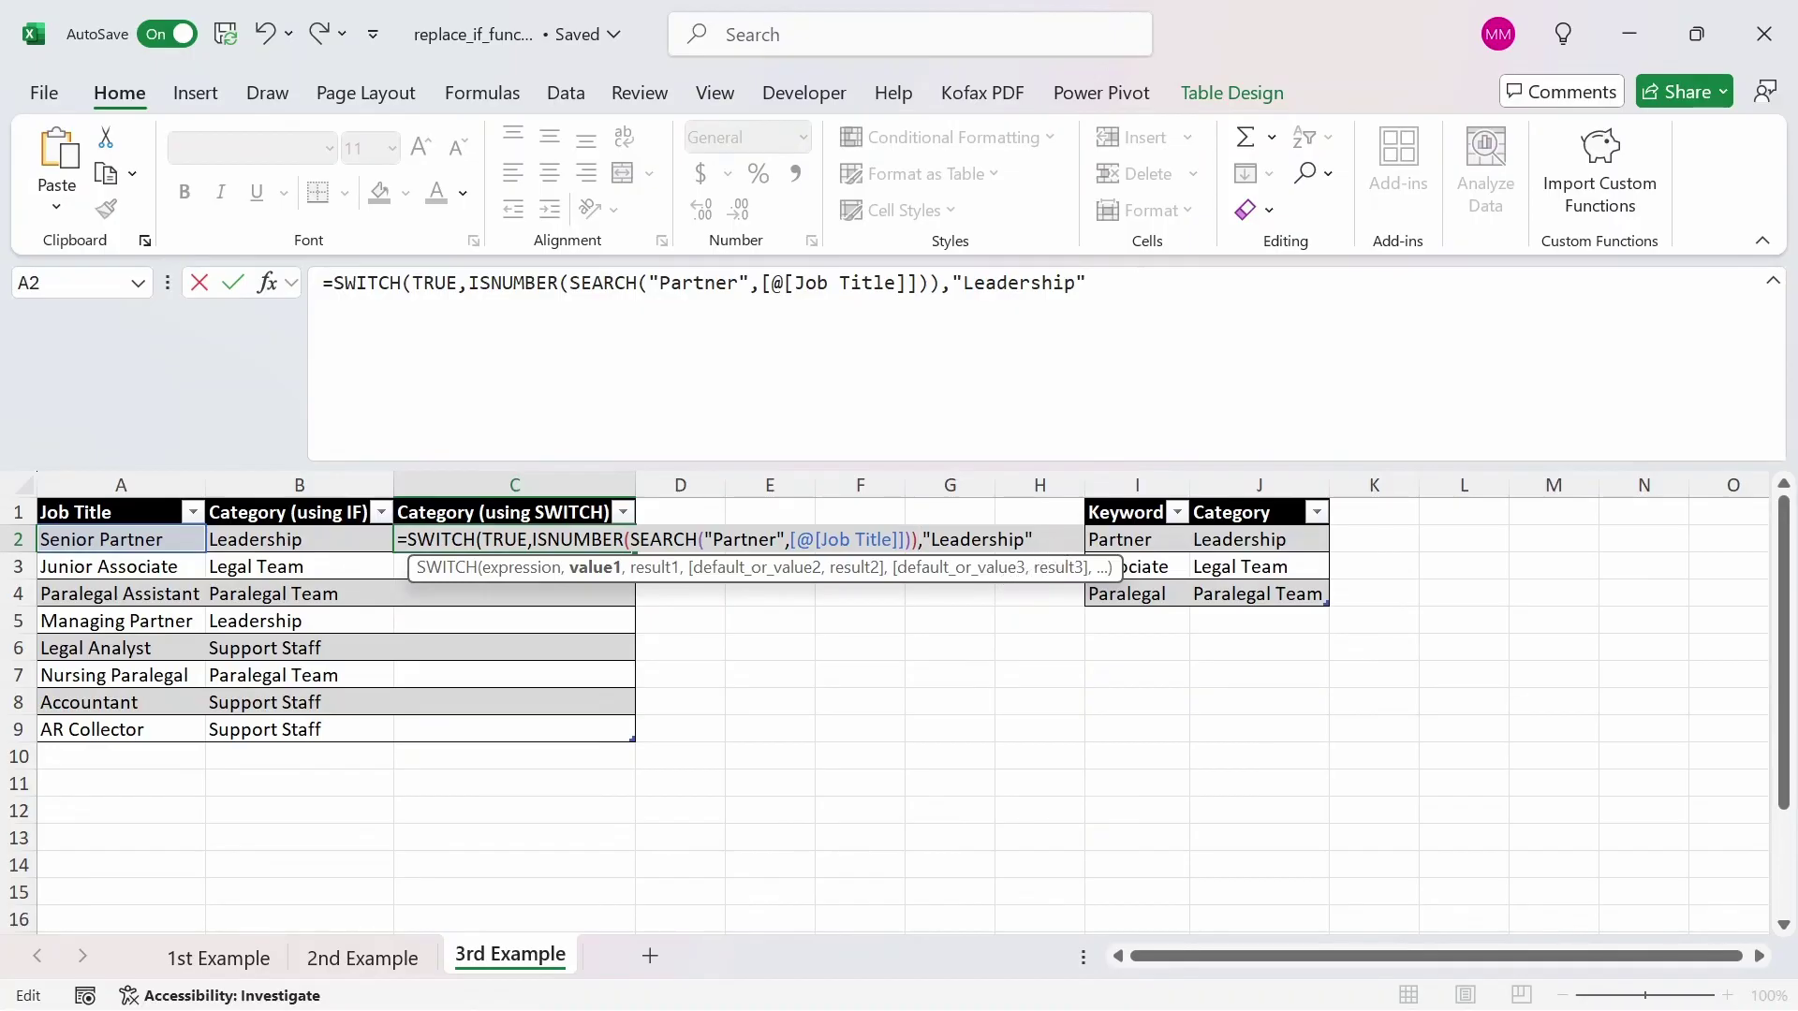
key("Right")
type("\"Leadership\",")
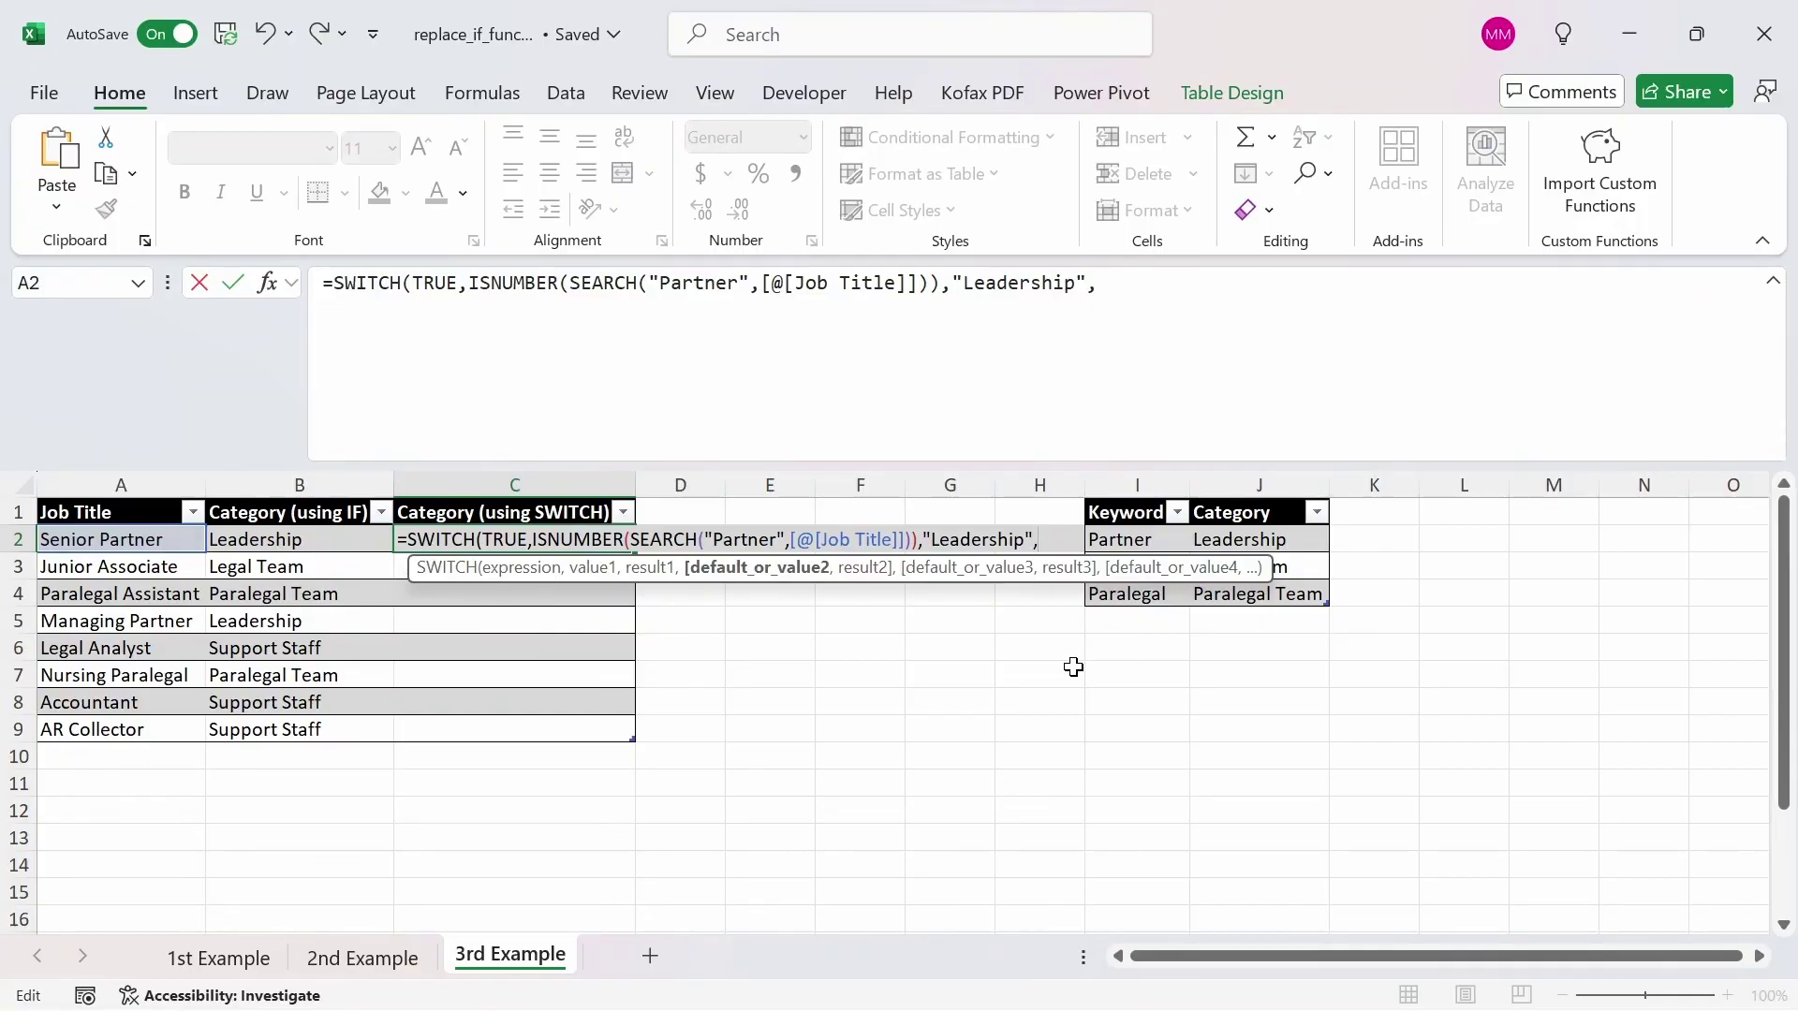
Add ISNUMBER(SEARCH("Associate",Job Title)) returning "Legal Team" to C2's SWITCH formula.
type("isnu")
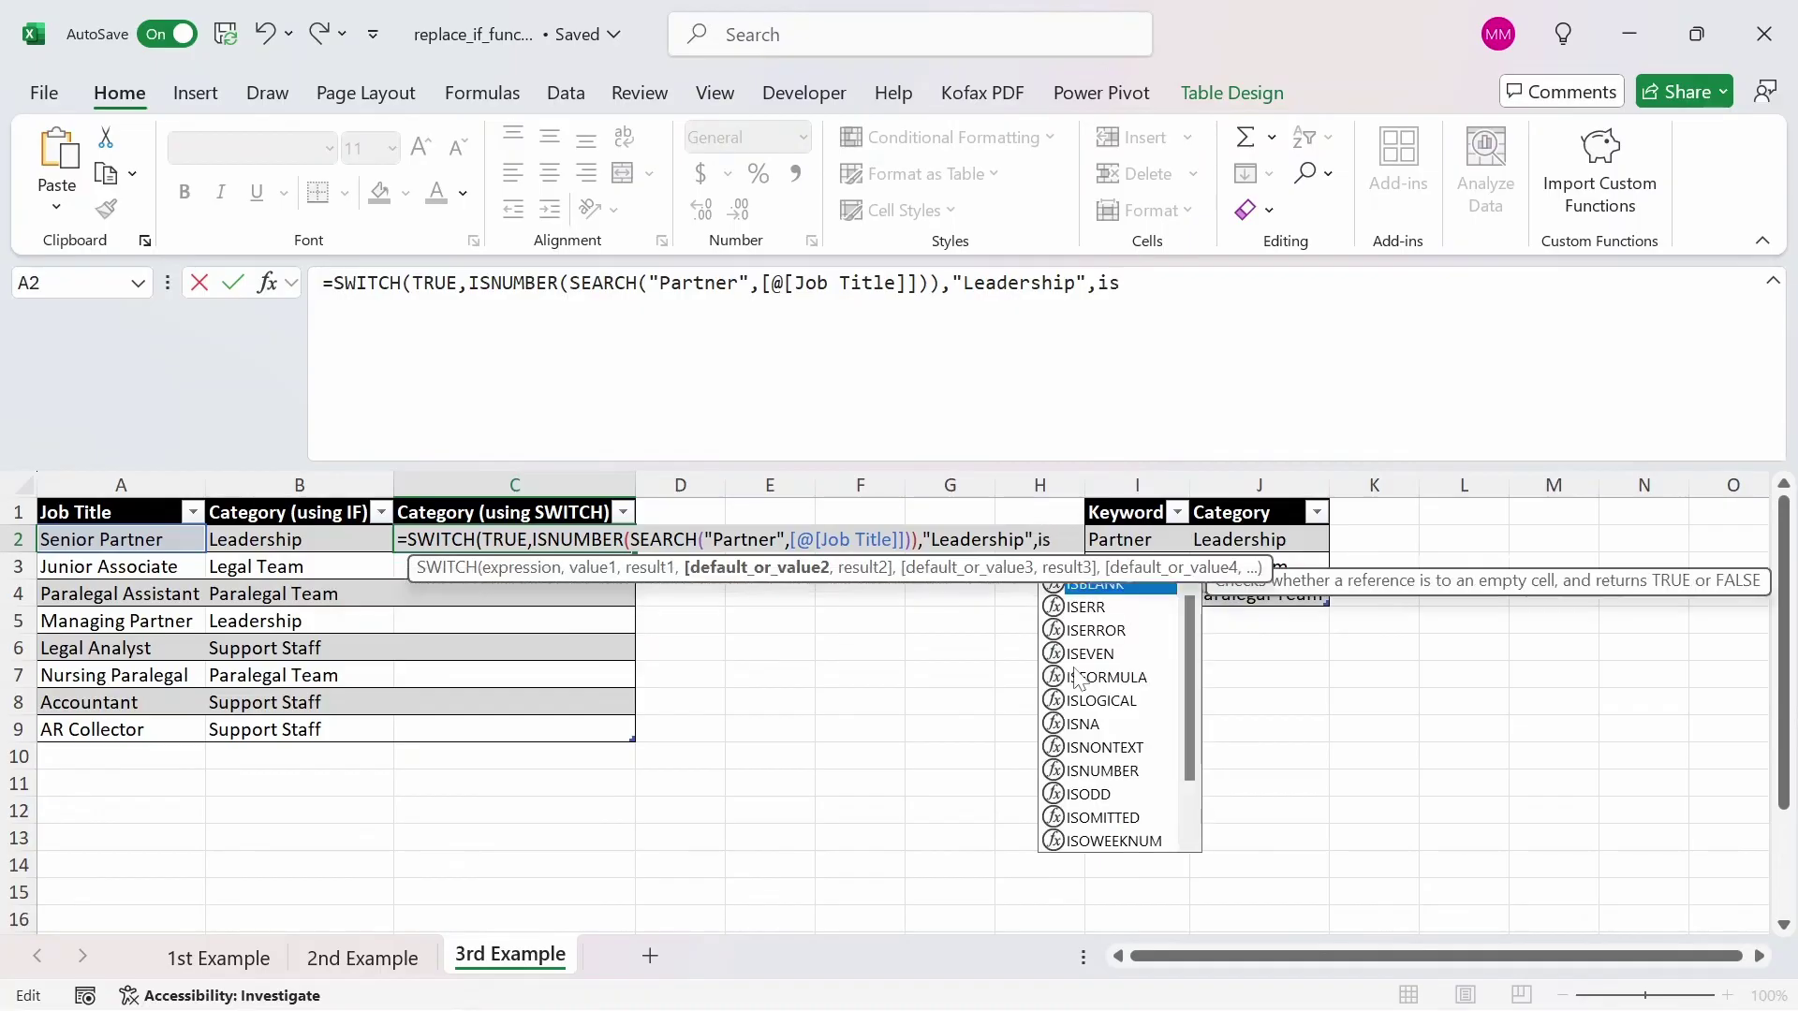
key("Tab")
type("se")
key("Tab")
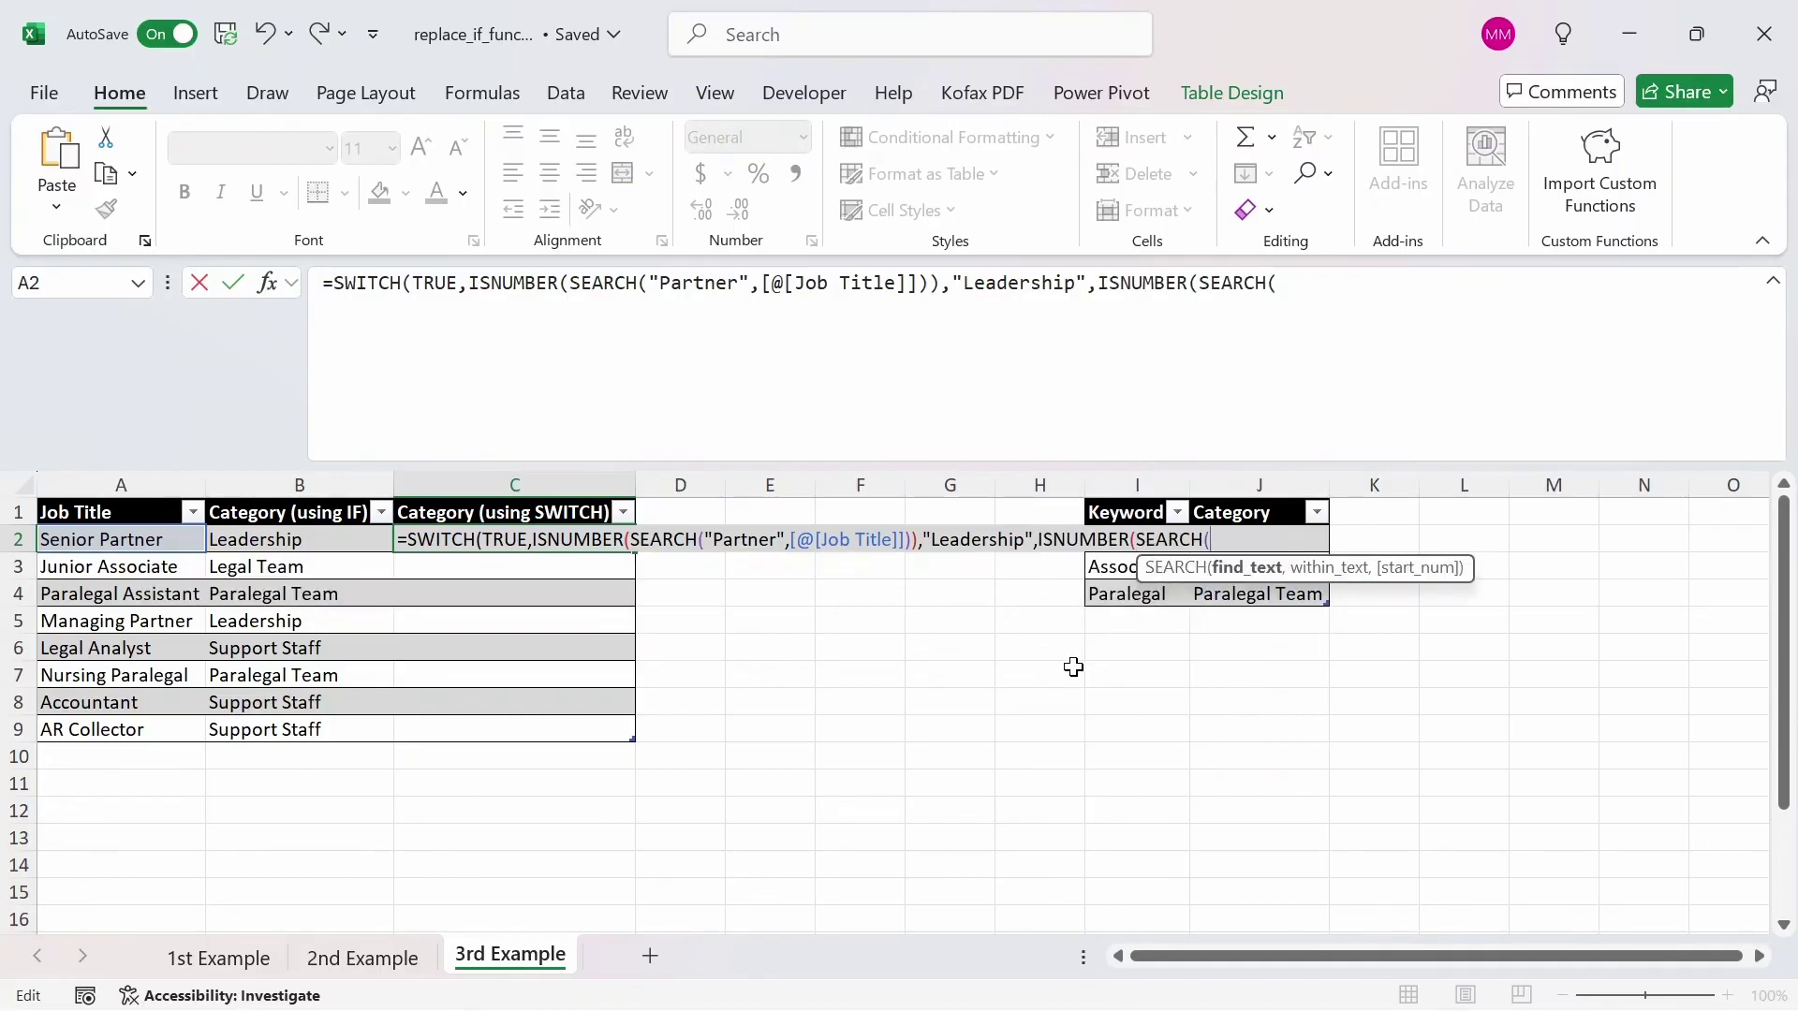
type("\"")
type("Associate")
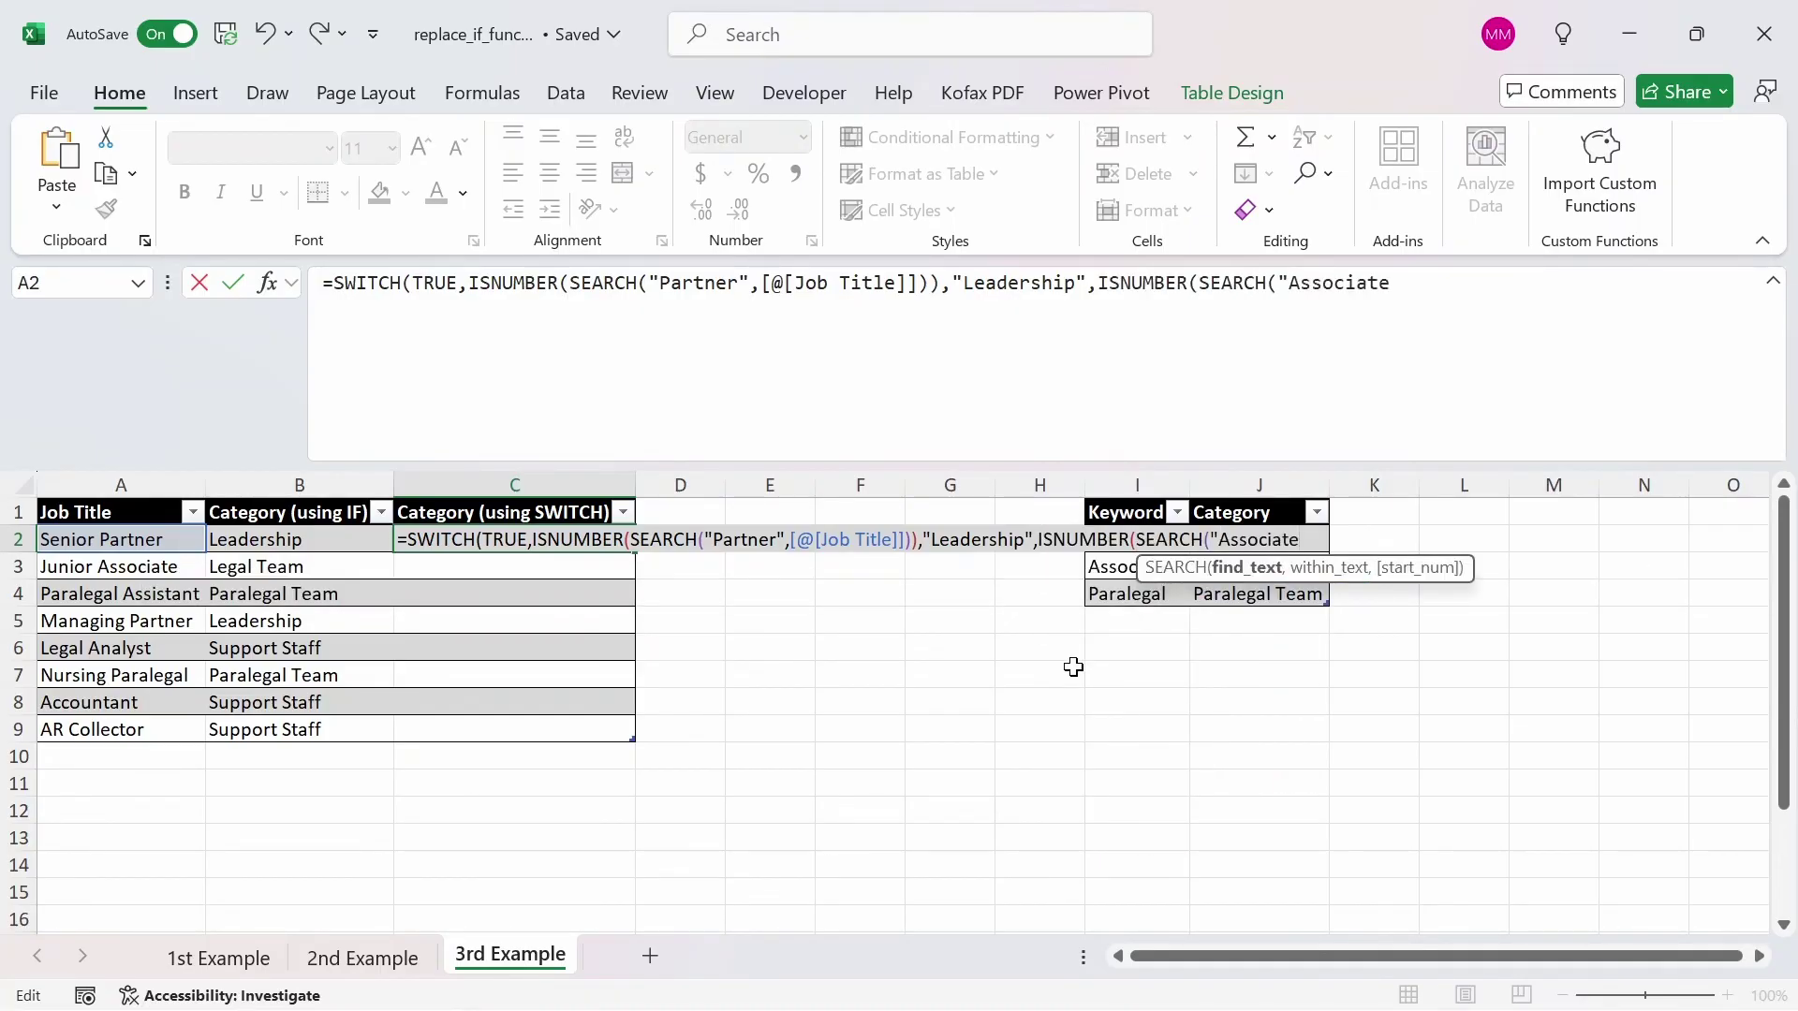
type("\",")
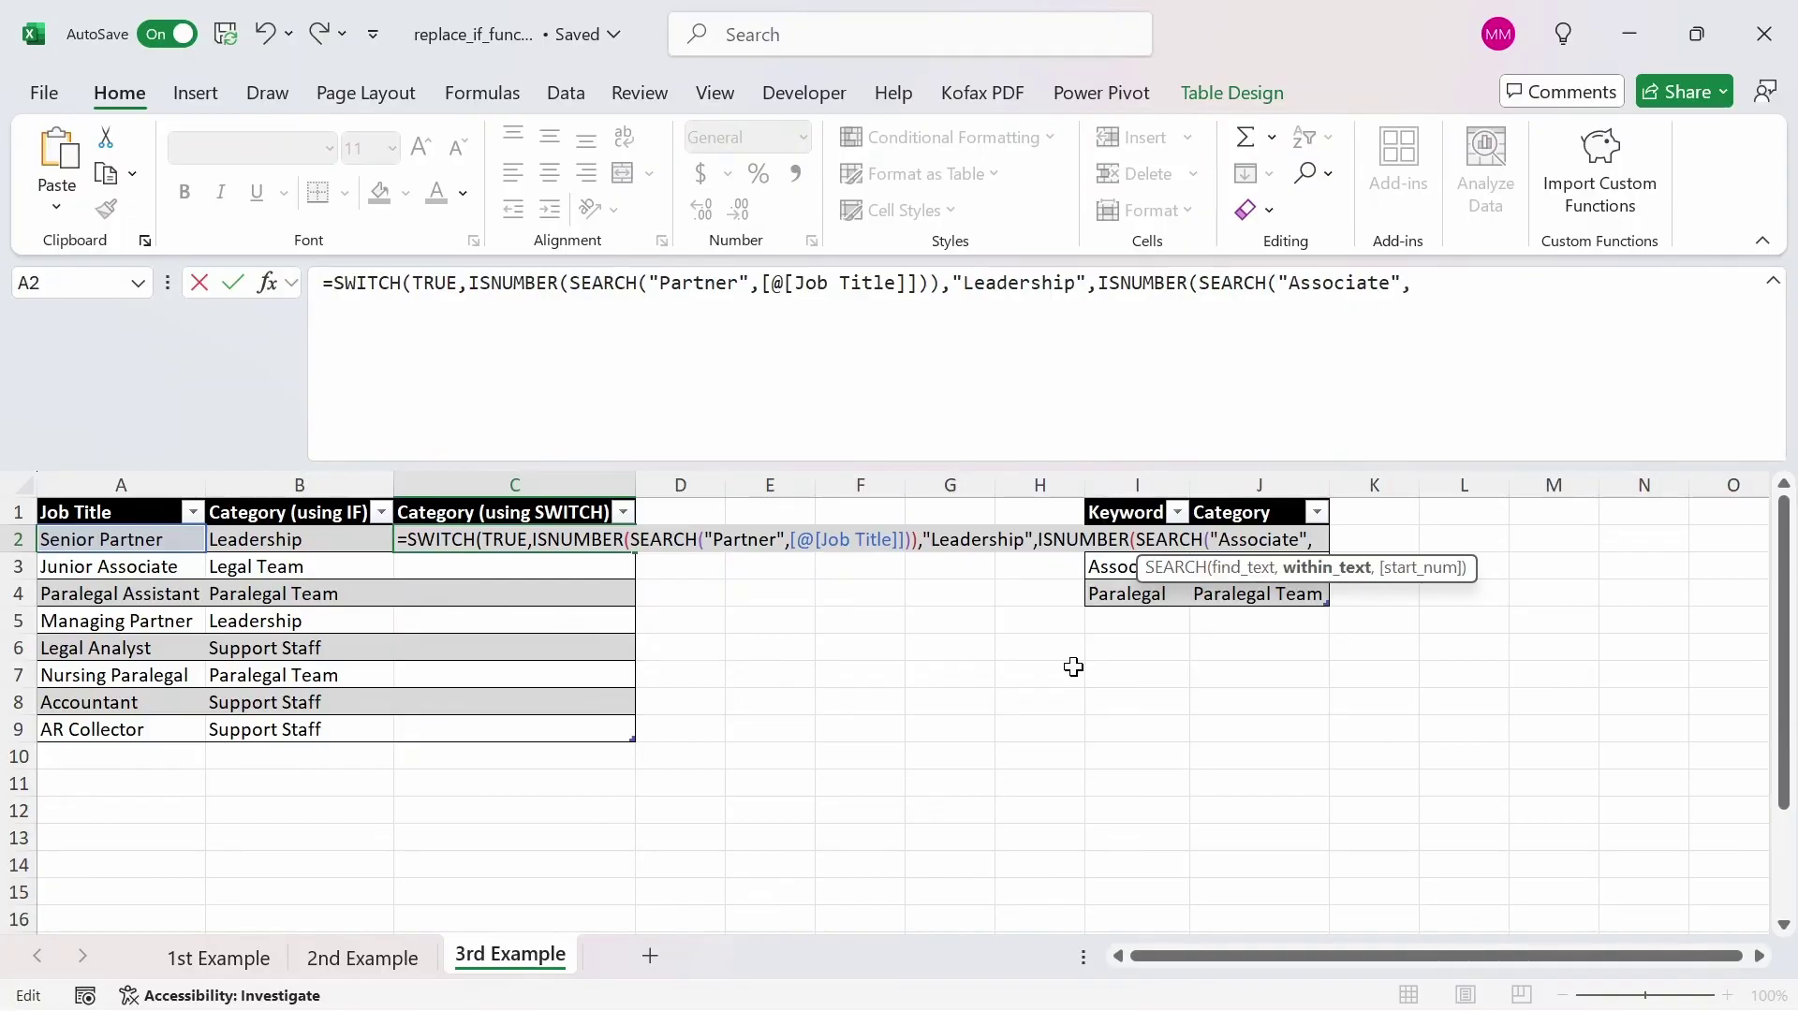
left_click(151, 541)
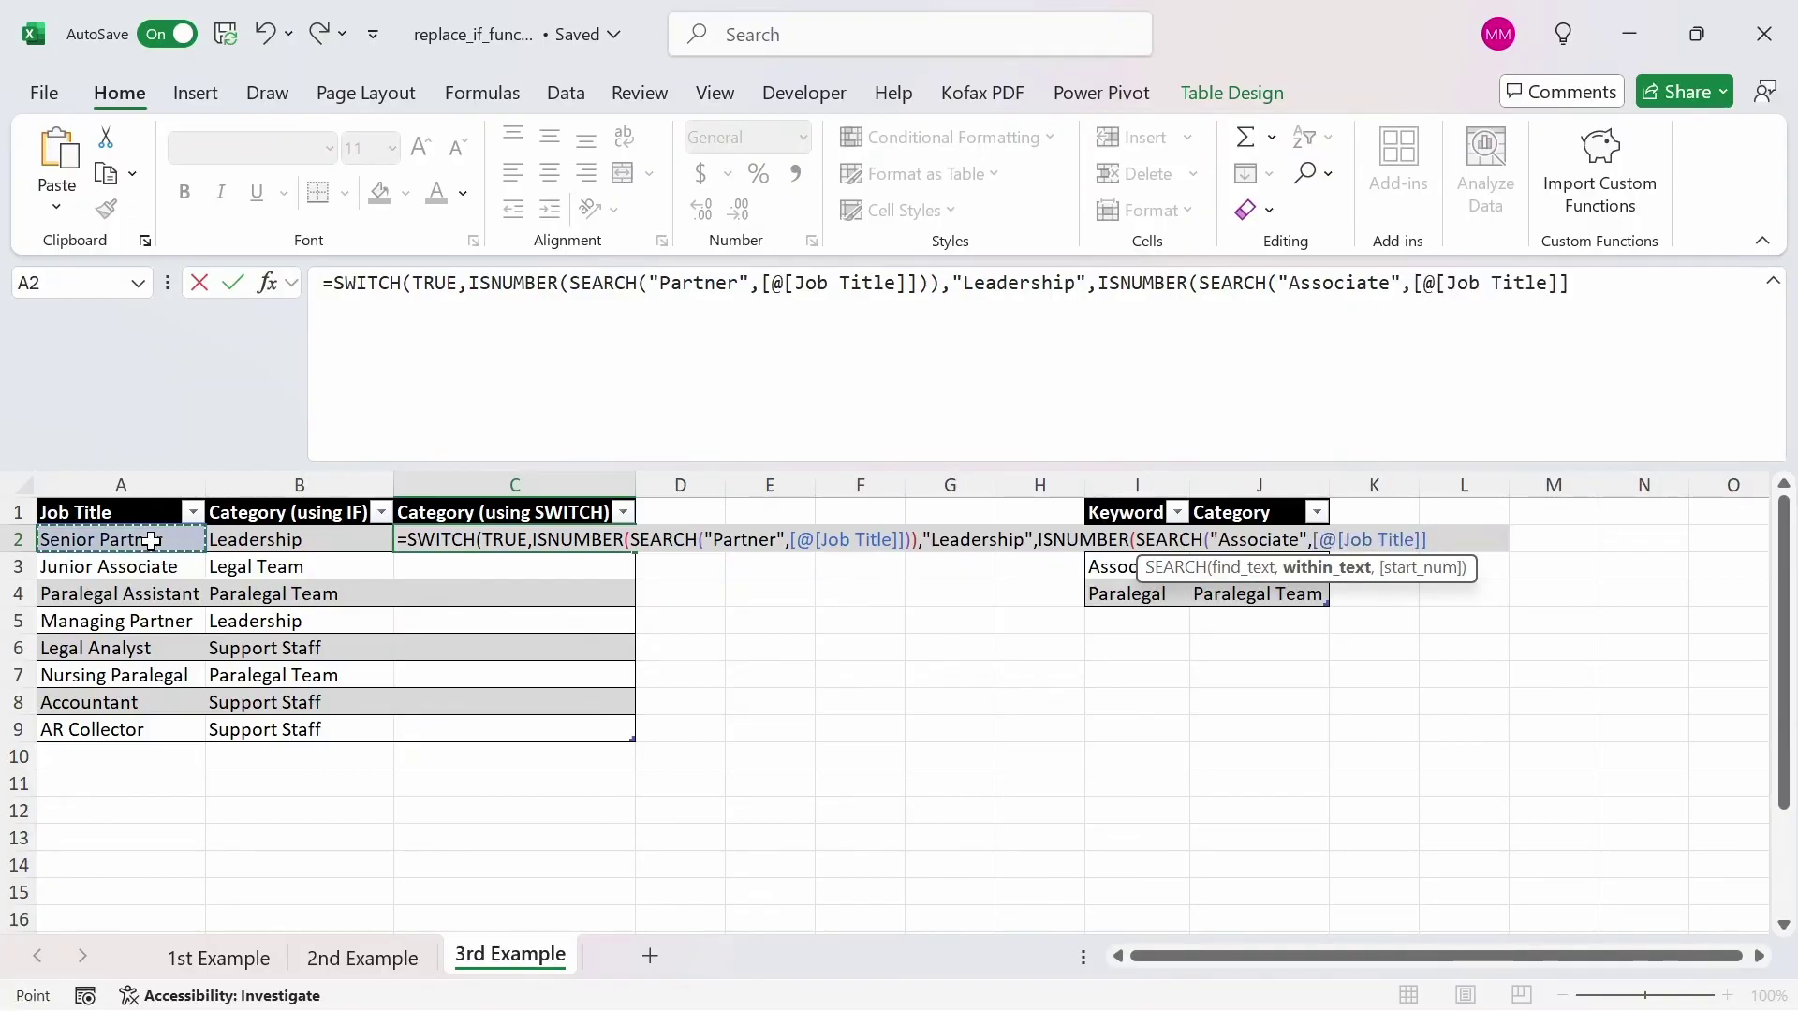
type("))")
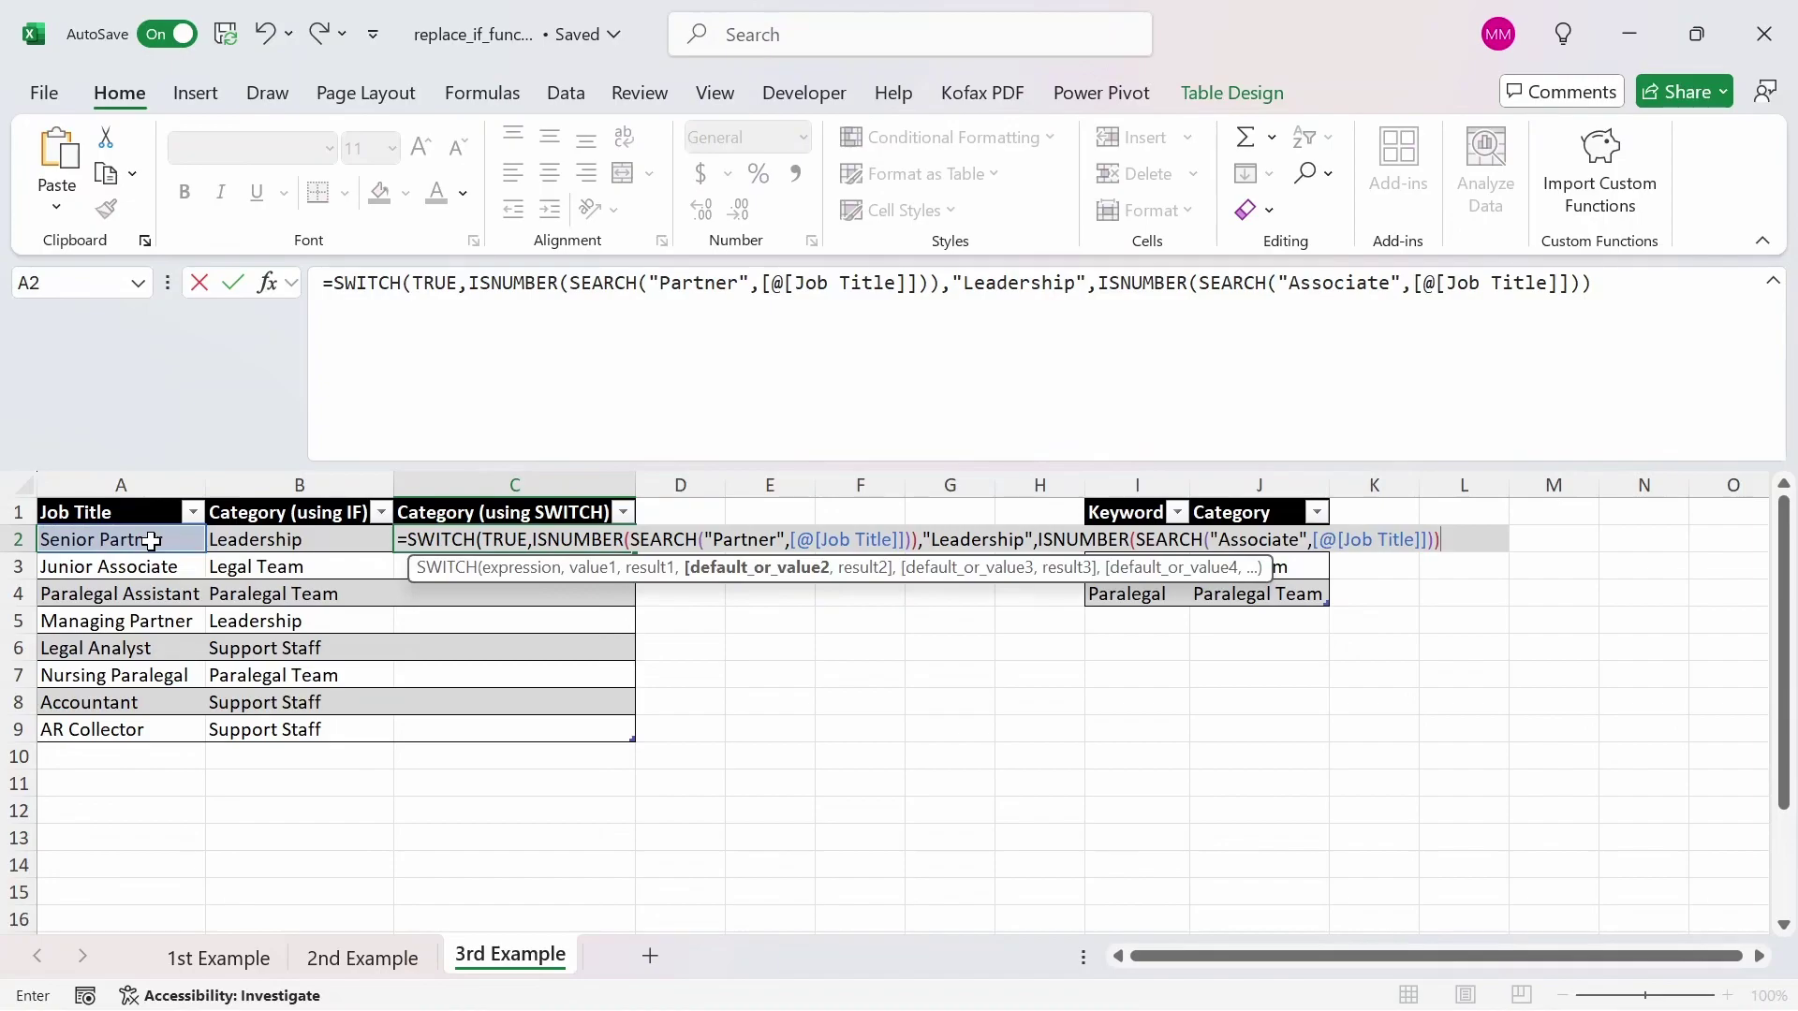
type(",")
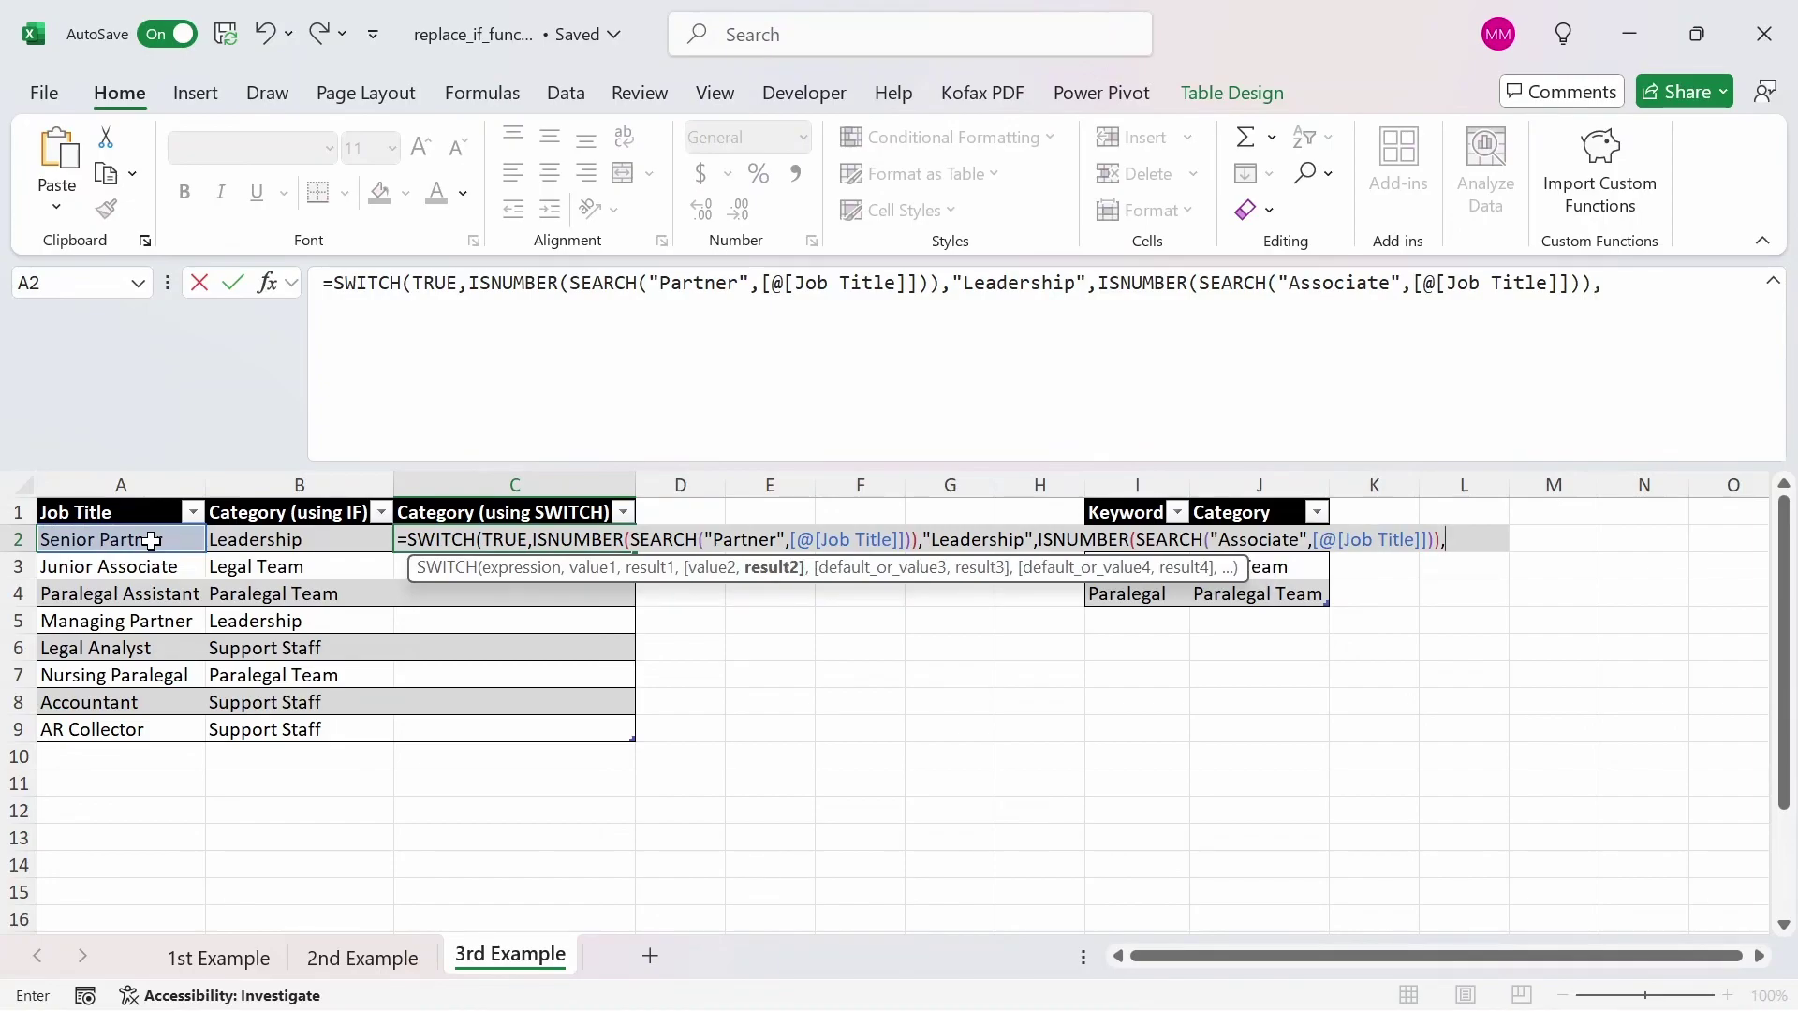
type("\"Legal Team\",")
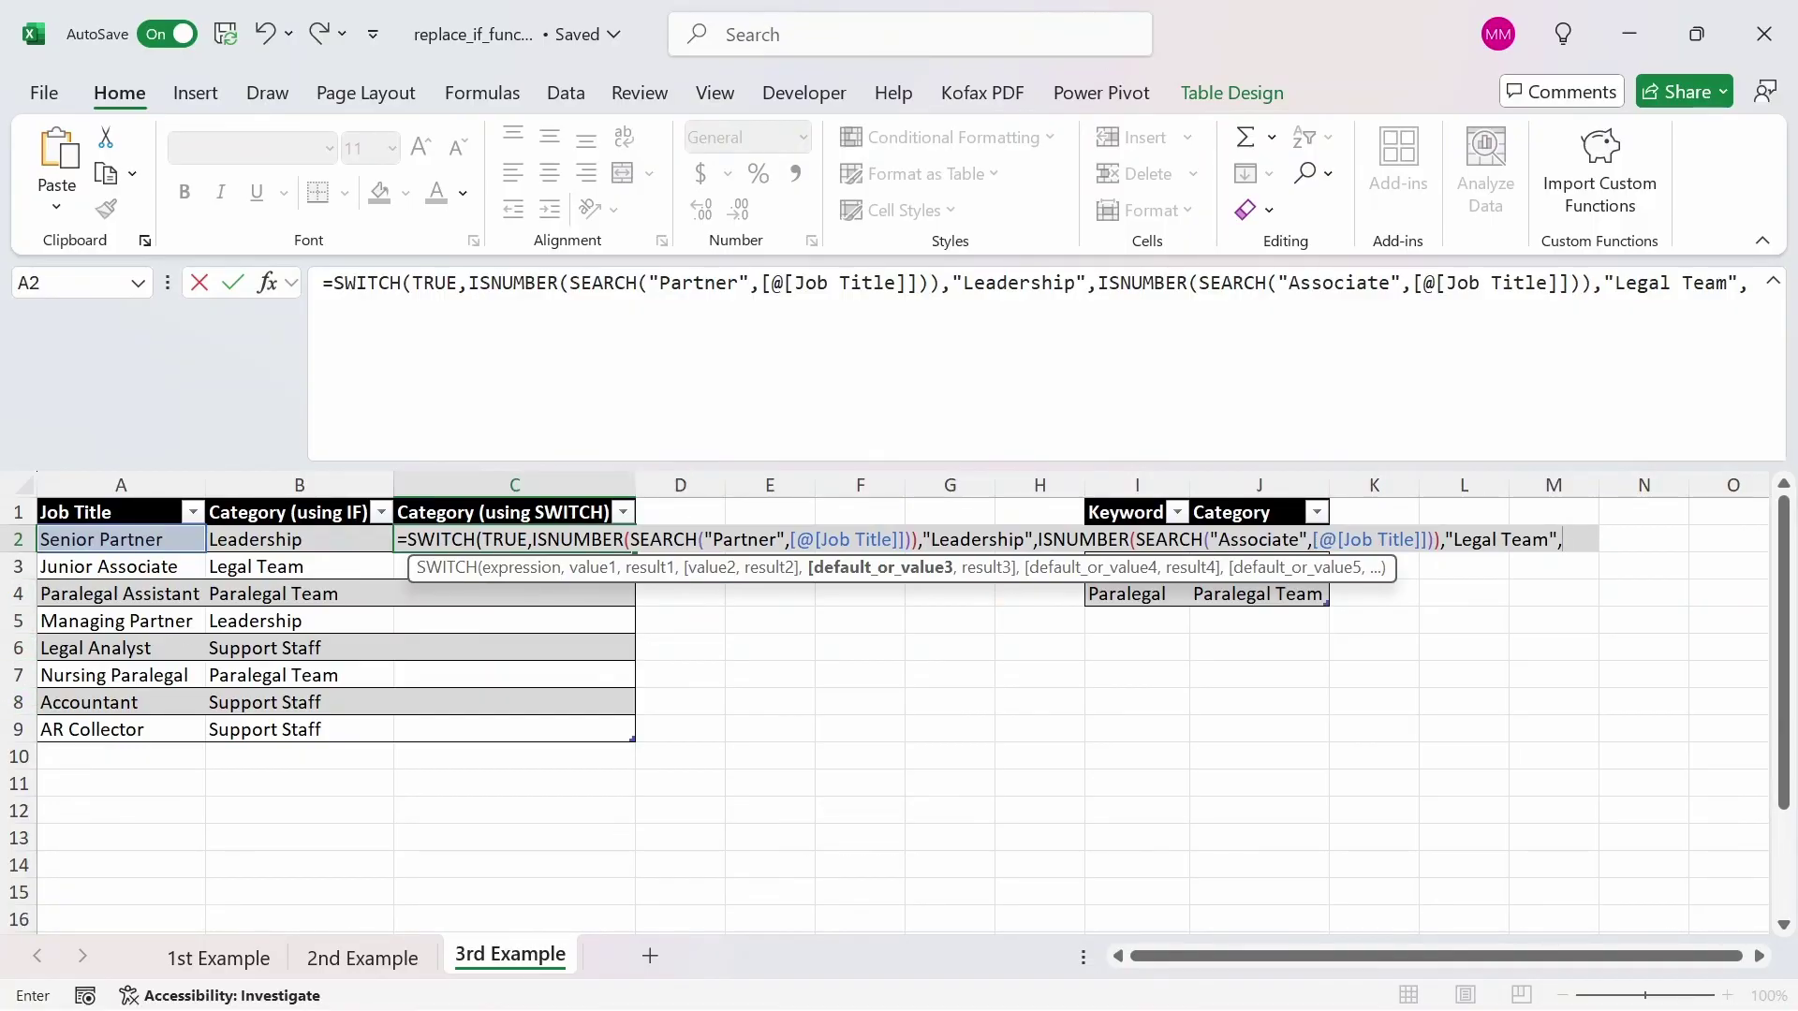
Add a Paralegal ISNUMBER(SEARCH) test returning "Paralegal Team" to C2's SWITCH formula, defaulting to "Support Staff".
left_click_drag(468, 283, 941, 282)
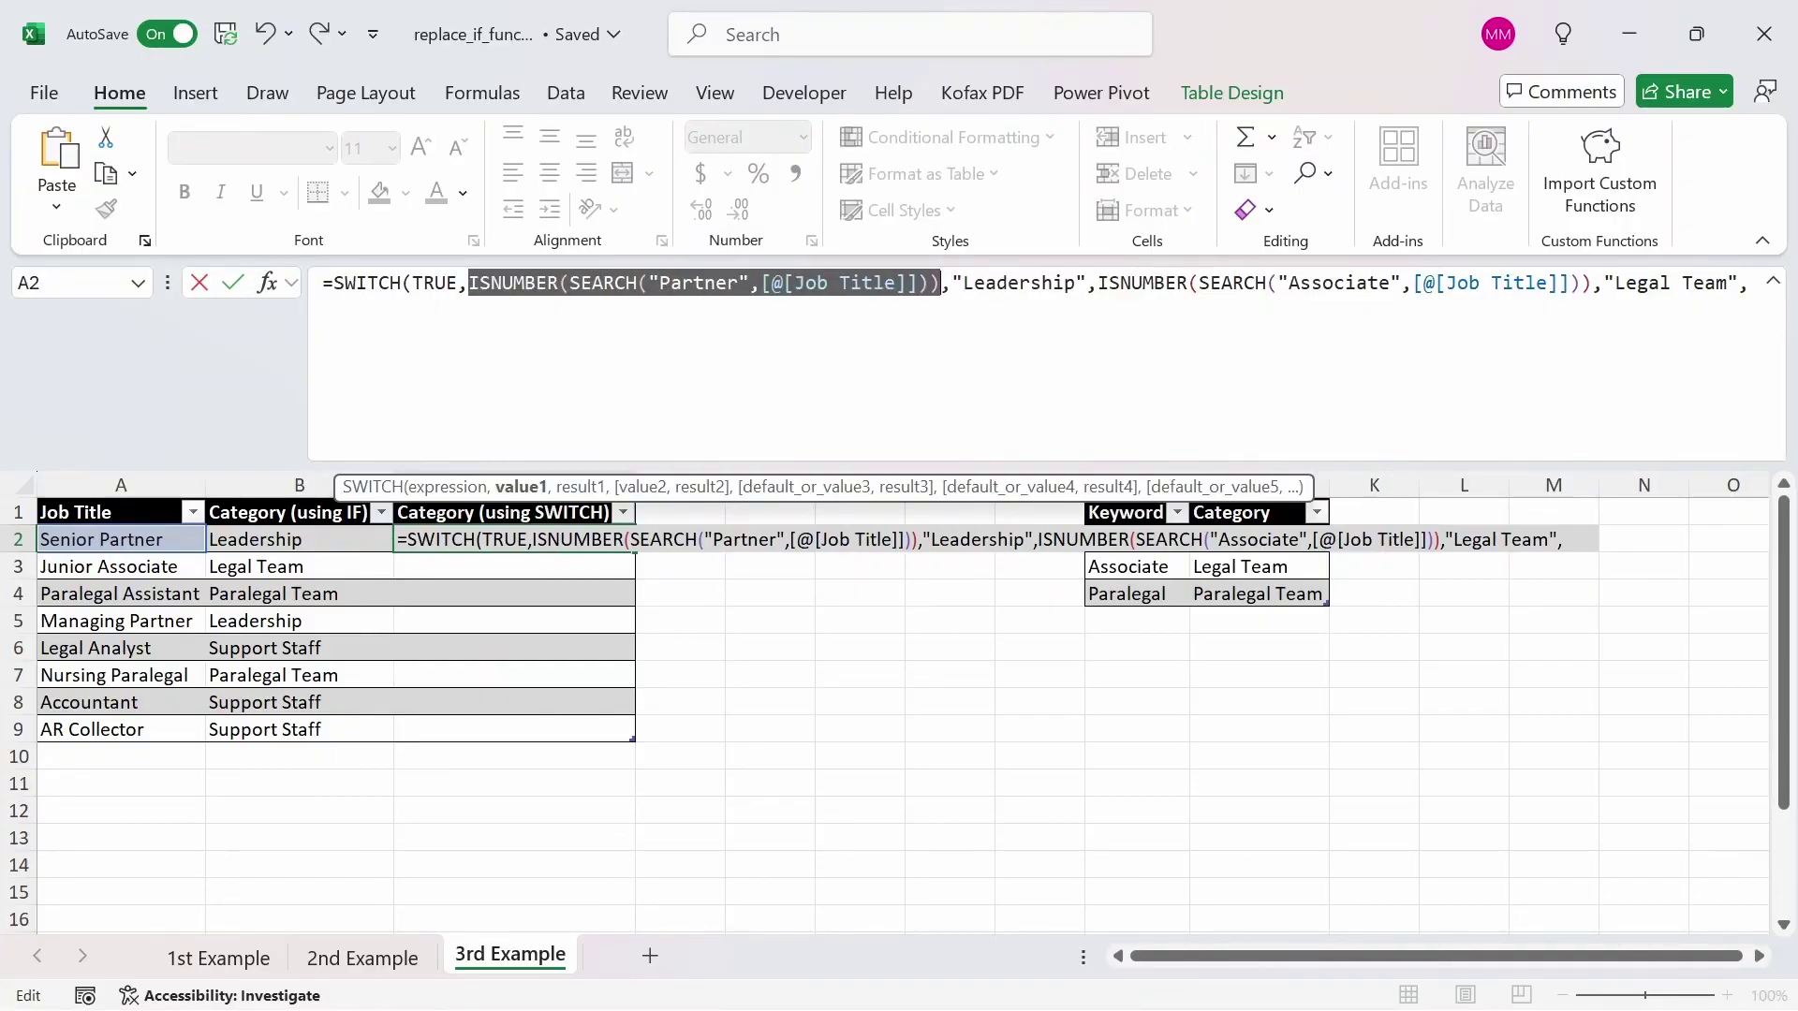
left_click(1749, 282)
key("ctrl+v")
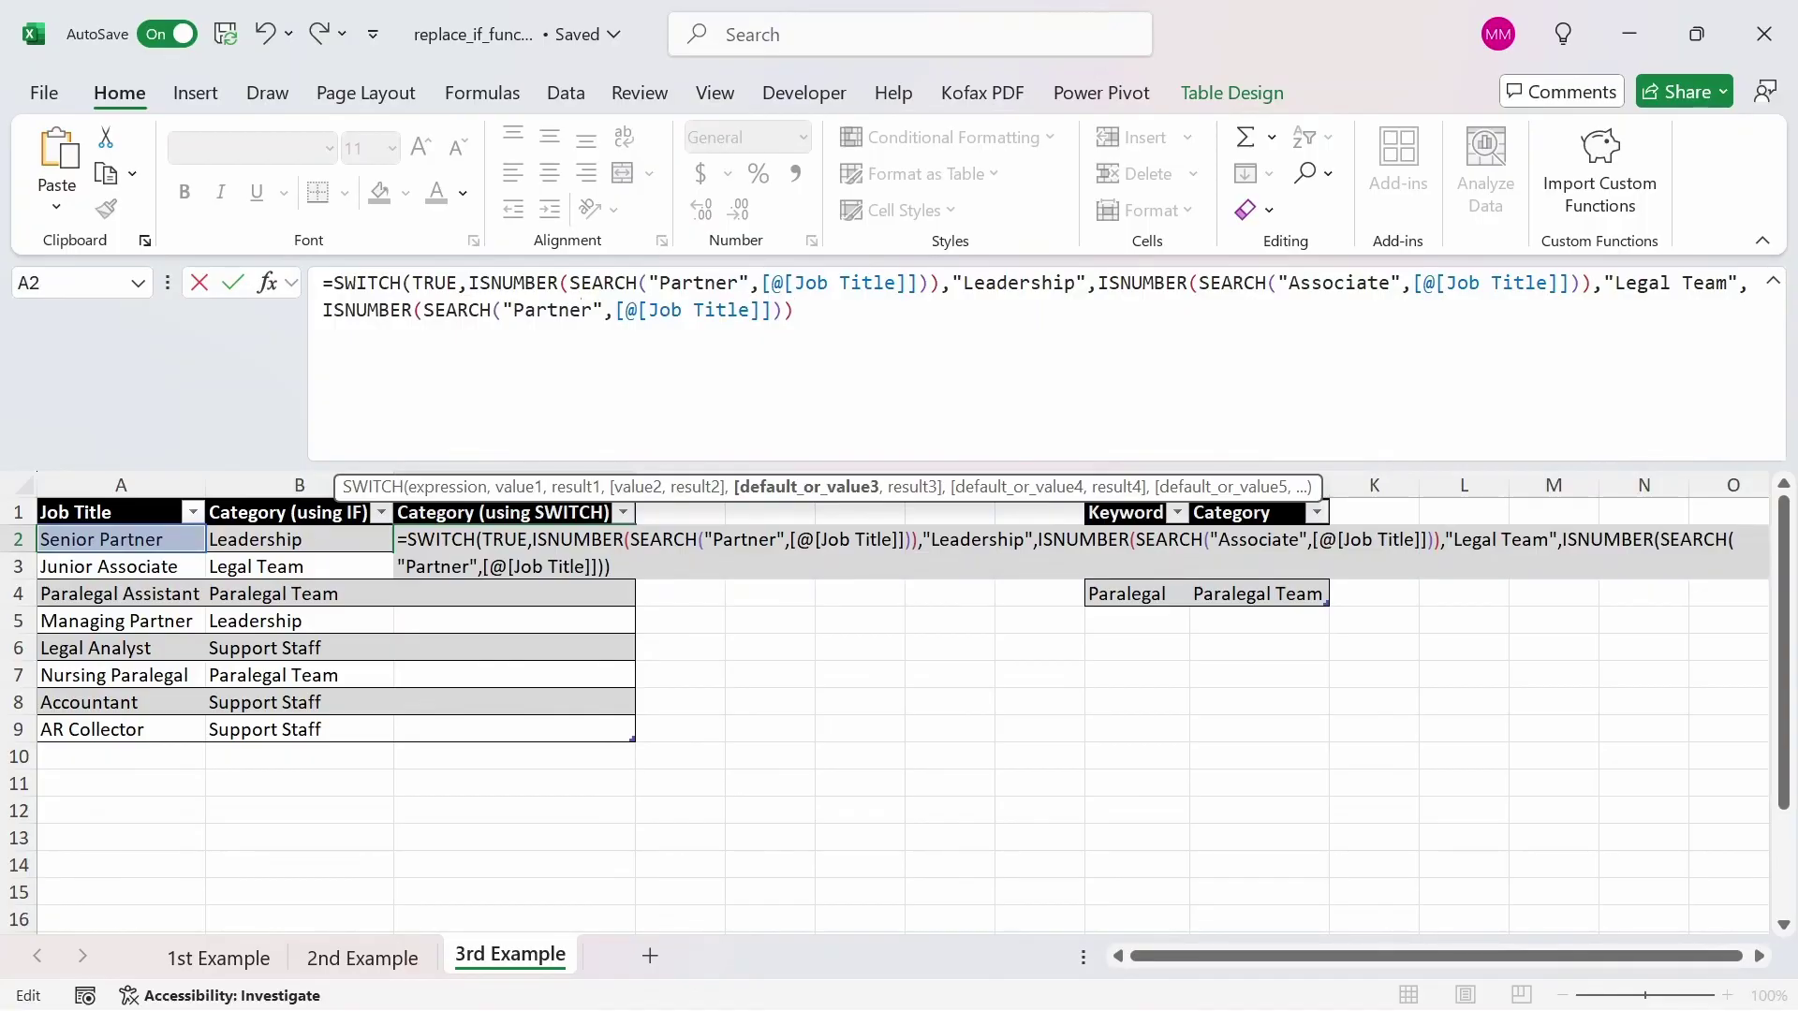
double_click(580, 310)
type("Paralegal")
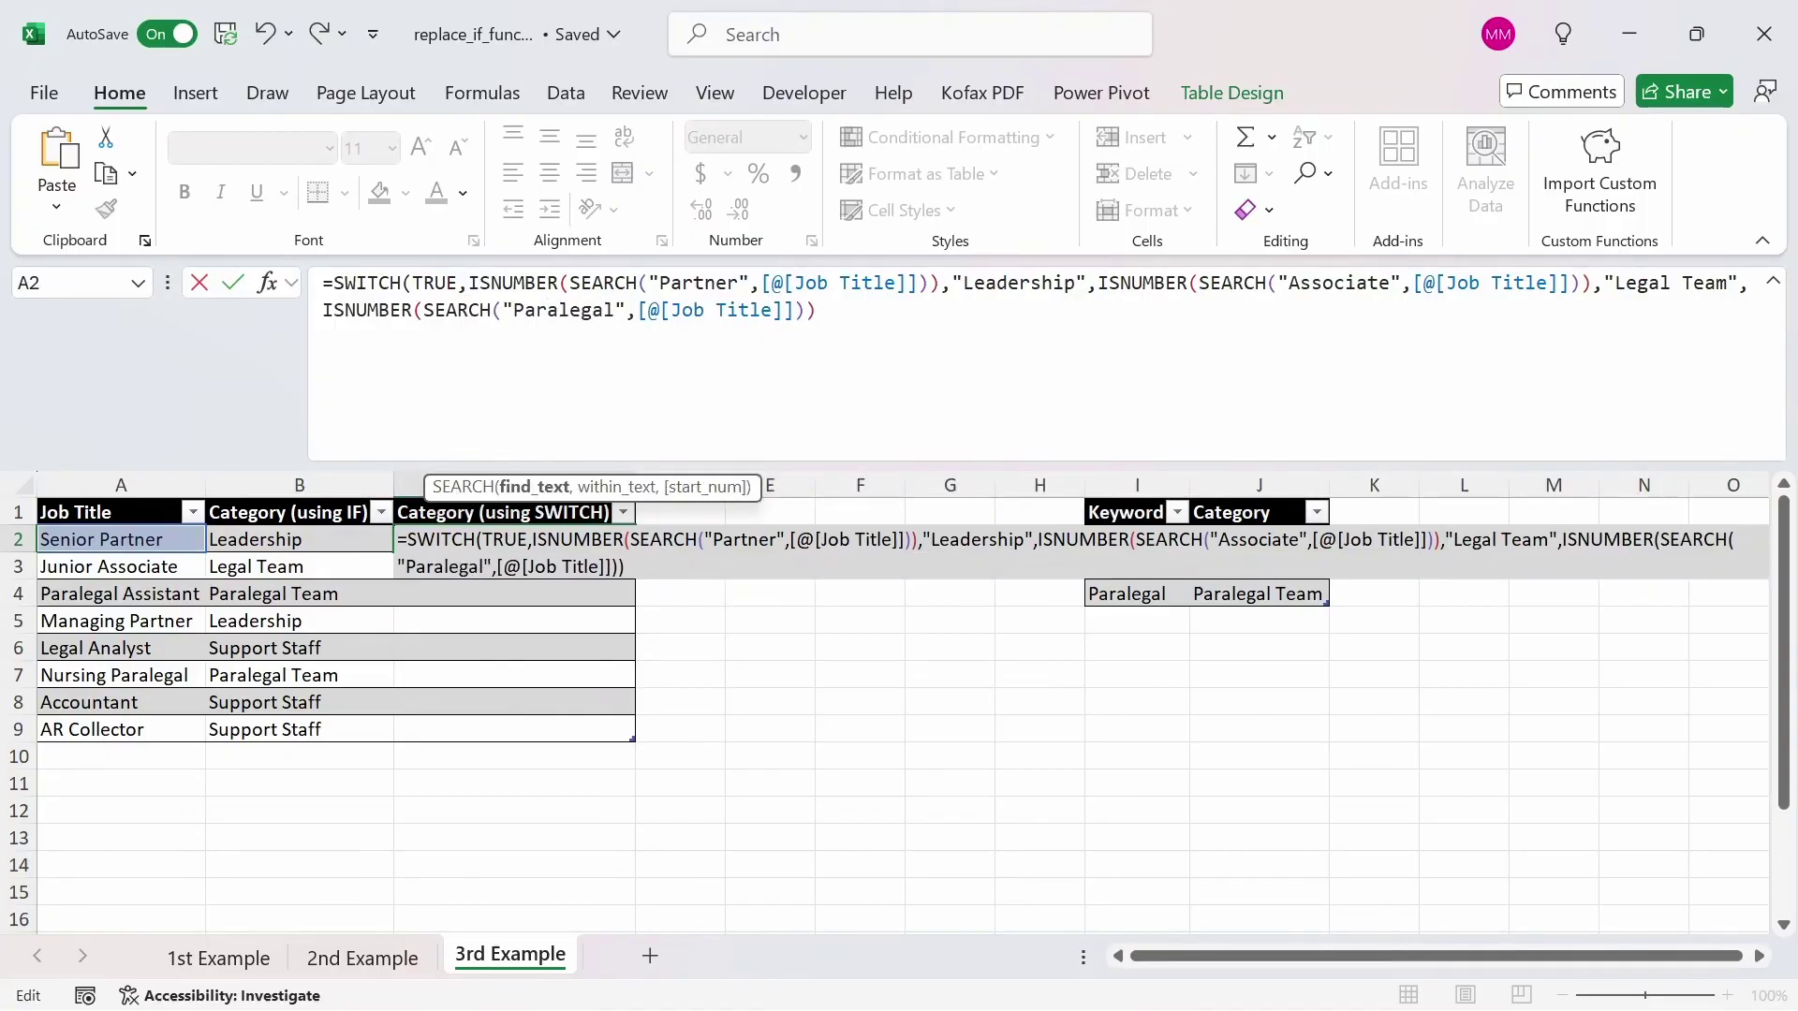
key("End")
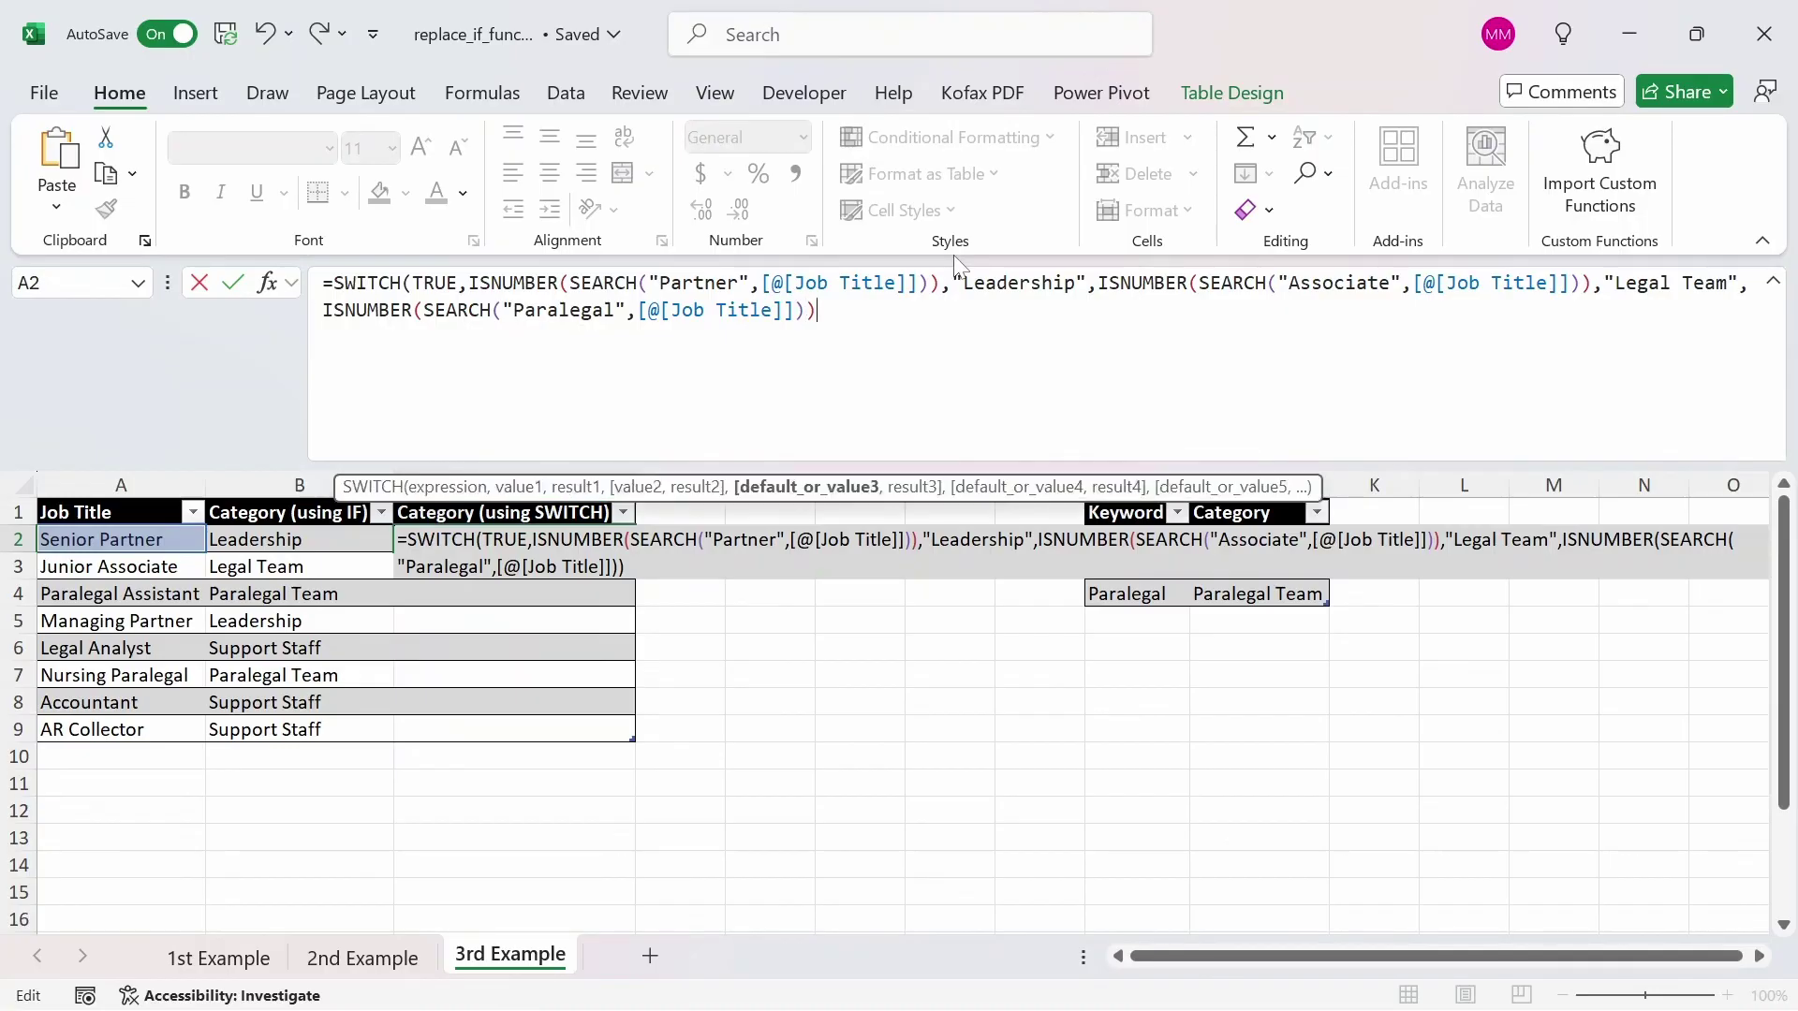
type(",")
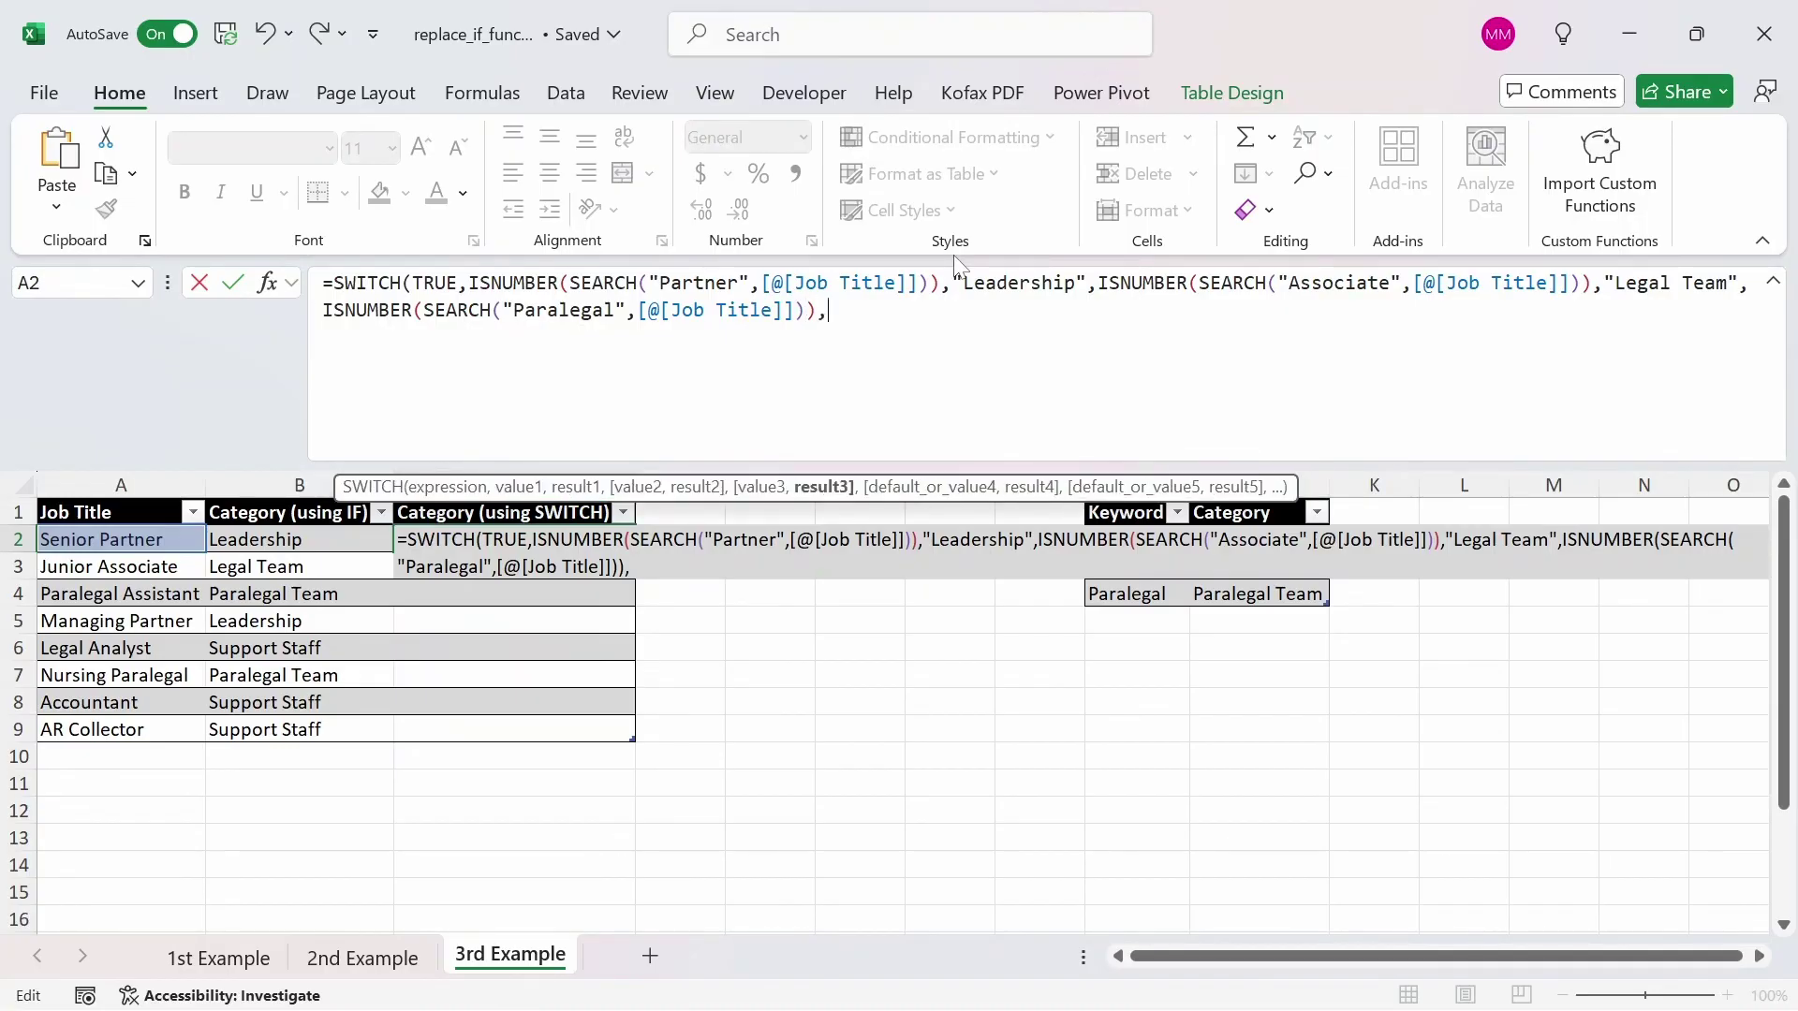
type("\"Paralegal Team\"")
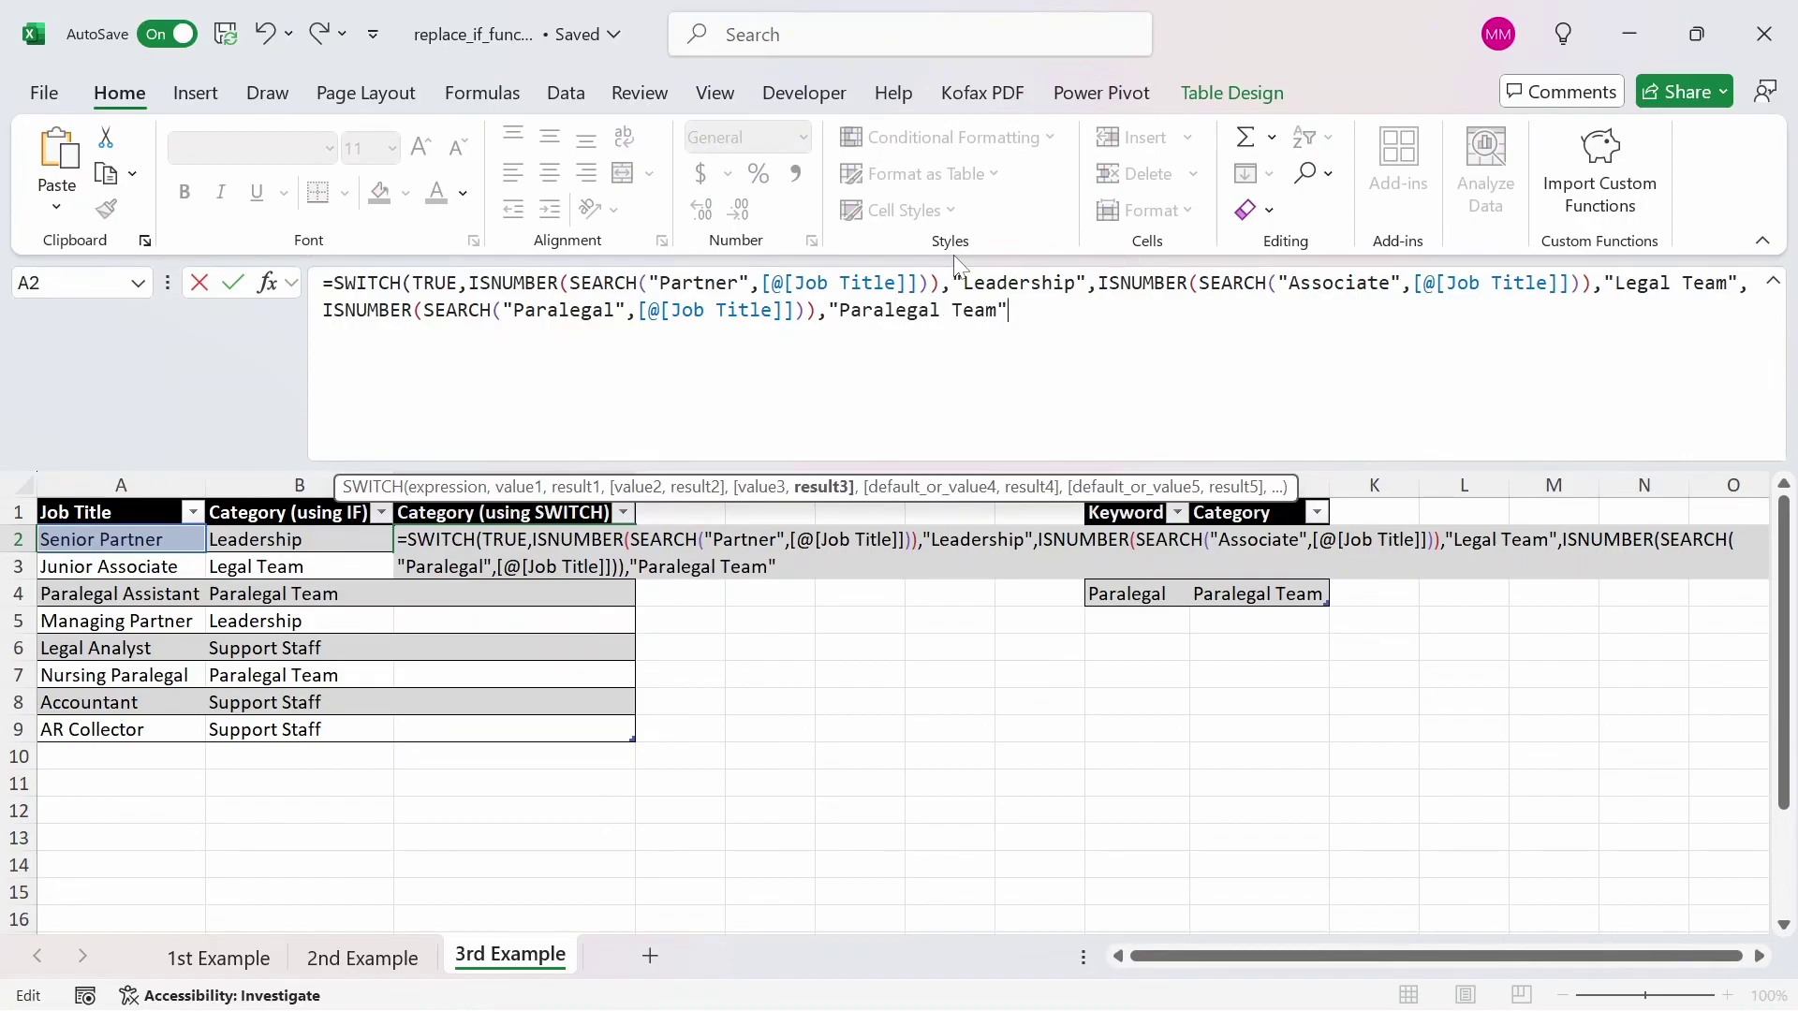
type(",")
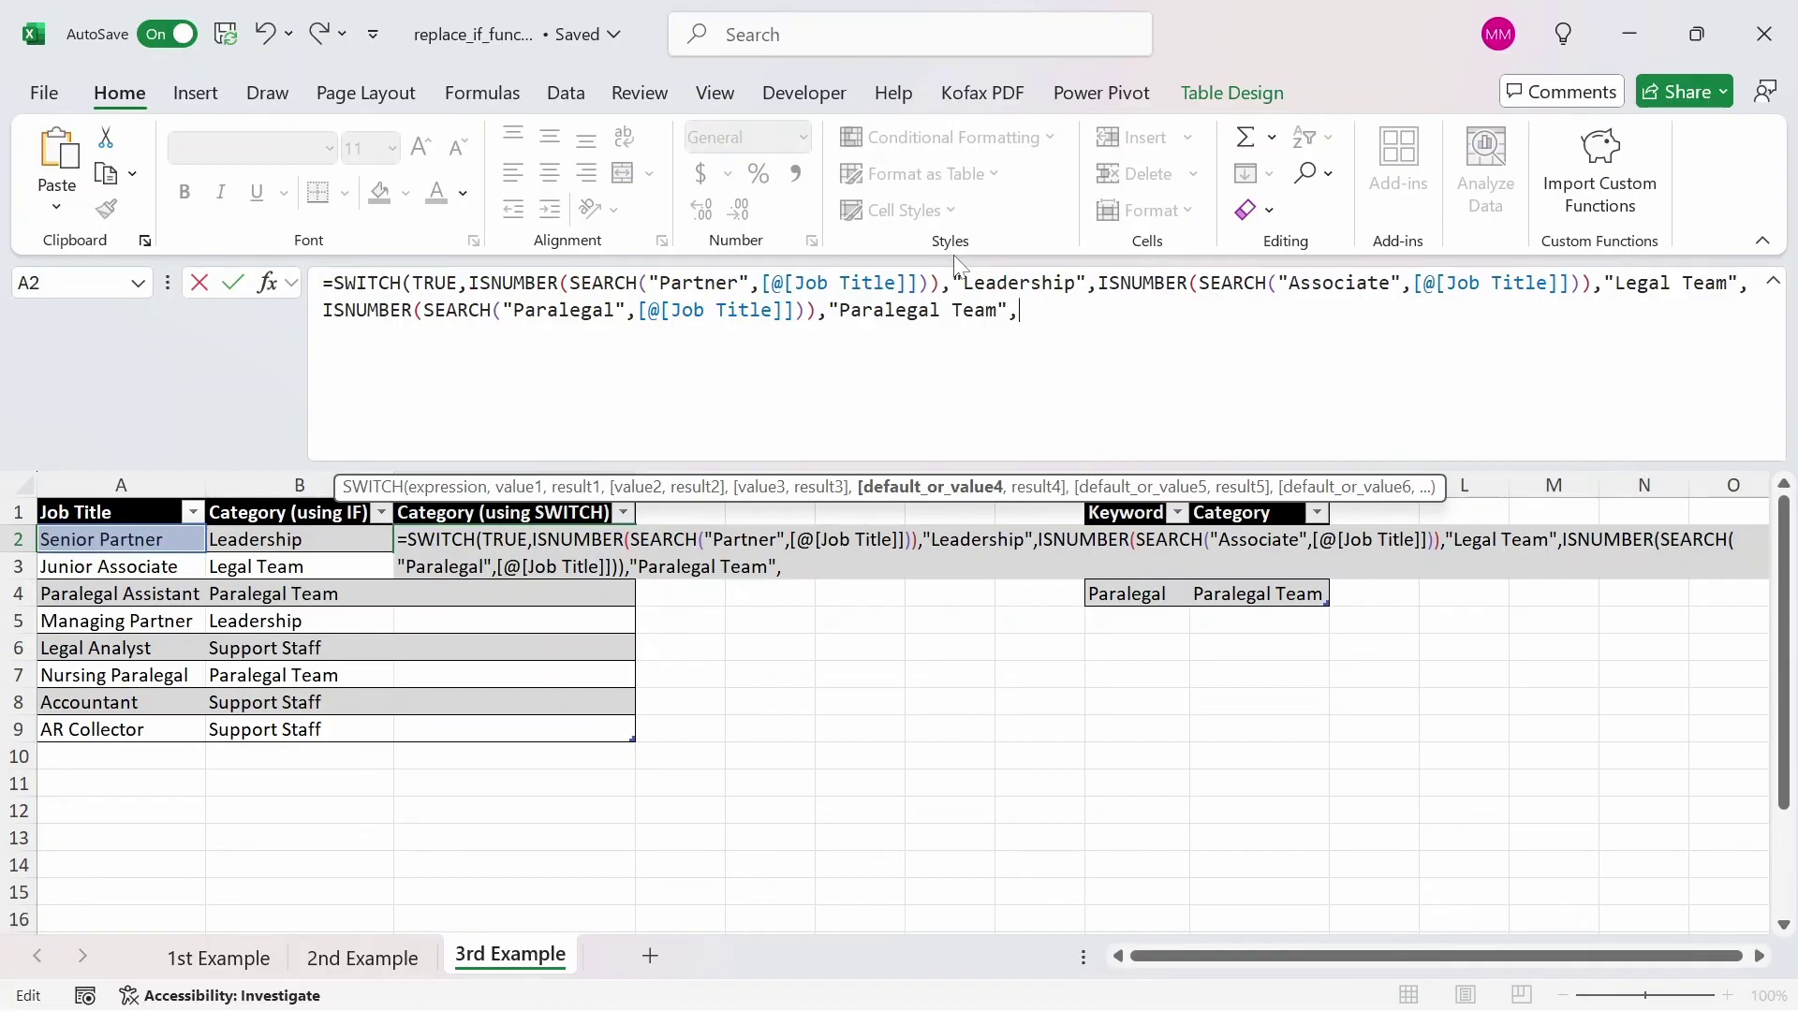
type("\"Support Staff\")")
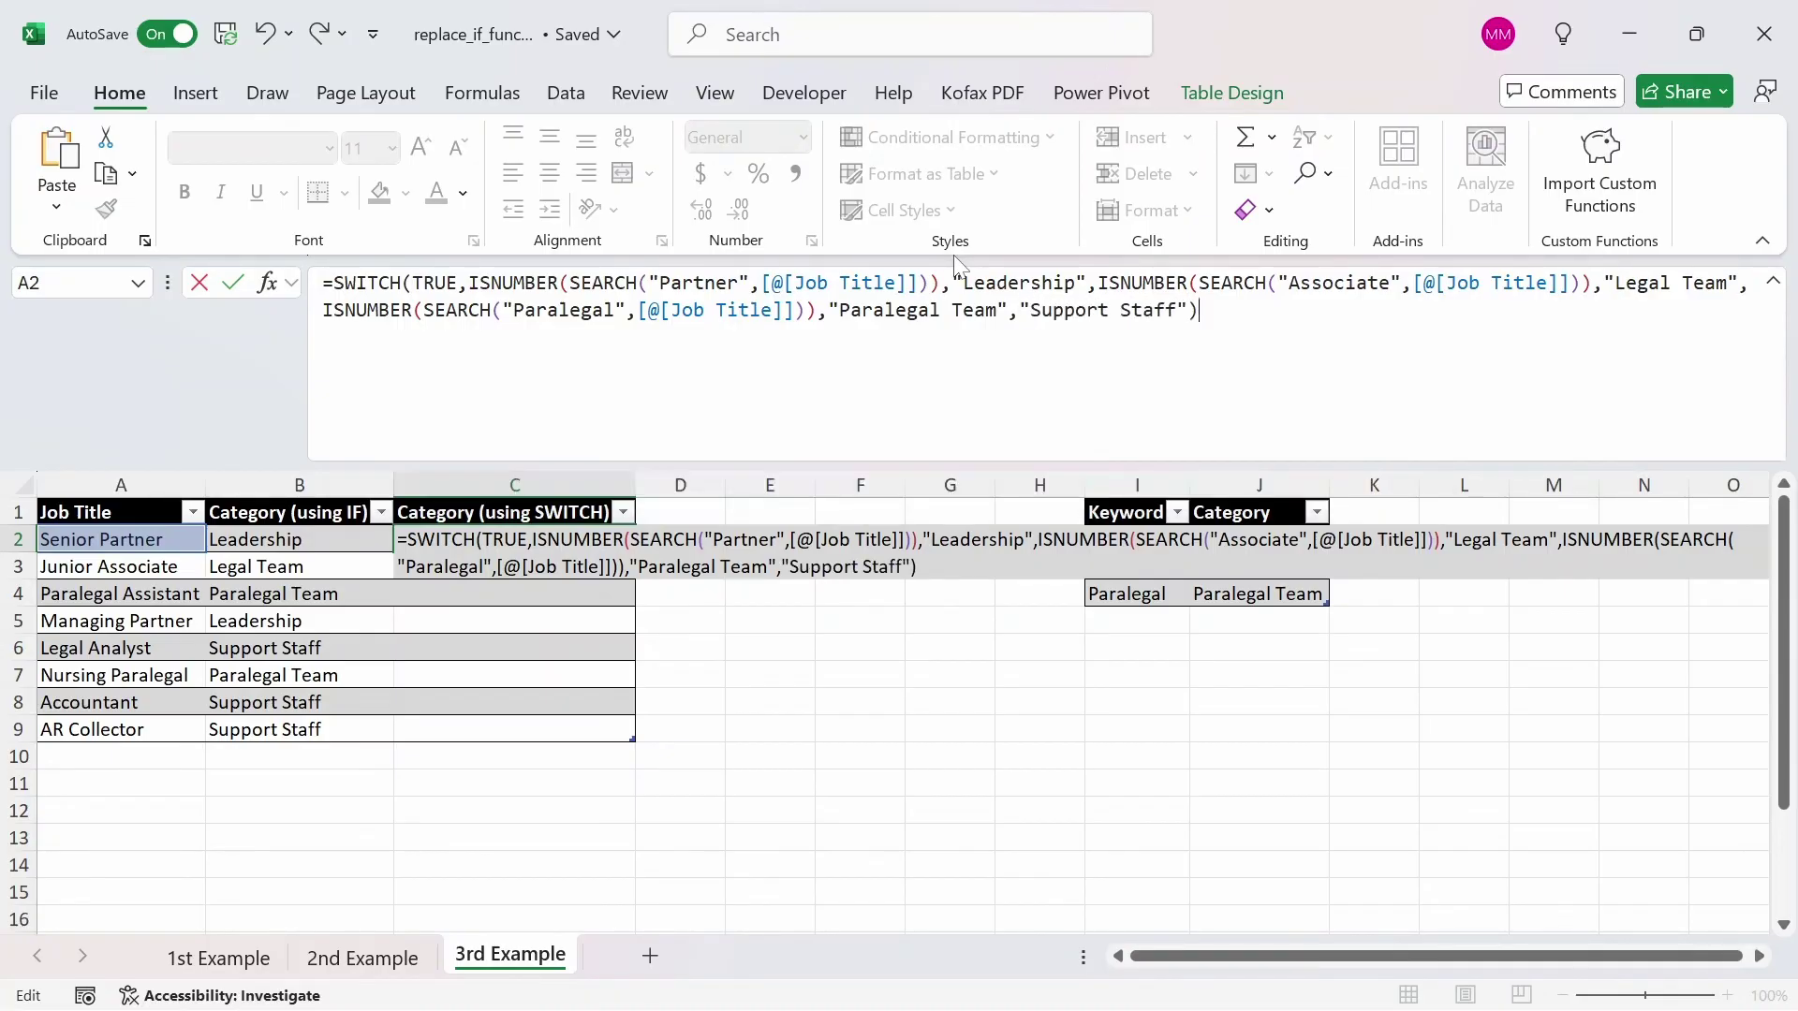
Commit the SWITCH formula to the column and check the Senior Partner and Managing Partner results.
key("Return")
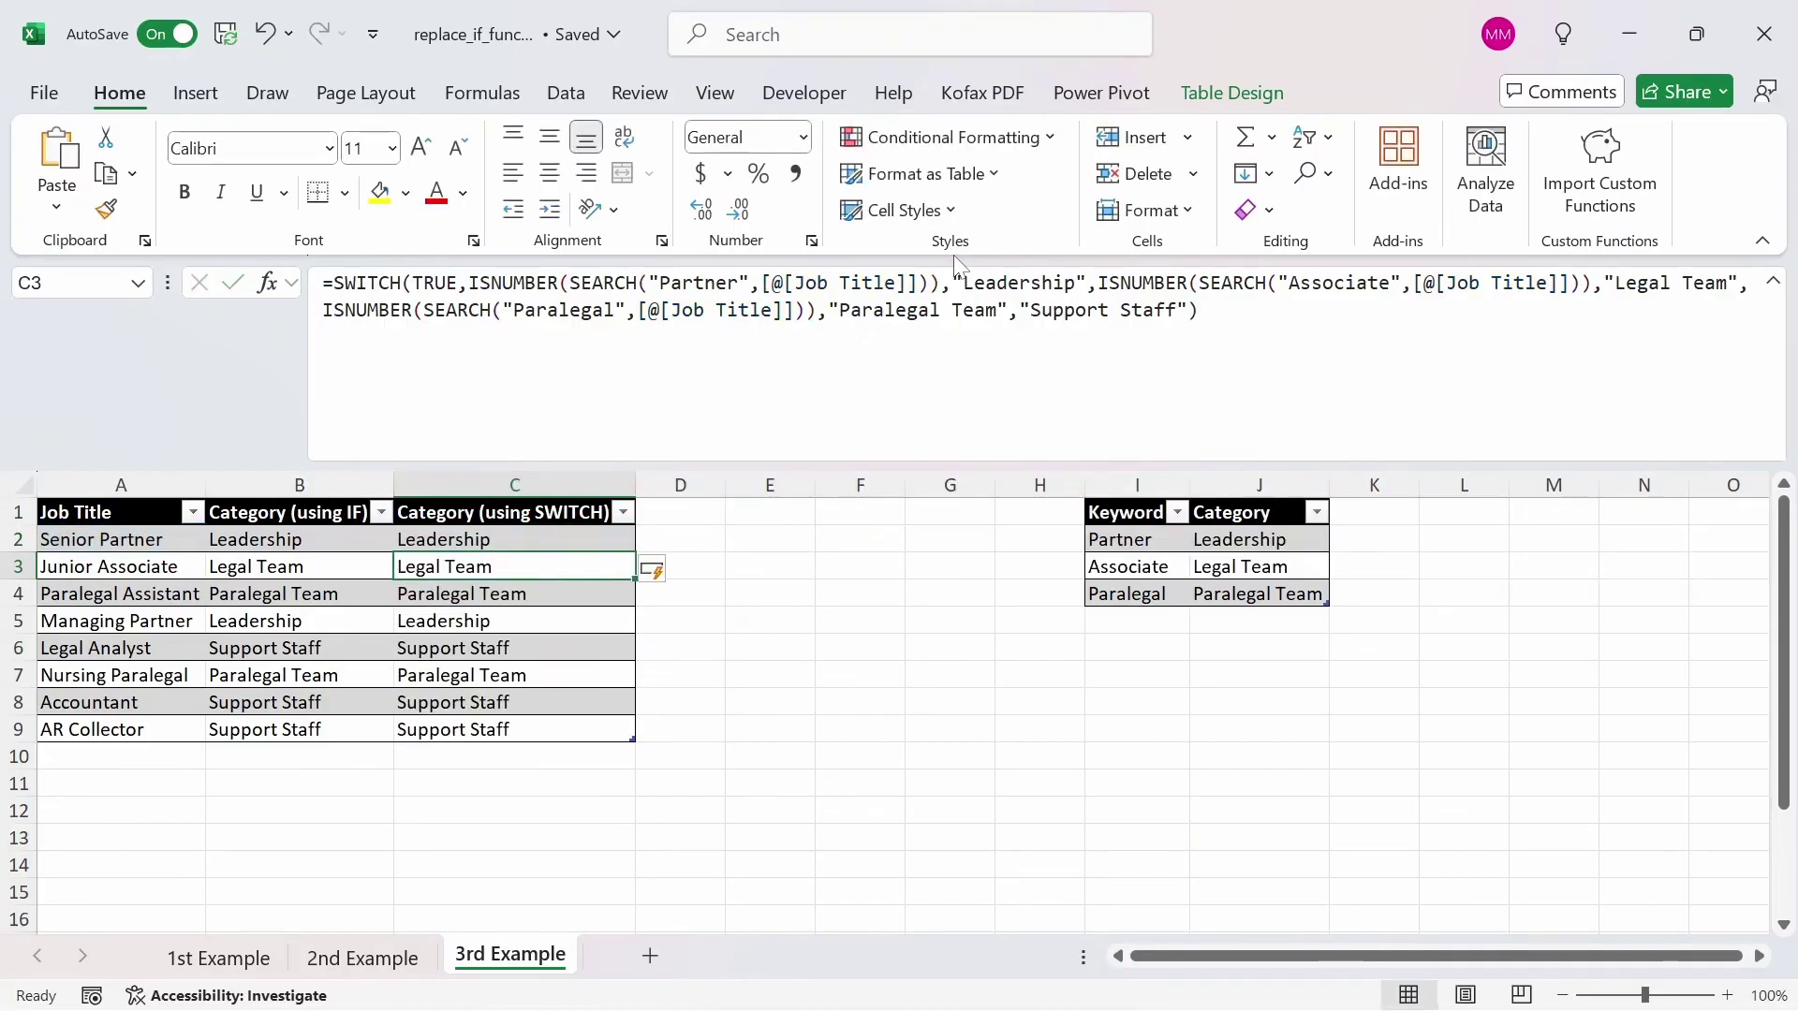
key("Up")
key("Left")
key("Left")
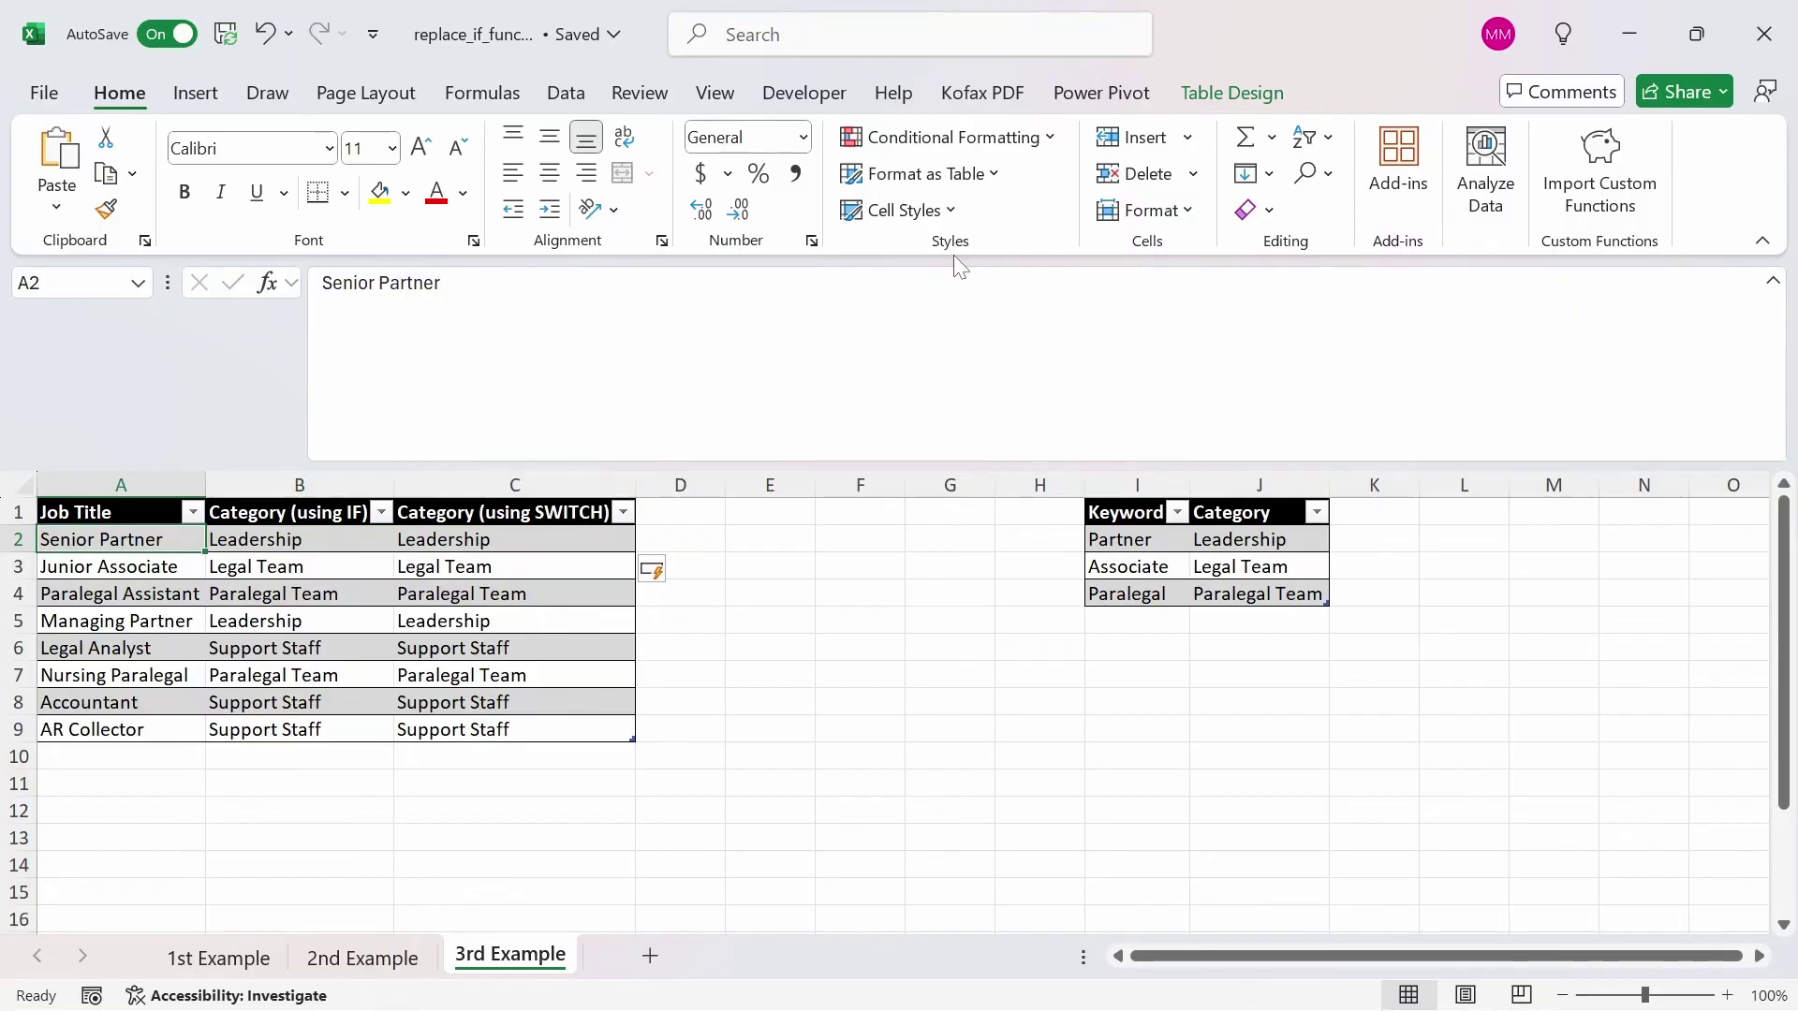
key("Down")
key("Down")
key("Down")
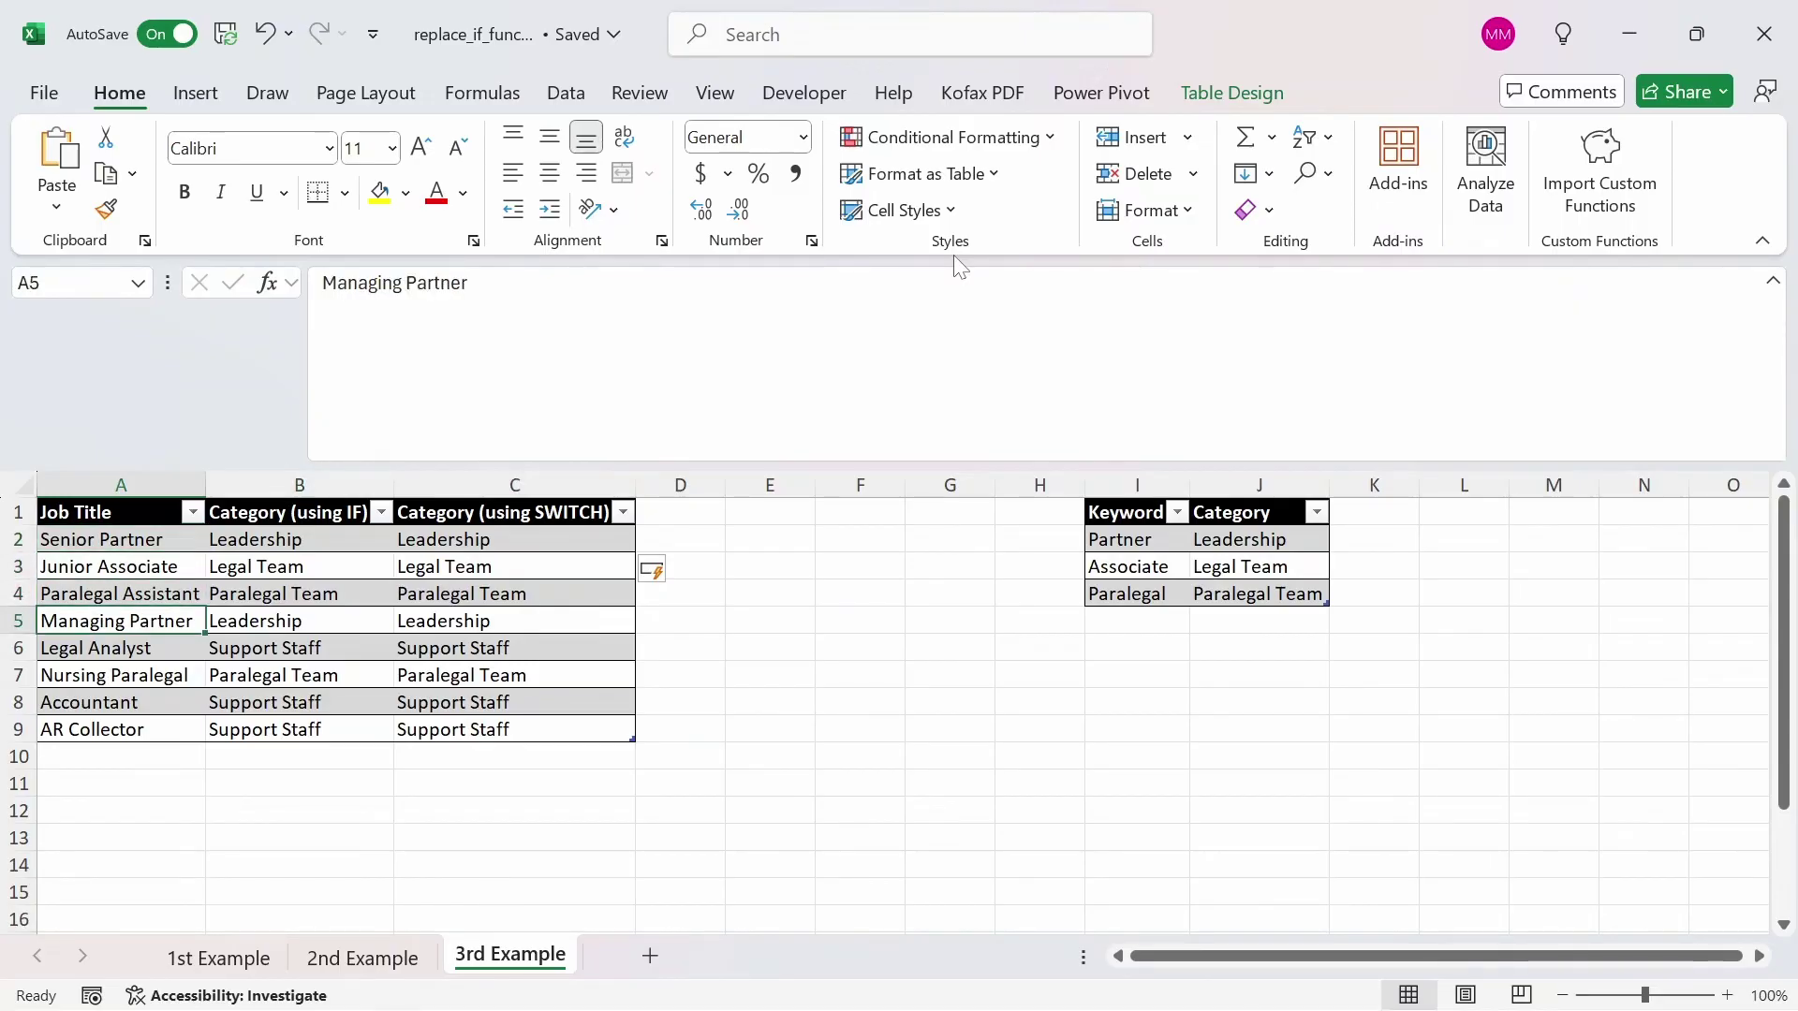
key("Right")
key("Right")
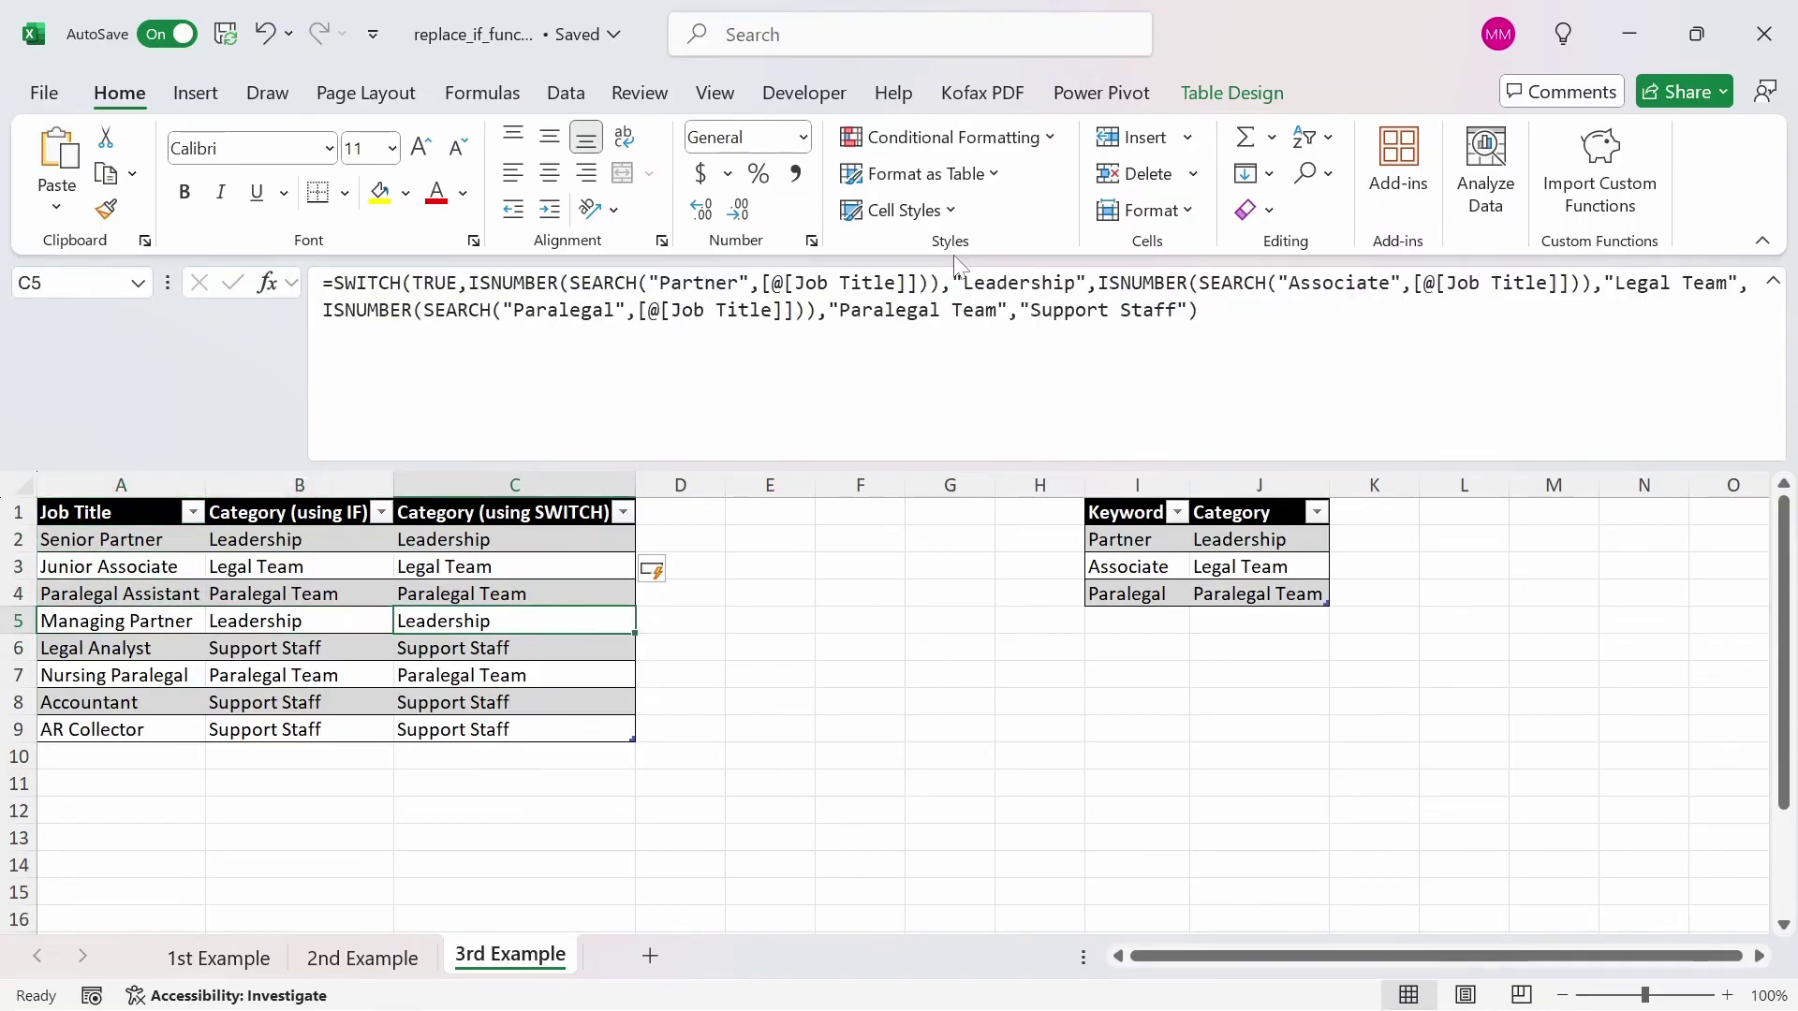
Compare IFS and SWITCH categories for the Nursing Paralegal, Junior Associate and Legal Analyst rows.
key("Left")
key("Up")
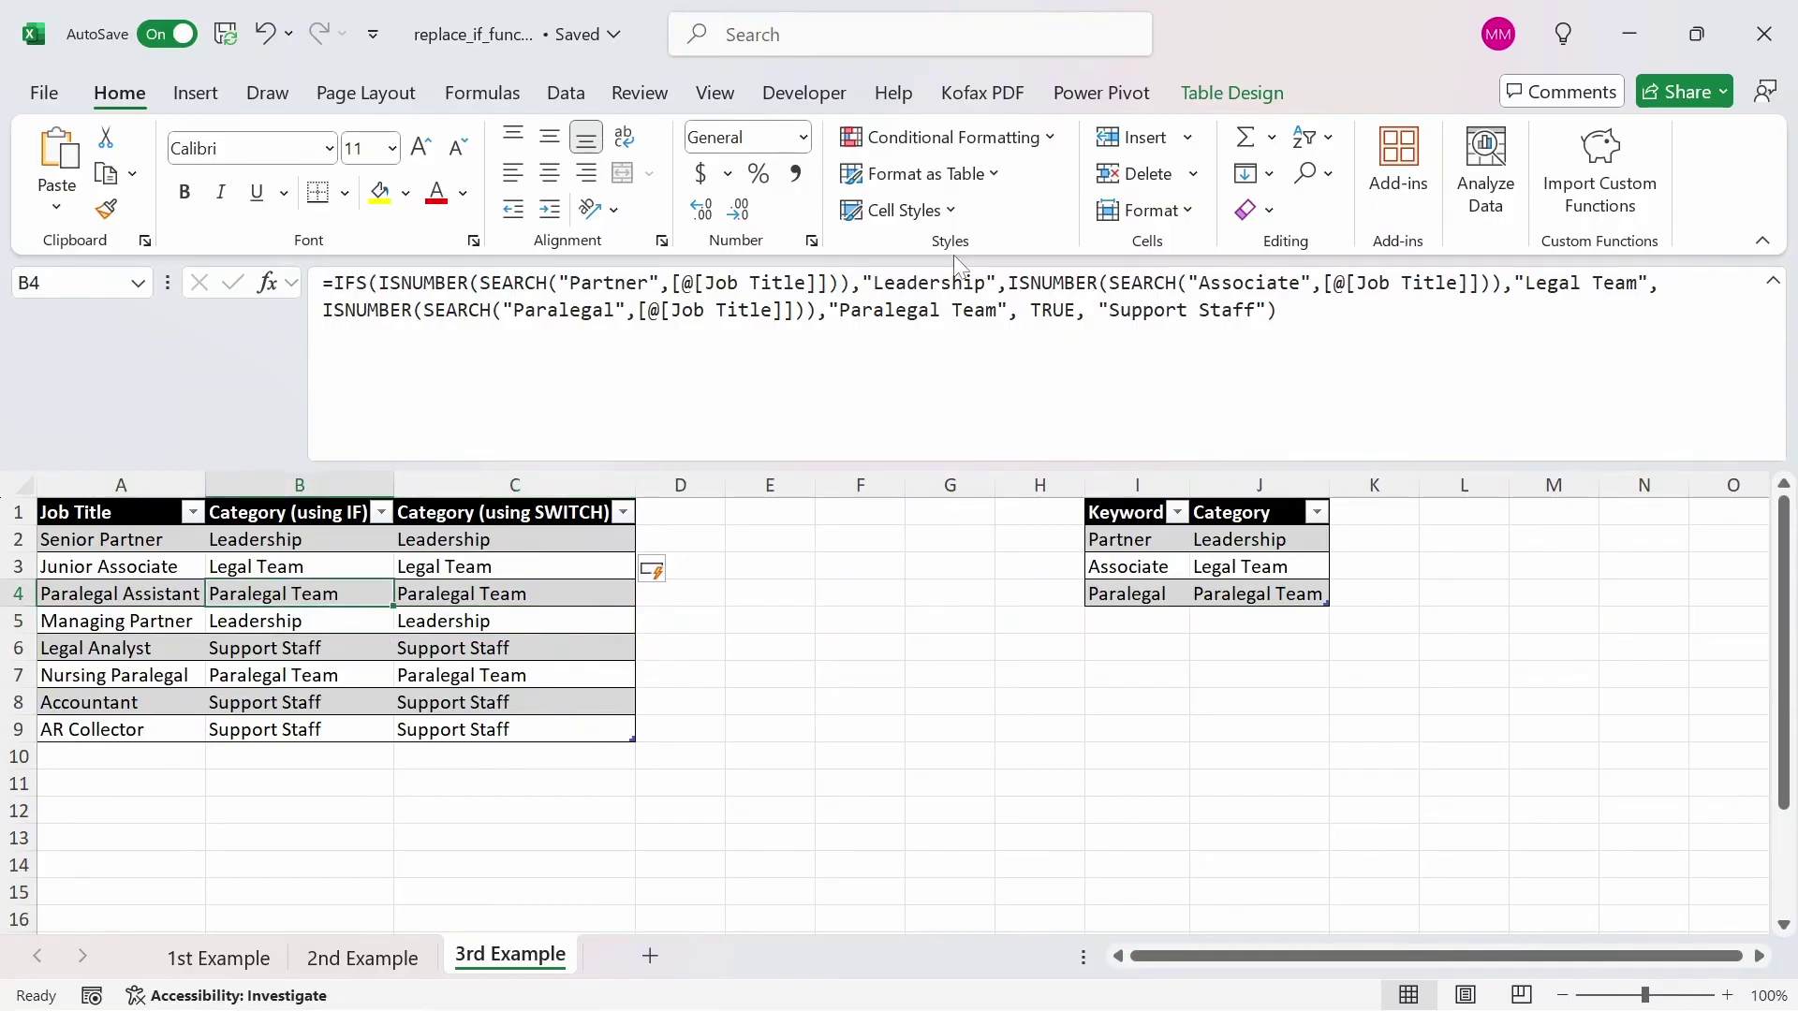
key("Down")
key("Down")
key("Down")
key("Left")
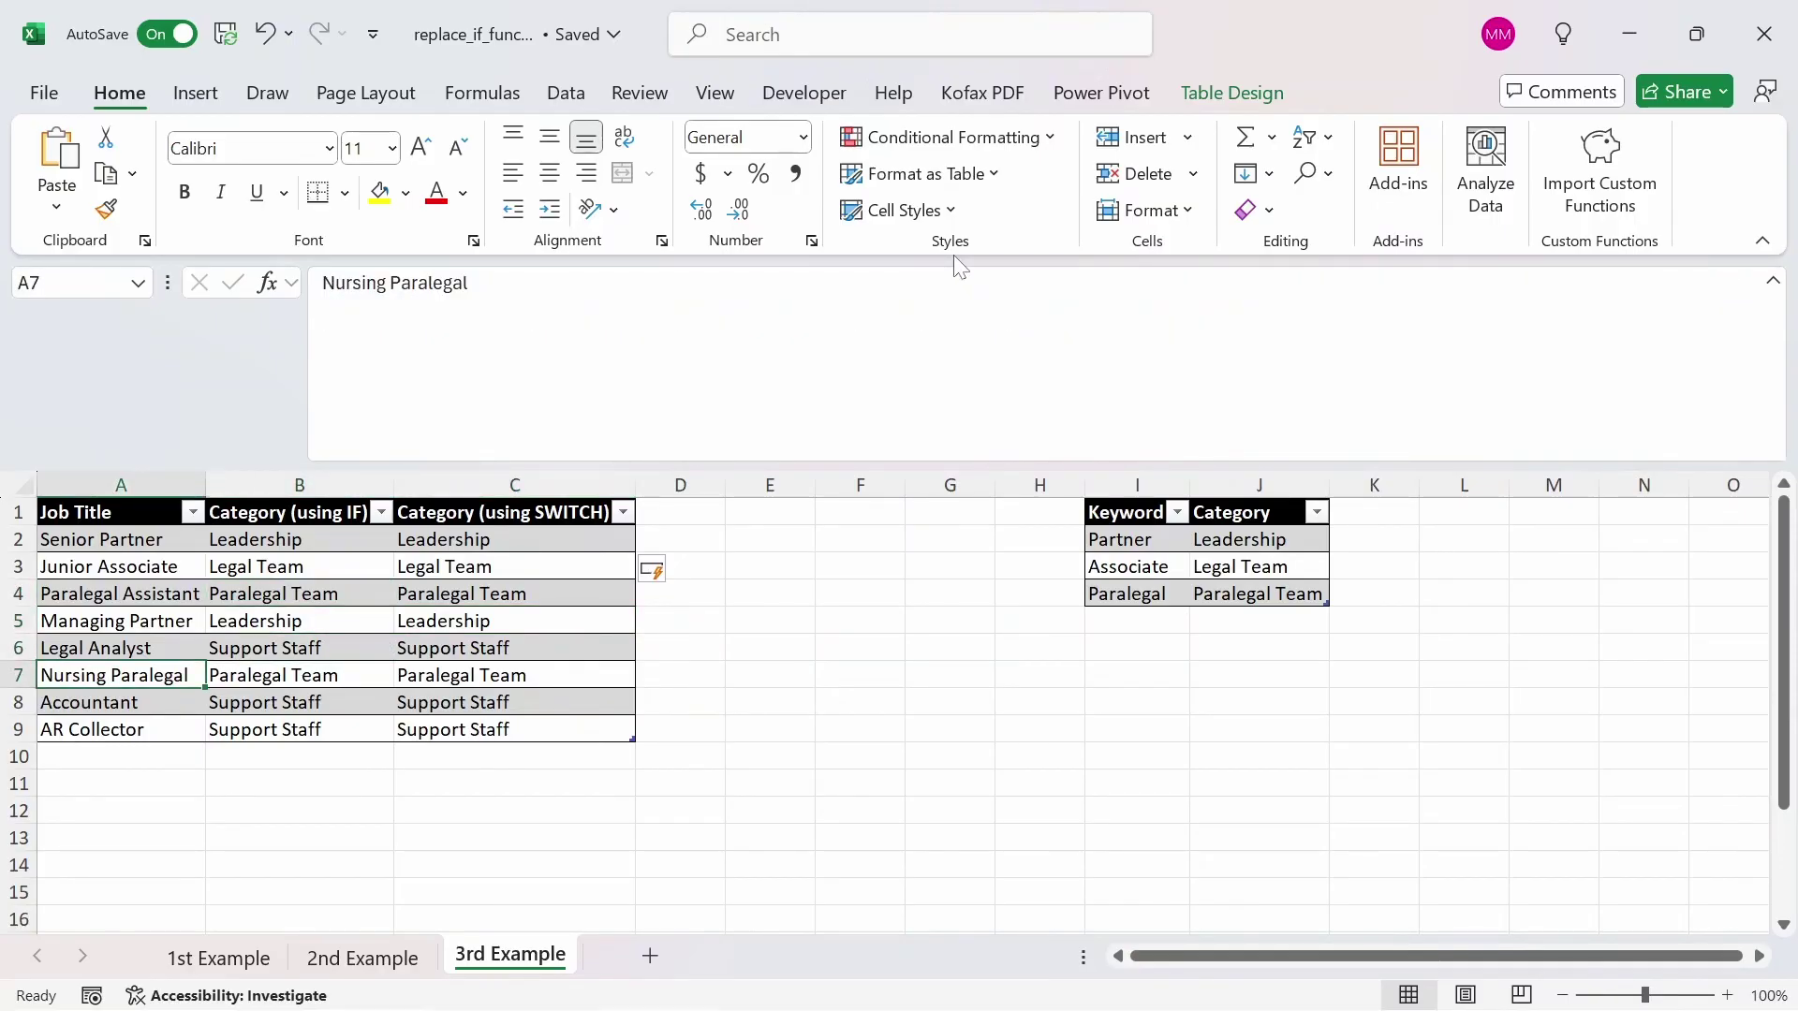
key("Right")
key("Right")
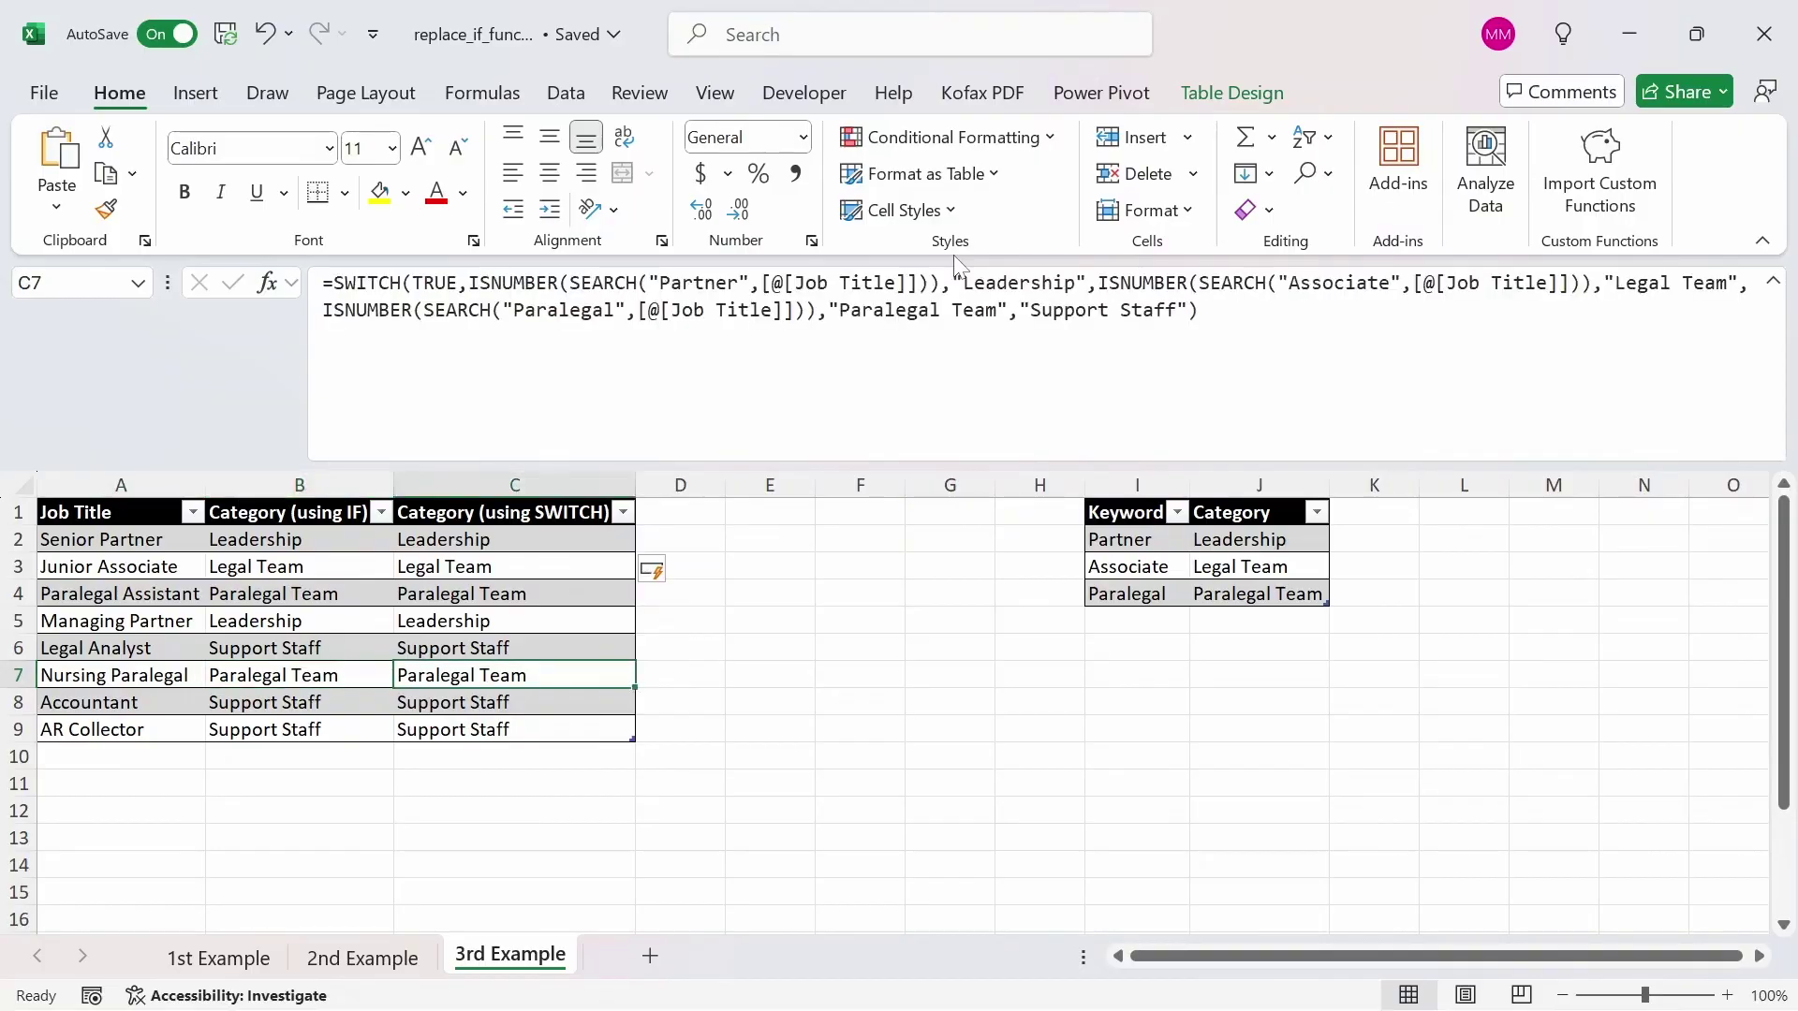
key("Up")
key("Left")
key("Up")
key("Left")
key("Up")
key("Up")
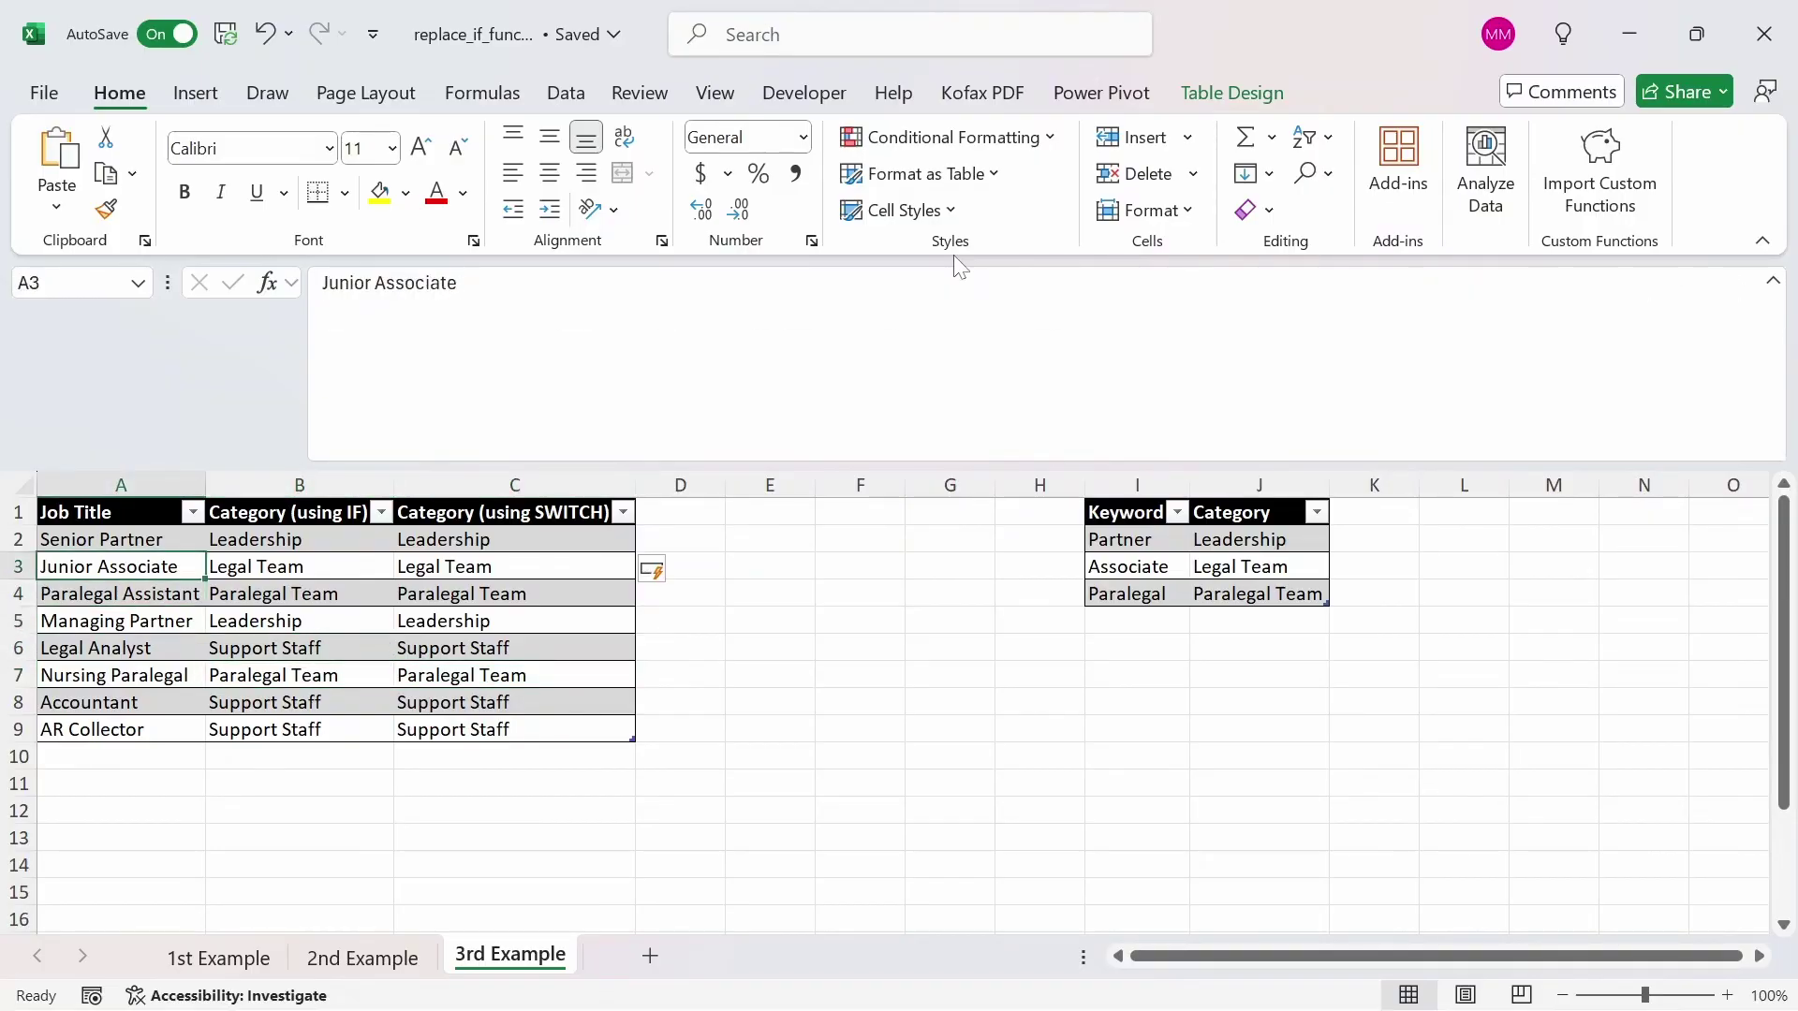
key("Right")
key("Right")
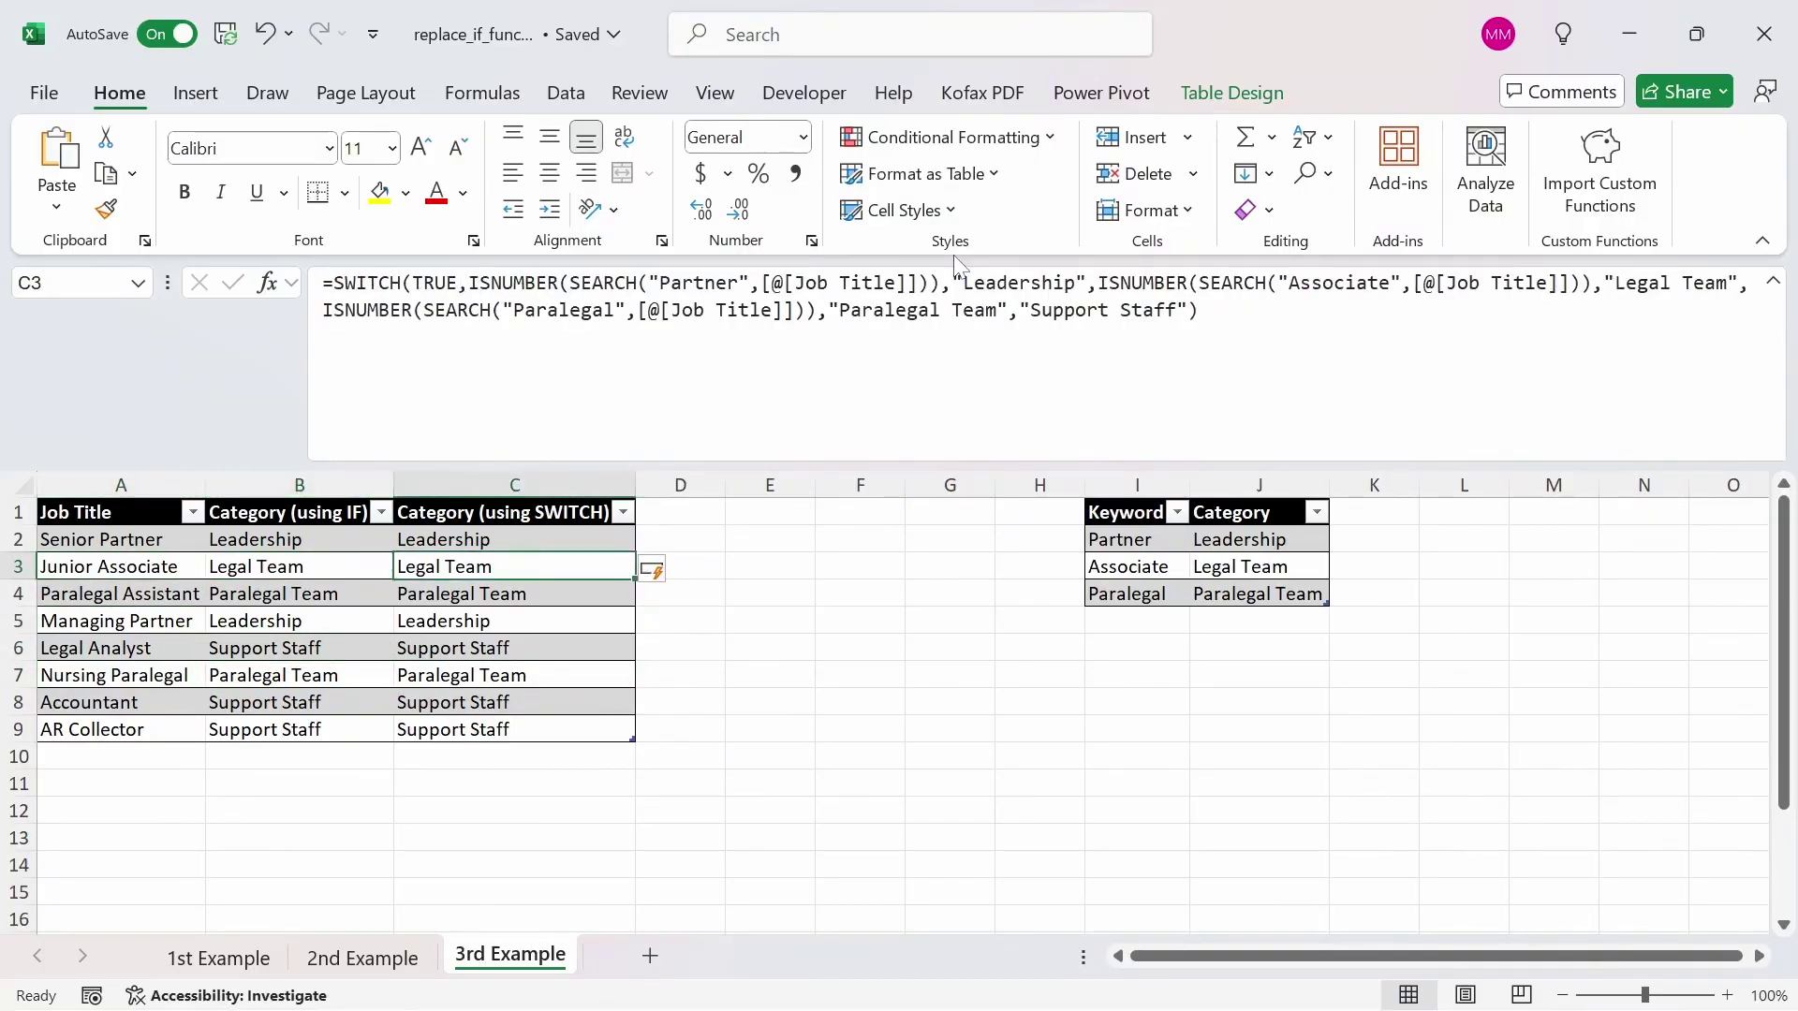
key("Down")
key("Down")
key("Down")
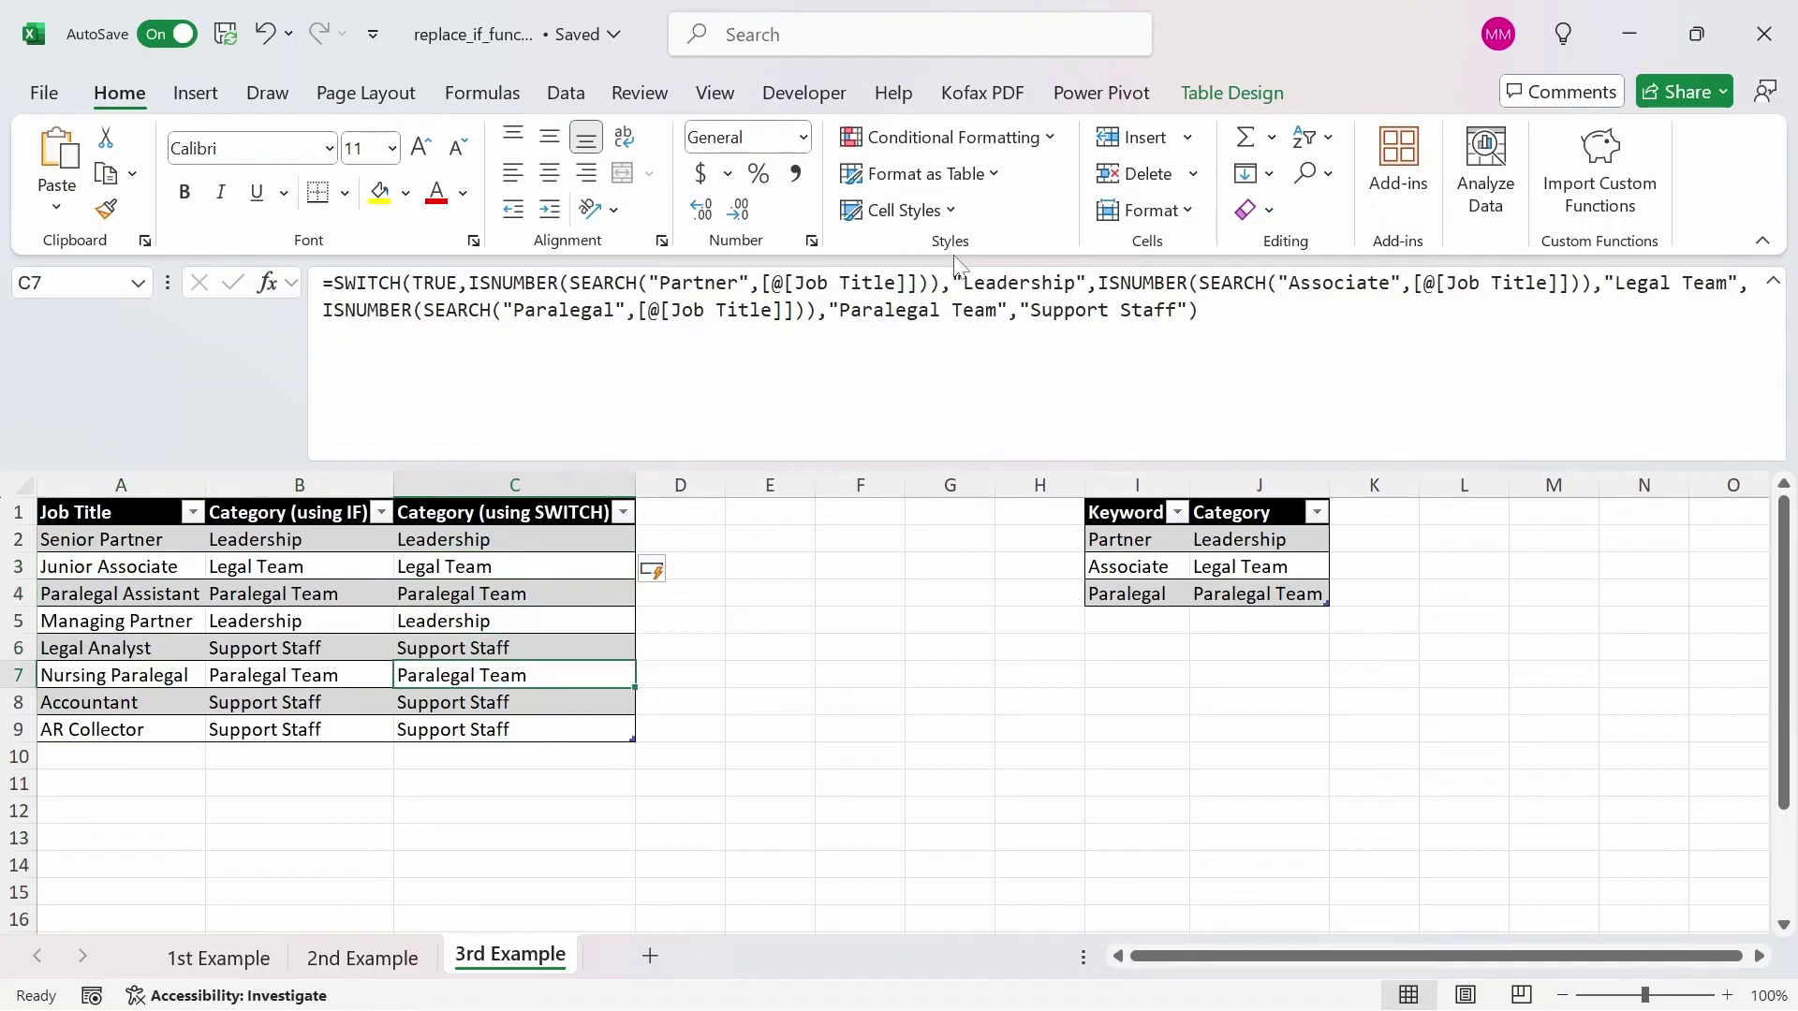
key("Left")
key("Left")
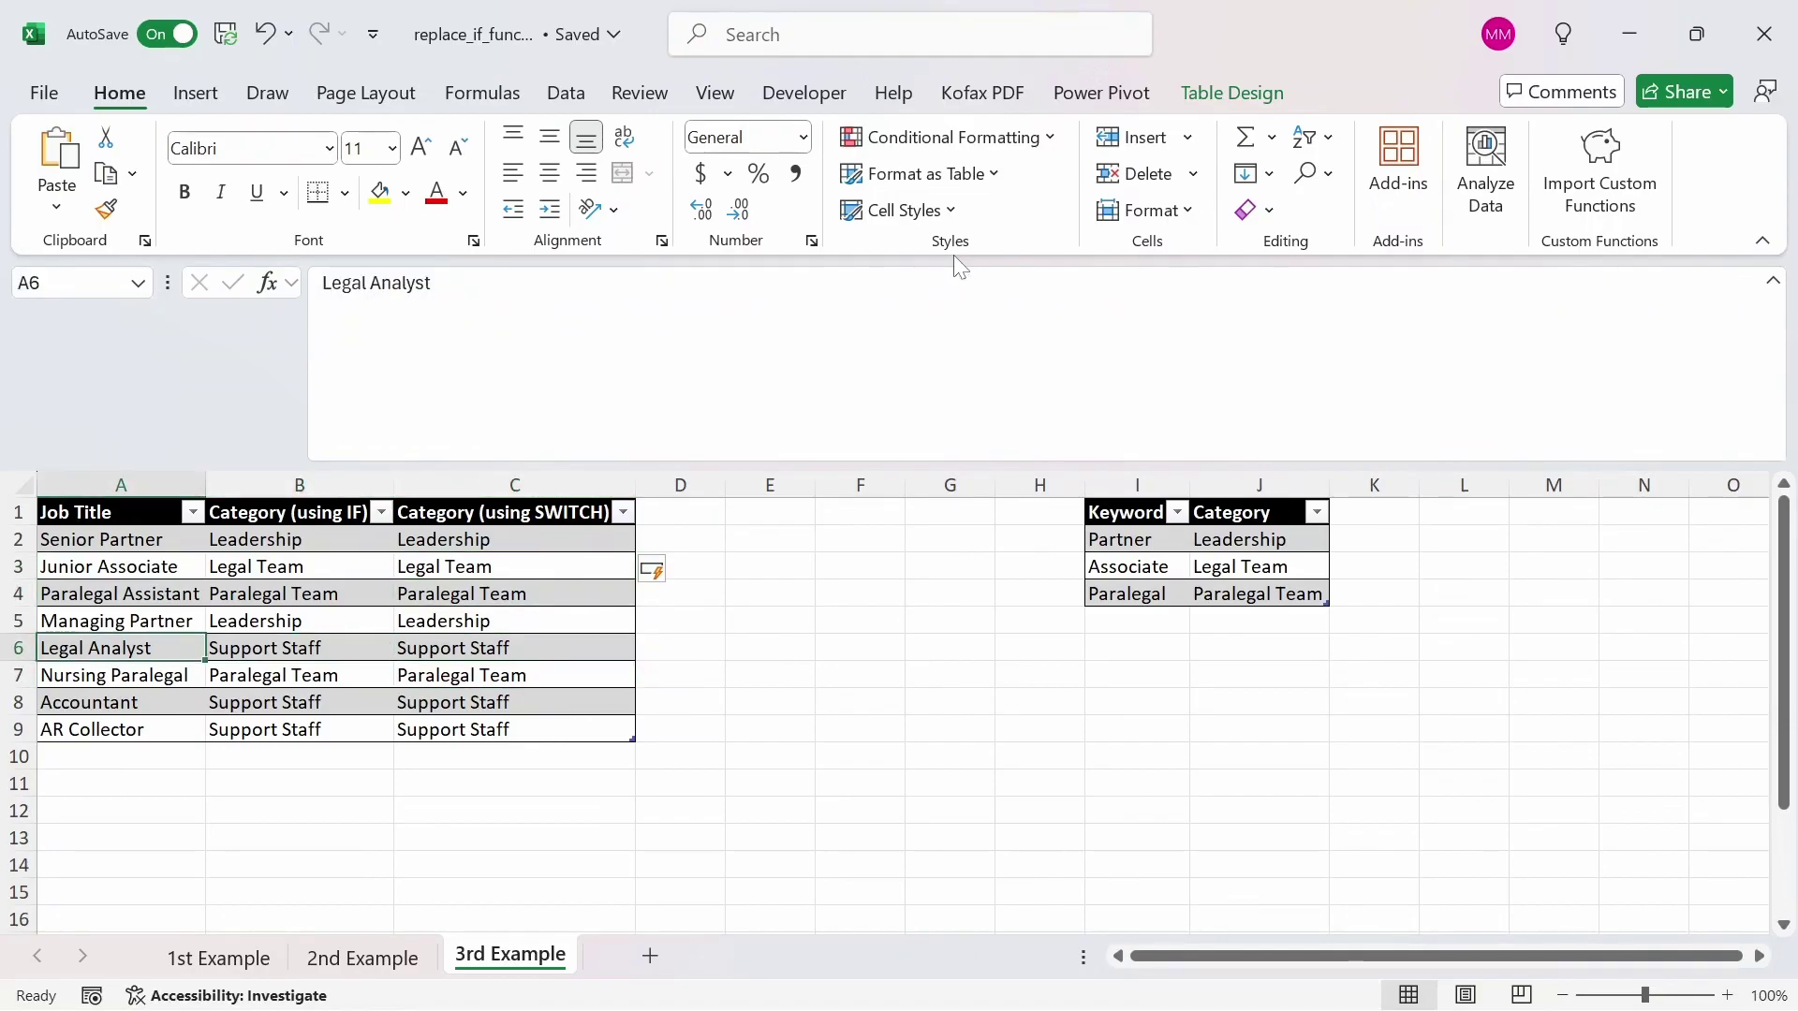
key("Right")
key("Right")
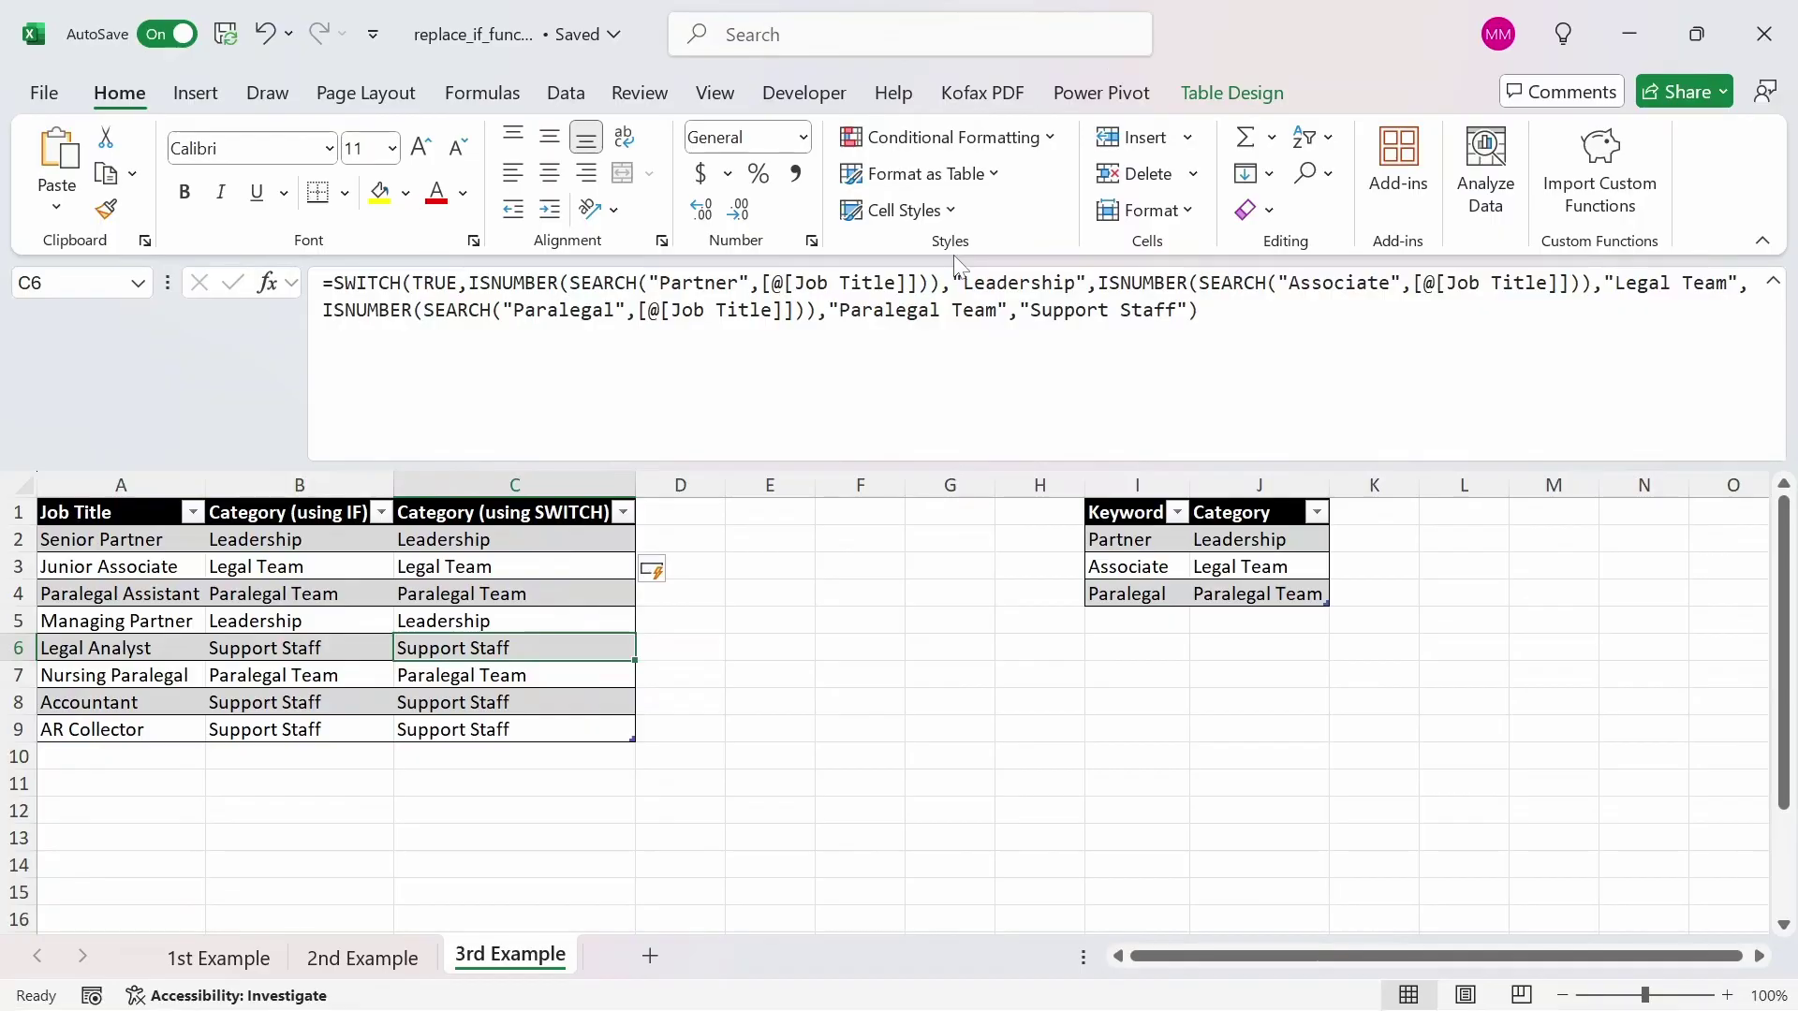